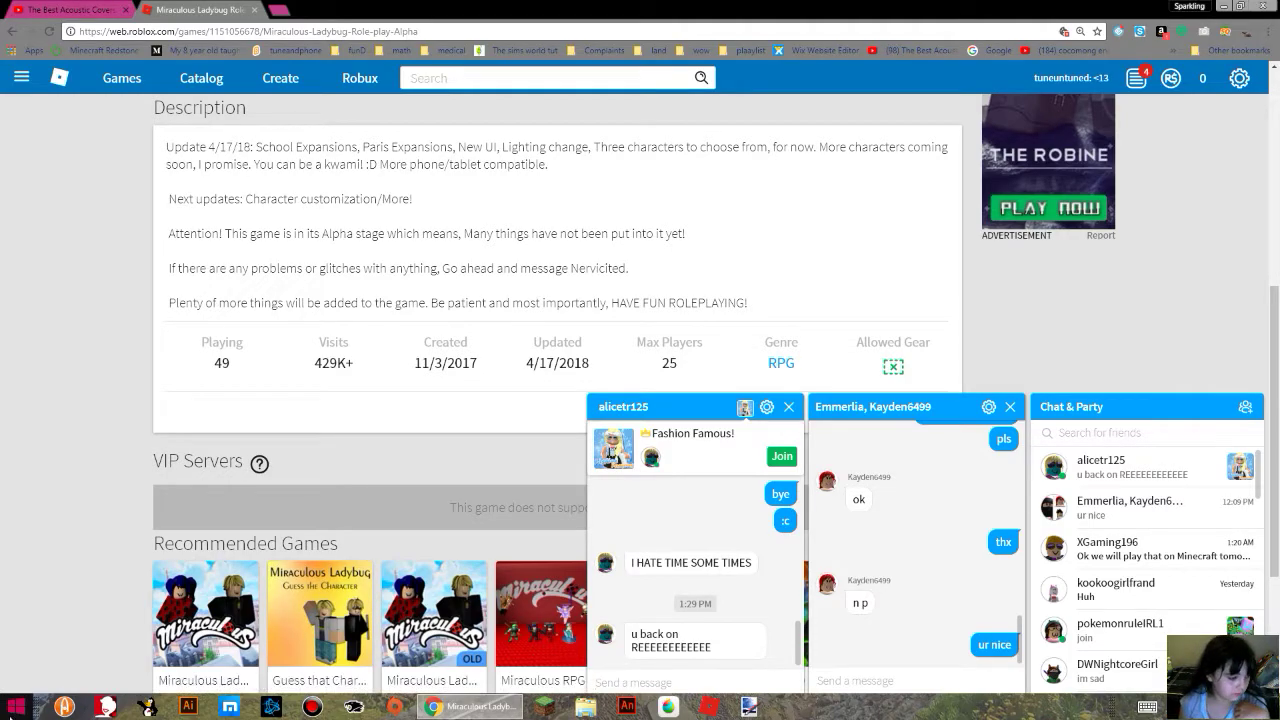
# Find and launch Roblox Studio from the Windows search, and dismiss the auto-save recovery prompt without loading a file.
pyautogui.press('super')
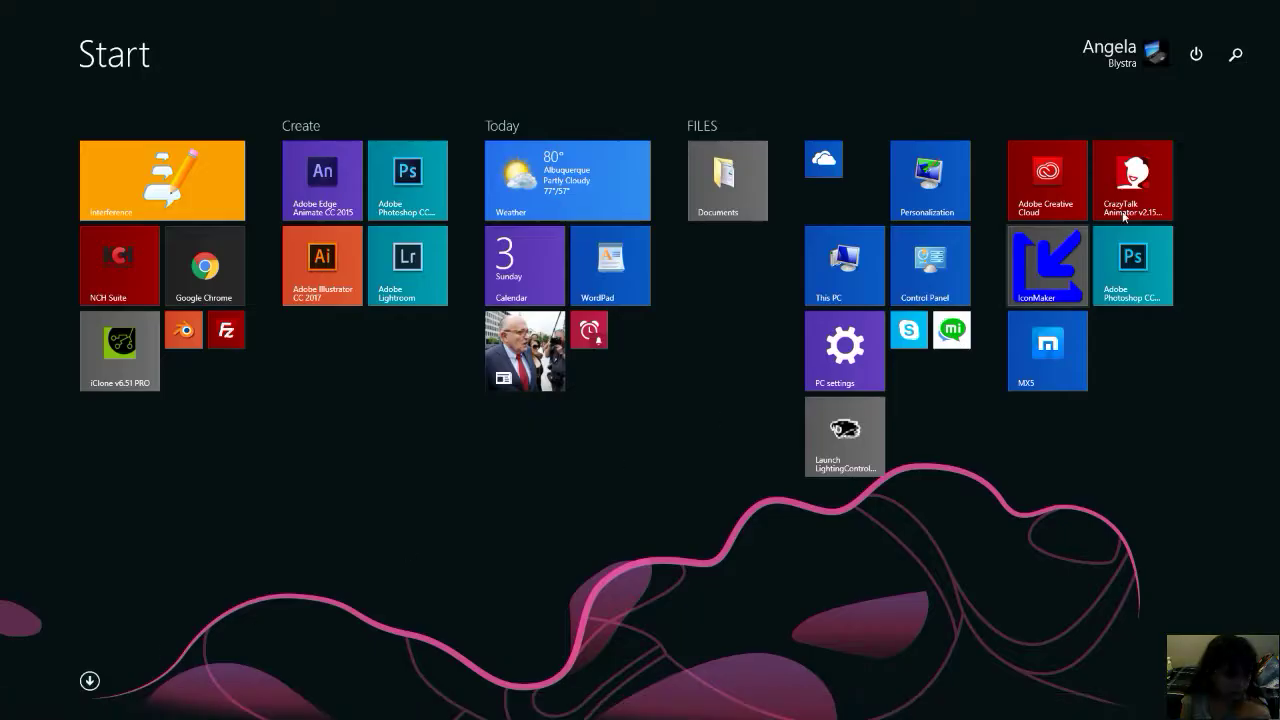
pyautogui.click(1238, 55)
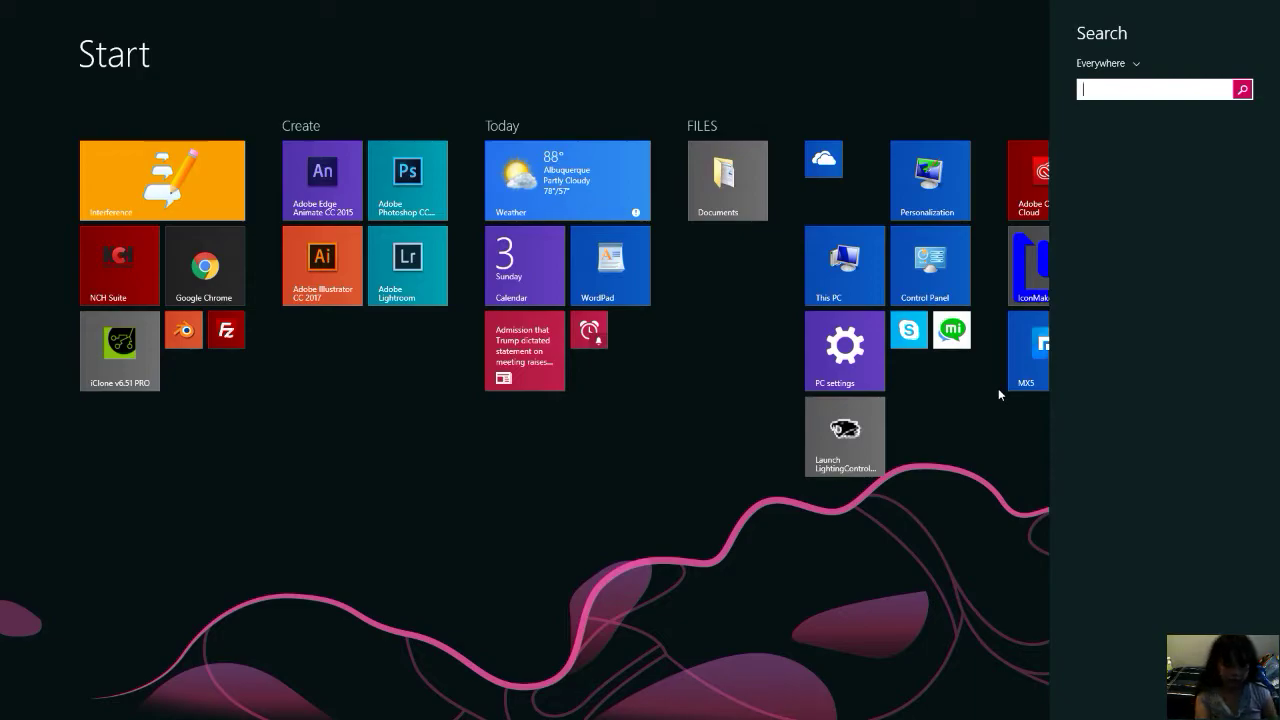
pyautogui.write('roblox')
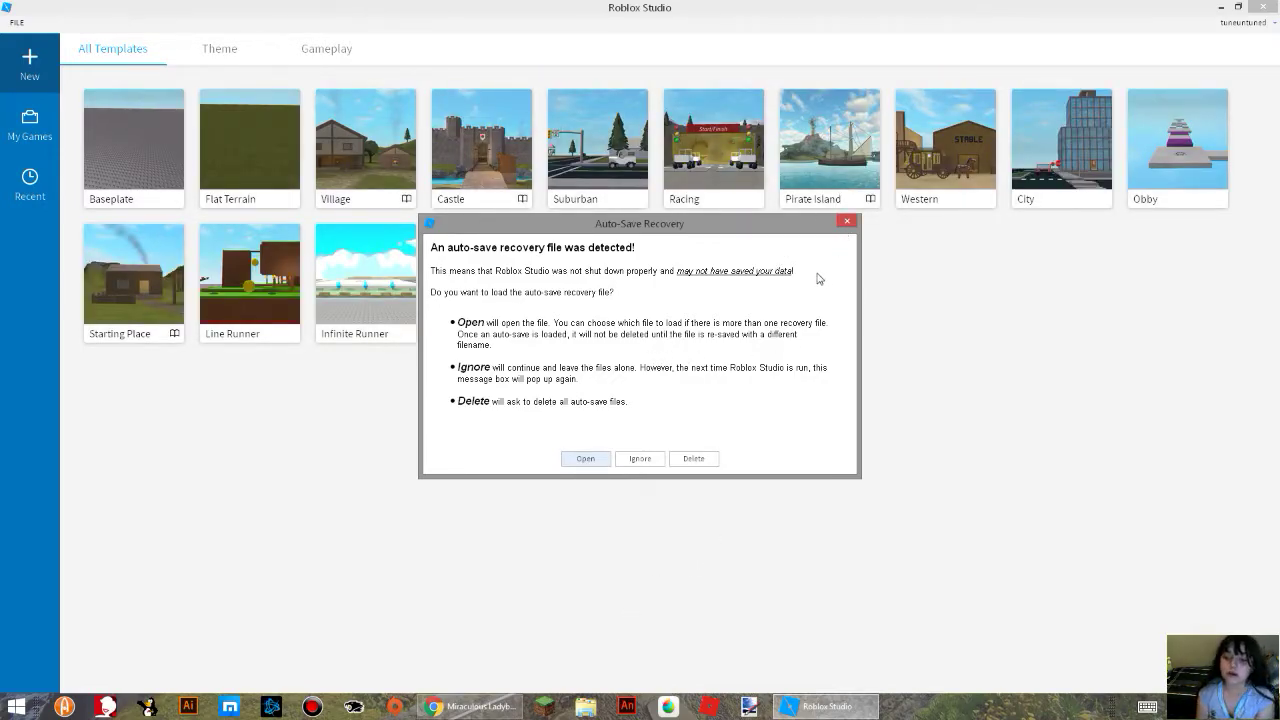
pyautogui.click(845, 222)
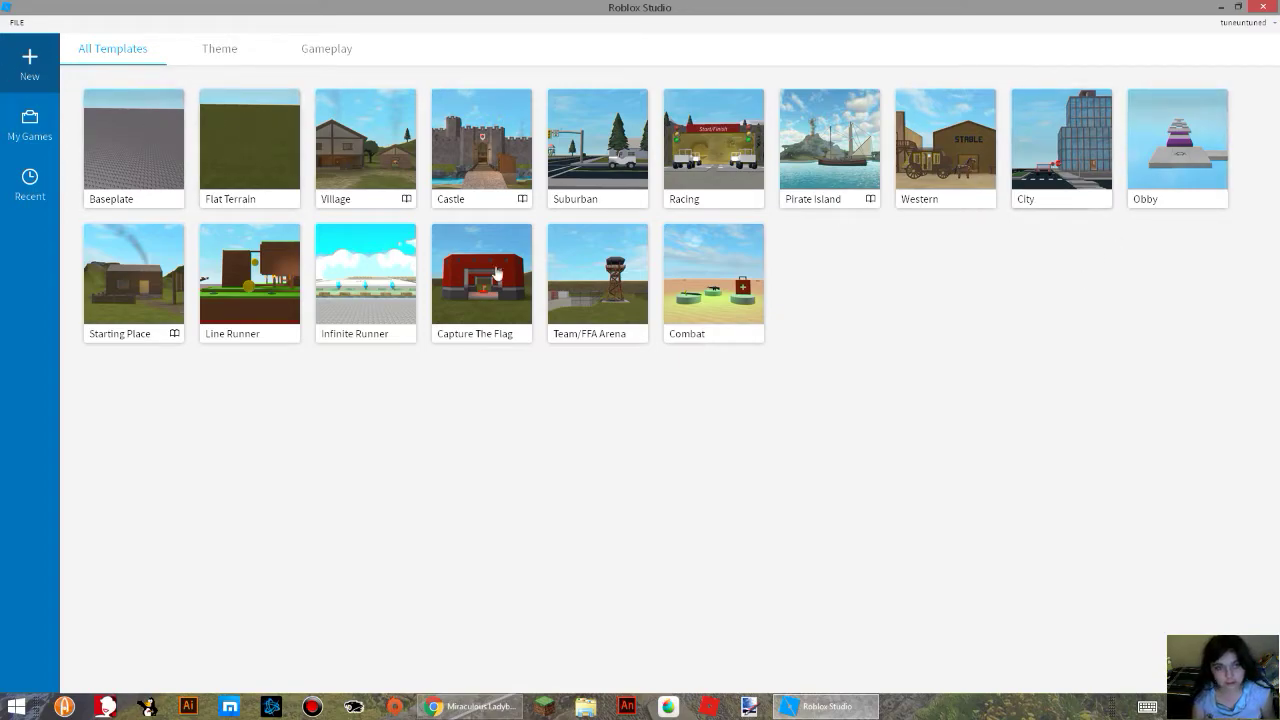
# Create a new place from the Obby template.
pyautogui.click(1220, 195)
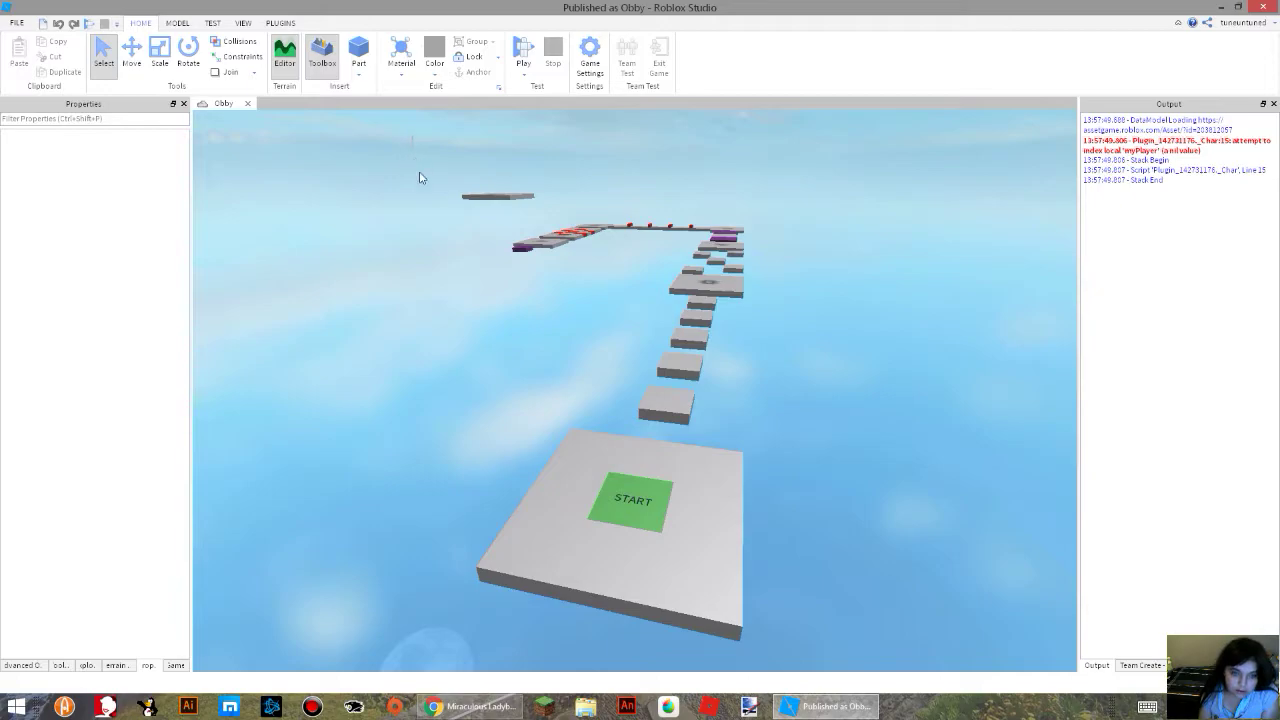
pyautogui.moveTo(420, 178); pyautogui.dragTo(728, 603)
pyautogui.click(870, 668)
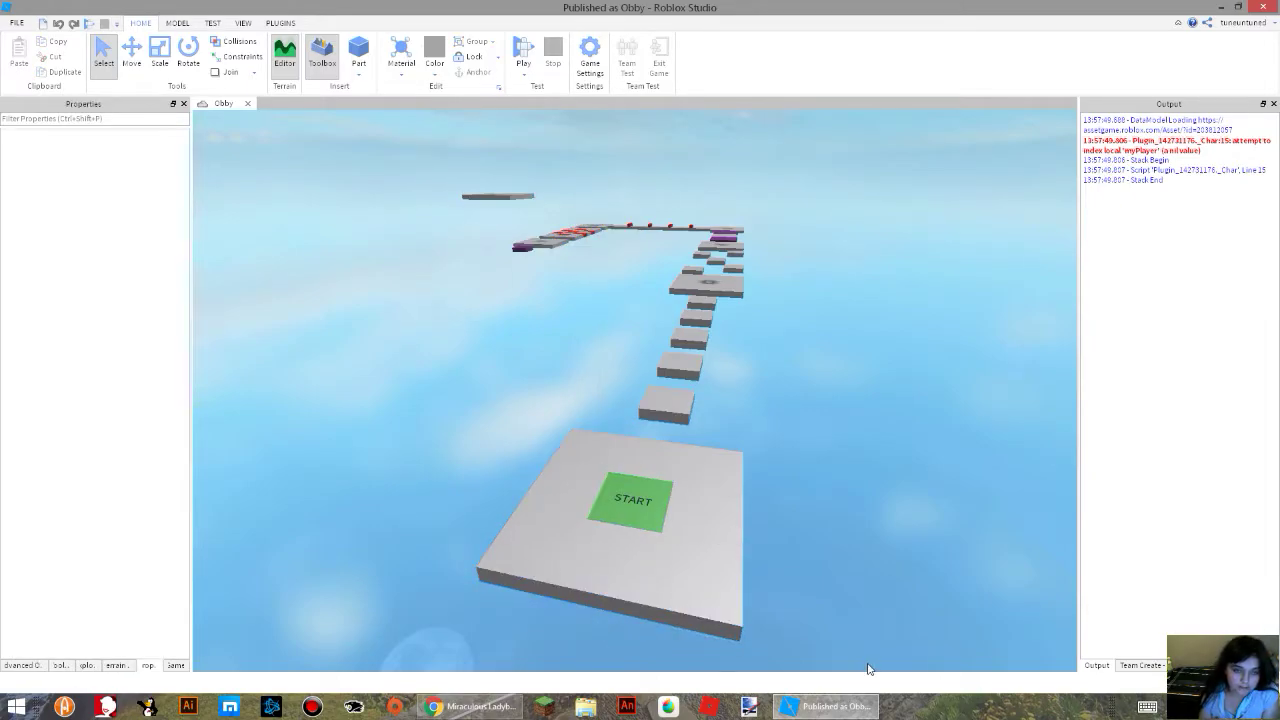
# Raise the checkpoint part by about 1 stud out of its platform with the Move tool.
pyautogui.click(707, 281)
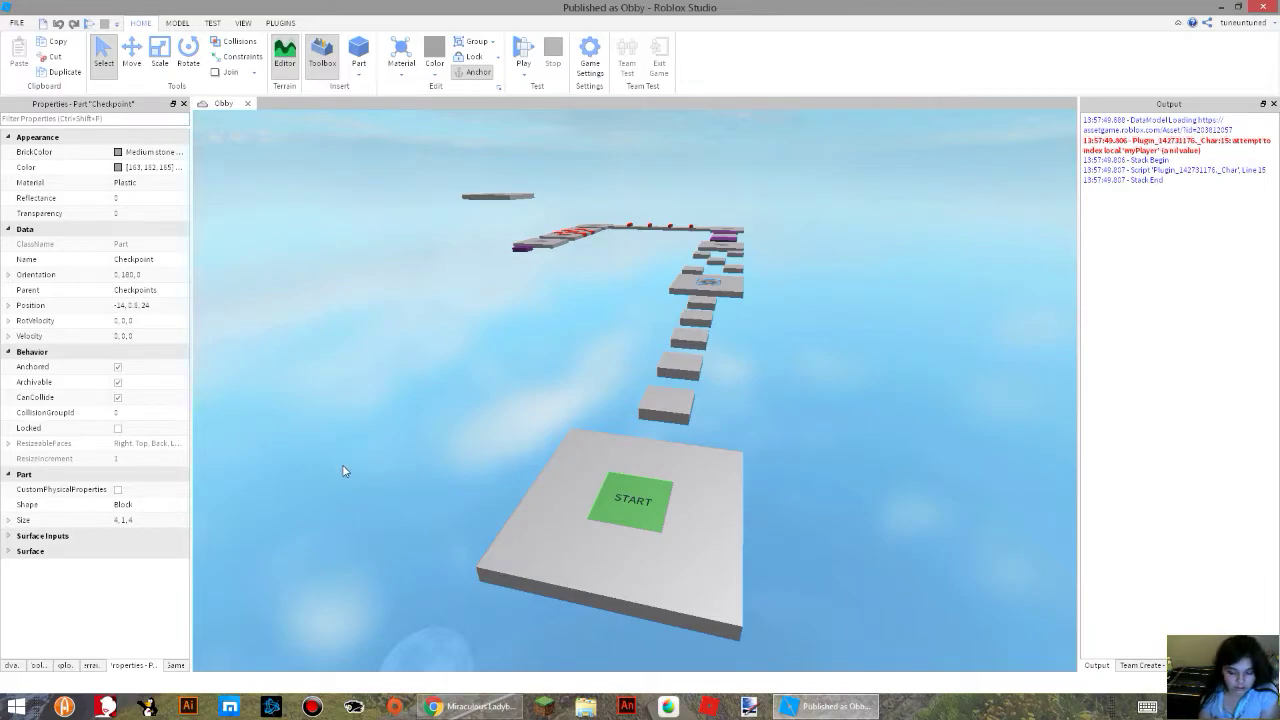
pyautogui.moveTo(808, 441); pyautogui.dragTo(808, 441, button='right')
pyautogui.press('w')
pyautogui.press('w')
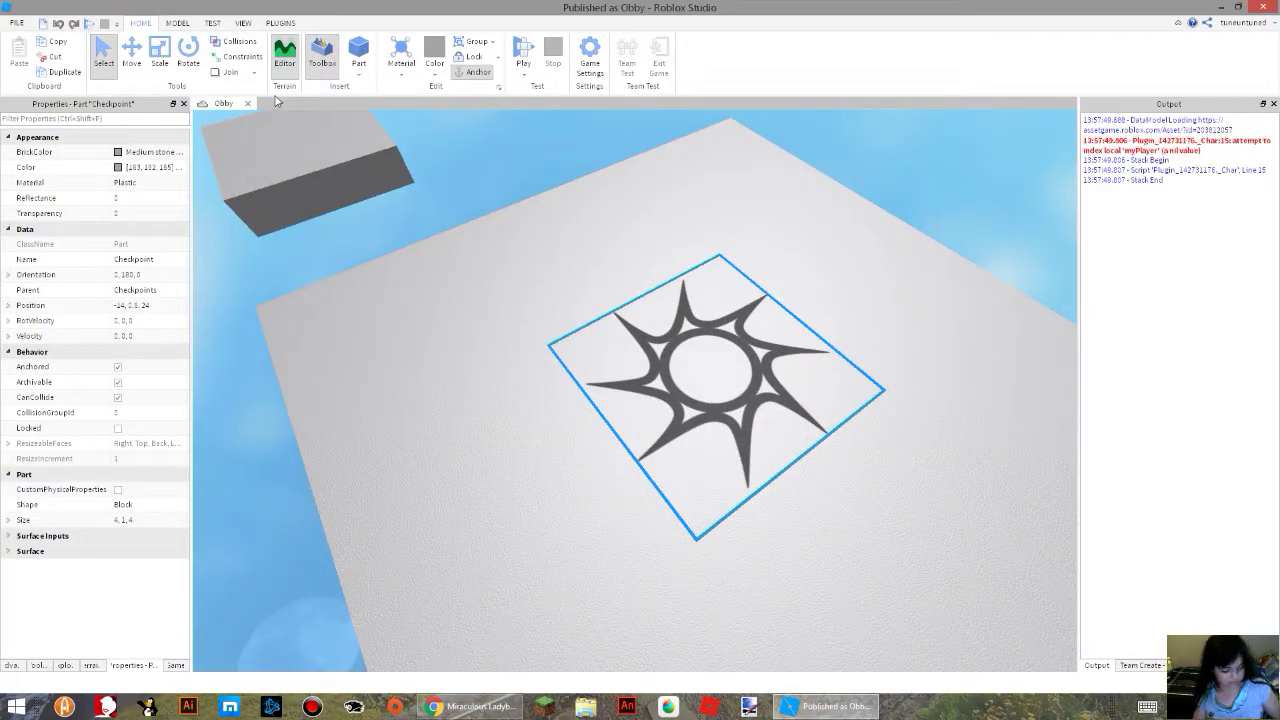
pyautogui.click(131, 50)
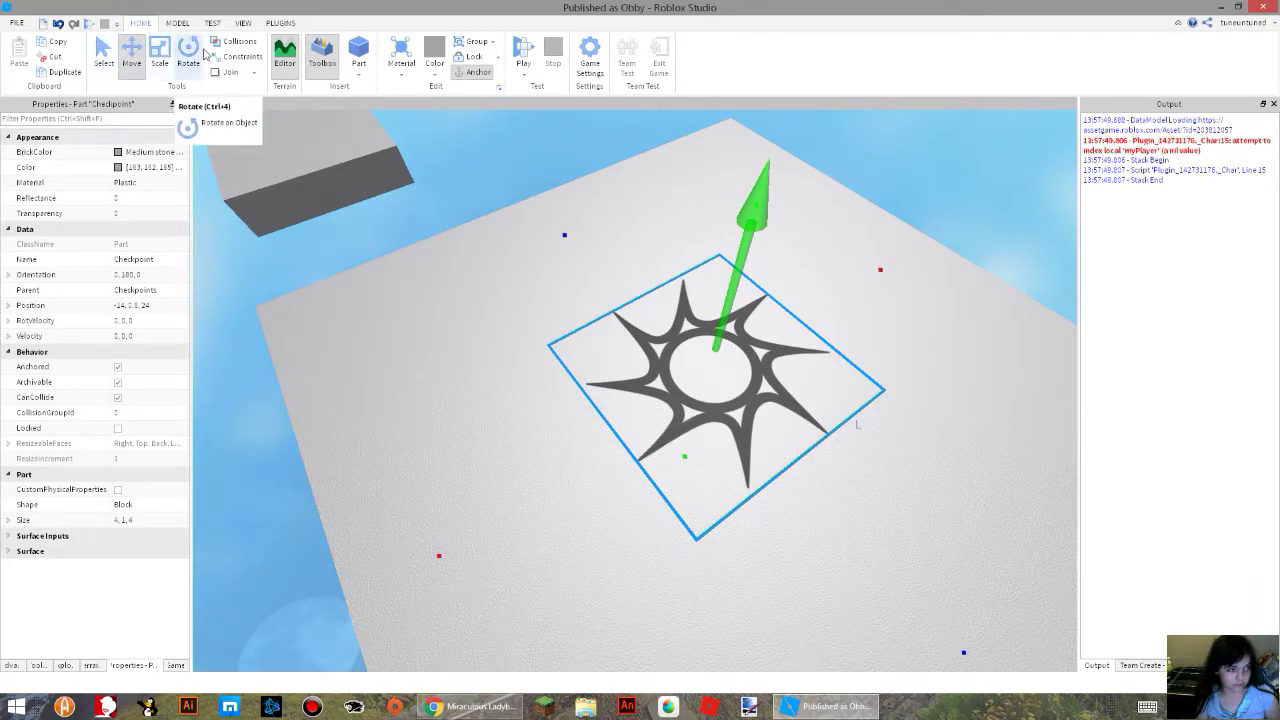
pyautogui.moveTo(745, 236); pyautogui.dragTo(748, 121)
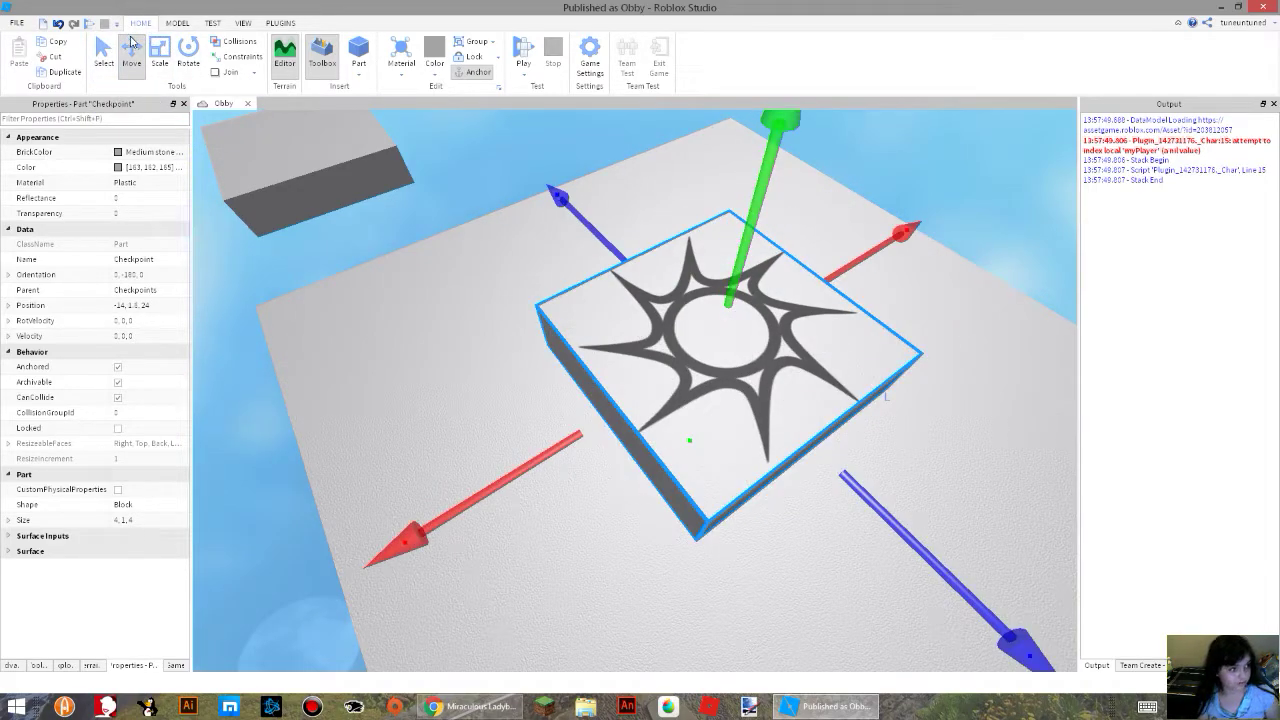
# Move the checkpoint part along the X axis off its platform to X -25.
pyautogui.click(178, 22)
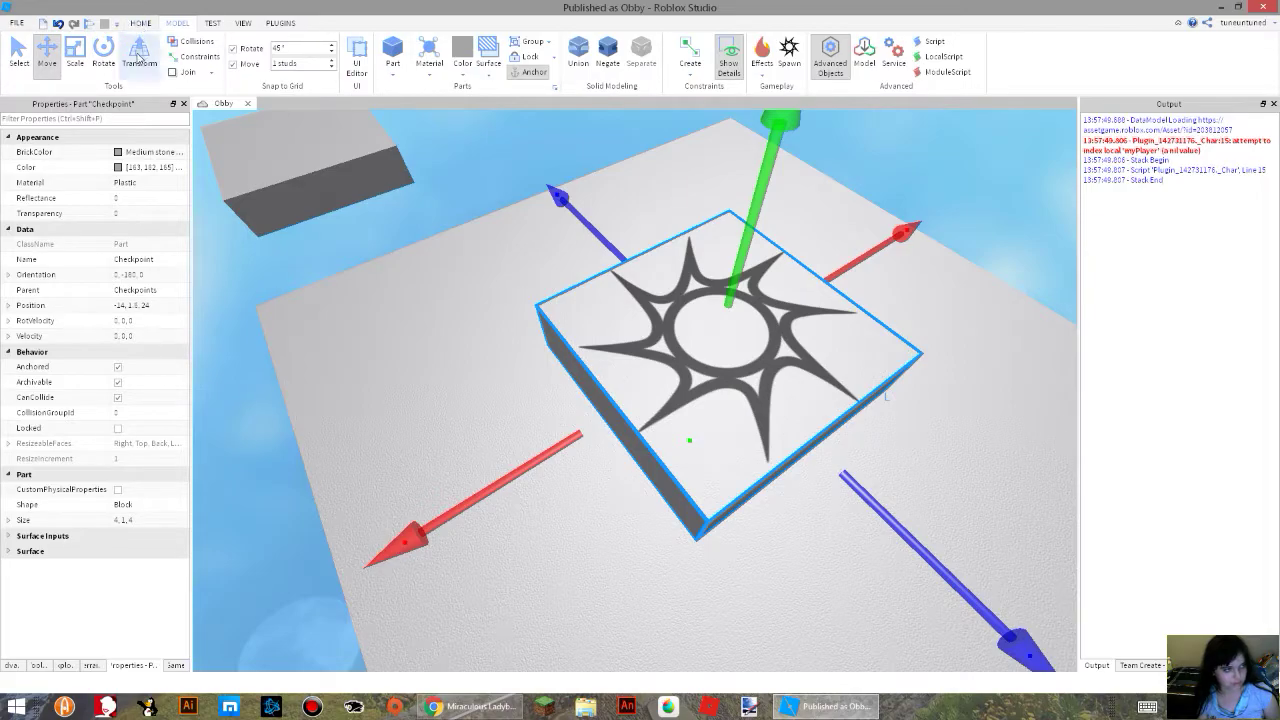
pyautogui.click(140, 22)
pyautogui.moveTo(512, 386); pyautogui.dragTo(590, 340, button='right')
pyautogui.moveTo(669, 309); pyautogui.dragTo(723, 217)
pyautogui.moveTo(636, 345); pyautogui.dragTo(543, 384, button='right')
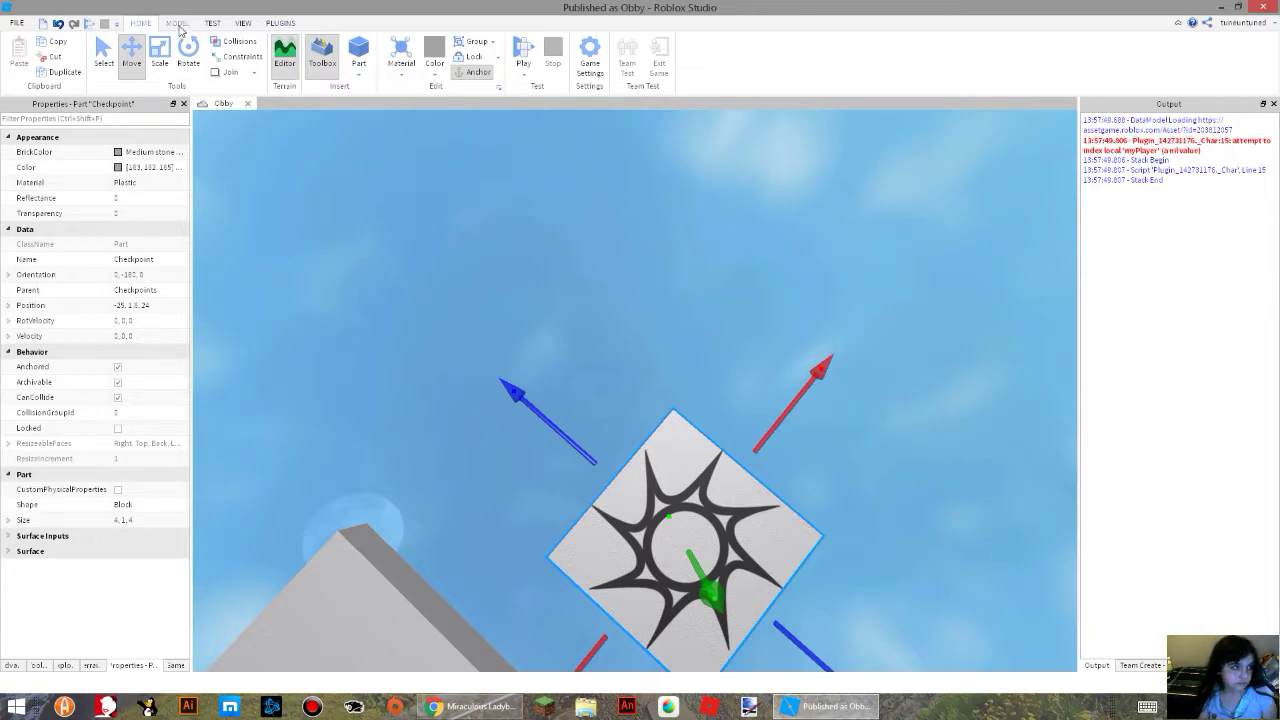
pyautogui.click(178, 23)
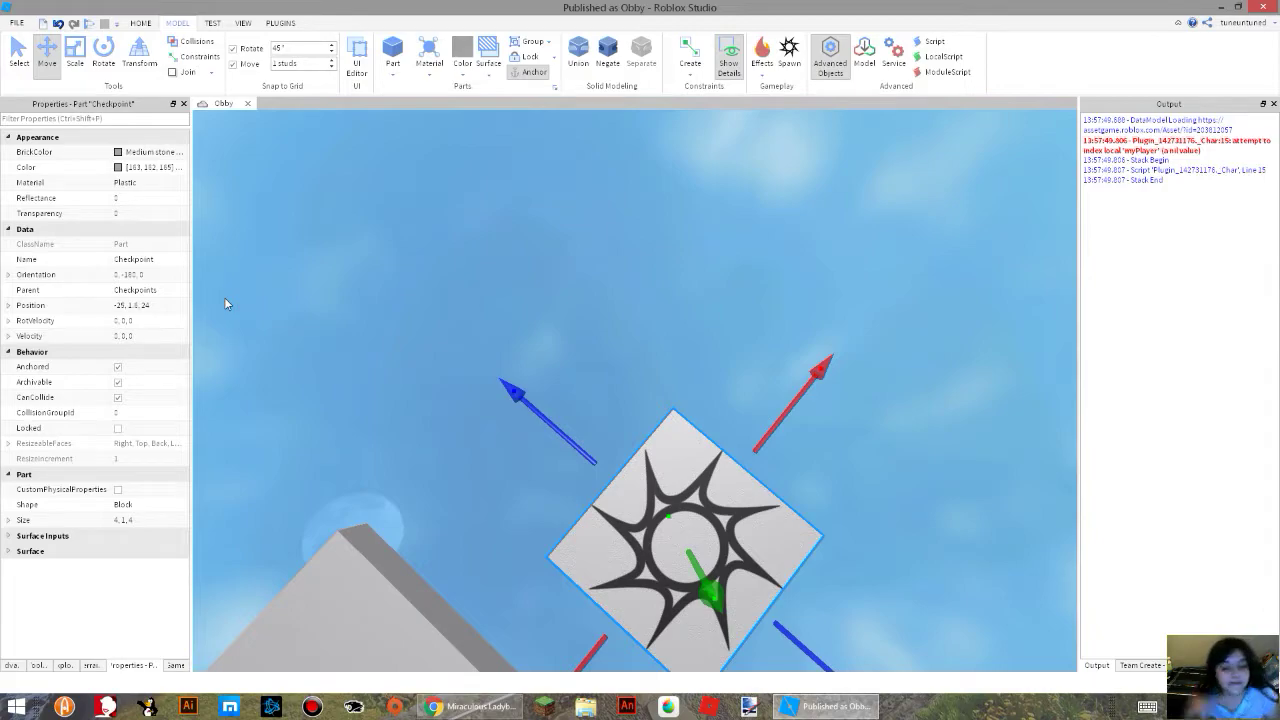
# Move the green start spawn along the X axis off the start platform to X -34.
pyautogui.moveTo(352, 301); pyautogui.dragTo(340, 229, button='right')
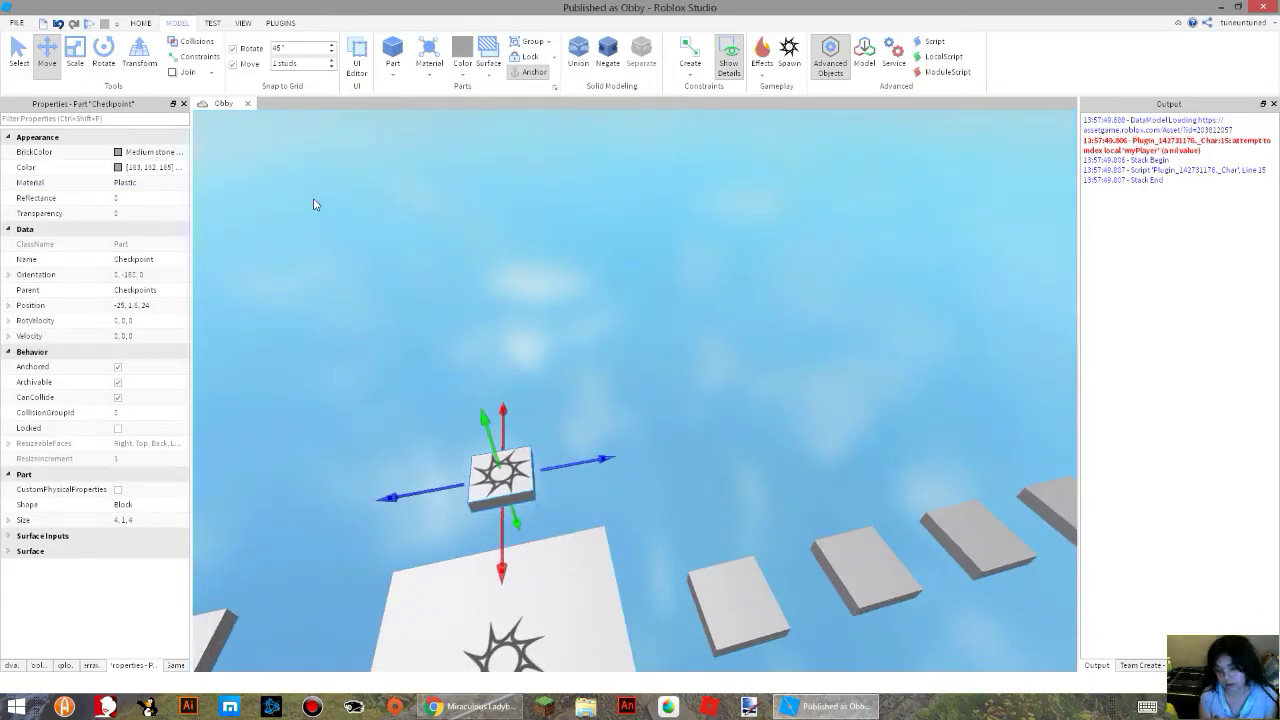
pyautogui.moveTo(409, 350); pyautogui.dragTo(709, 254, button='right')
pyautogui.press('w')
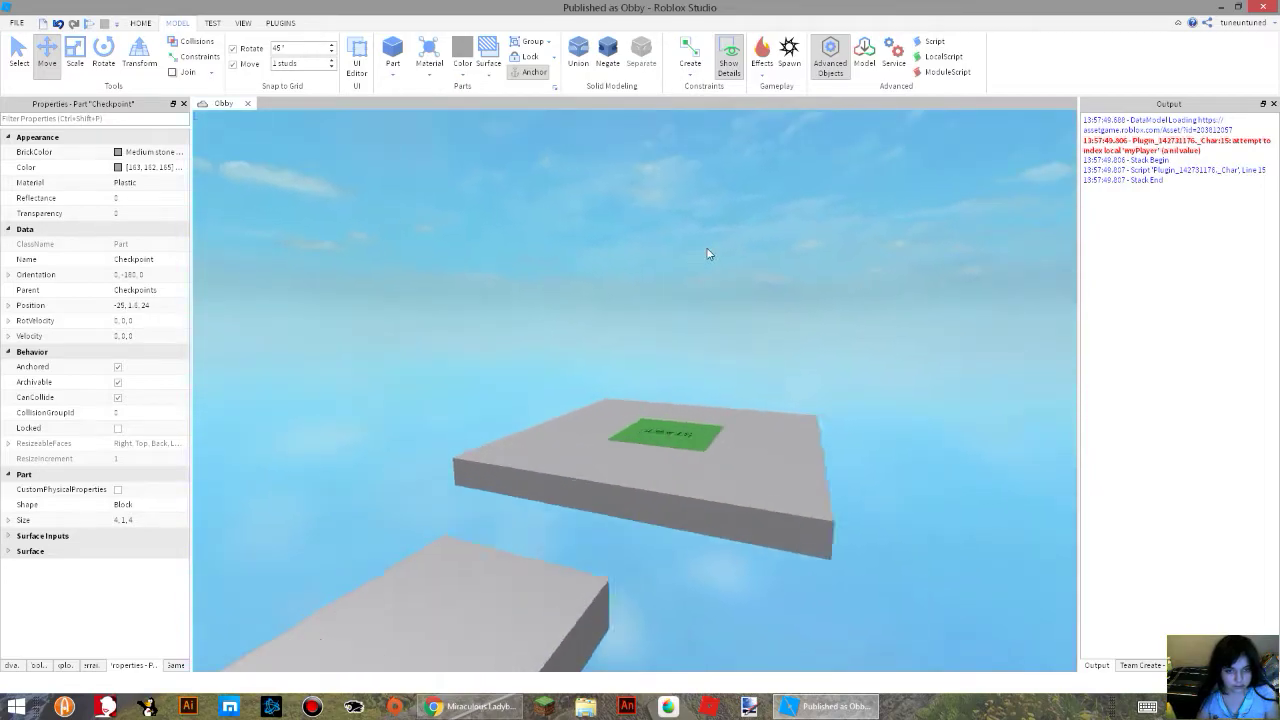
pyautogui.click(684, 483)
pyautogui.moveTo(812, 514); pyautogui.dragTo(340, 505)
pyautogui.moveTo(586, 494); pyautogui.dragTo(745, 516, button='right')
pyautogui.press('s')
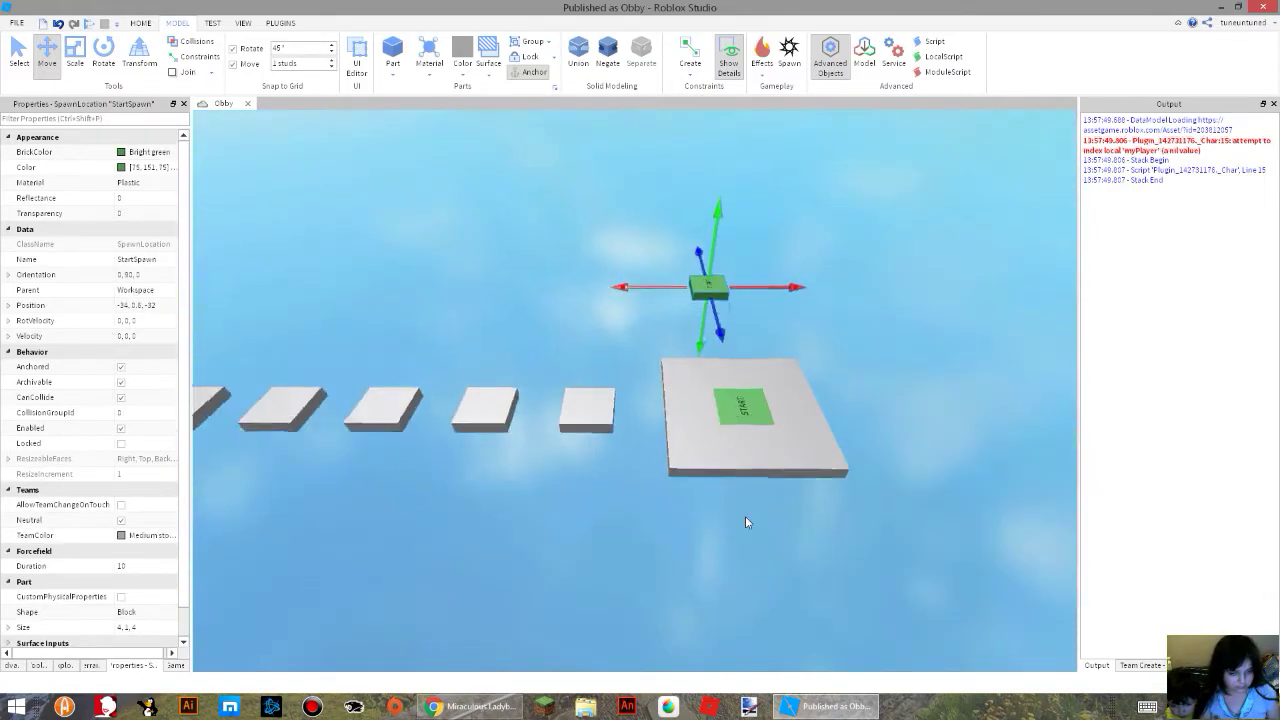
# Delete all the template's platforms and obstacles, keeping only the green start spawn and the moved checkpoint.
pyautogui.press('d')
pyautogui.moveTo(714, 403); pyautogui.dragTo(435, 547)
pyautogui.press('a')
pyautogui.moveTo(440, 536); pyautogui.dragTo(435, 547, button='right')
pyautogui.press('d')
pyautogui.moveTo(435, 547); pyautogui.dragTo(422, 559)
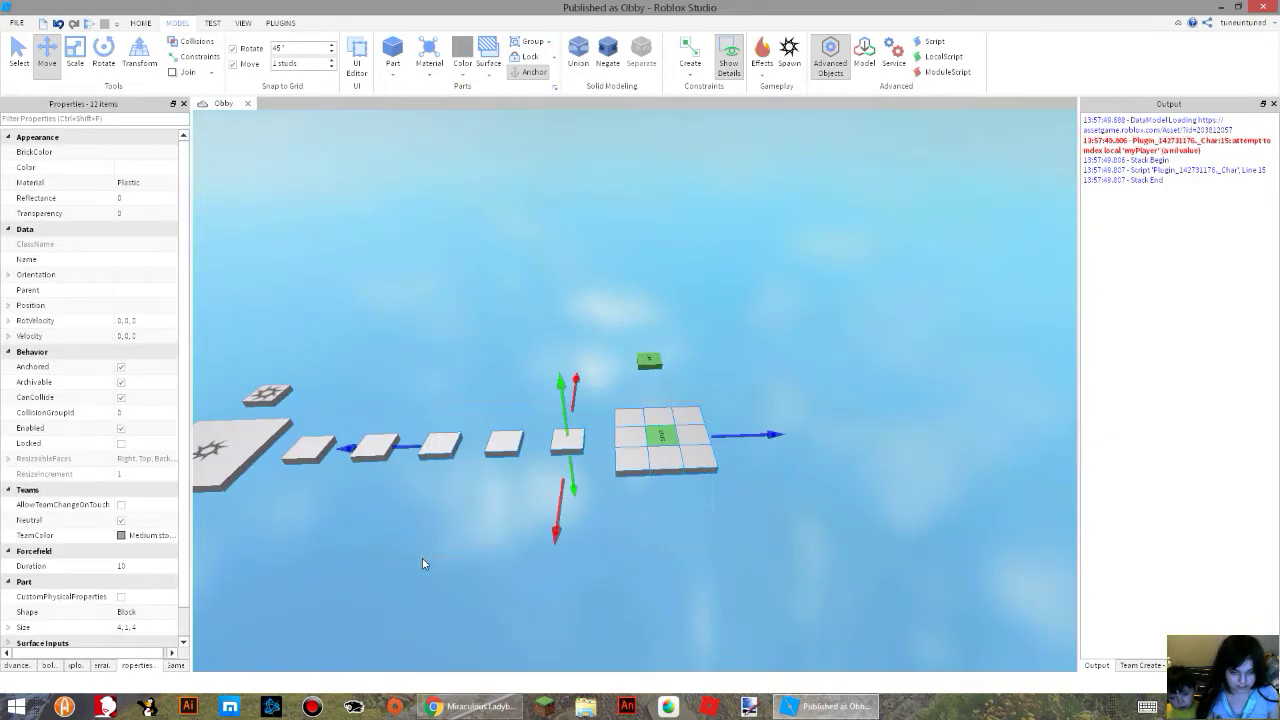
pyautogui.press('Delete')
pyautogui.moveTo(422, 560); pyautogui.dragTo(745, 516, button='right')
pyautogui.moveTo(573, 227); pyautogui.dragTo(964, 636)
pyautogui.press('s')
pyautogui.press('Delete')
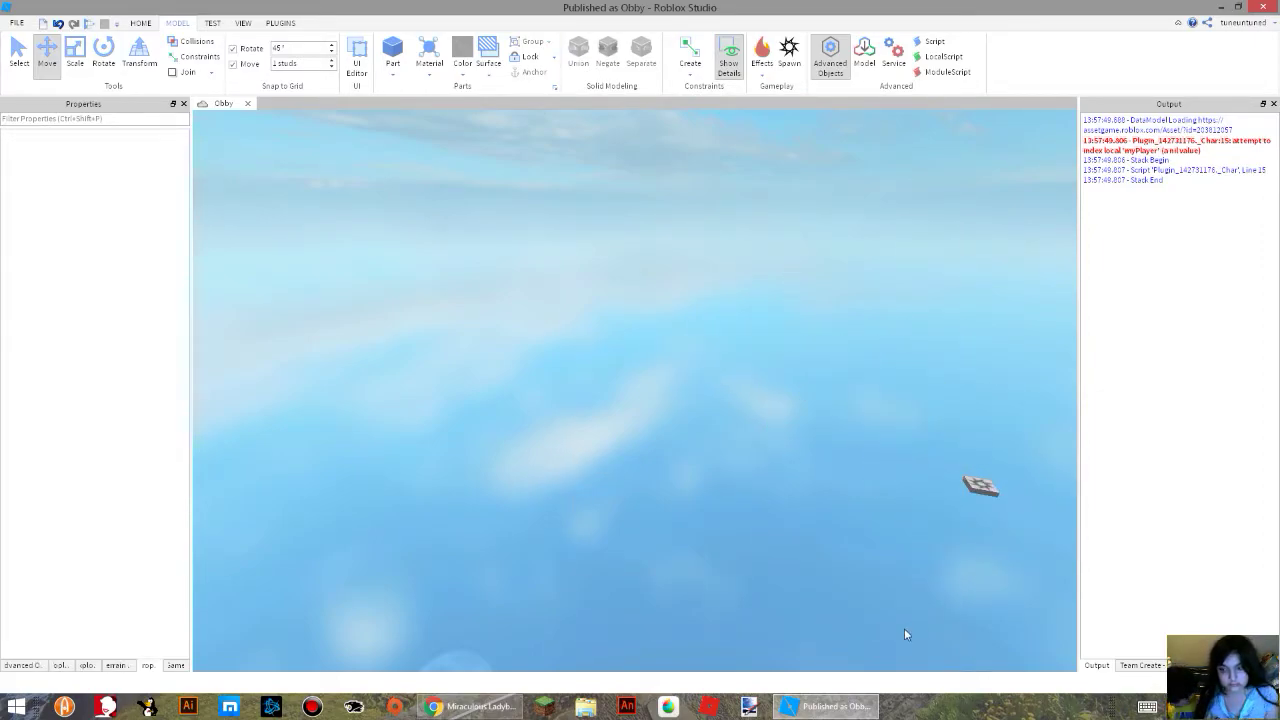
# Insert a new block part into the empty place near the green start spawn.
pyautogui.moveTo(899, 545); pyautogui.dragTo(899, 545, button='right')
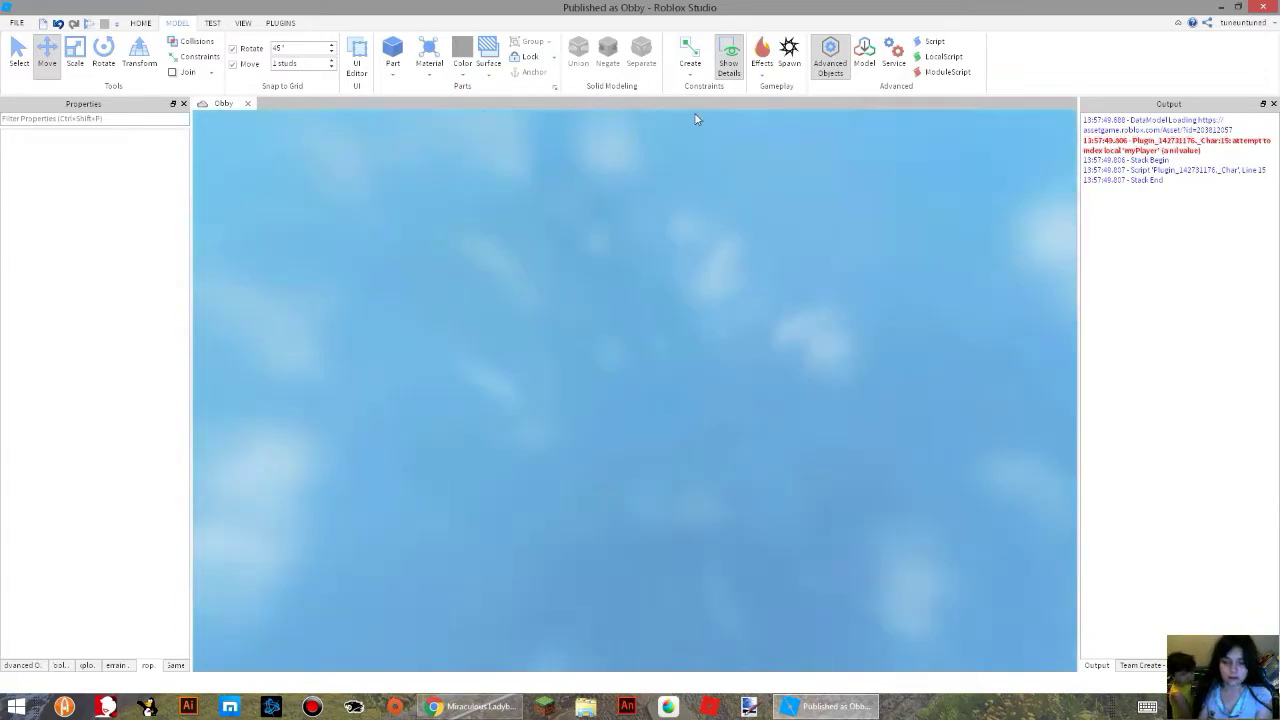
pyautogui.moveTo(697, 119); pyautogui.dragTo(645, 79, button='right')
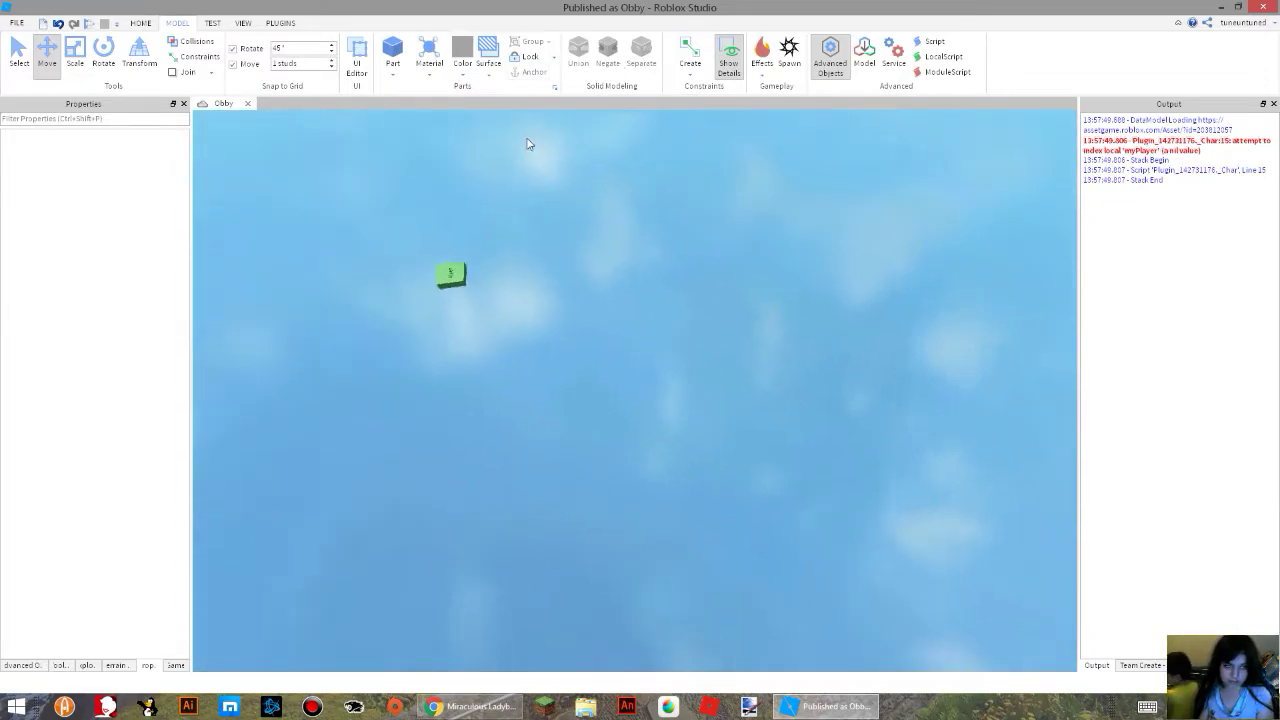
pyautogui.click(392, 50)
pyautogui.scroll(5, 708, 342)
pyautogui.moveTo(708, 342)
pyautogui.mouseDown(button='right')
pyautogui.moveTo(704, 360)
pyautogui.moveTo(708, 340)
pyautogui.mouseUp(button='right')
pyautogui.moveTo(696, 373); pyautogui.dragTo(1000, 482)
pyautogui.scroll(3, 947, 487)
pyautogui.scroll(-1, 895, 460)
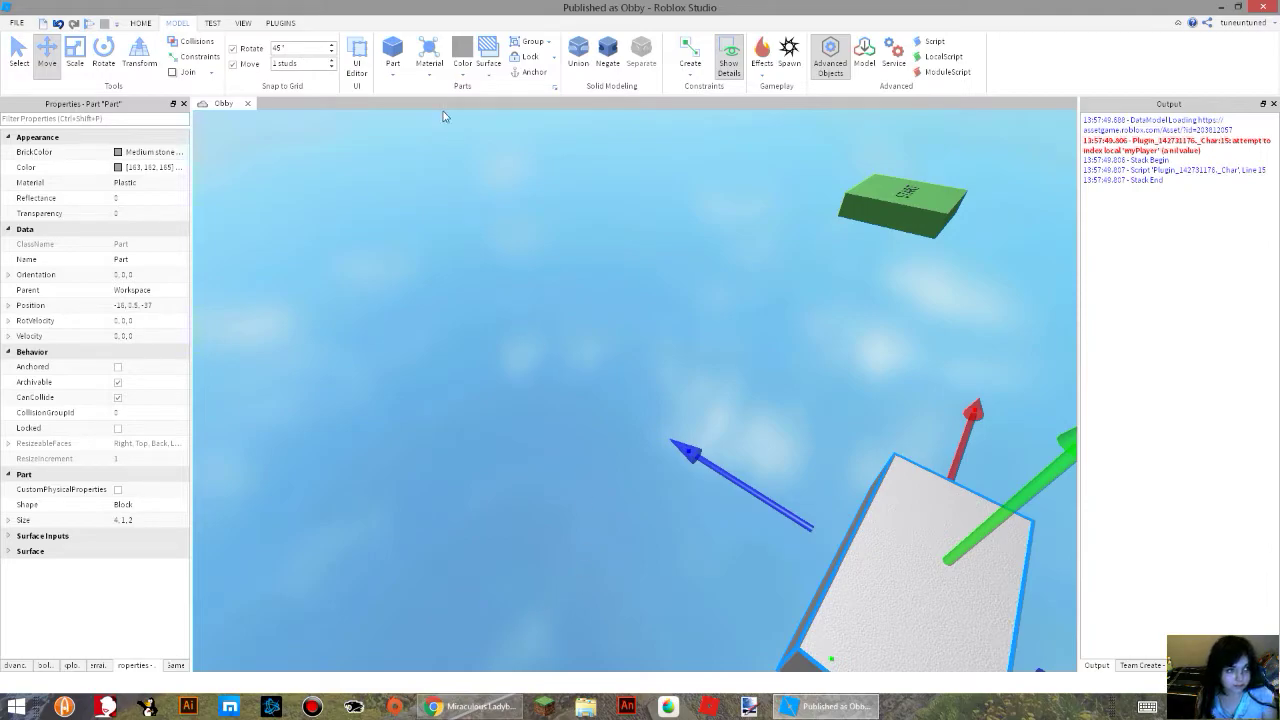
# Move the new block along the Z axis to Z -20.
pyautogui.click(399, 76)
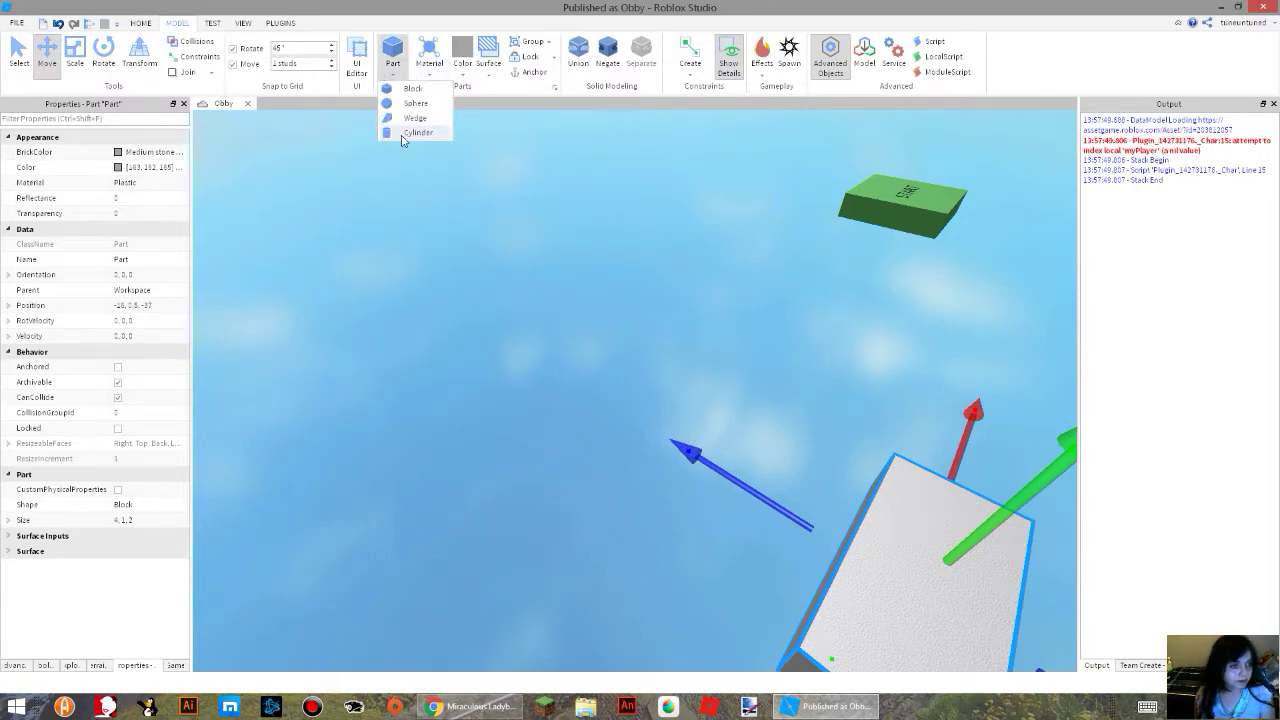
pyautogui.click(369, 336)
pyautogui.moveTo(868, 563); pyautogui.dragTo(889, 562, button='right')
pyautogui.click(889, 562)
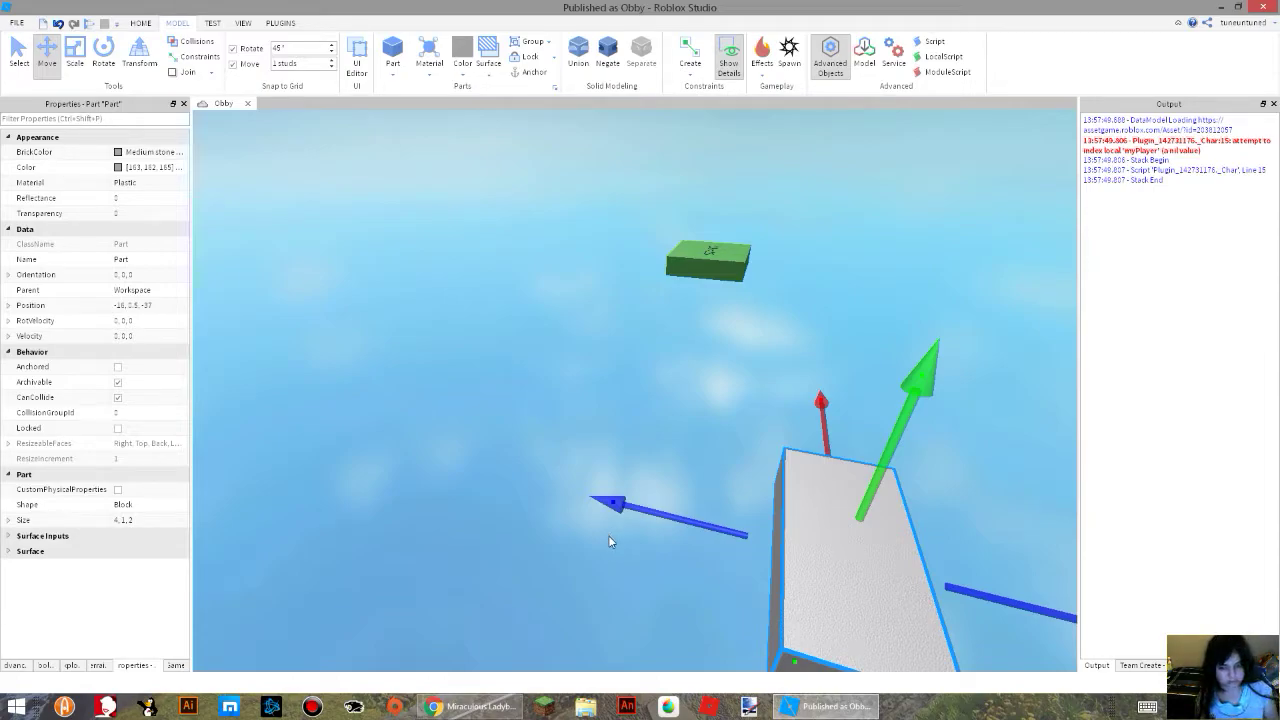
pyautogui.moveTo(674, 503); pyautogui.dragTo(270, 467)
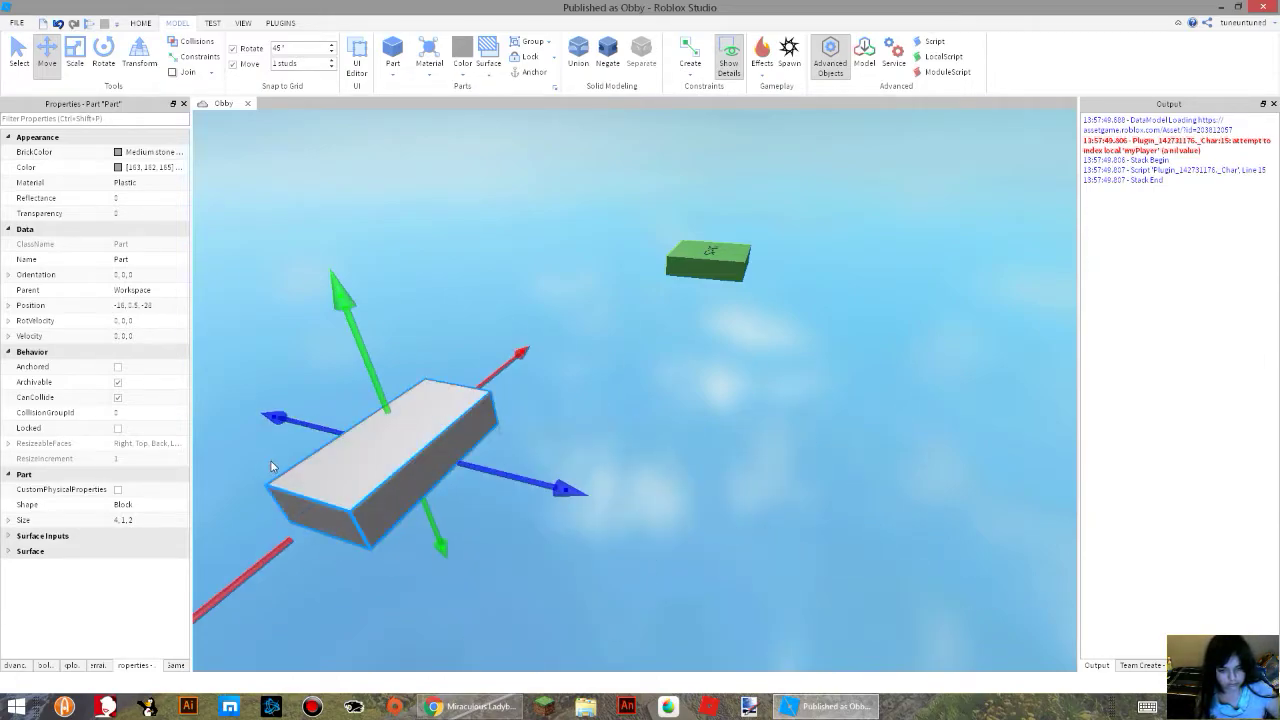
# Try placing a duplicate of the block above the original with collisions switched on, and delete the copy.
pyautogui.hotkey('ctrl', 'd')
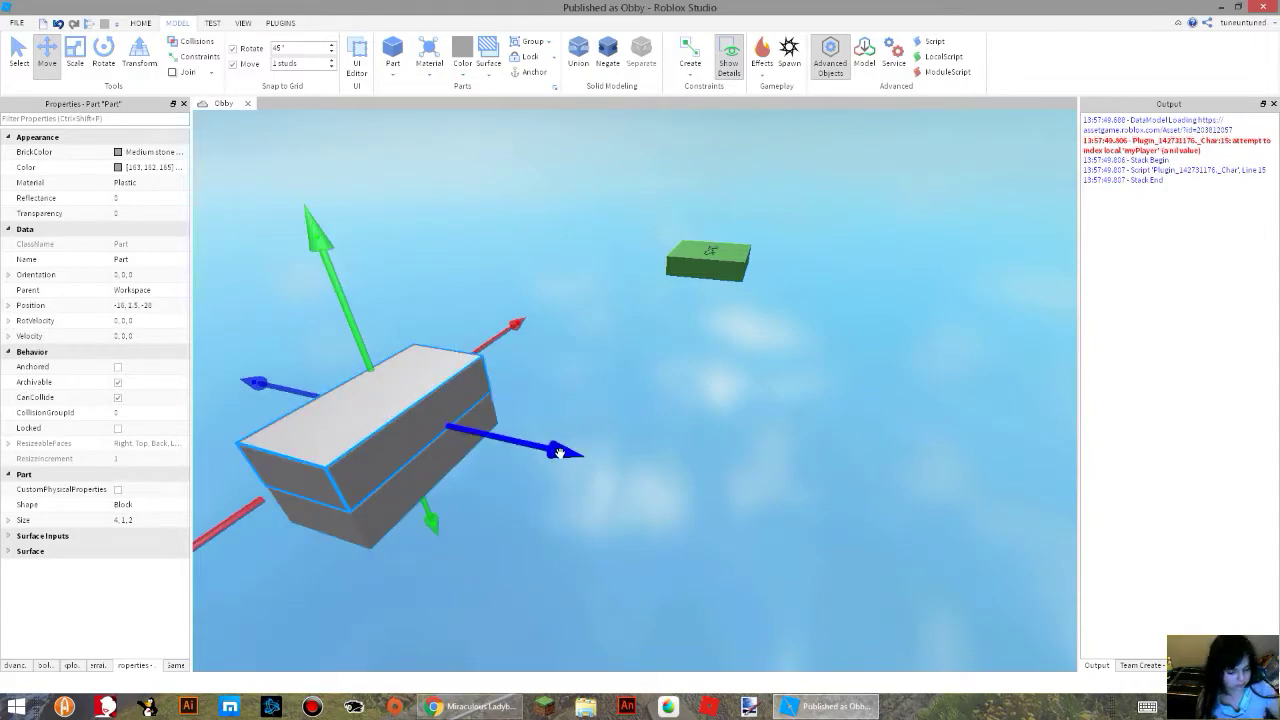
pyautogui.press('Delete')
pyautogui.click(414, 420)
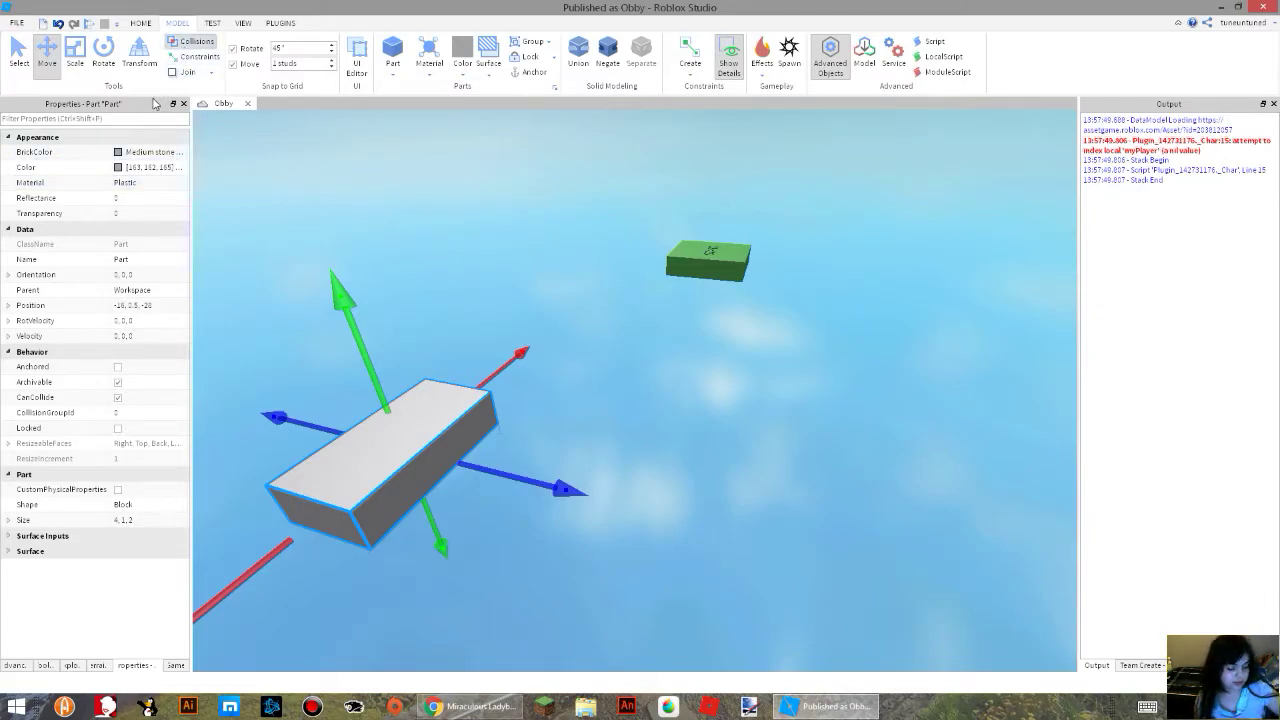
pyautogui.hotkey('ctrl', 'd')
pyautogui.moveTo(347, 289)
pyautogui.mouseDown()
pyautogui.moveTo(390, 370)
pyautogui.moveTo(358, 290)
pyautogui.mouseUp()
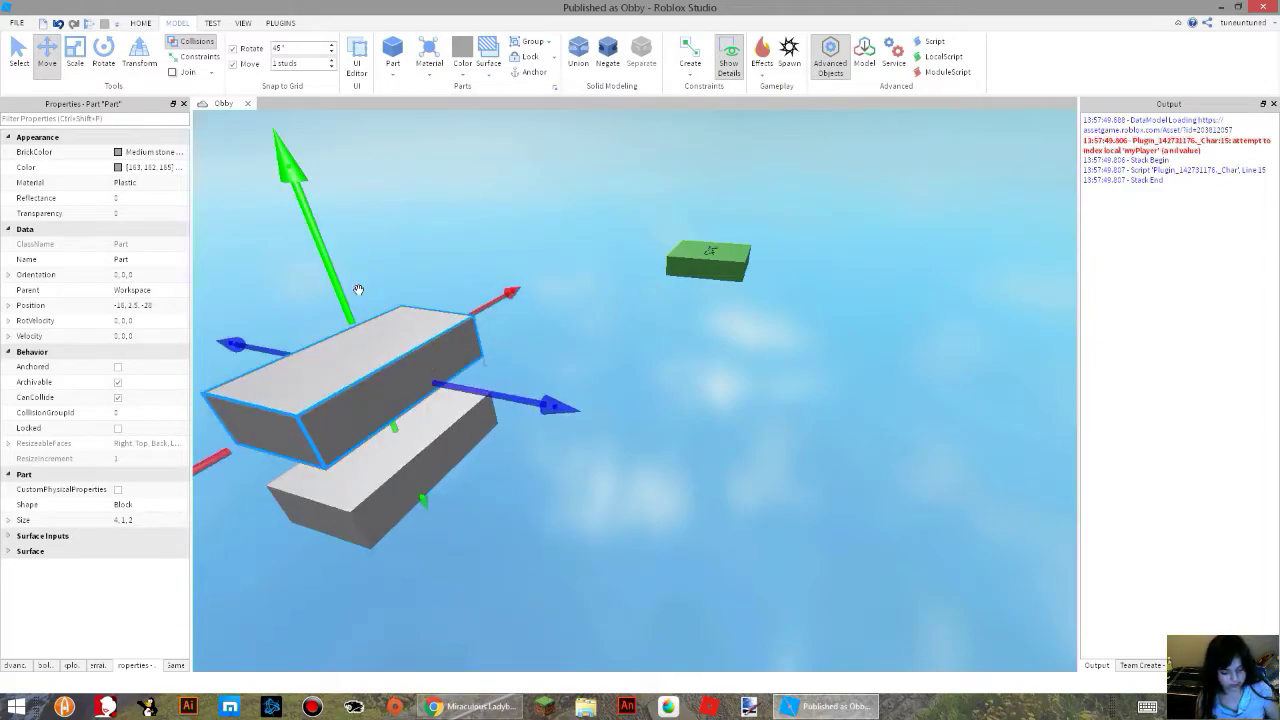
pyautogui.click(200, 44)
pyautogui.moveTo(650, 246); pyautogui.dragTo(647, 241, button='right')
pyautogui.press('Delete')
# Focus on the grey block and run the simulation to check how the unanchored part behaves, ending the run.
pyautogui.moveTo(635, 295); pyautogui.dragTo(636, 297, button='right')
pyautogui.moveTo(675, 340); pyautogui.dragTo(676, 340, button='right')
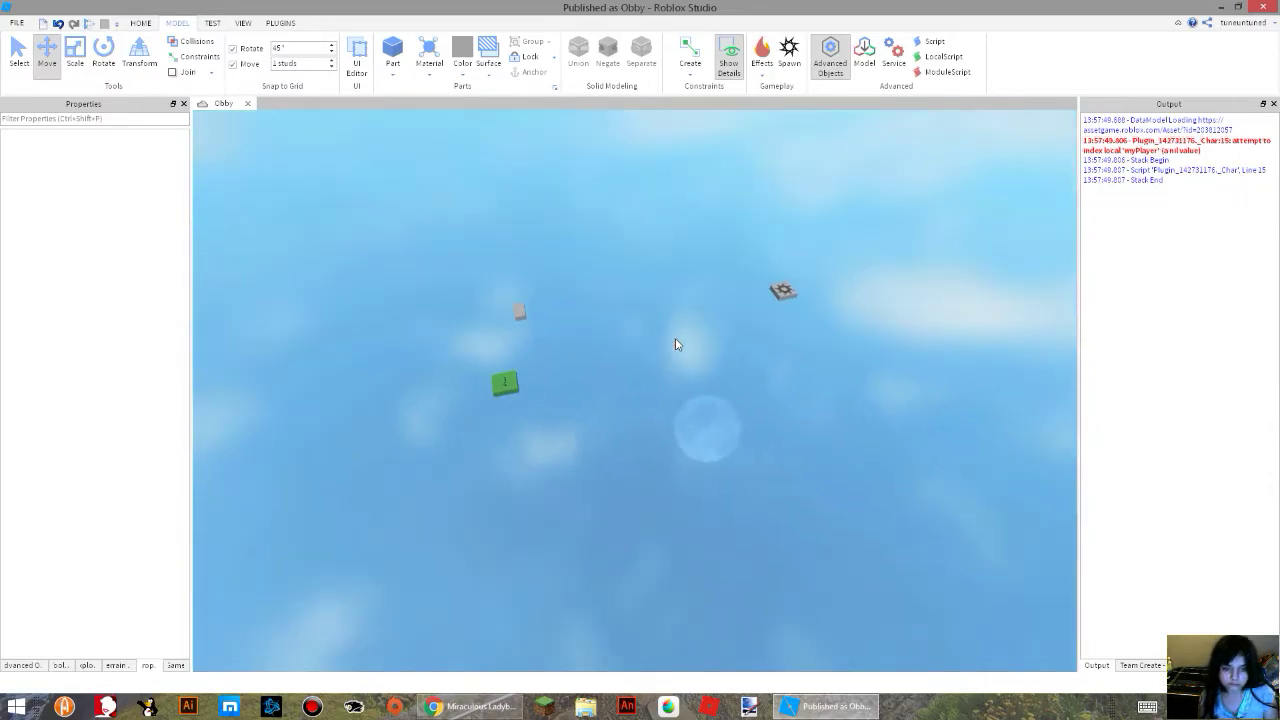
pyautogui.scroll(8, 675, 344)
pyautogui.click(643, 320)
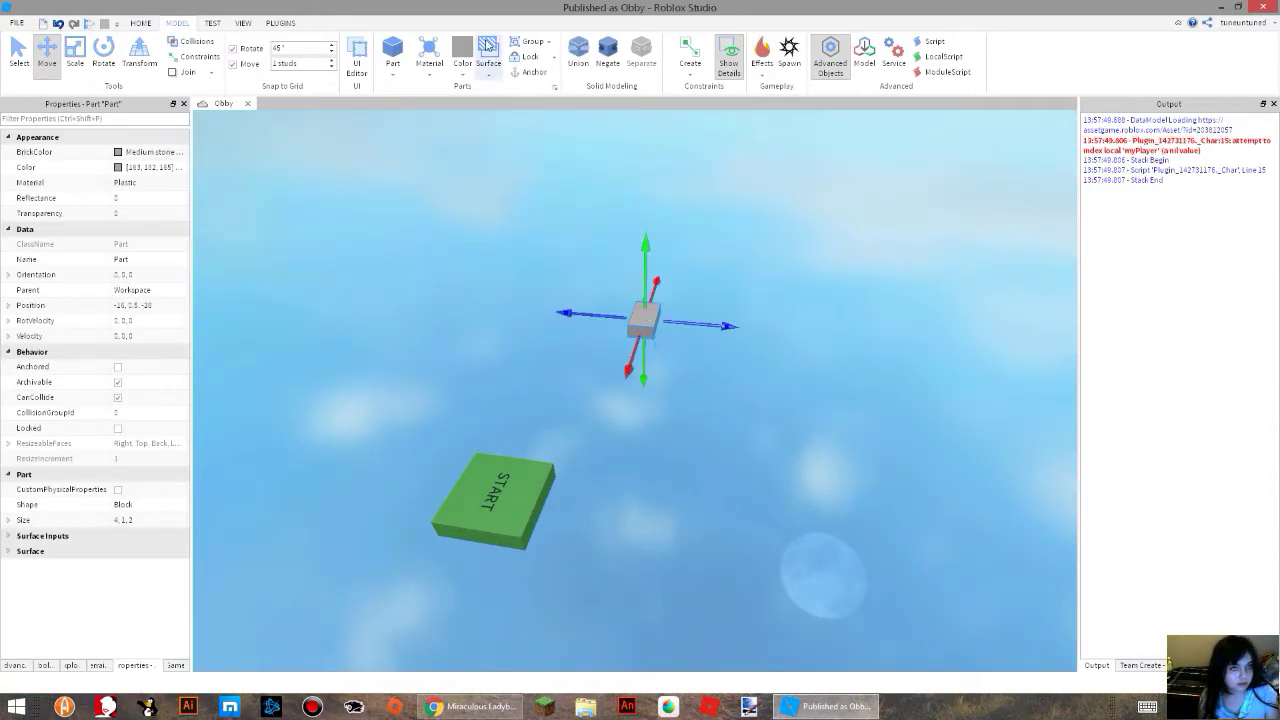
pyautogui.press('f')
pyautogui.click(140, 22)
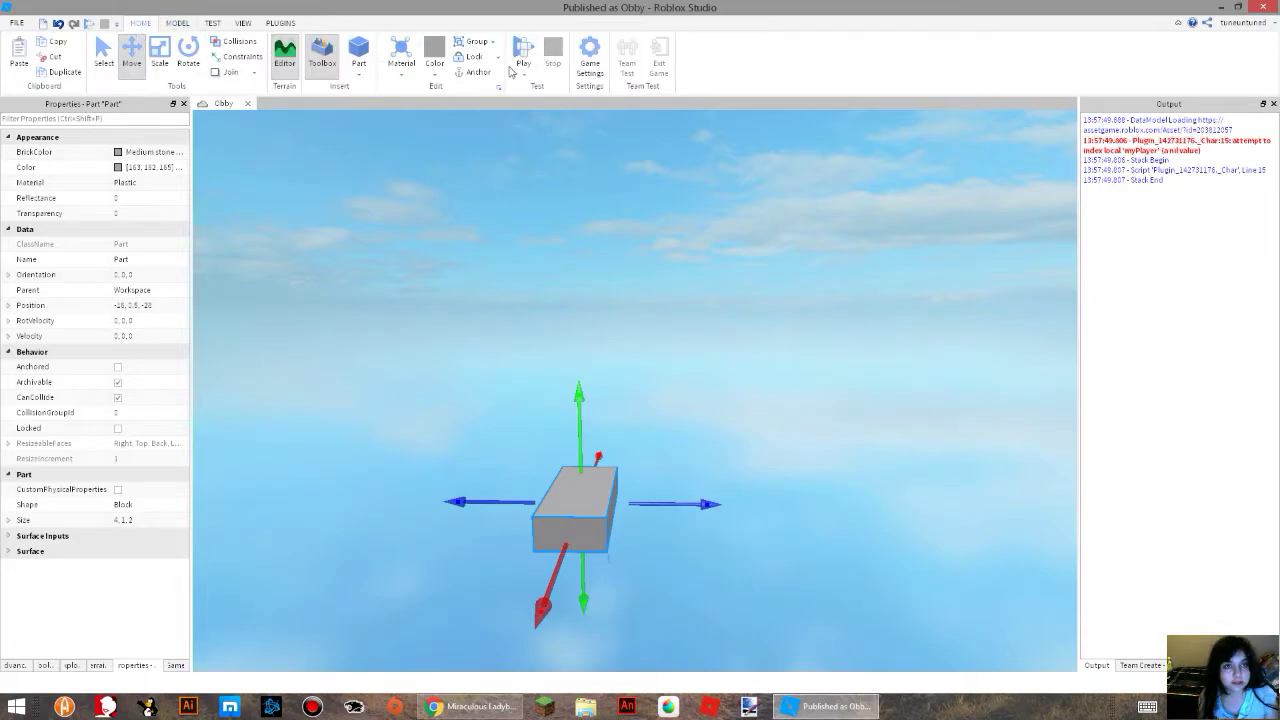
pyautogui.click(523, 70)
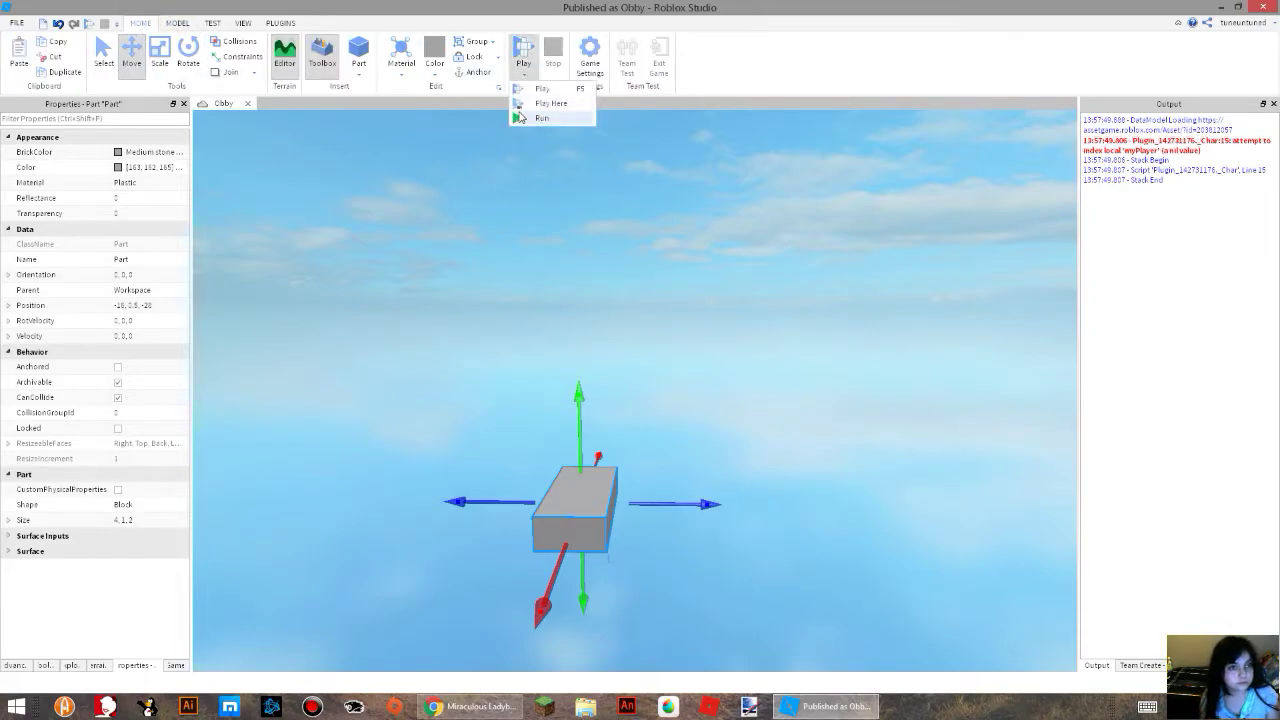
pyautogui.click(518, 106)
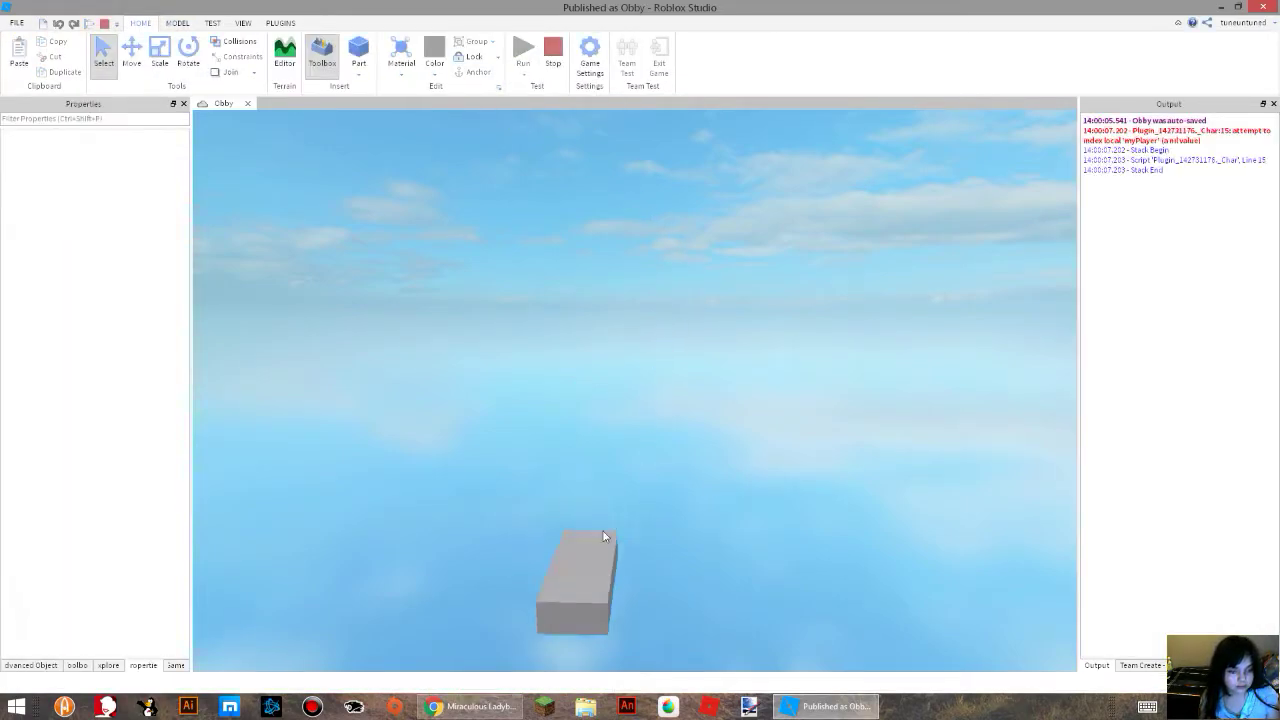
pyautogui.click(553, 52)
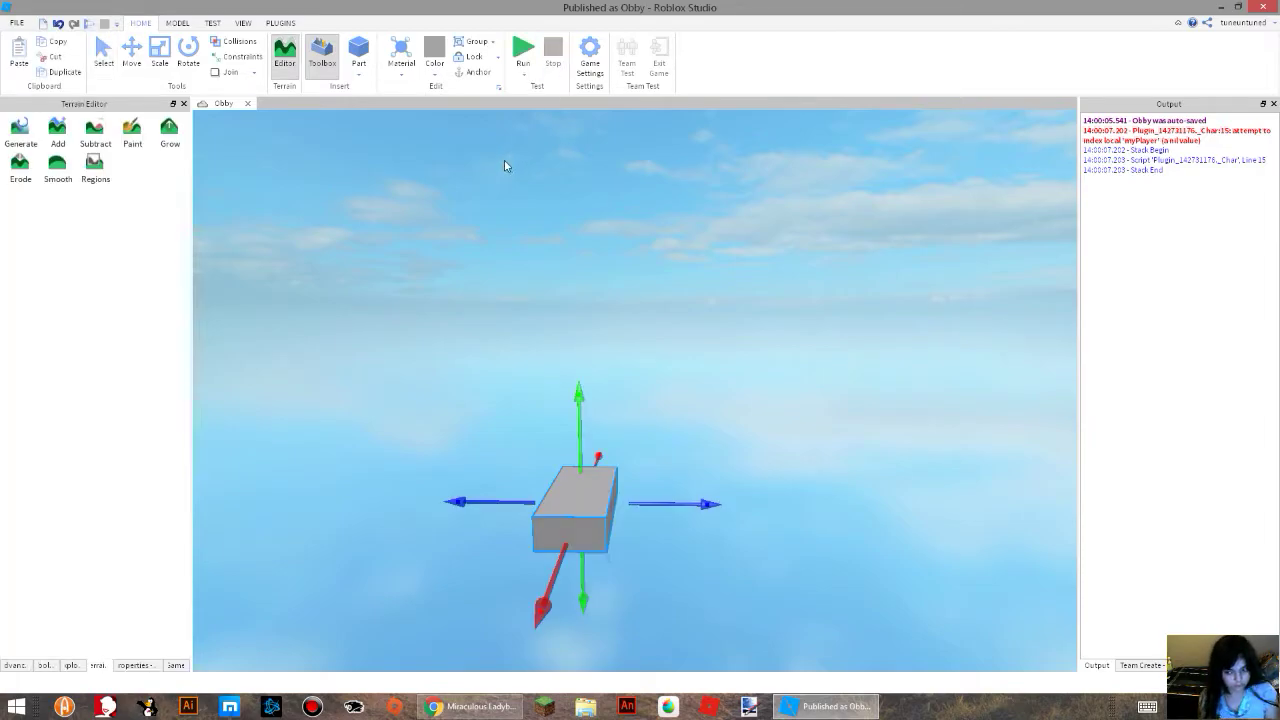
# Select the grey block, show its properties and turn on Anchored.
pyautogui.click(103, 52)
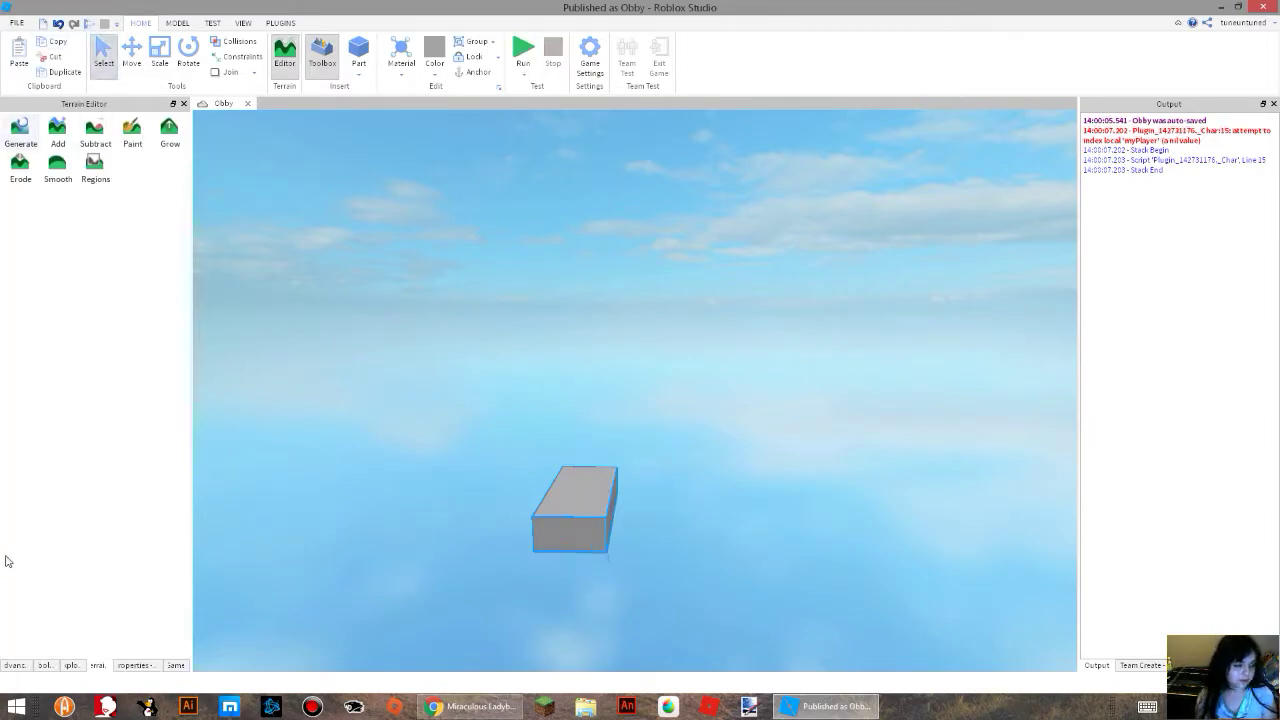
pyautogui.click(143, 666)
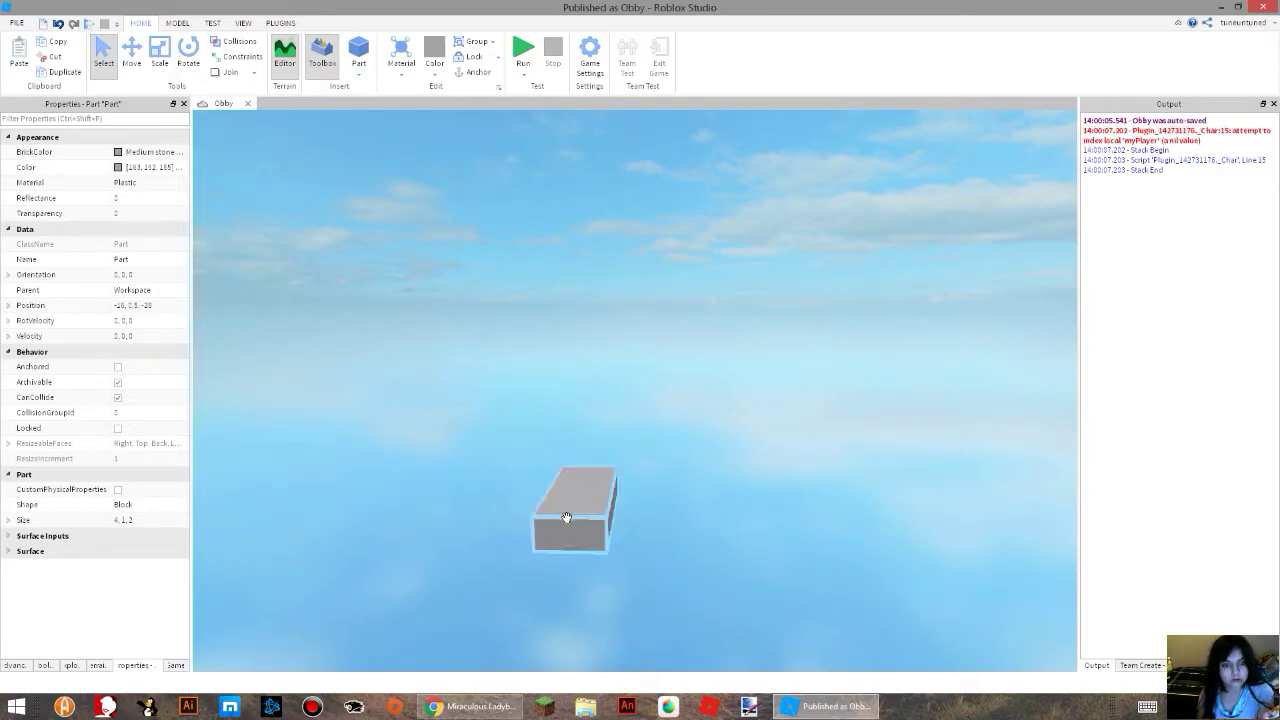
pyautogui.click(401, 514)
pyautogui.click(595, 488)
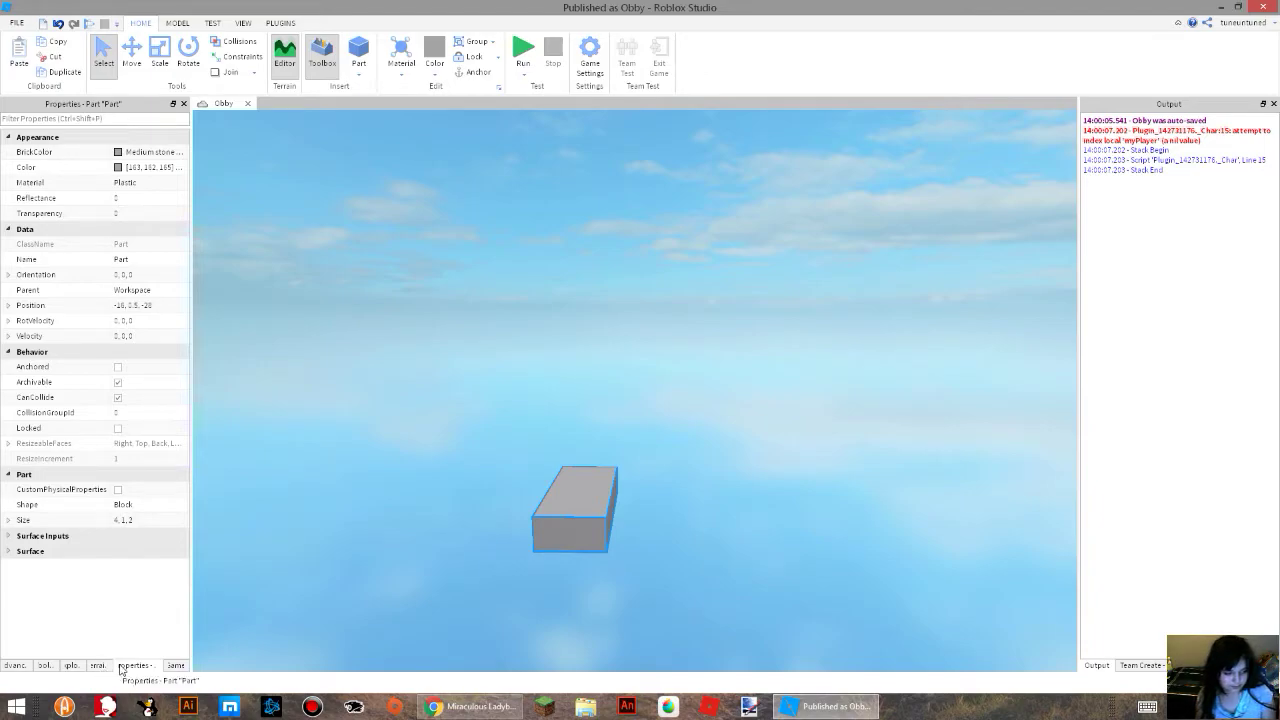
pyautogui.click(118, 367)
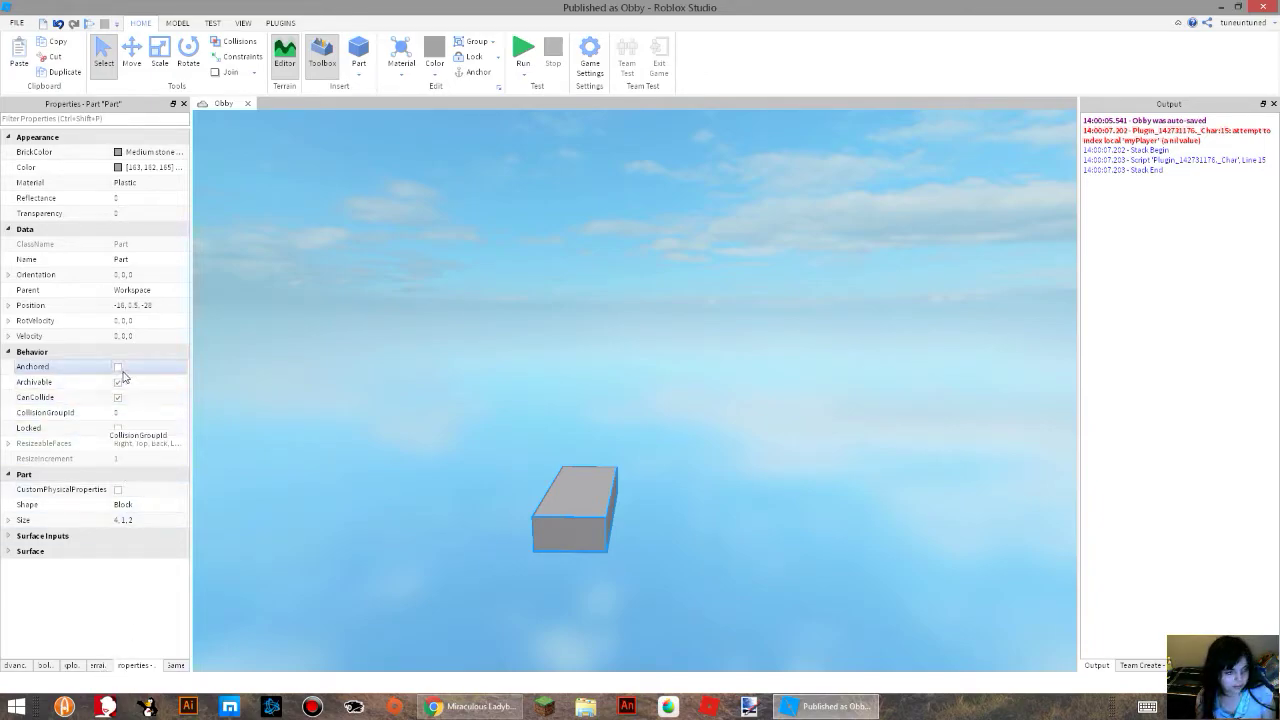
# Run the simulation to check how the anchored block behaves, and stop the run.
pyautogui.click(523, 52)
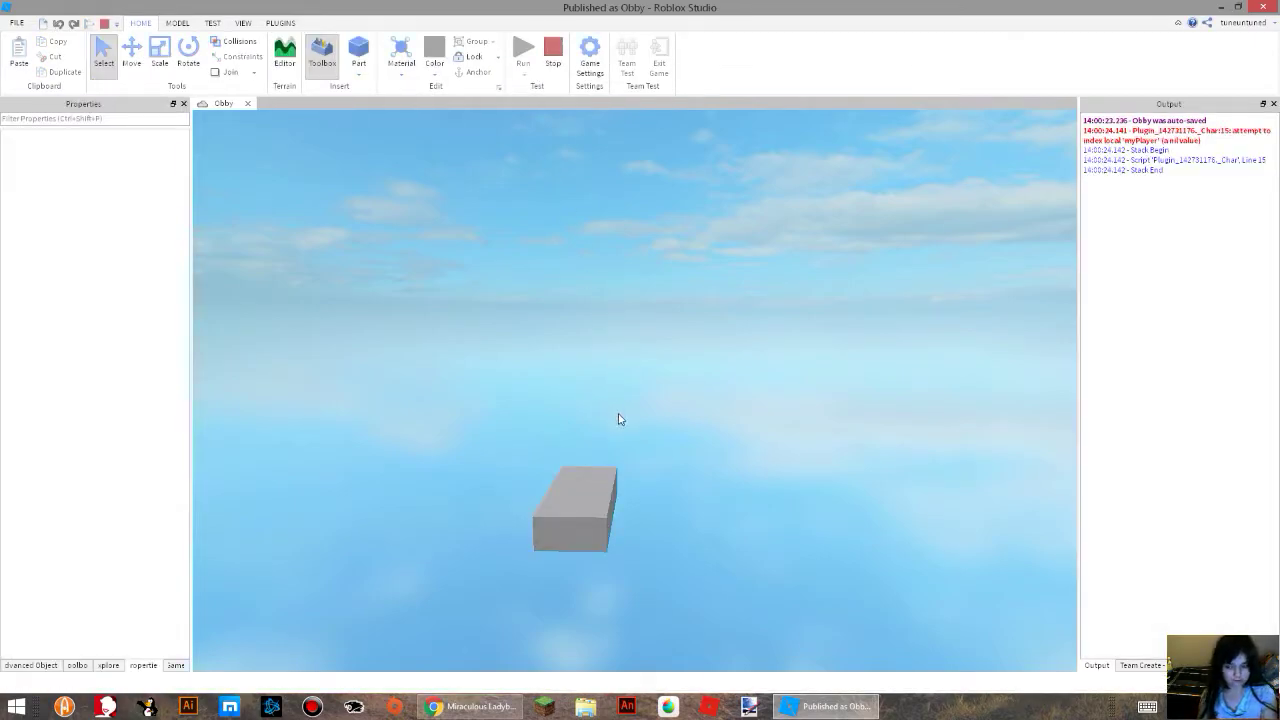
pyautogui.moveTo(633, 331); pyautogui.dragTo(633, 332, button='right')
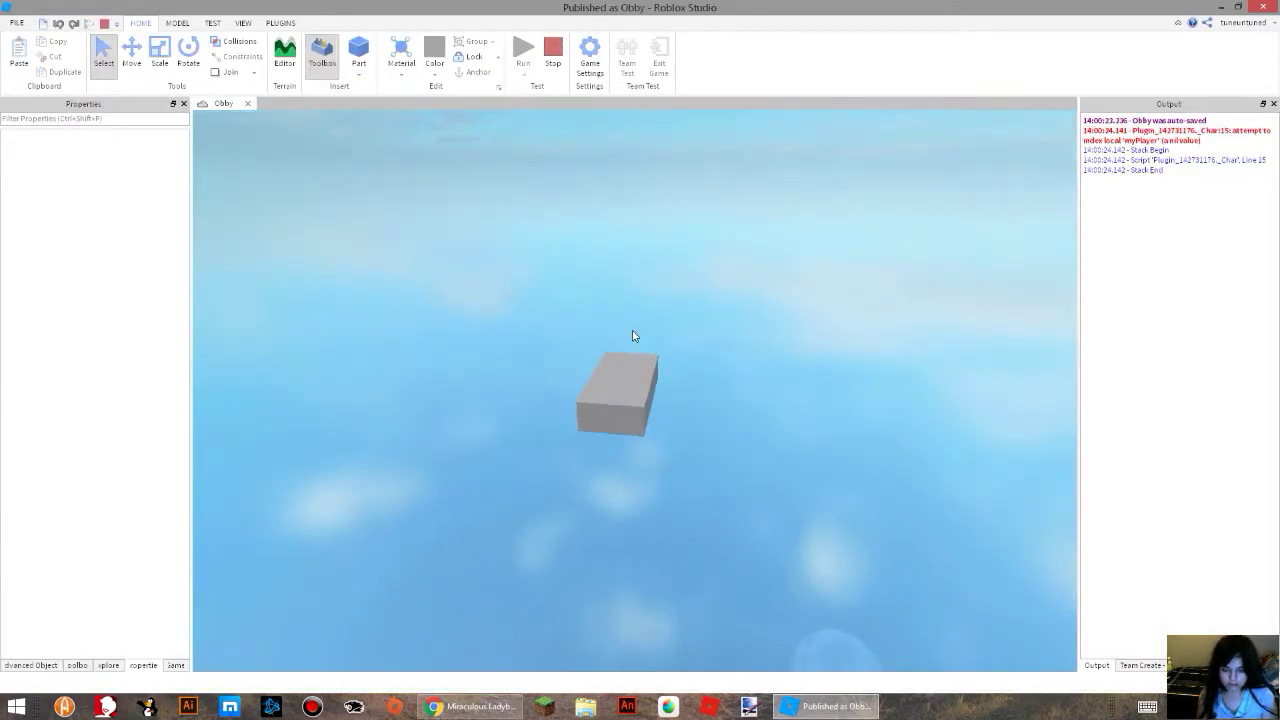
pyautogui.click(550, 50)
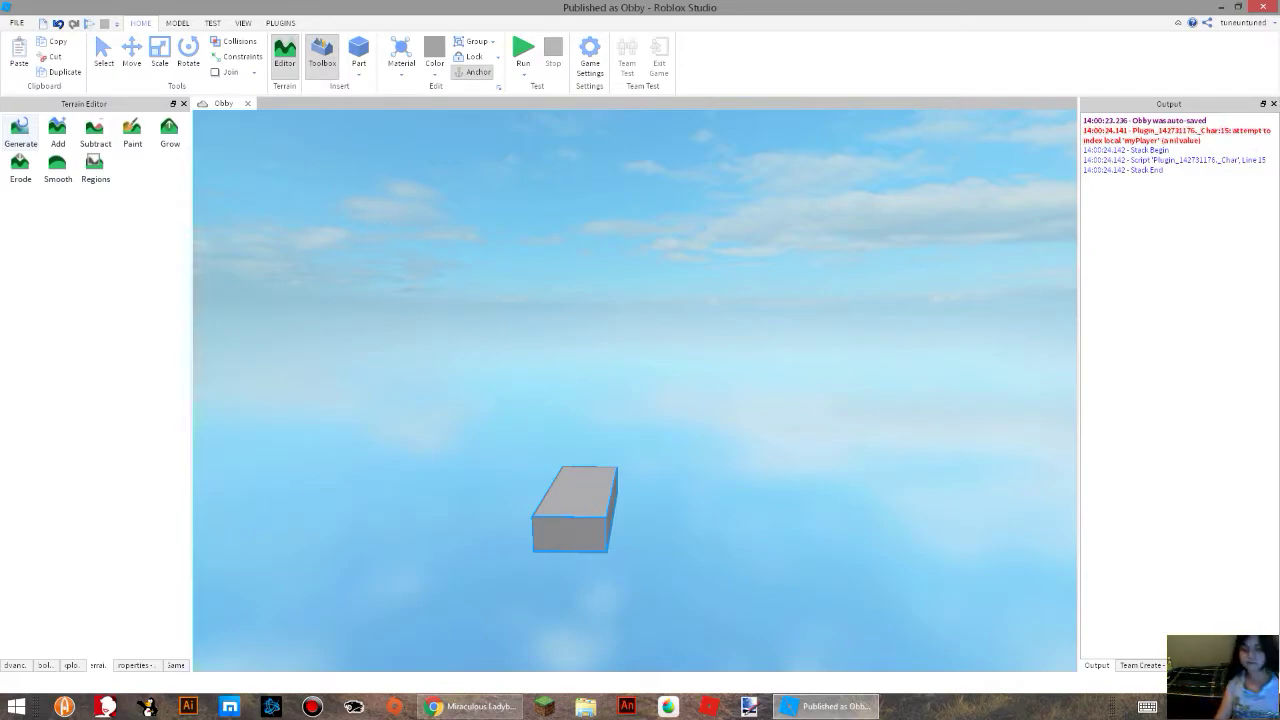
# Scale the grey block into a long, wide, flat platform reaching the green START block.
pyautogui.moveTo(1279, 719)
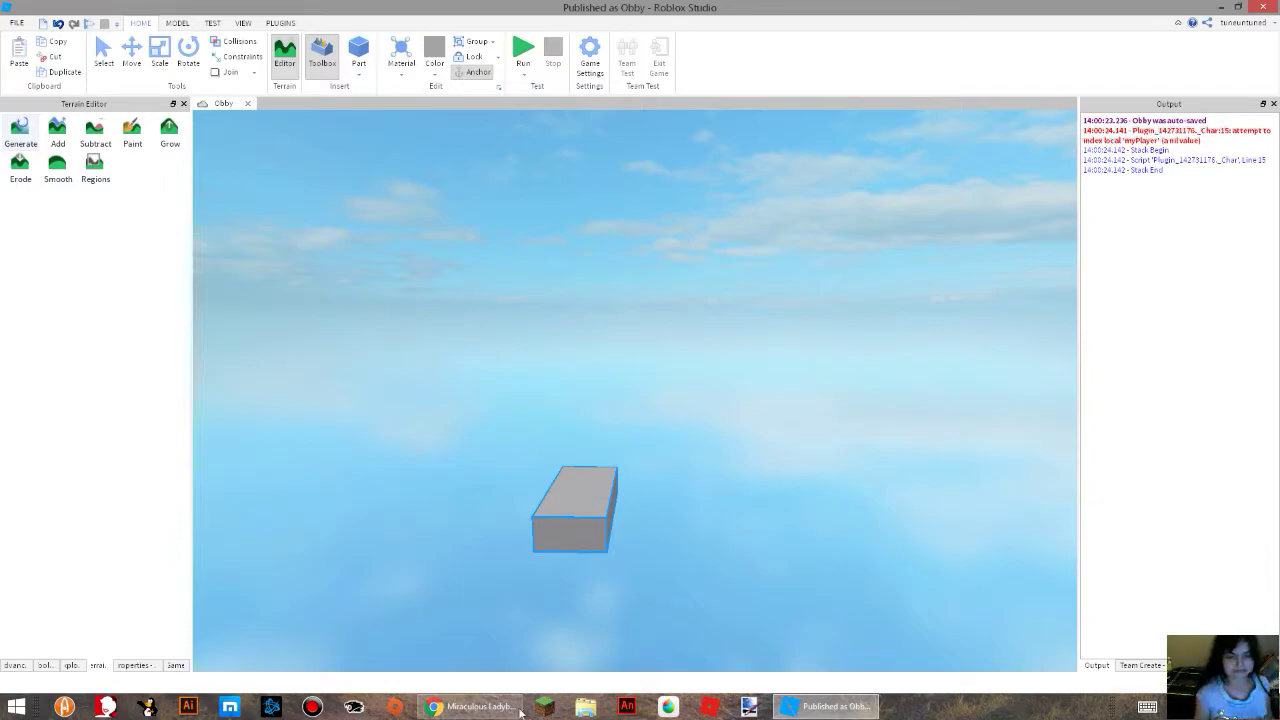
pyautogui.click(104, 52)
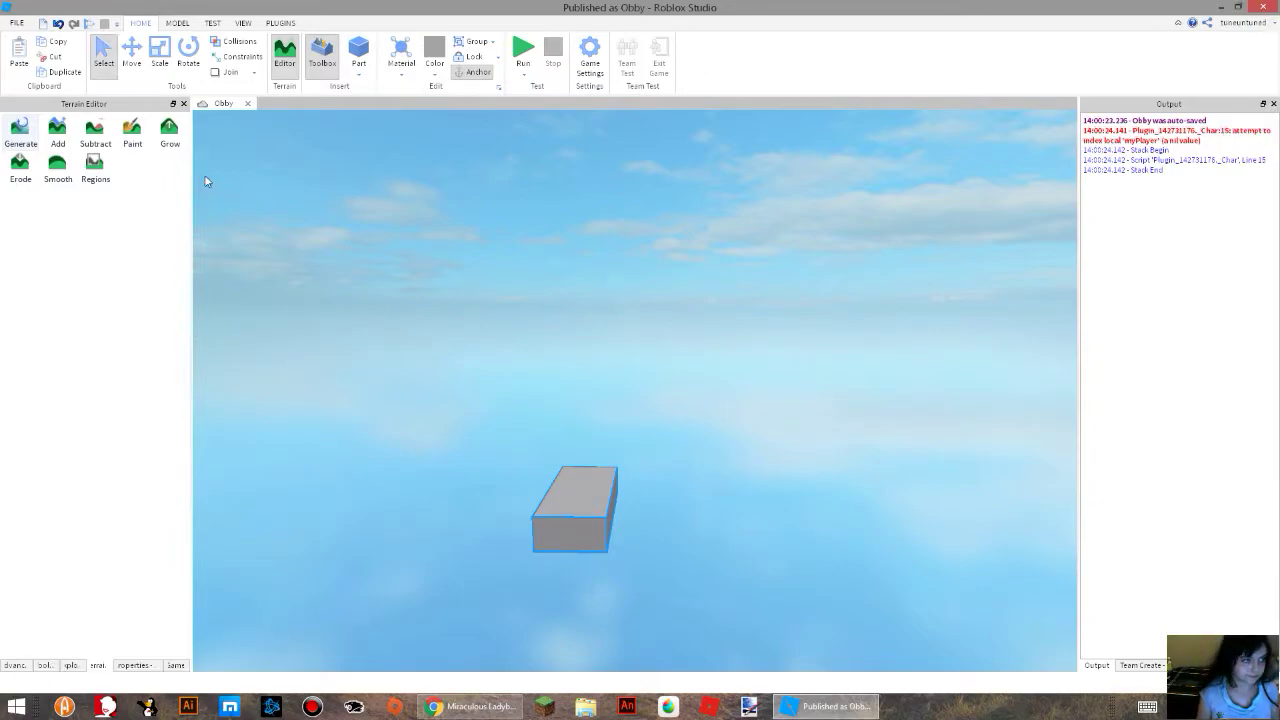
pyautogui.click(160, 52)
pyautogui.moveTo(420, 331); pyautogui.dragTo(452, 487, button='right')
pyautogui.scroll(-5, 452, 488)
pyautogui.moveTo(582, 412); pyautogui.dragTo(572, 398, button='right')
pyautogui.scroll(4, 577, 398)
pyautogui.scroll(-2, 508, 414)
pyautogui.moveTo(860, 410); pyautogui.dragTo(485, 353)
pyautogui.scroll(3, 577, 322)
pyautogui.moveTo(577, 322); pyautogui.dragTo(577, 324, button='right')
pyautogui.scroll(-3, 577, 324)
pyautogui.moveTo(684, 318); pyautogui.dragTo(637, 323)
pyautogui.moveTo(671, 322); pyautogui.dragTo(637, 323, button='right')
pyautogui.scroll(-3, 637, 323)
pyautogui.moveTo(637, 323); pyautogui.dragTo(590, 294)
pyautogui.moveTo(748, 338); pyautogui.dragTo(634, 357)
# Stretch the far end of the platform until it meets the grey spawn pad.
pyautogui.click(543, 241)
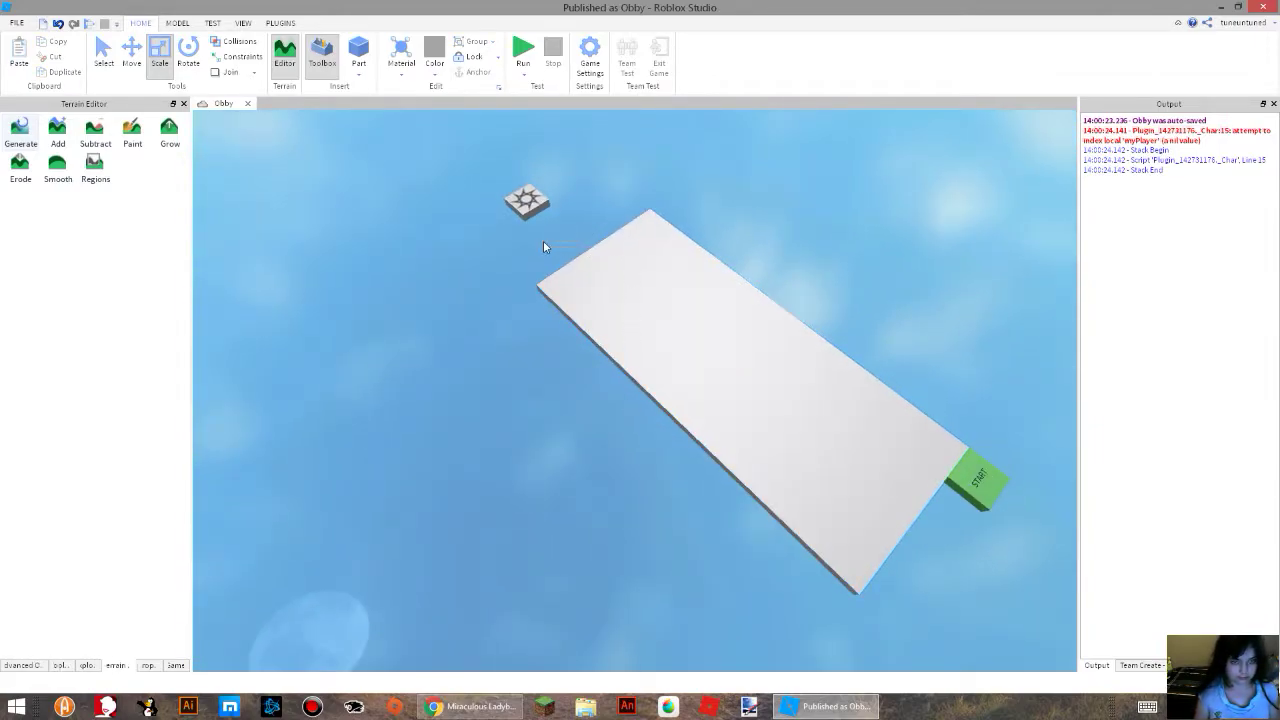
pyautogui.click(598, 247)
pyautogui.moveTo(586, 241); pyautogui.dragTo(543, 202)
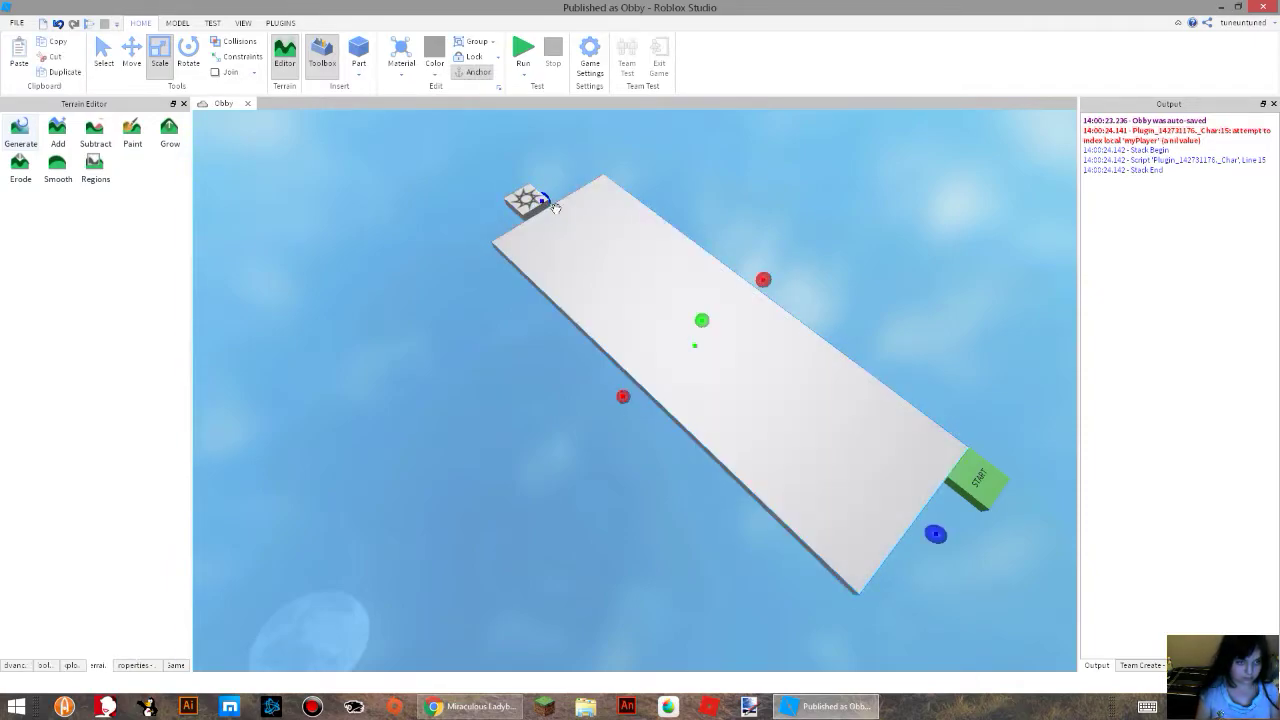
pyautogui.moveTo(706, 321); pyautogui.dragTo(709, 316)
# Select the green START block and examine the stretched platform from there towards the far spawn pad.
pyautogui.click(996, 491)
pyautogui.press('d')
pyautogui.press('w')
pyautogui.moveTo(968, 484); pyautogui.dragTo(794, 388, button='right')
pyautogui.moveTo(609, 211); pyautogui.dragTo(612, 200)
pyautogui.press('a')
pyautogui.moveTo(502, 280); pyautogui.dragTo(544, 259)
pyautogui.moveTo(818, 322); pyautogui.dragTo(854, 411)
pyautogui.moveTo(854, 411); pyautogui.dragTo(780, 427, button='right')
pyautogui.press('w')
pyautogui.press('s')
pyautogui.press('w')
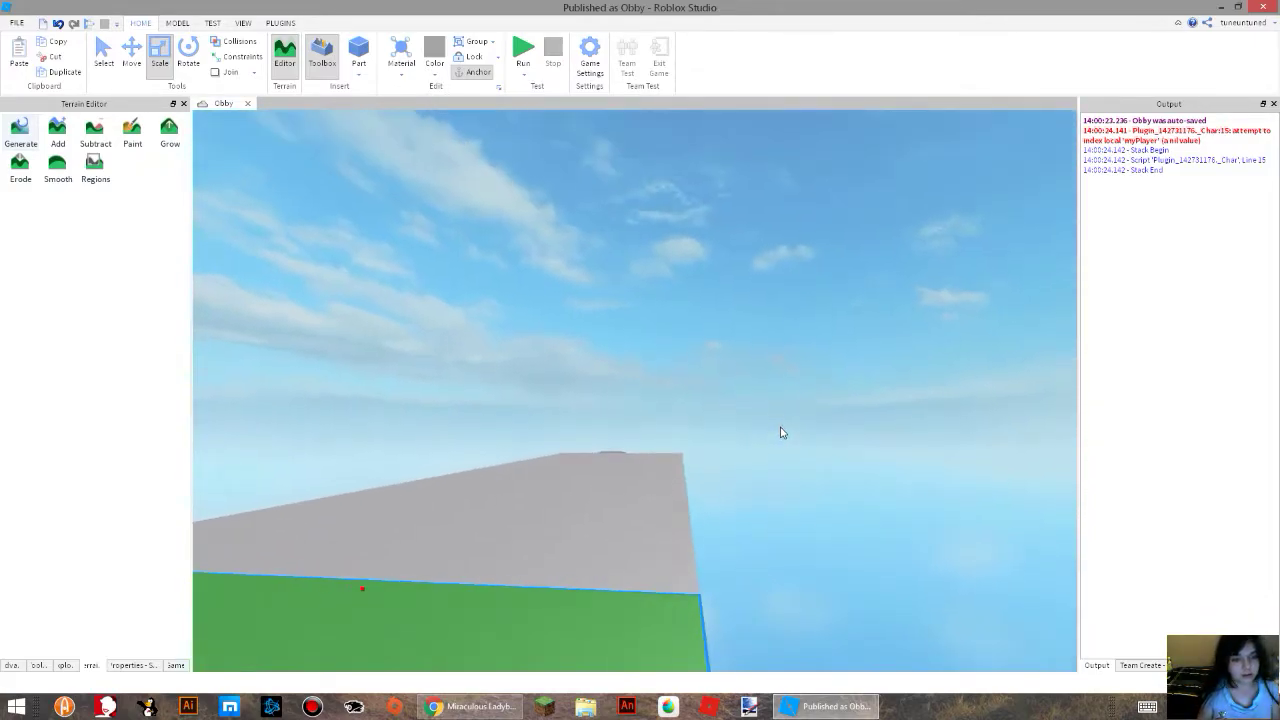
# Select the large grey platform between the START block and the spawn pad, and delete it.
pyautogui.click(623, 516)
pyautogui.press('w')
pyautogui.moveTo(623, 516); pyautogui.dragTo(626, 523, button='right')
pyautogui.press('Delete')
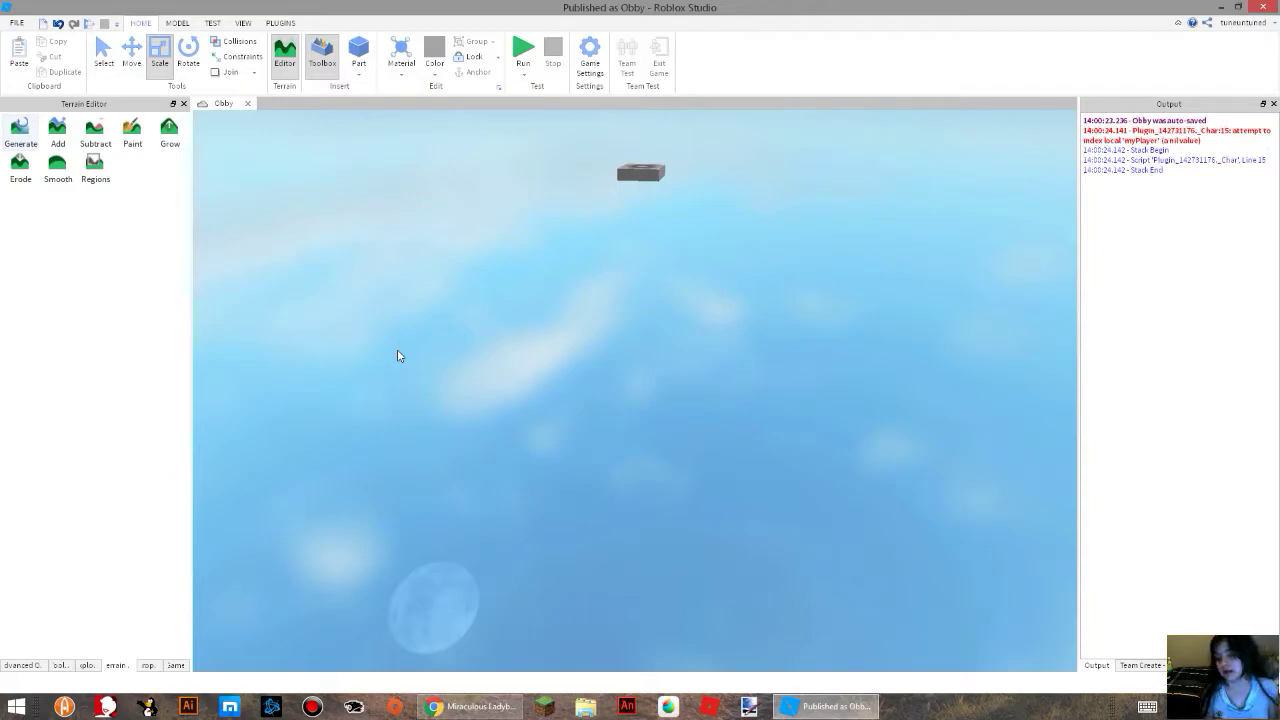
# Look through the Properties, Game and Advanced Objects panels, and bring up Team Create in place of Output.
pyautogui.click(157, 672)
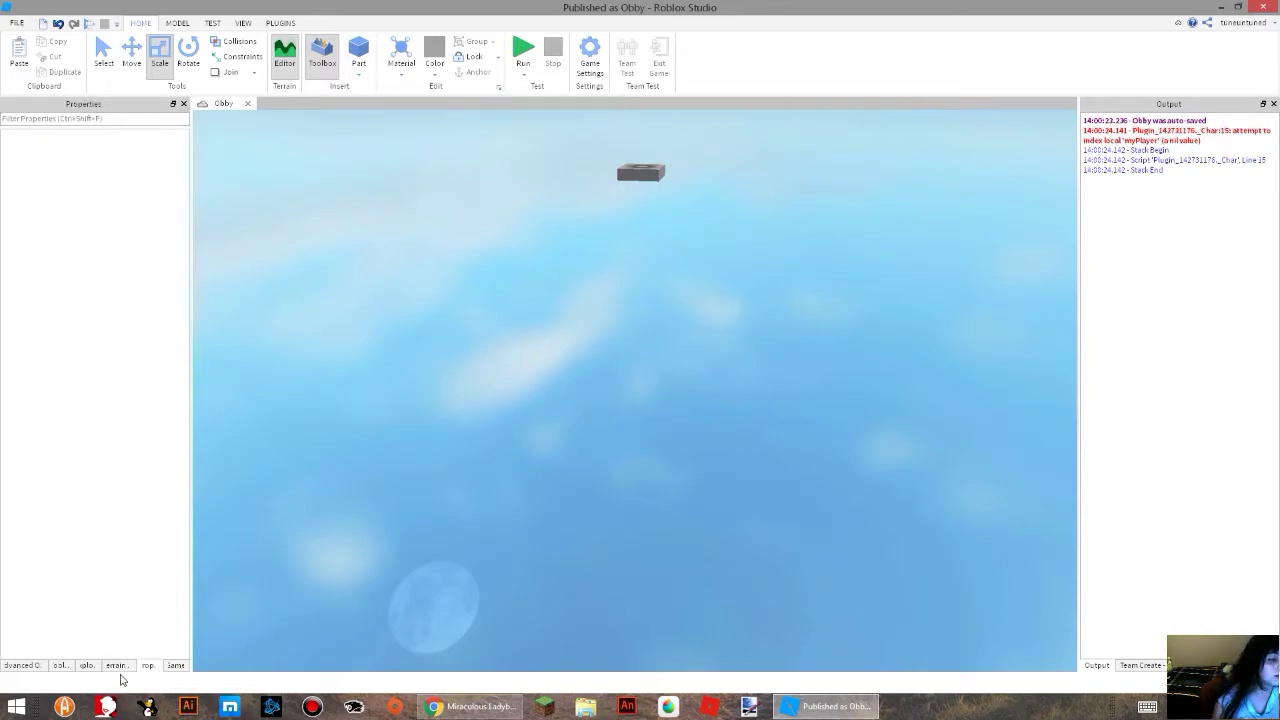
pyautogui.click(177, 666)
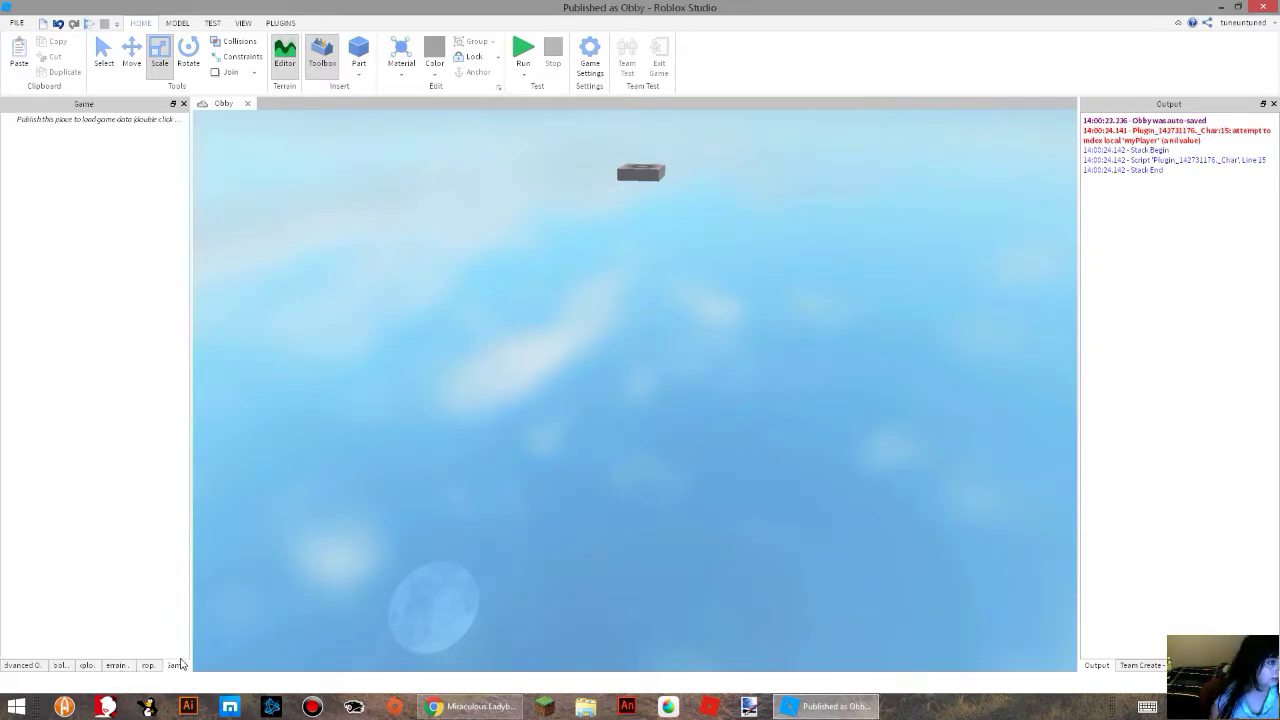
pyautogui.click(22, 665)
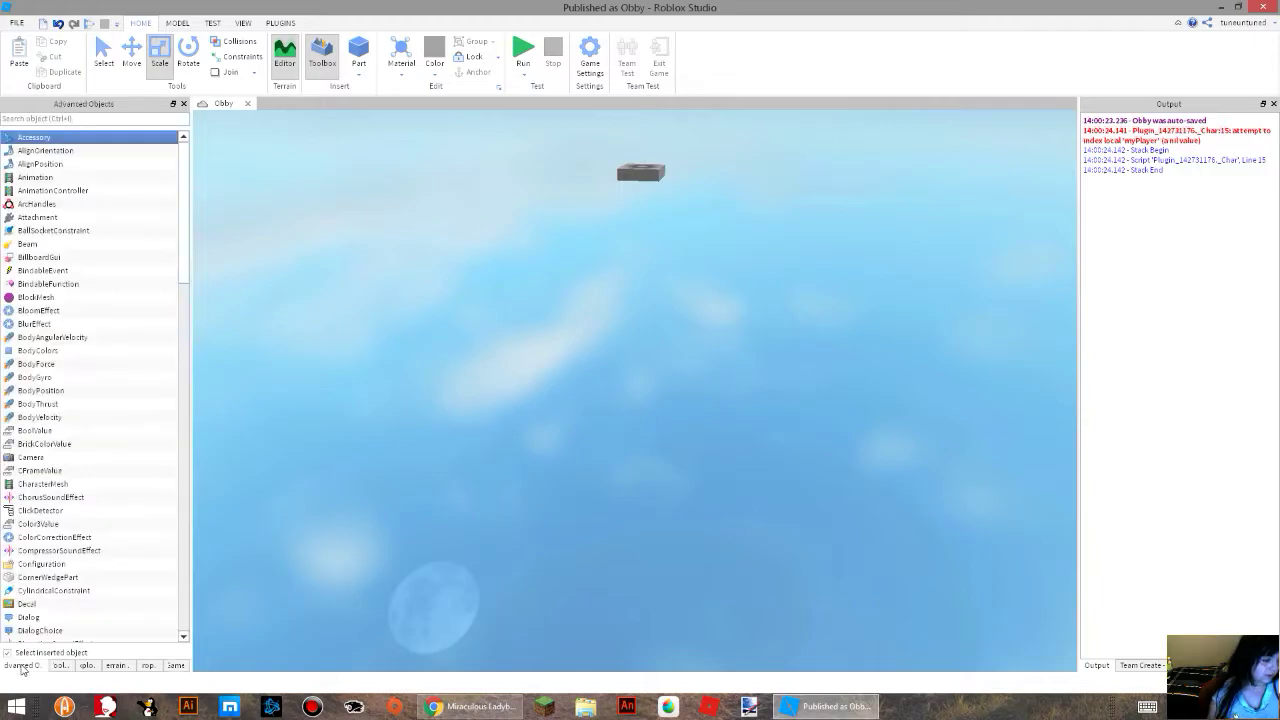
pyautogui.click(1141, 665)
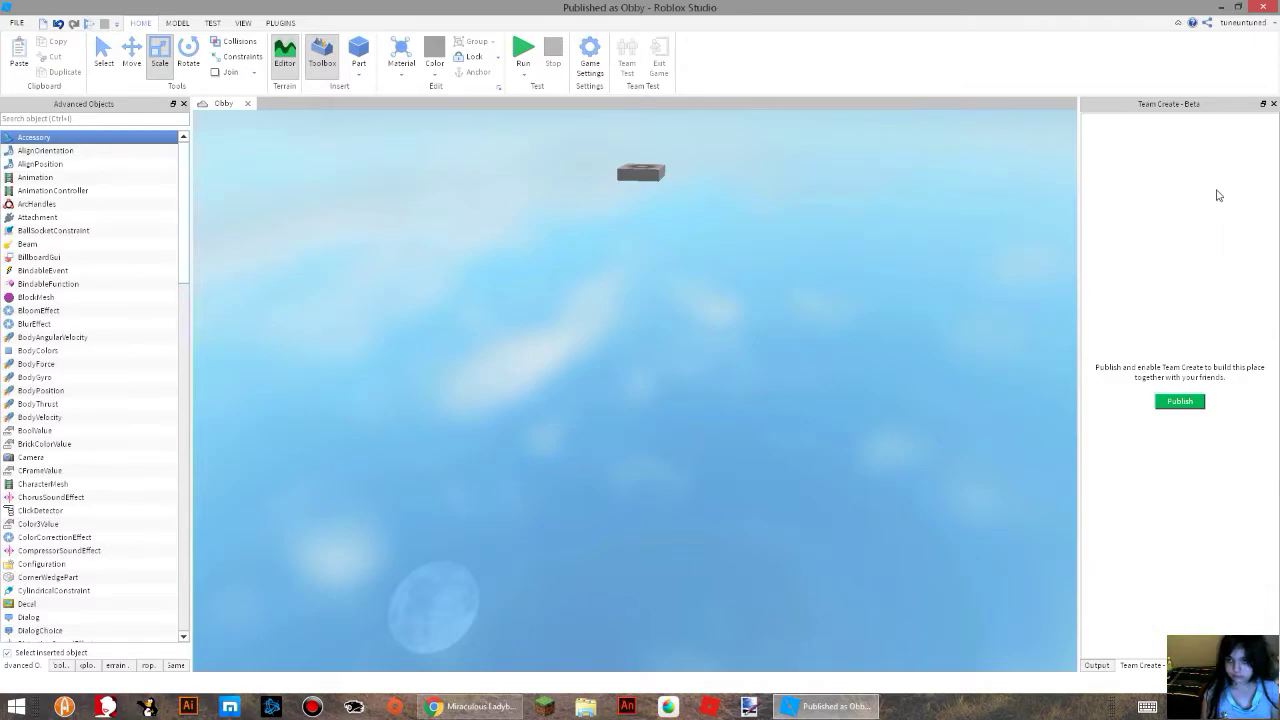
# Detach the Team Create and Output panels, close Output, and dock Team Create back beside the viewport.
pyautogui.moveTo(1165, 104); pyautogui.dragTo(761, 205)
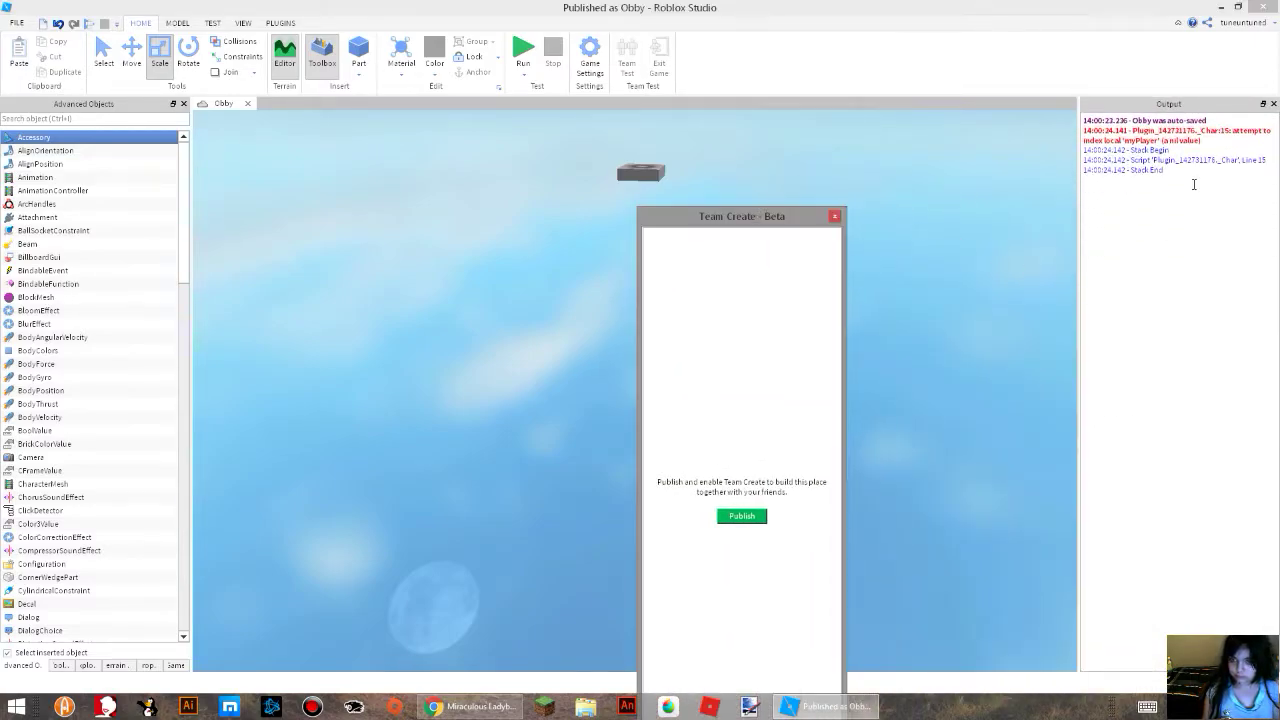
pyautogui.moveTo(1168, 104); pyautogui.dragTo(1055, 228)
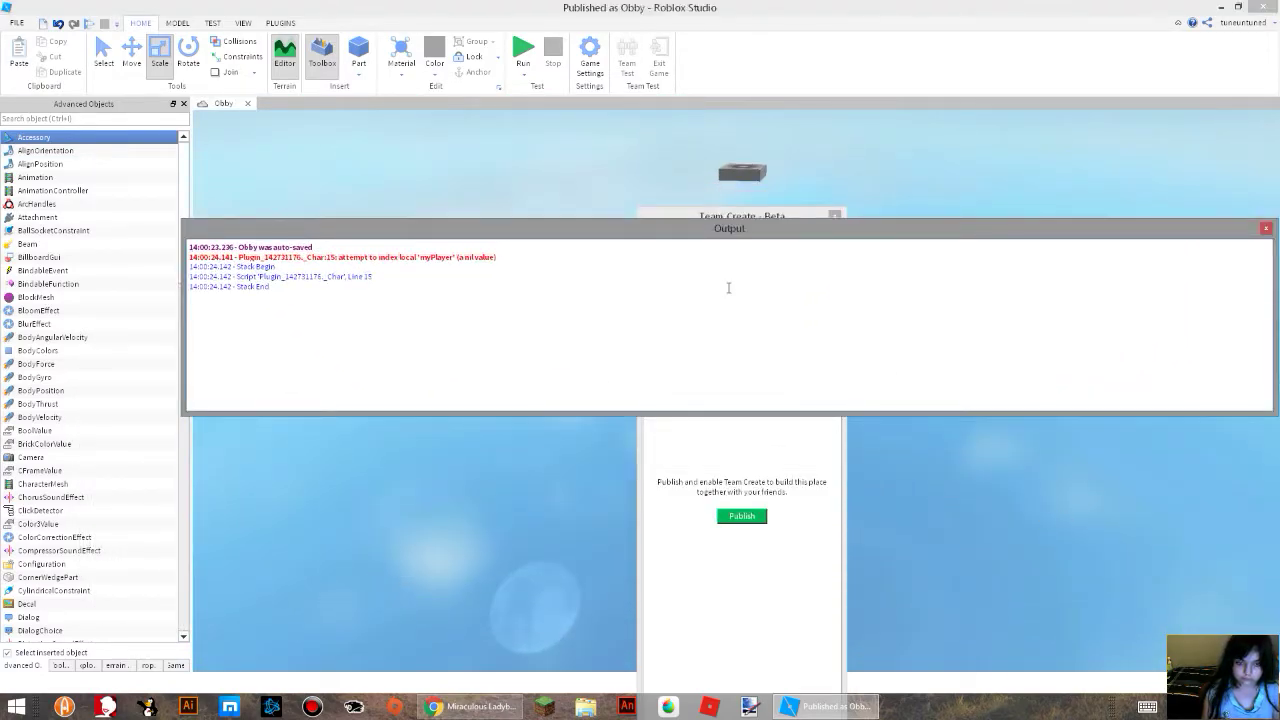
pyautogui.click(1265, 228)
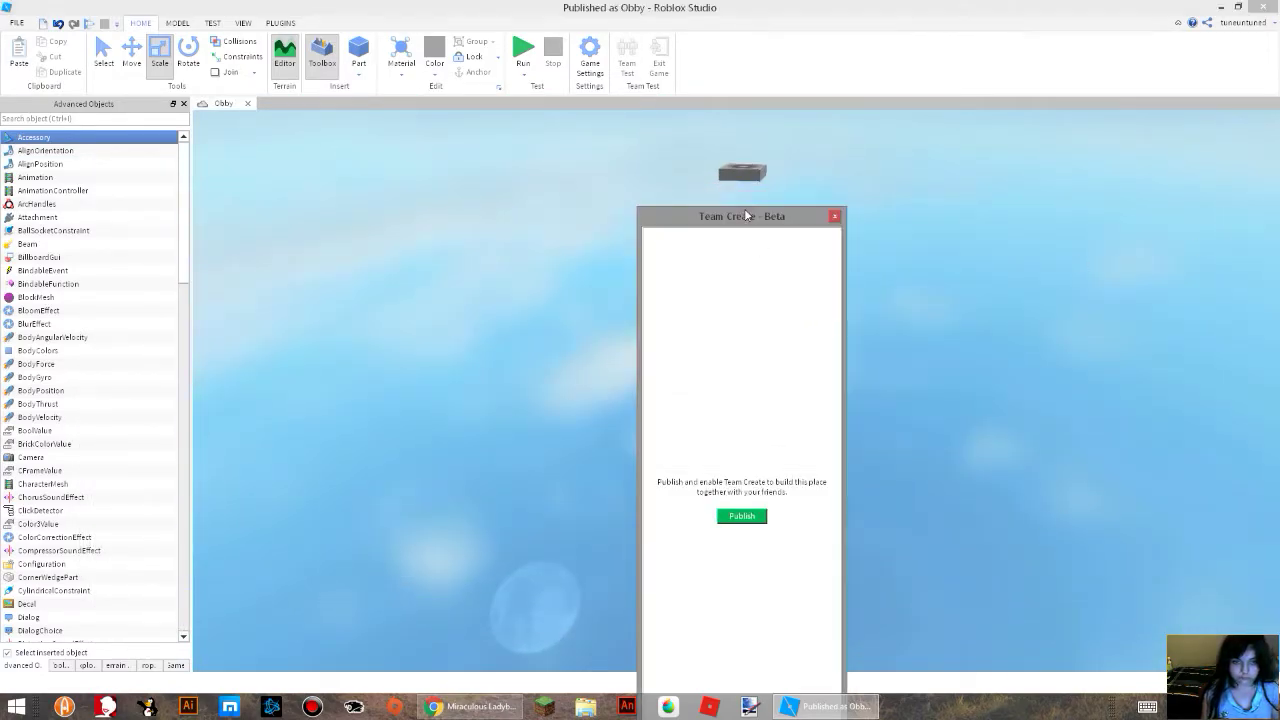
pyautogui.moveTo(766, 213); pyautogui.dragTo(640, 40)
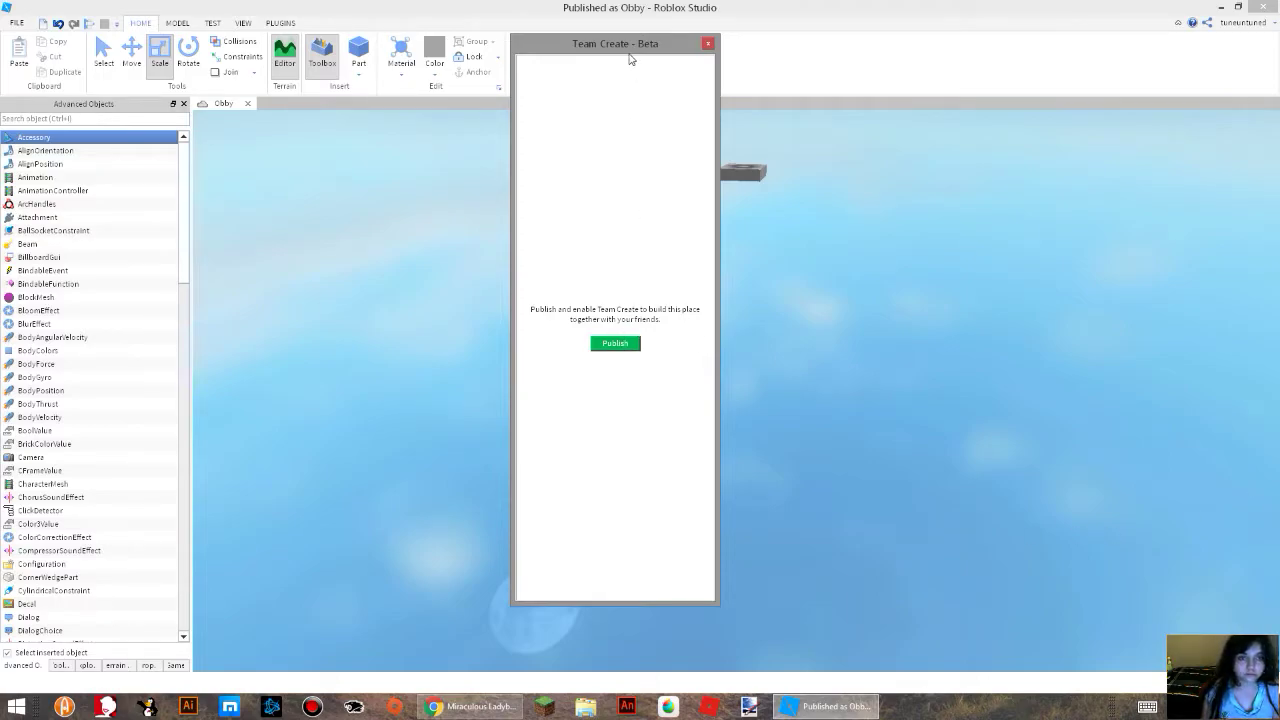
pyautogui.moveTo(630, 46); pyautogui.dragTo(1118, 269)
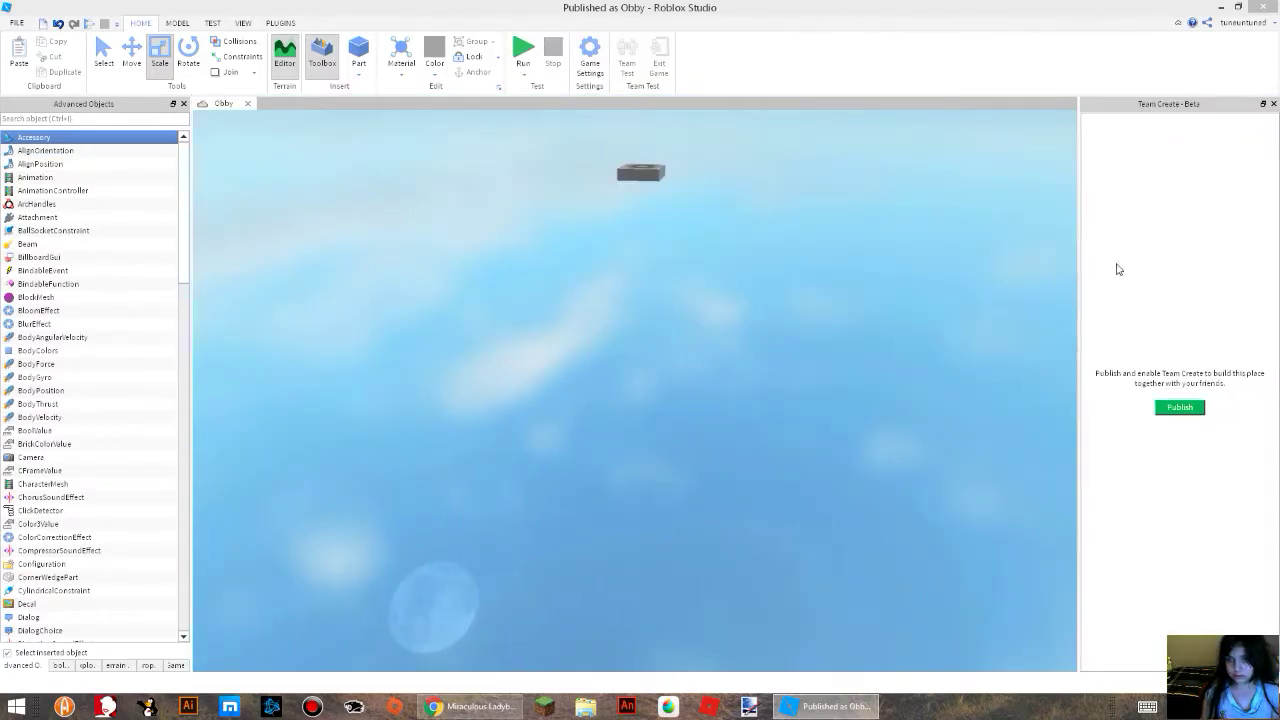
# Start publishing the place from Team Create as a new place among the group places.
pyautogui.click(1191, 411)
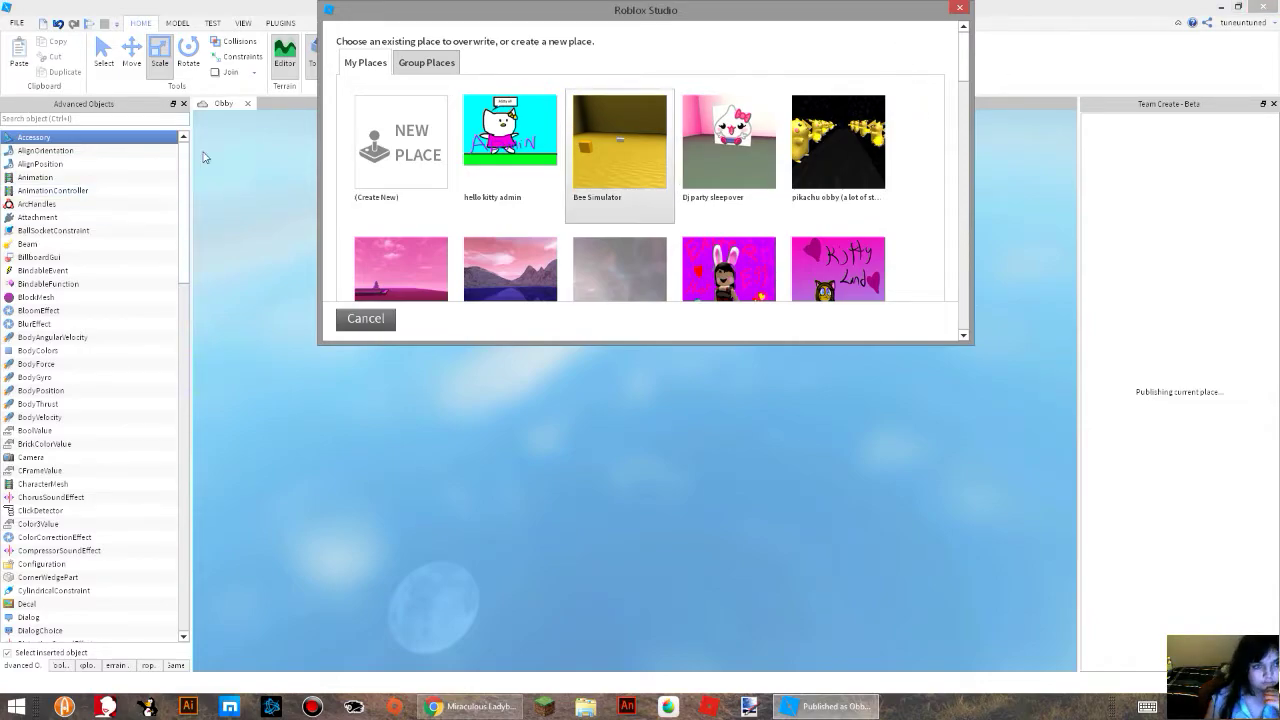
pyautogui.click(424, 62)
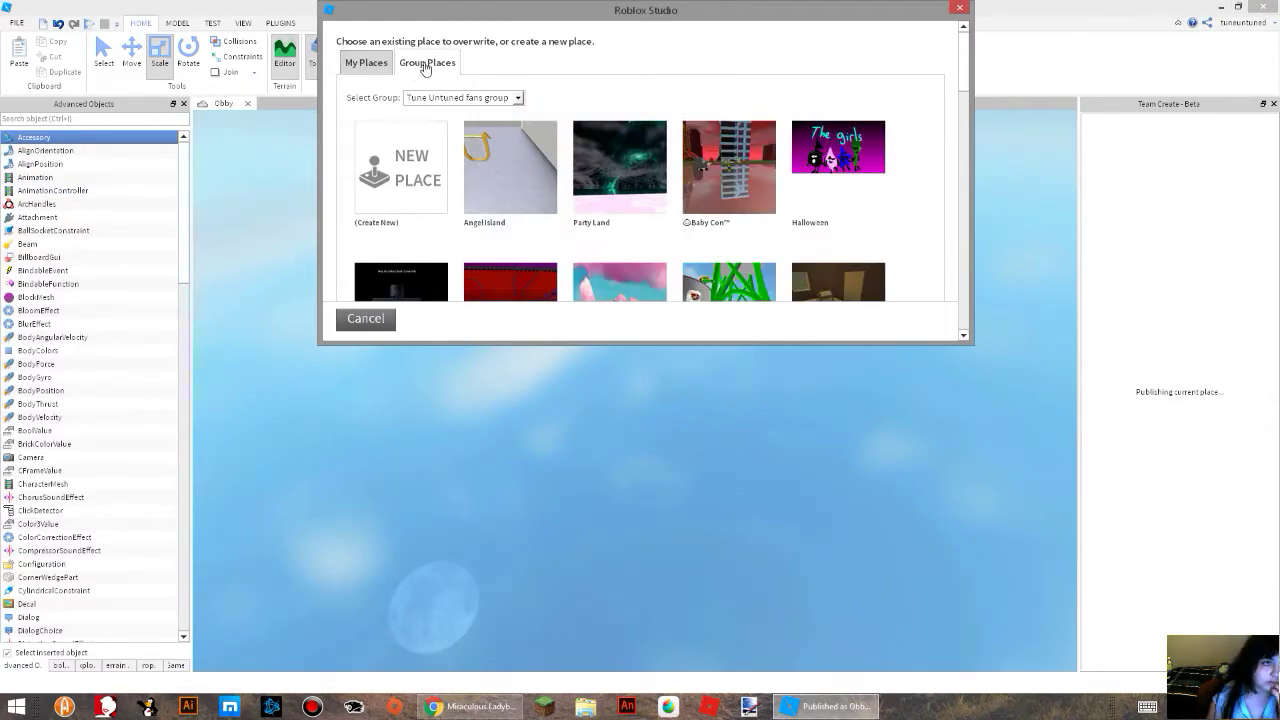
pyautogui.click(380, 66)
pyautogui.click(415, 68)
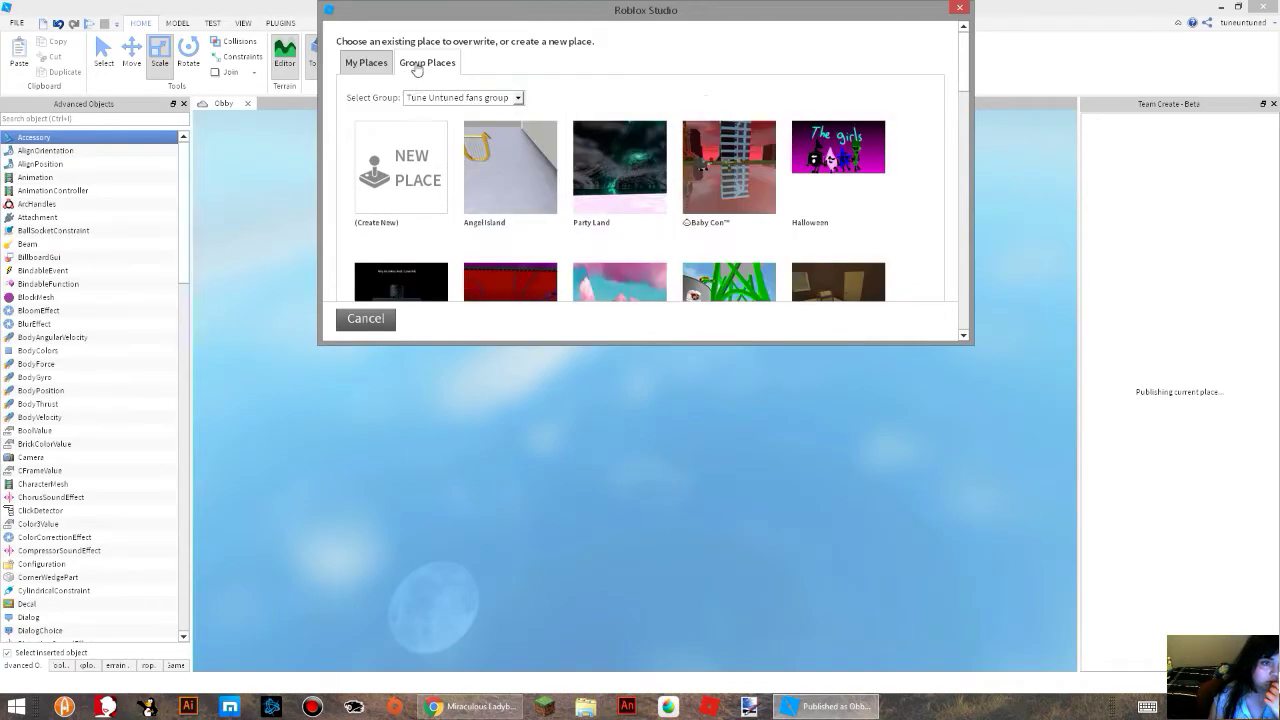
pyautogui.click(400, 152)
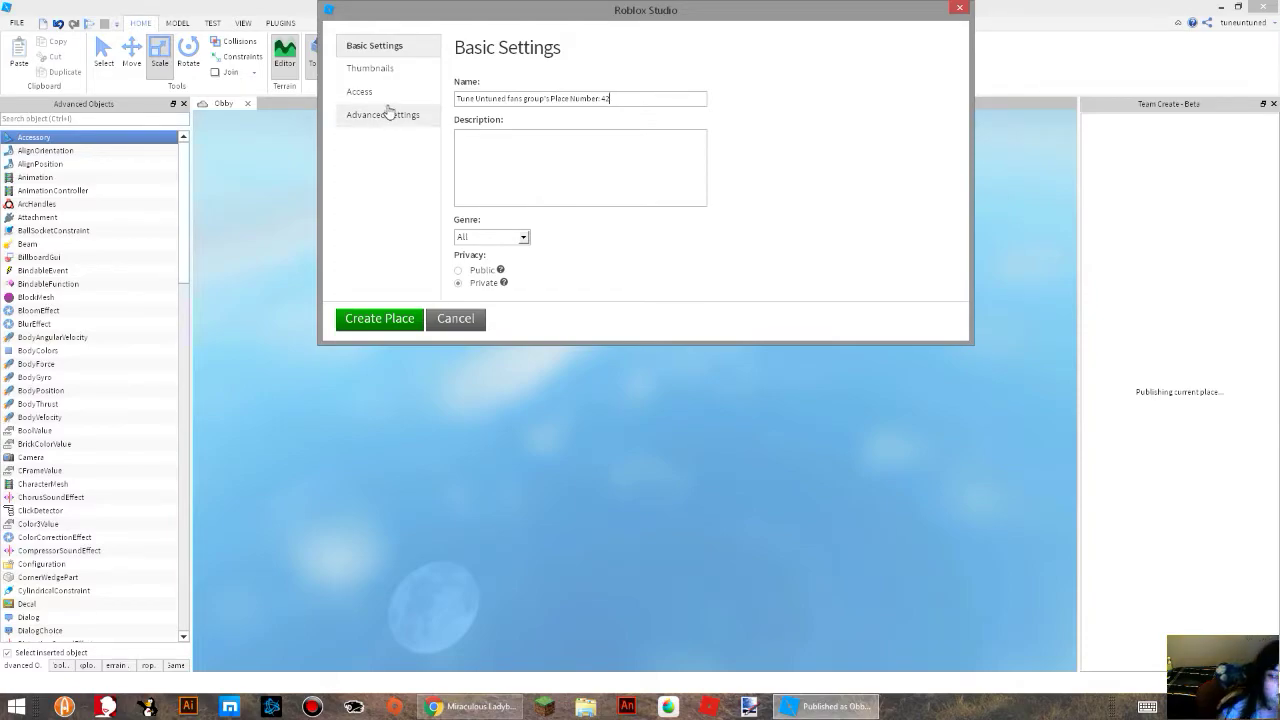
# Name the new place "Hello kitty obby" and enter the description "Save hello kitty from jail".
pyautogui.tripleClick(640, 100)
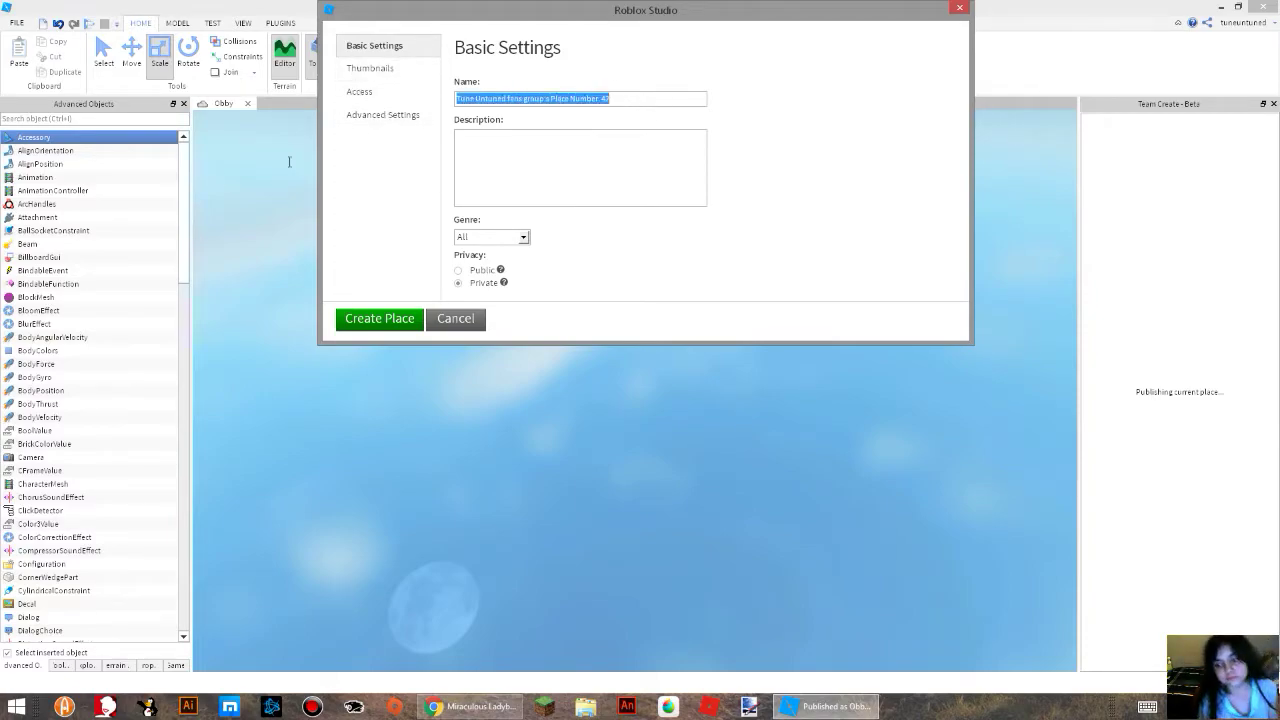
pyautogui.press('BackSpace')
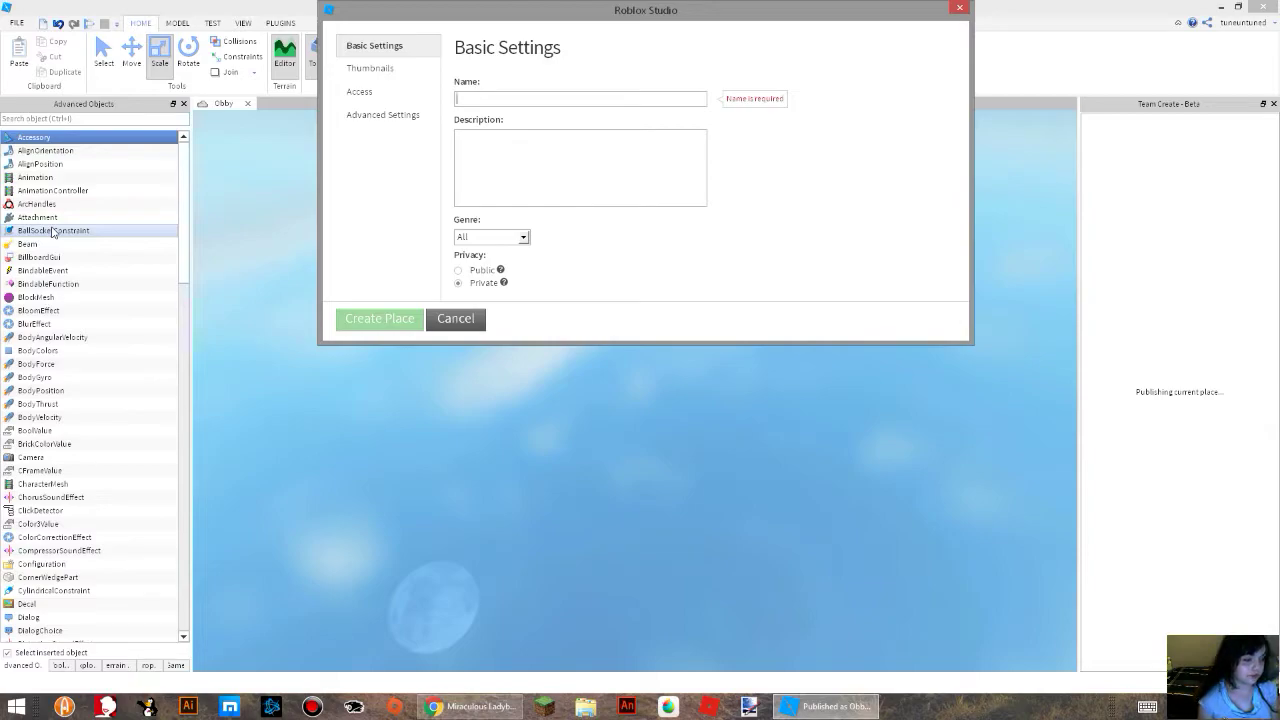
pyautogui.write('Hi')
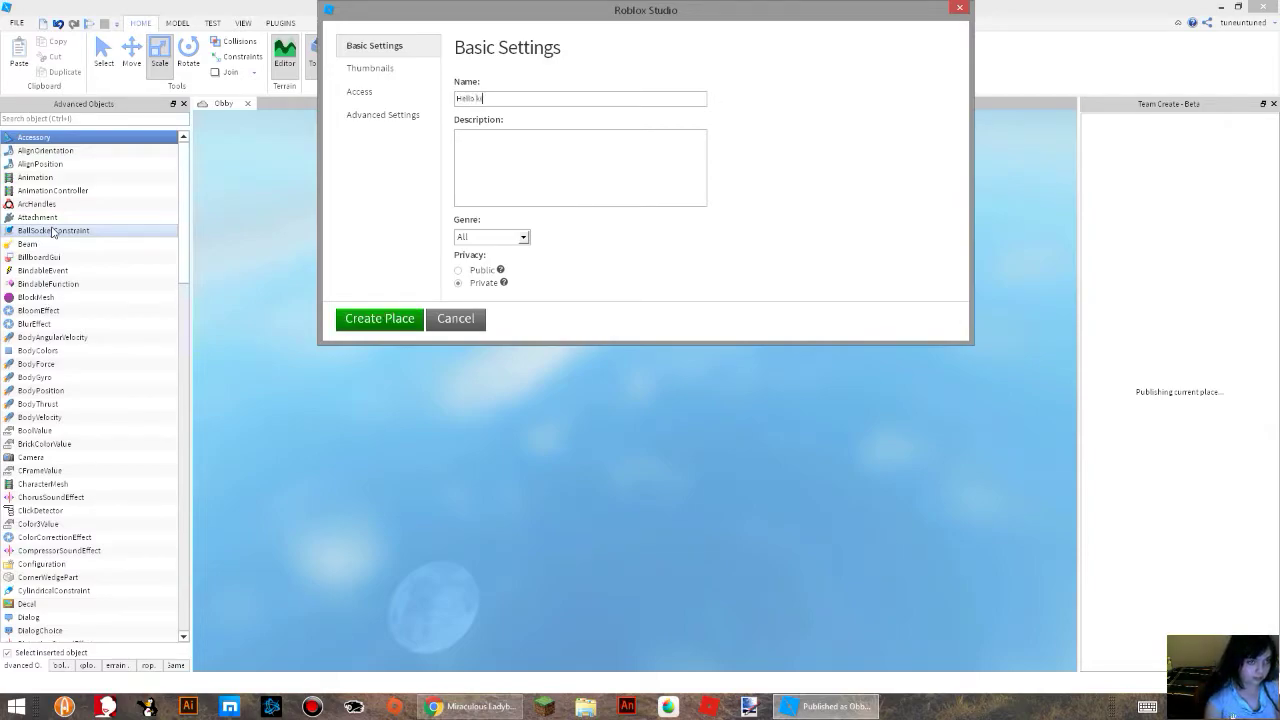
pyautogui.write('llo kitty obby')
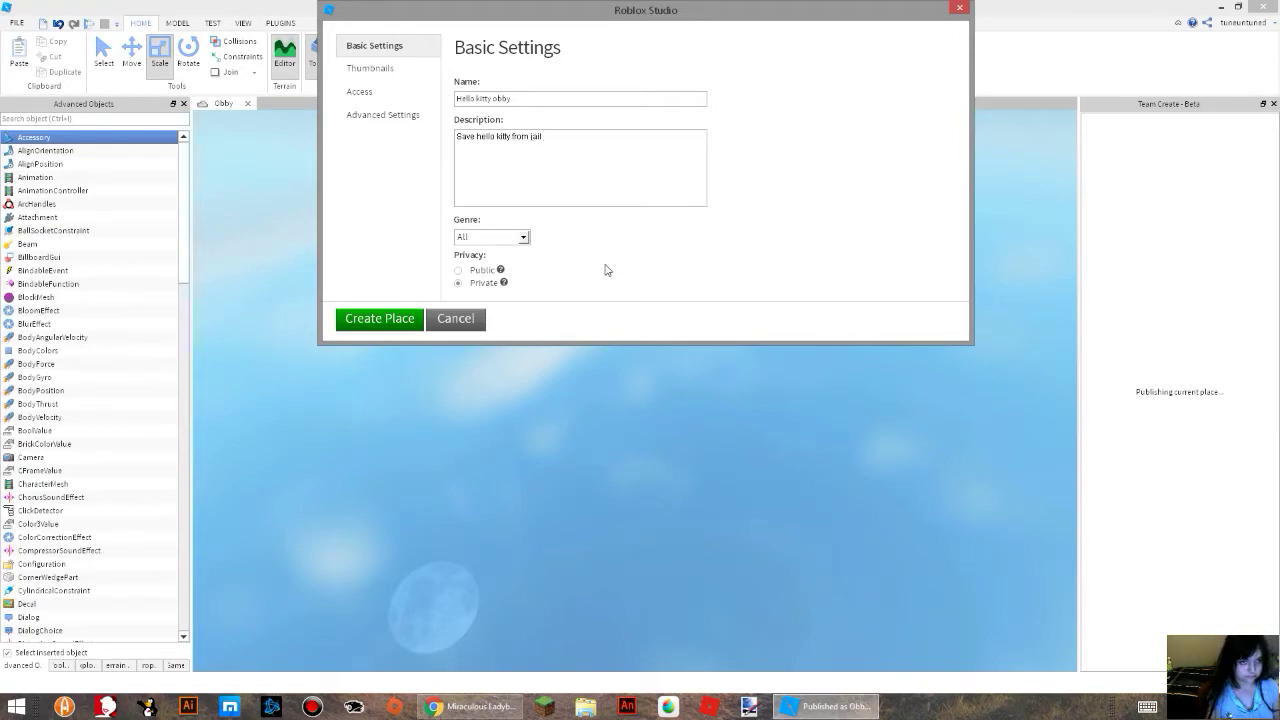
# Add a second line to the place description reading "made by" followed by the creator's name.
pyautogui.press('Return')
pyautogui.write('made by t')
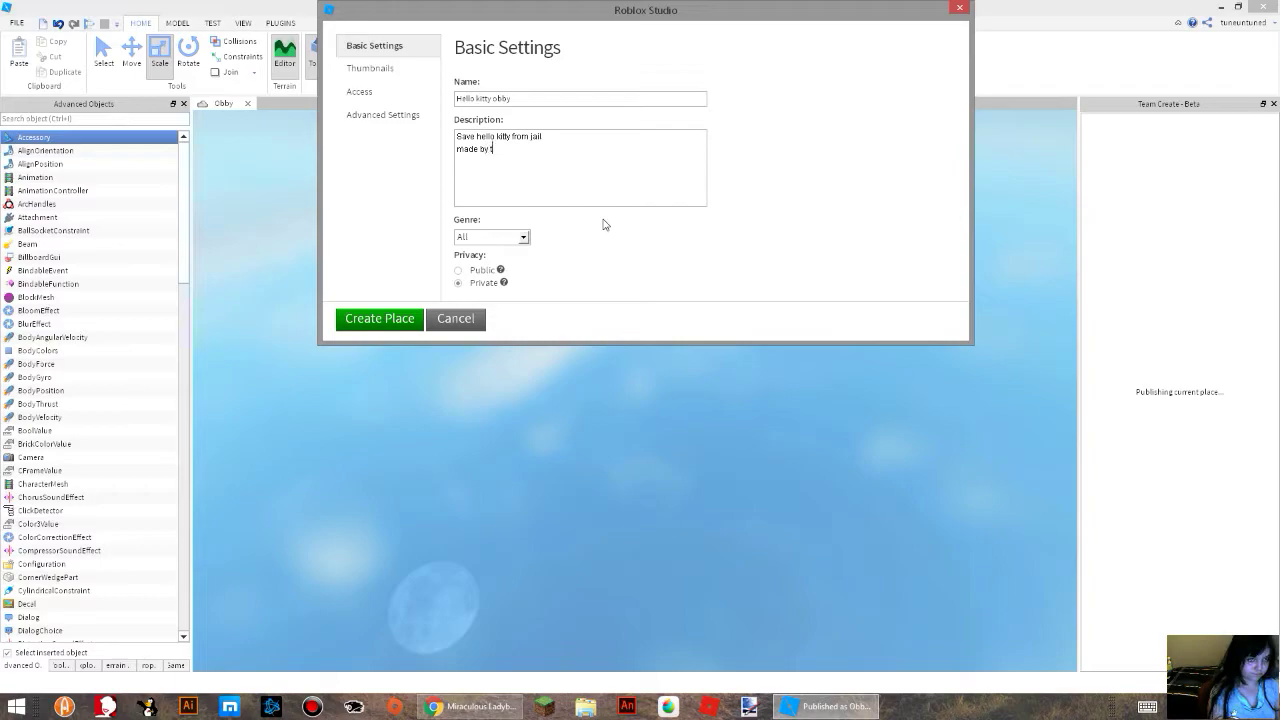
pyautogui.write('uneuntuned')
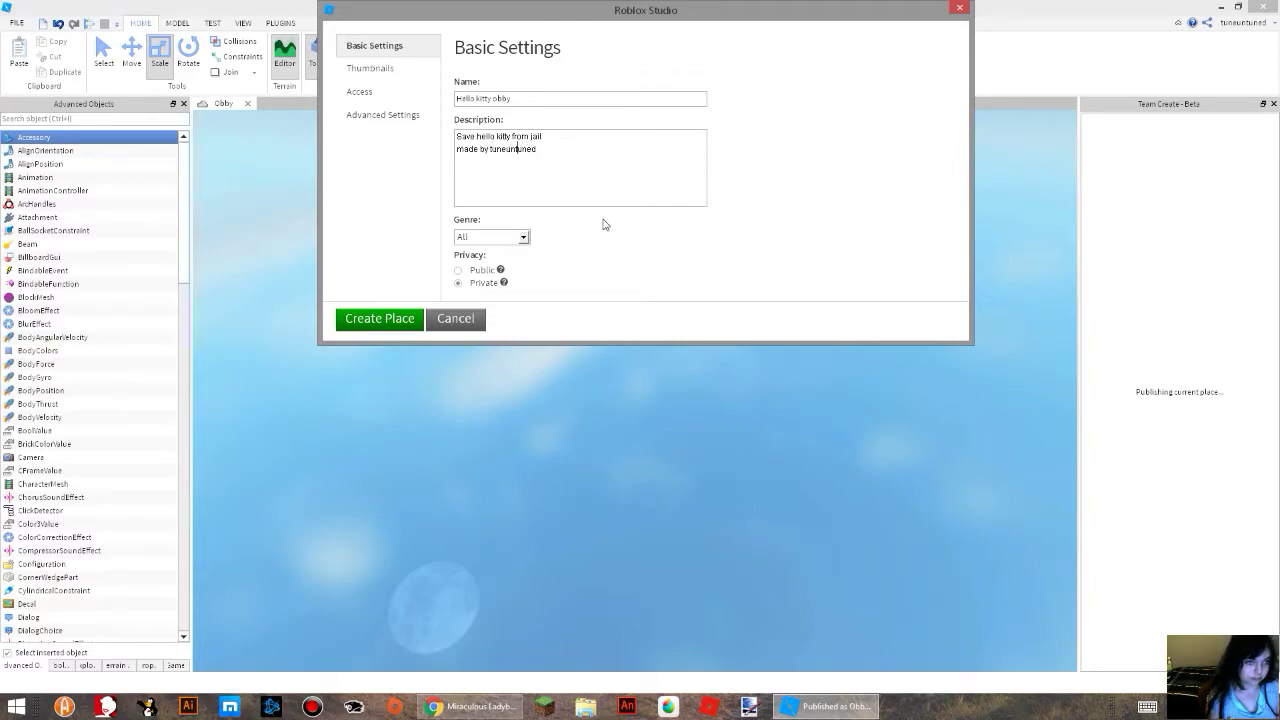
pyautogui.write(' t')
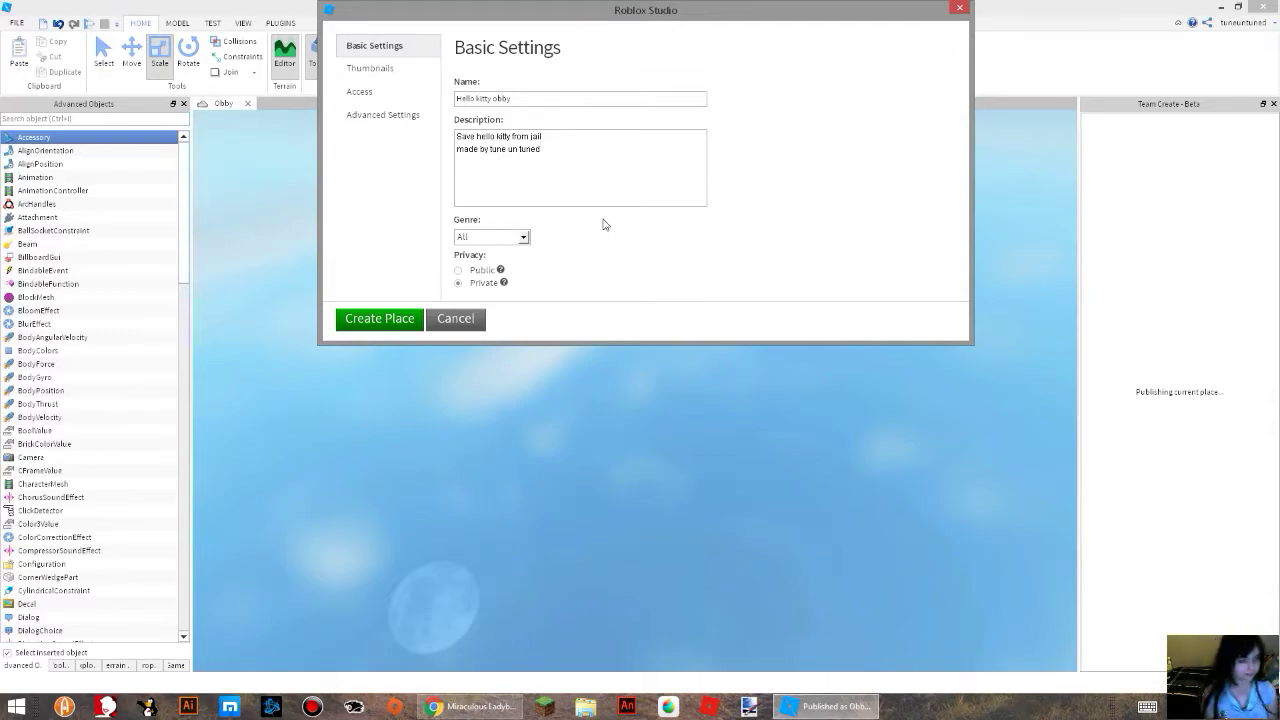
pyautogui.press('BackSpace')
pyautogui.press('BackSpace')
pyautogui.press('BackSpace')
pyautogui.press('BackSpace')
pyautogui.press('BackSpace')
pyautogui.press('BackSpace')
pyautogui.press('BackSpace')
pyautogui.press('BackSpace')
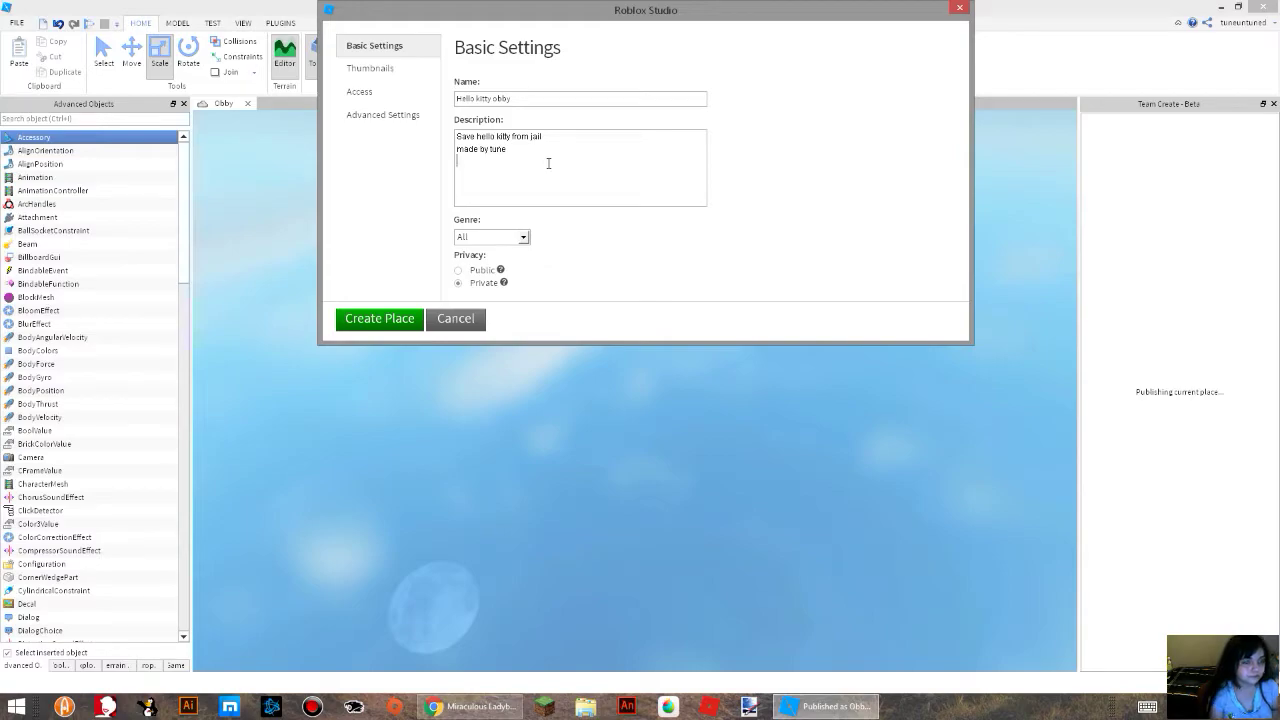
# Add the lines "a lot of stages easy to hard" and "have fun :)" to the place description.
pyautogui.write('lot')
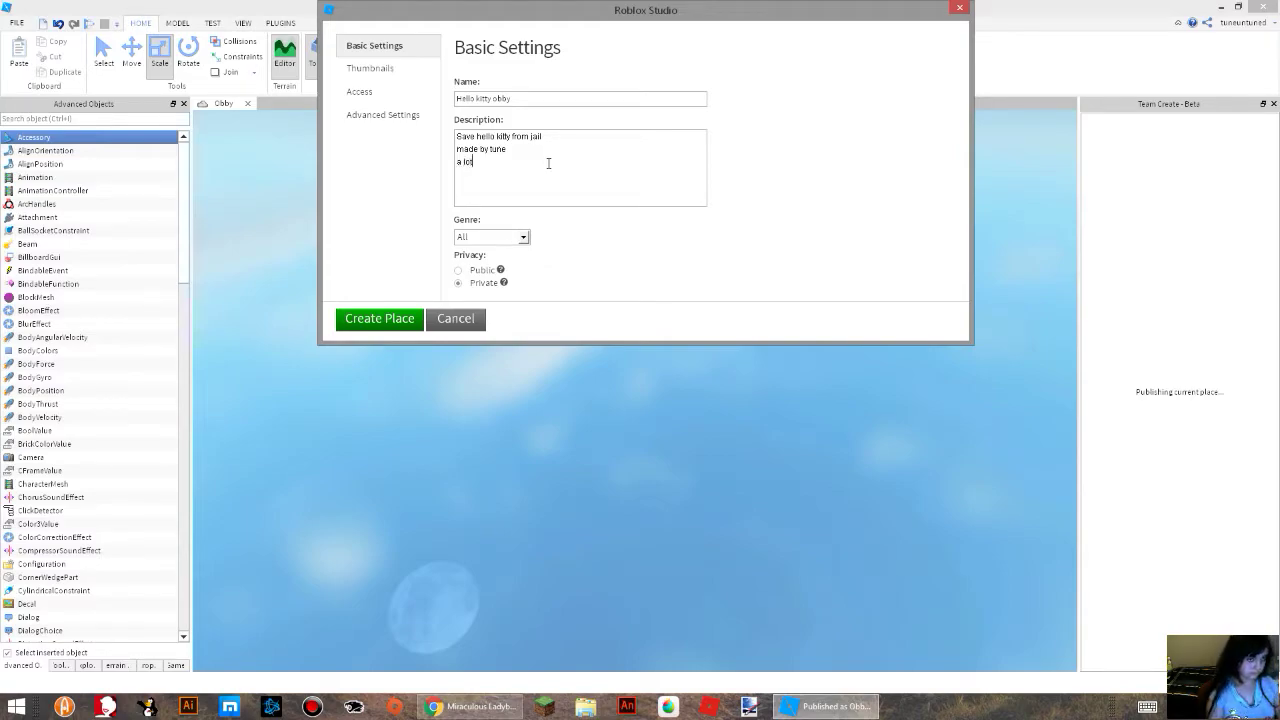
pyautogui.write(' of stages')
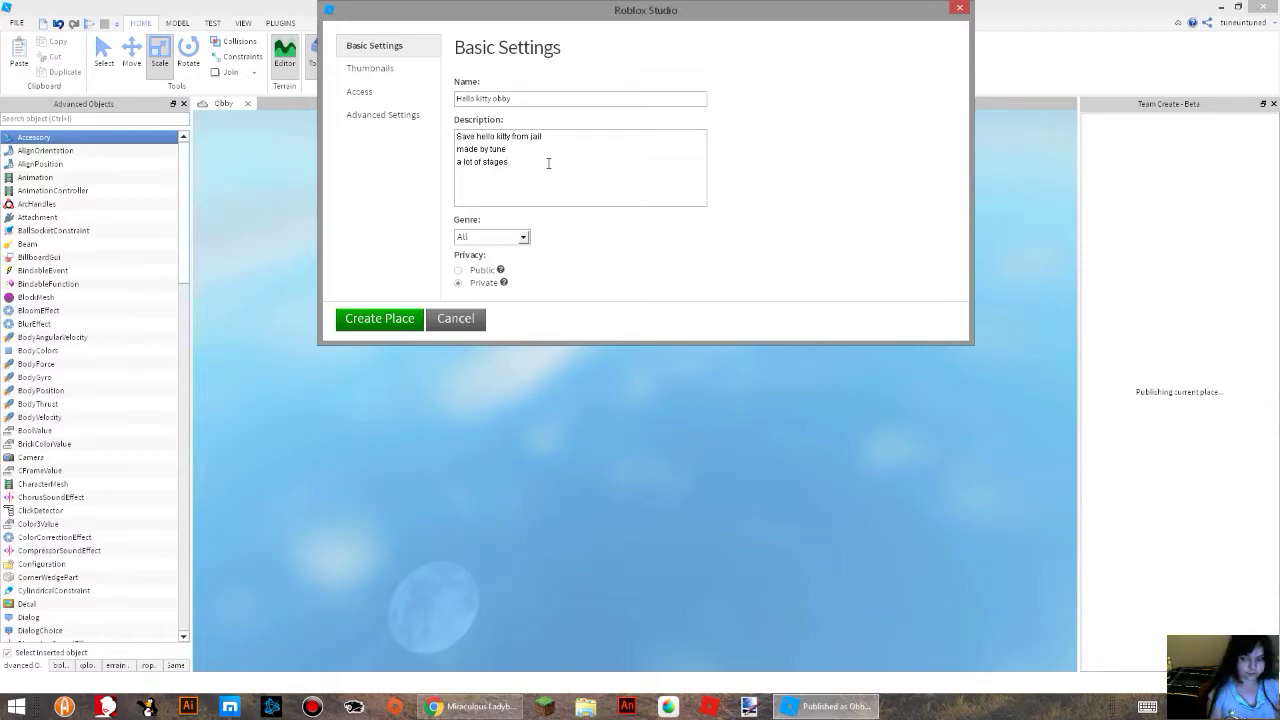
pyautogui.write('easy')
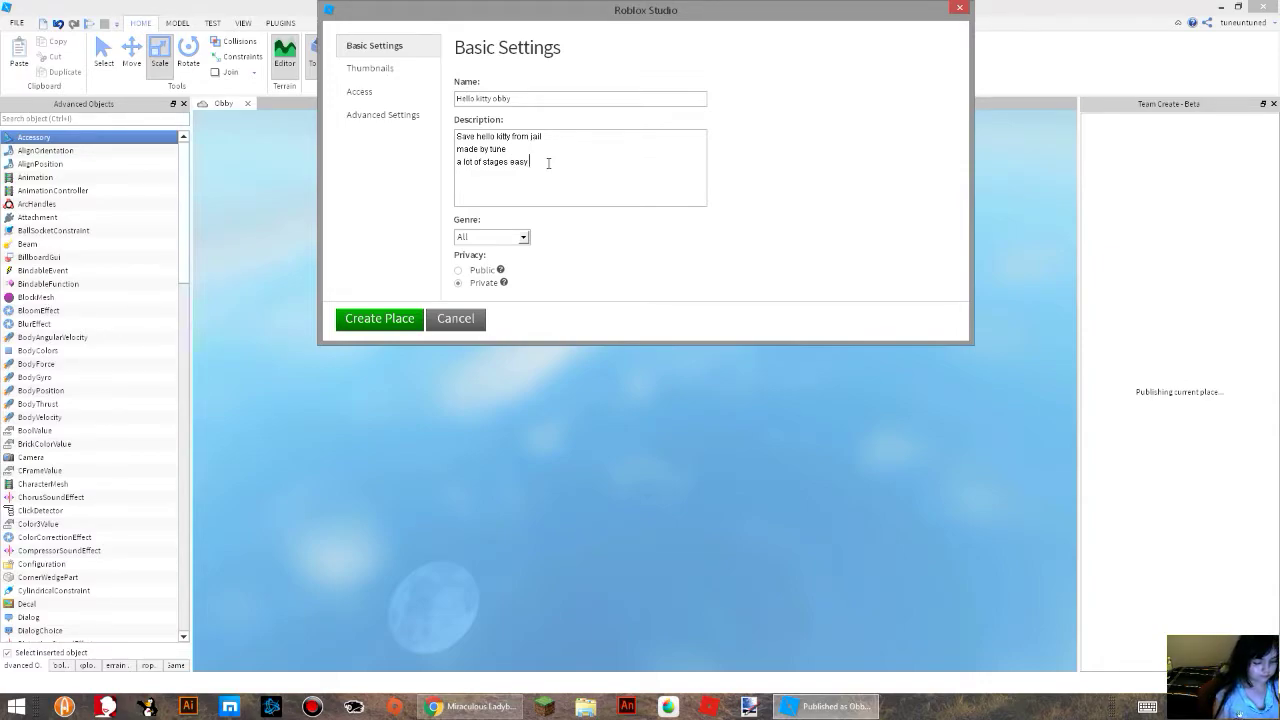
pyautogui.write(' to hard')
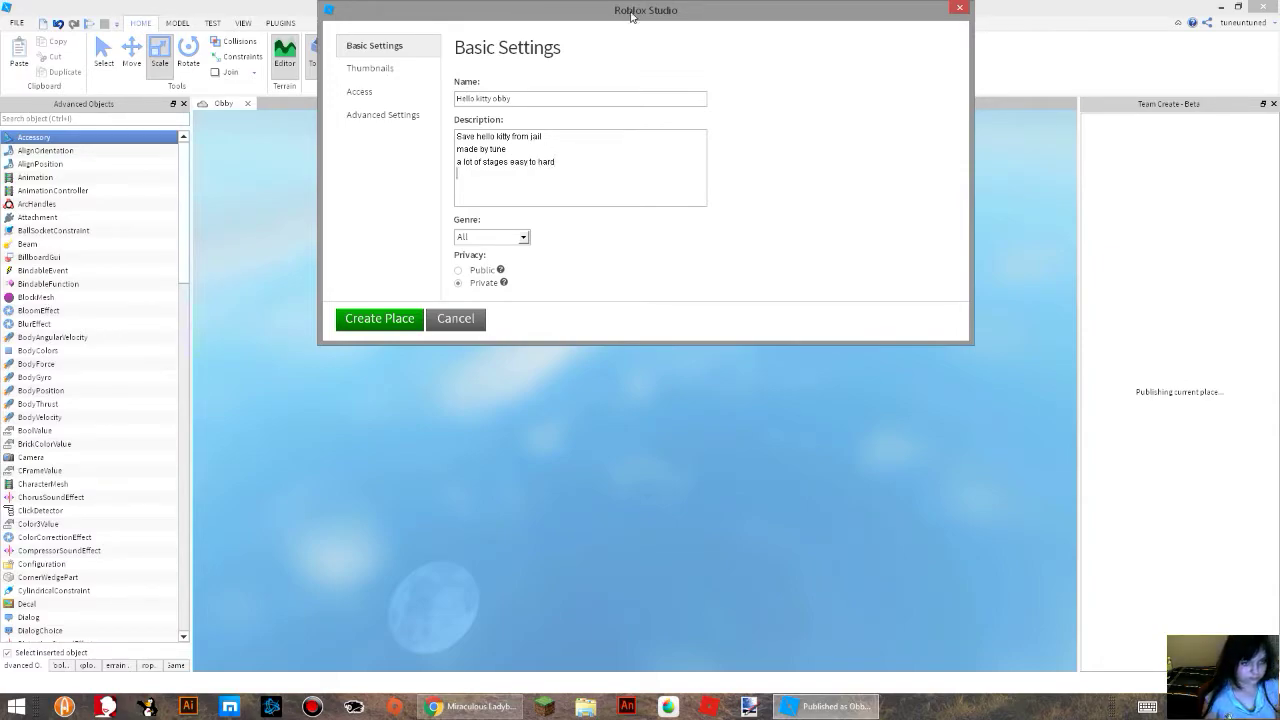
pyautogui.press('Return')
pyautogui.write('have')
pyautogui.press('Menu')
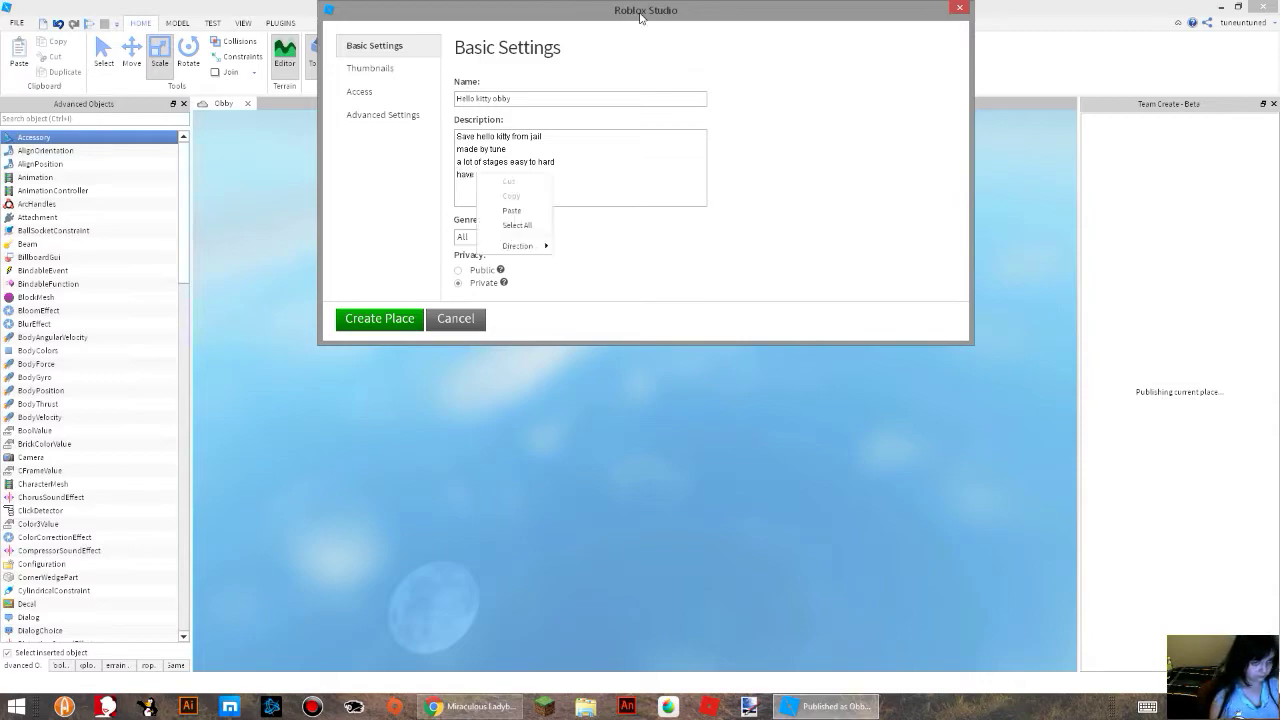
pyautogui.click(564, 178)
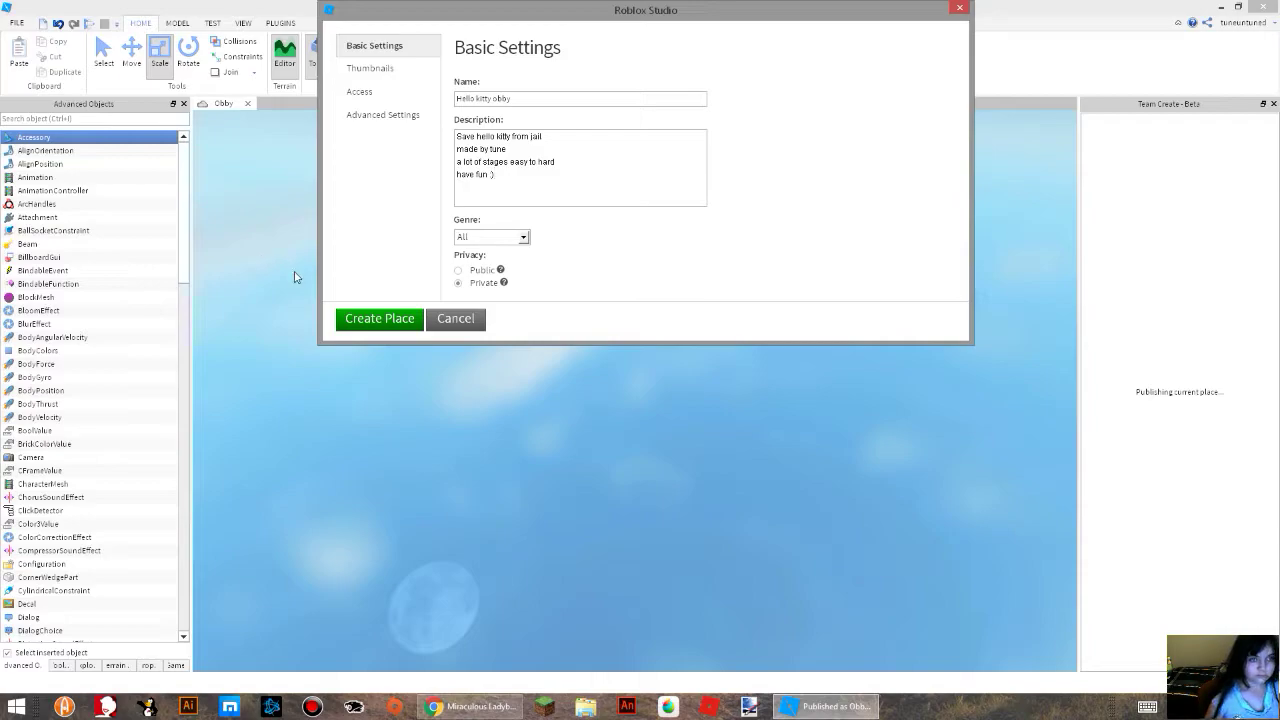
# Check the place's thumbnail settings and allow Console as an additional playable device in its access settings.
pyautogui.click(381, 68)
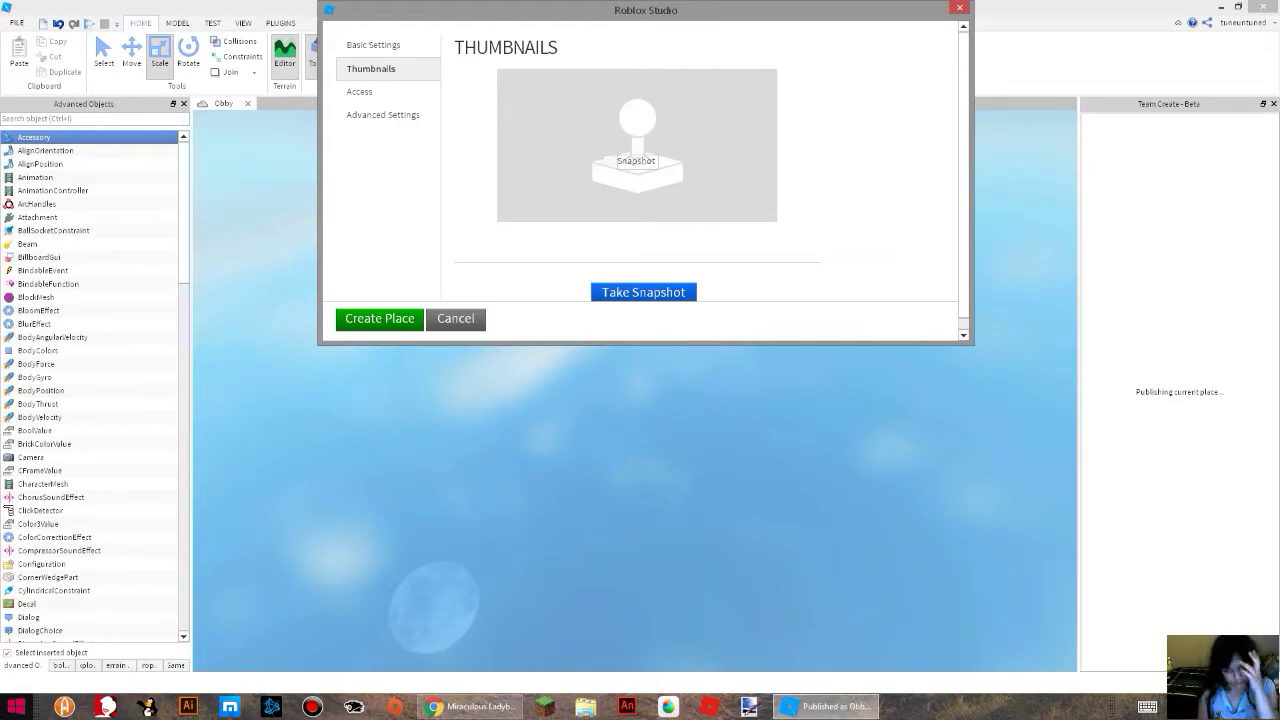
pyautogui.moveTo(694, 505); pyautogui.dragTo(669, 434, button='right')
pyautogui.scroll(-5, 664, 446)
pyautogui.scroll(4, 668, 446)
pyautogui.scroll(3, 667, 444)
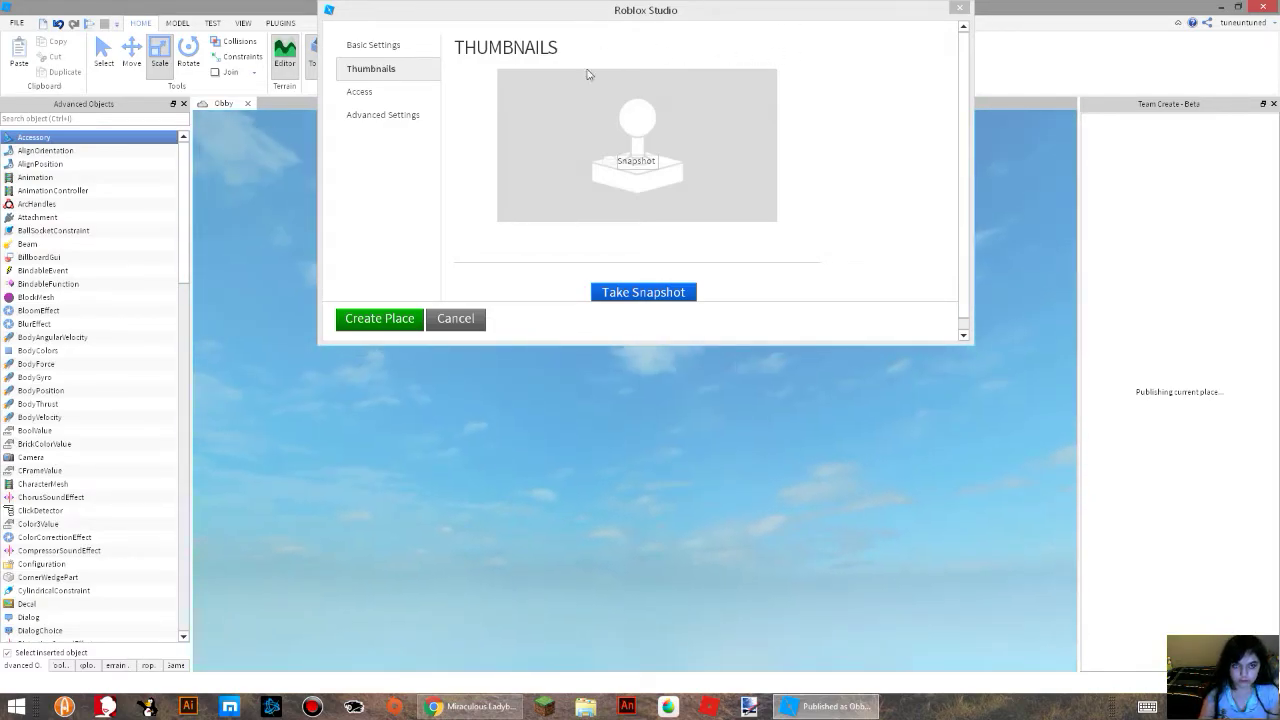
pyautogui.click(360, 91)
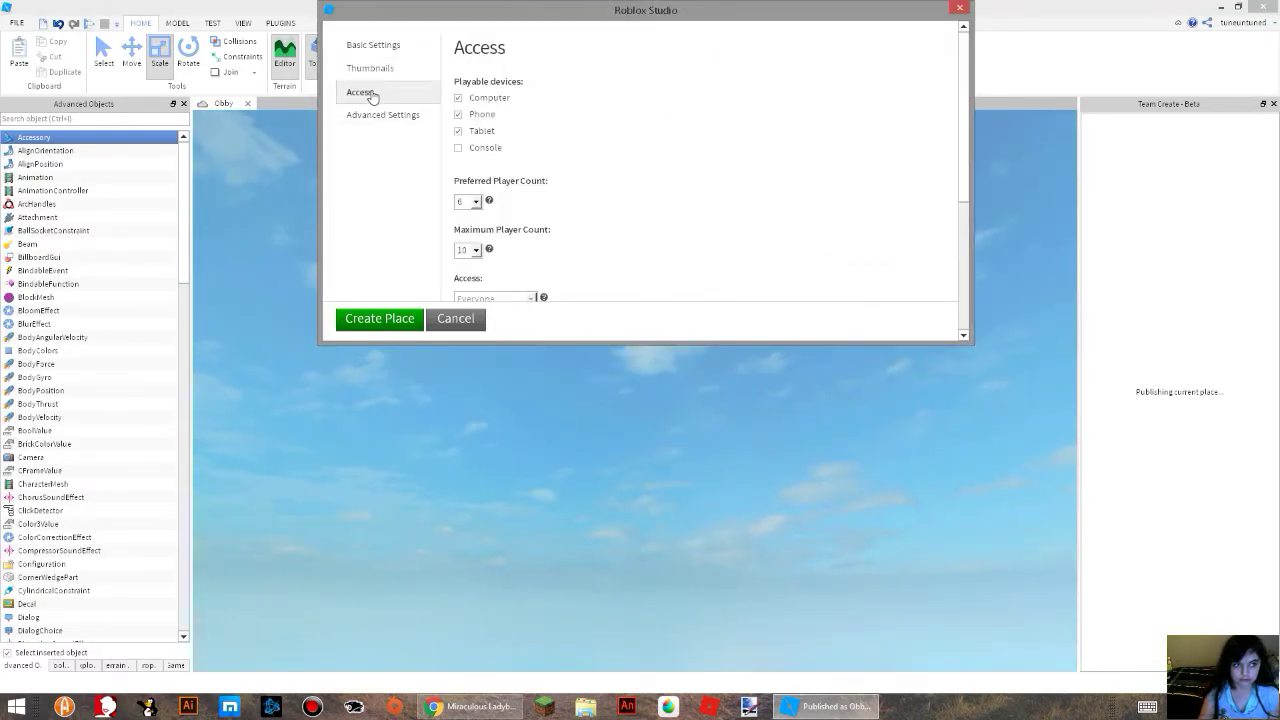
pyautogui.click(461, 150)
pyautogui.click(580, 255)
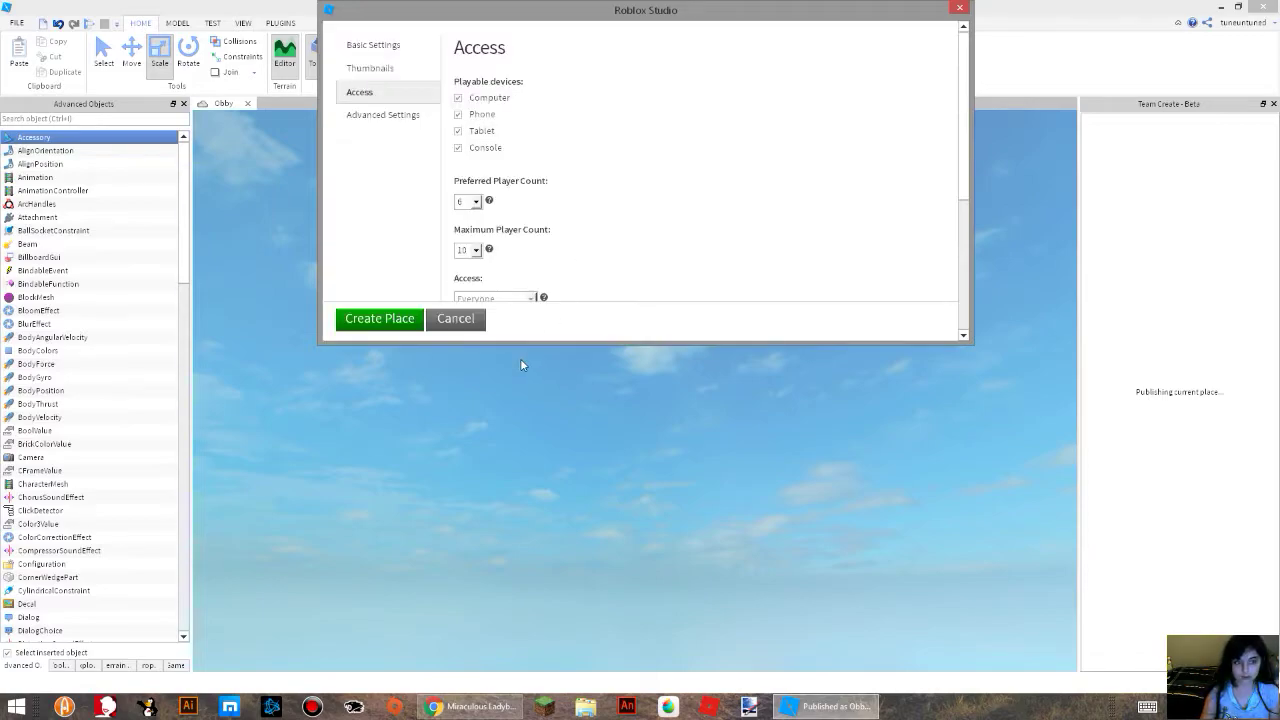
# Set the chat type to Both in the advanced settings and check the other permissions.
pyautogui.click(378, 118)
pyautogui.moveTo(666, 479); pyautogui.dragTo(661, 441, button='right')
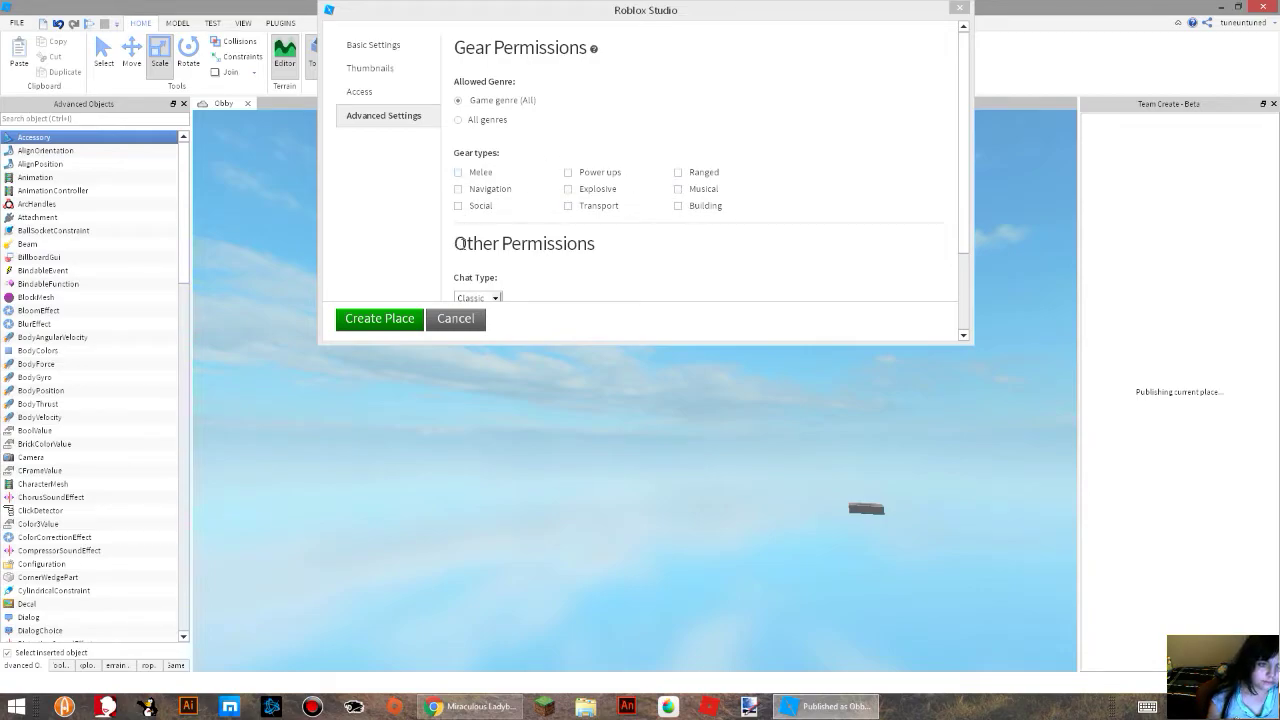
pyautogui.click(493, 299)
pyautogui.click(493, 299)
pyautogui.click(472, 334)
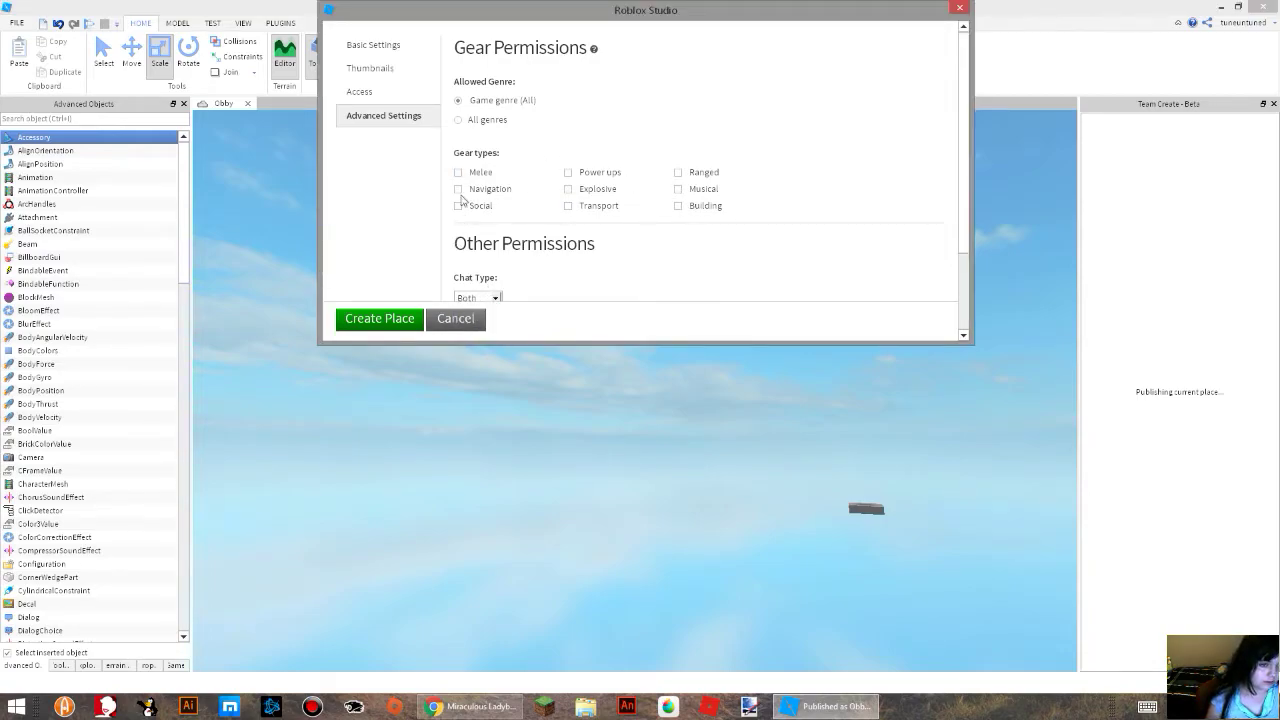
pyautogui.scroll(-2, 455, 150)
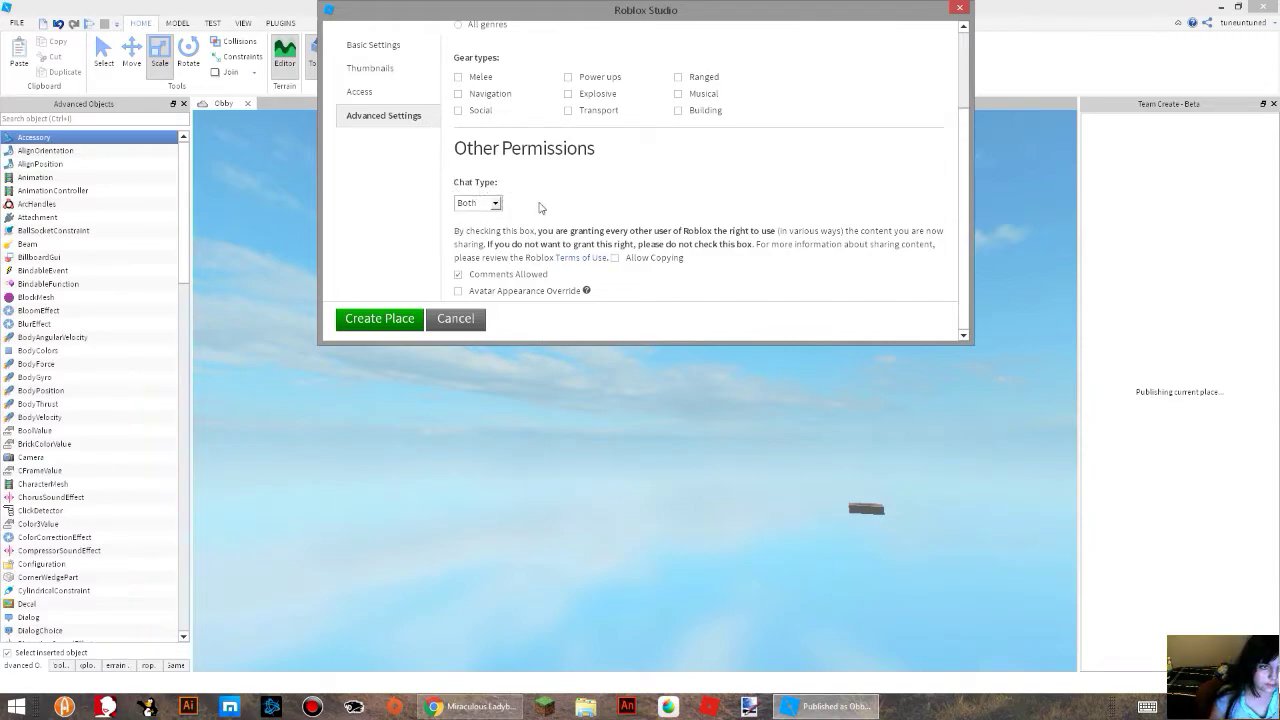
# Create and upload the place with these settings, and finish publishing without starting any money-making or advertising option.
pyautogui.click(380, 320)
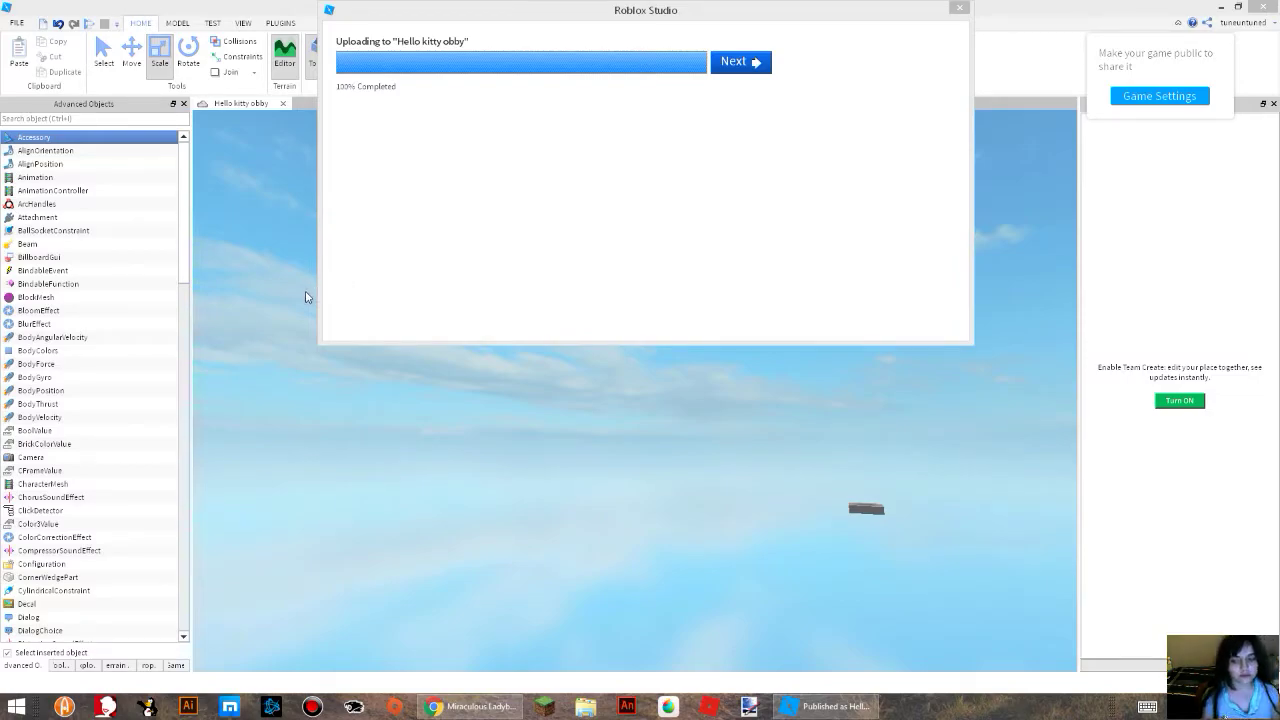
pyautogui.click(739, 78)
pyautogui.click(739, 78)
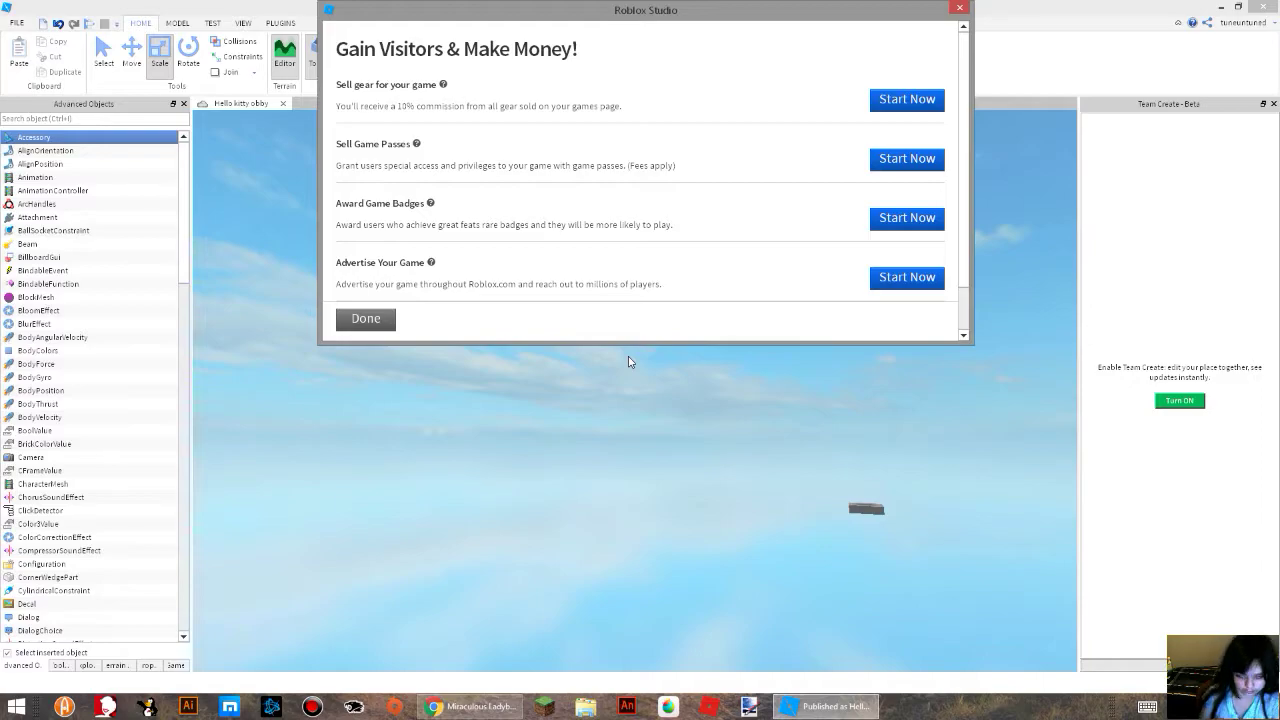
pyautogui.click(388, 320)
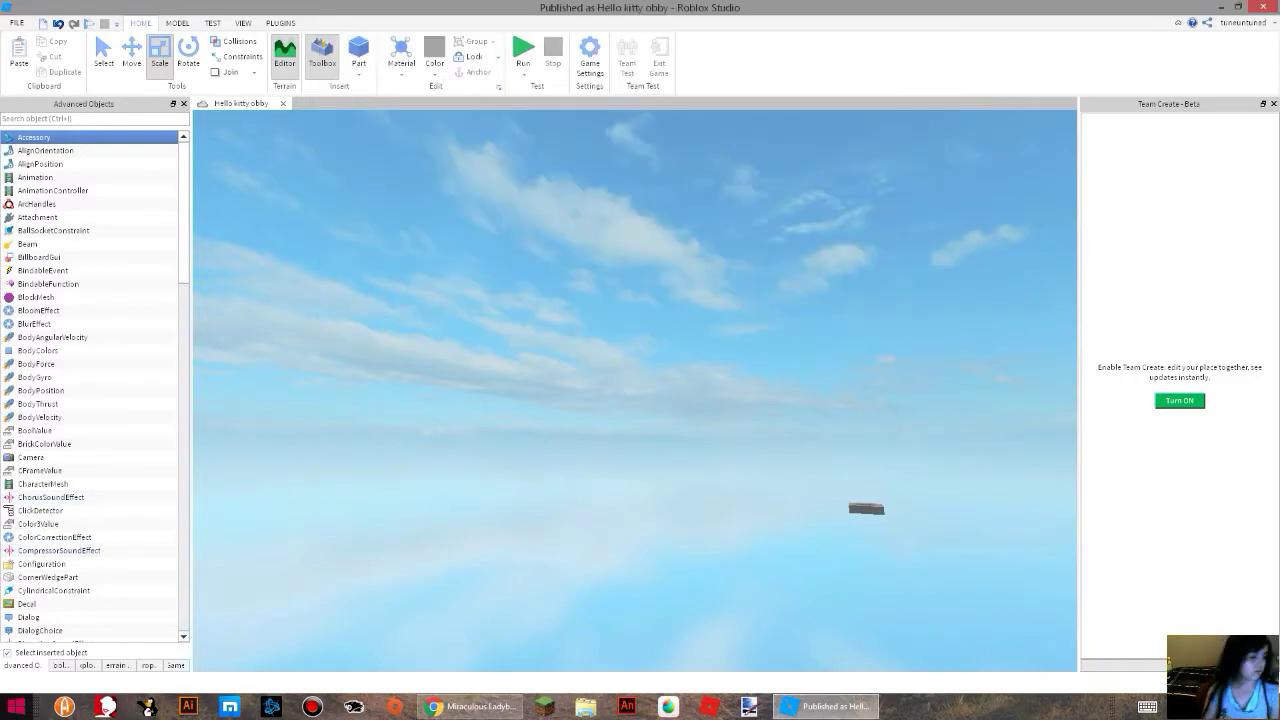
# Examine the contents of the Checkpoints folder in the Explorer, focusing the view on the checkpoint's decal.
pyautogui.click(64, 665)
pyautogui.click(87, 665)
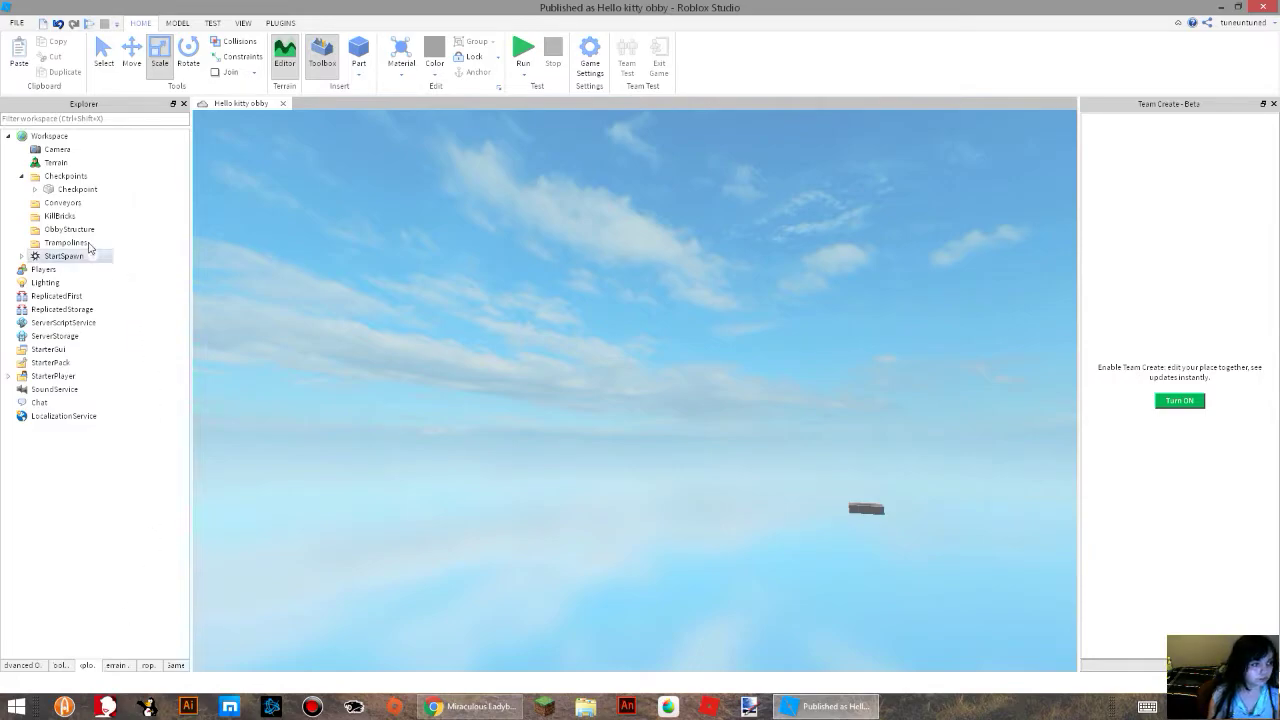
pyautogui.click(35, 189)
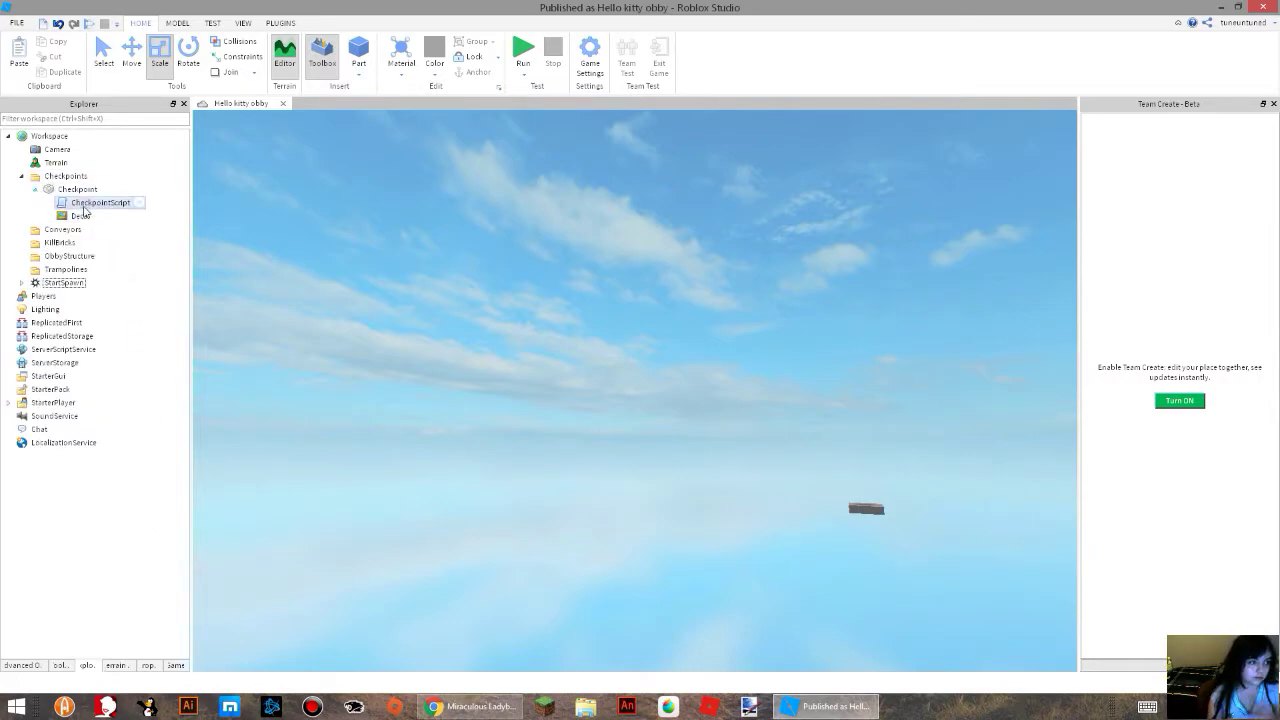
pyautogui.click(80, 217)
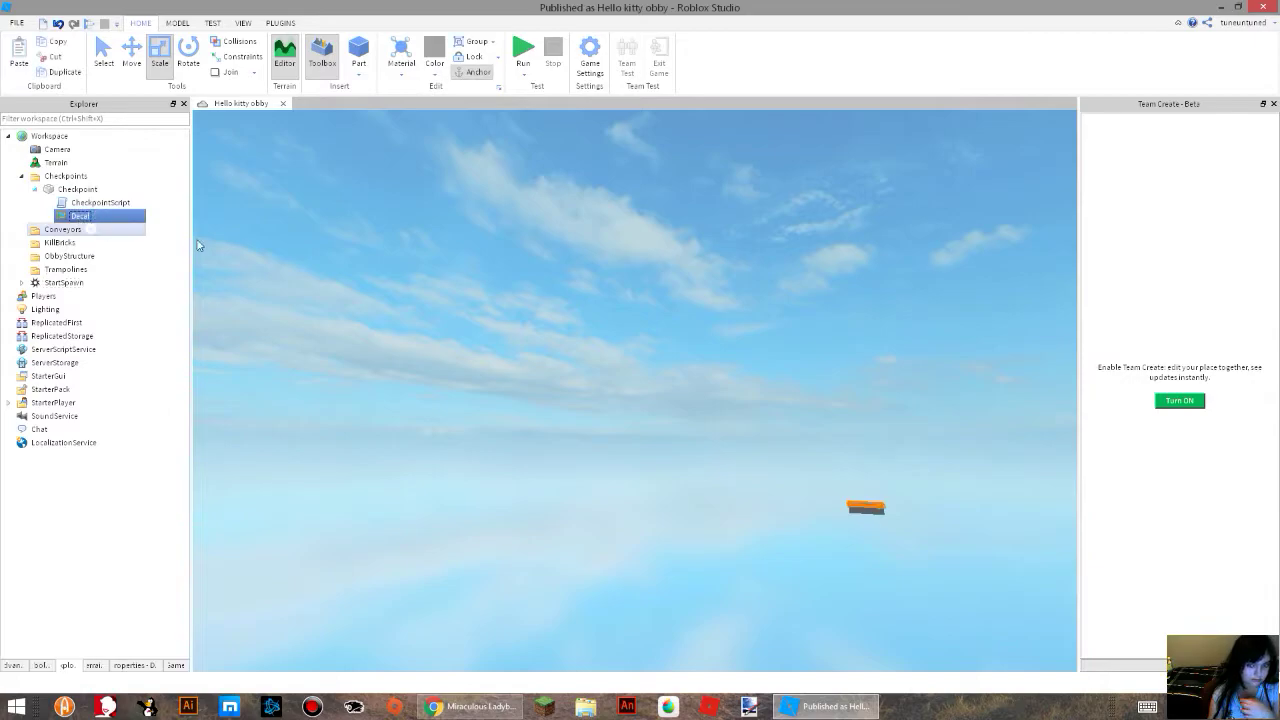
pyautogui.press('f')
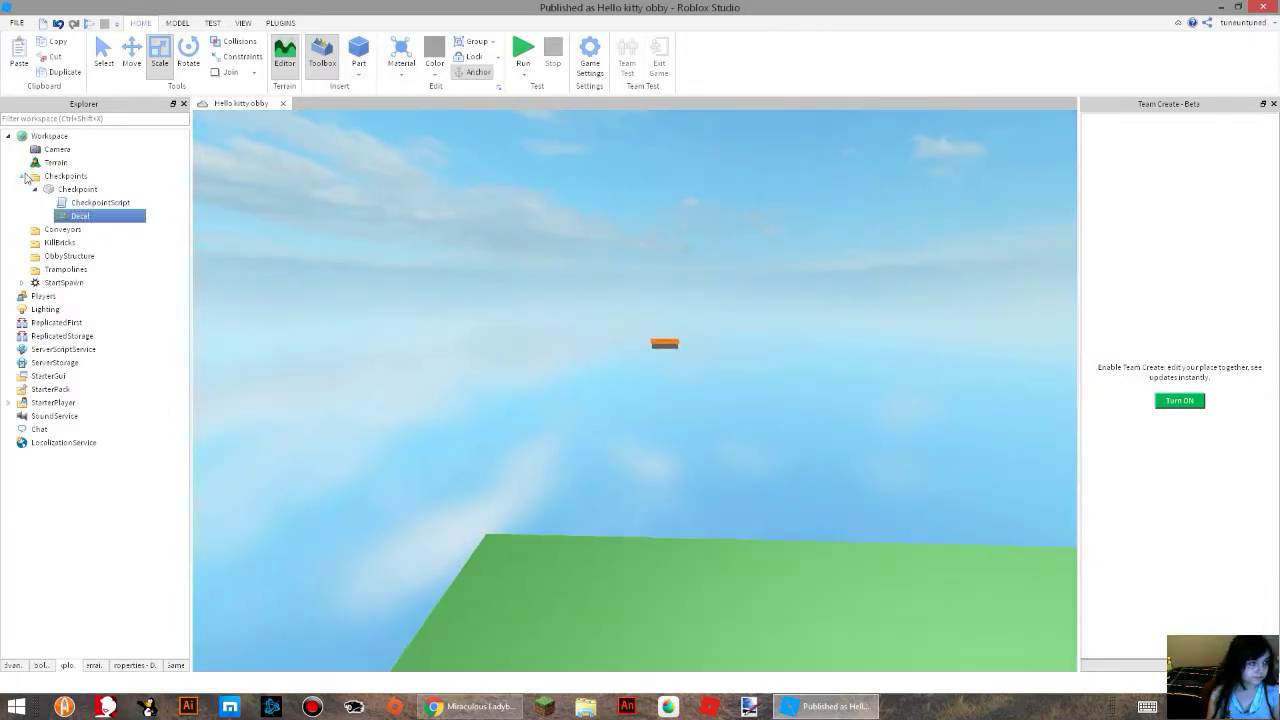
pyautogui.click(21, 176)
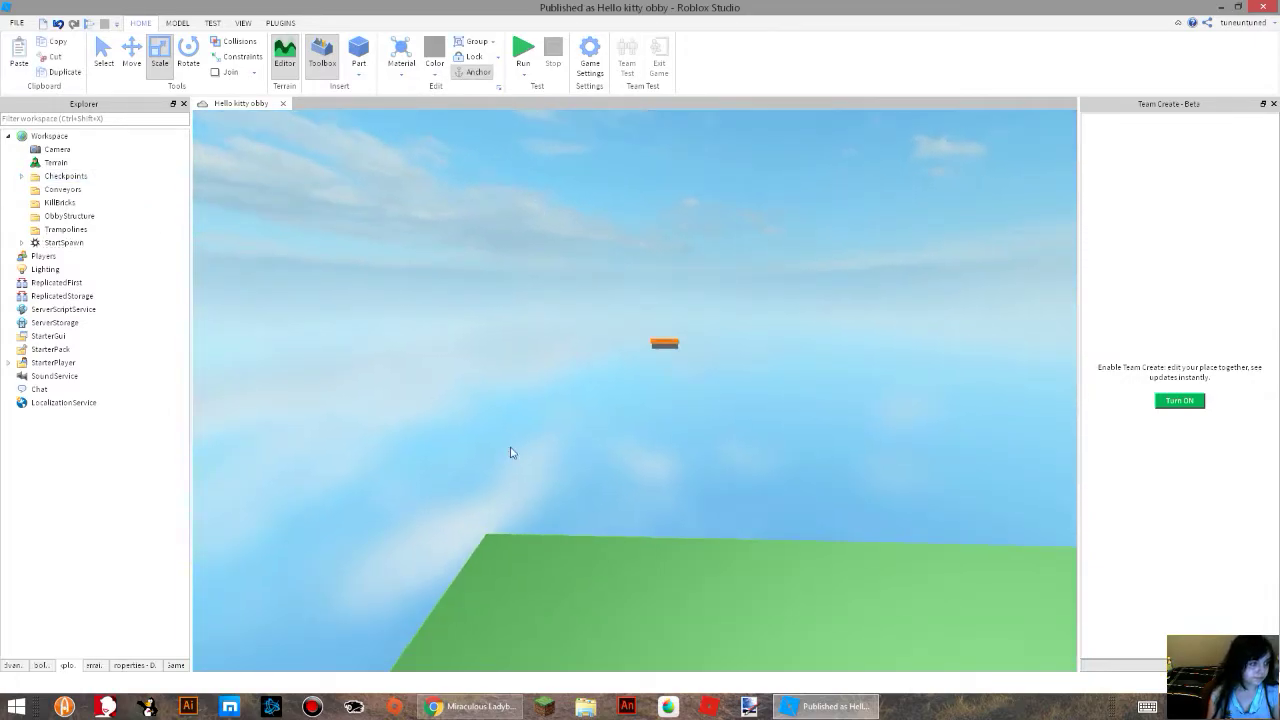
# Examine StartSpawn's SurfaceGui and its TextLabel in the Explorer, focusing the view on the start platform.
pyautogui.click(62, 243)
pyautogui.click(21, 243)
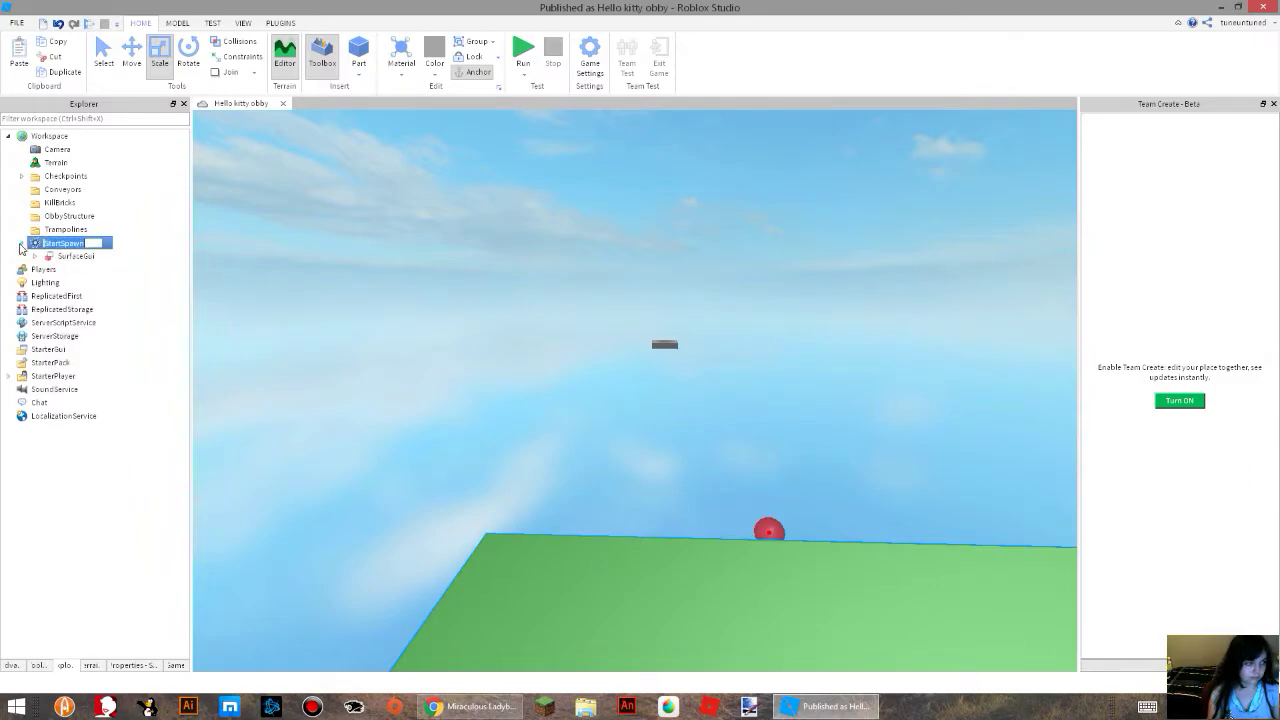
pyautogui.click(35, 256)
pyautogui.click(80, 270)
pyautogui.press('f')
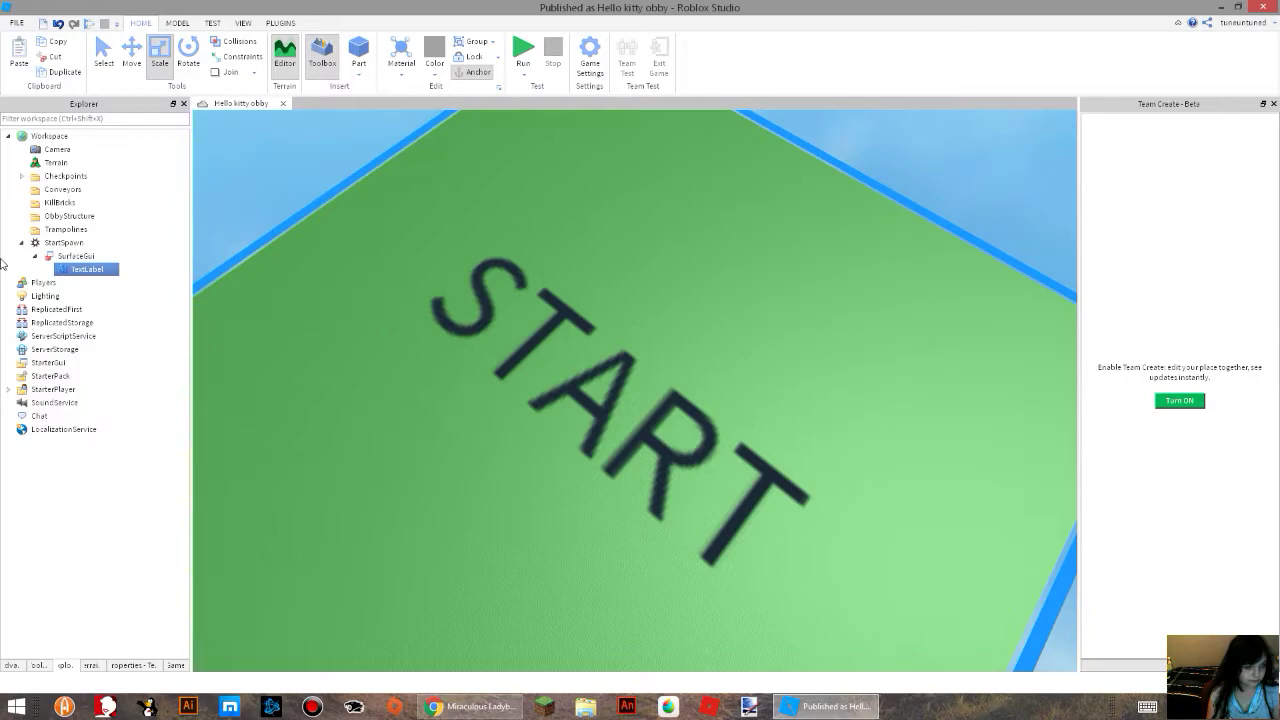
pyautogui.click(21, 243)
pyautogui.scroll(-3, 708, 188)
pyautogui.moveTo(708, 188); pyautogui.dragTo(682, 250, button='right')
pyautogui.click(686, 343)
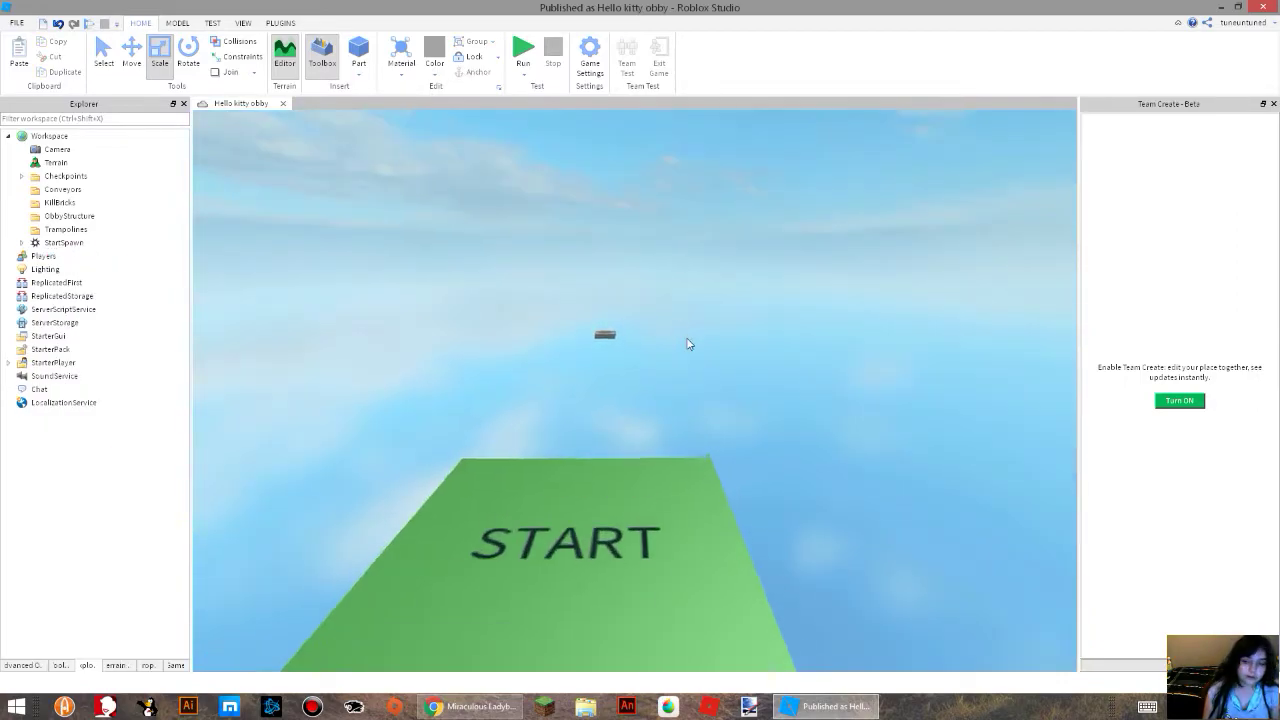
pyautogui.scroll(3, 684, 344)
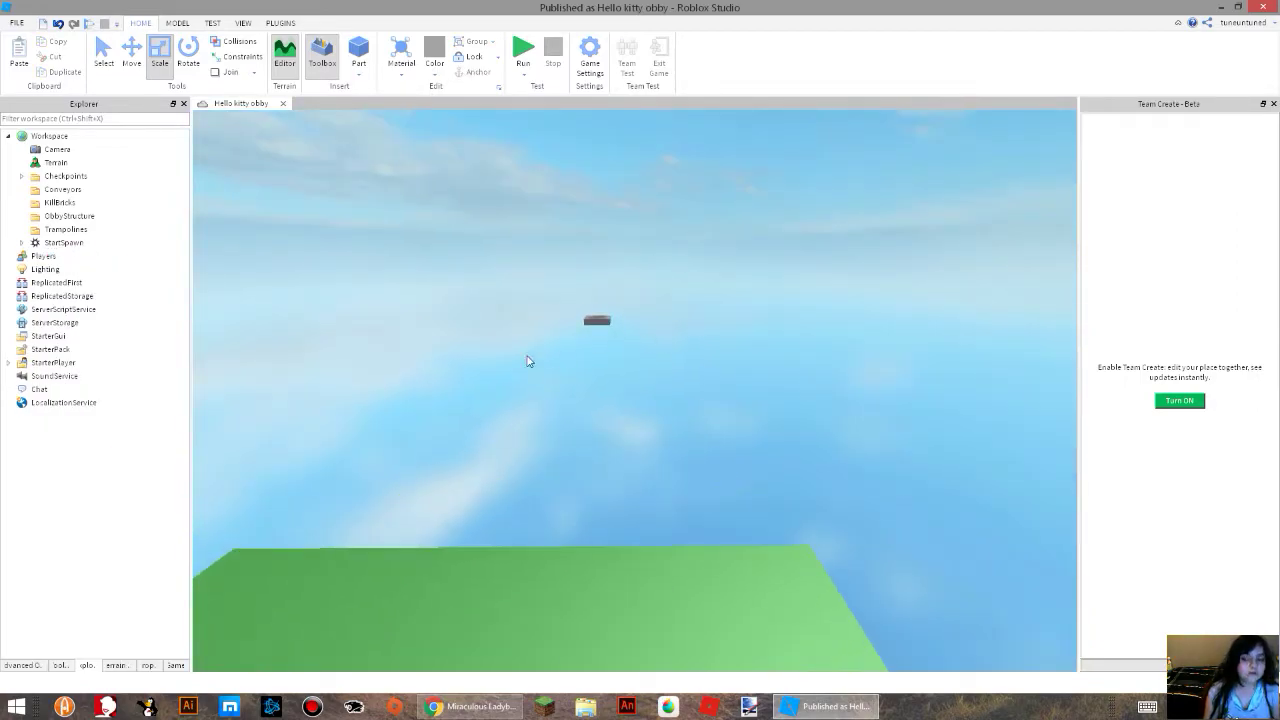
# Import the mesh file KITTY.obj into the game's meshes without using its stored location, and decline to retry the upload under another name.
pyautogui.click(176, 665)
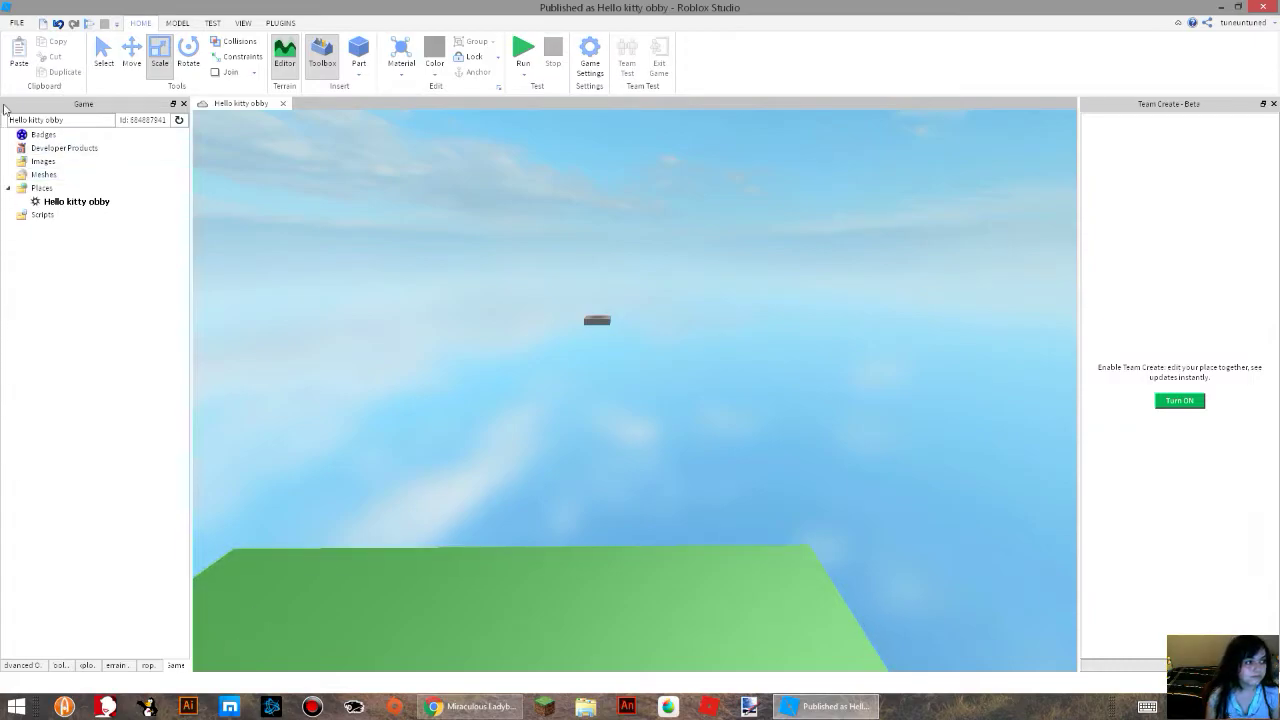
pyautogui.rightClick(46, 176)
pyautogui.click(84, 185)
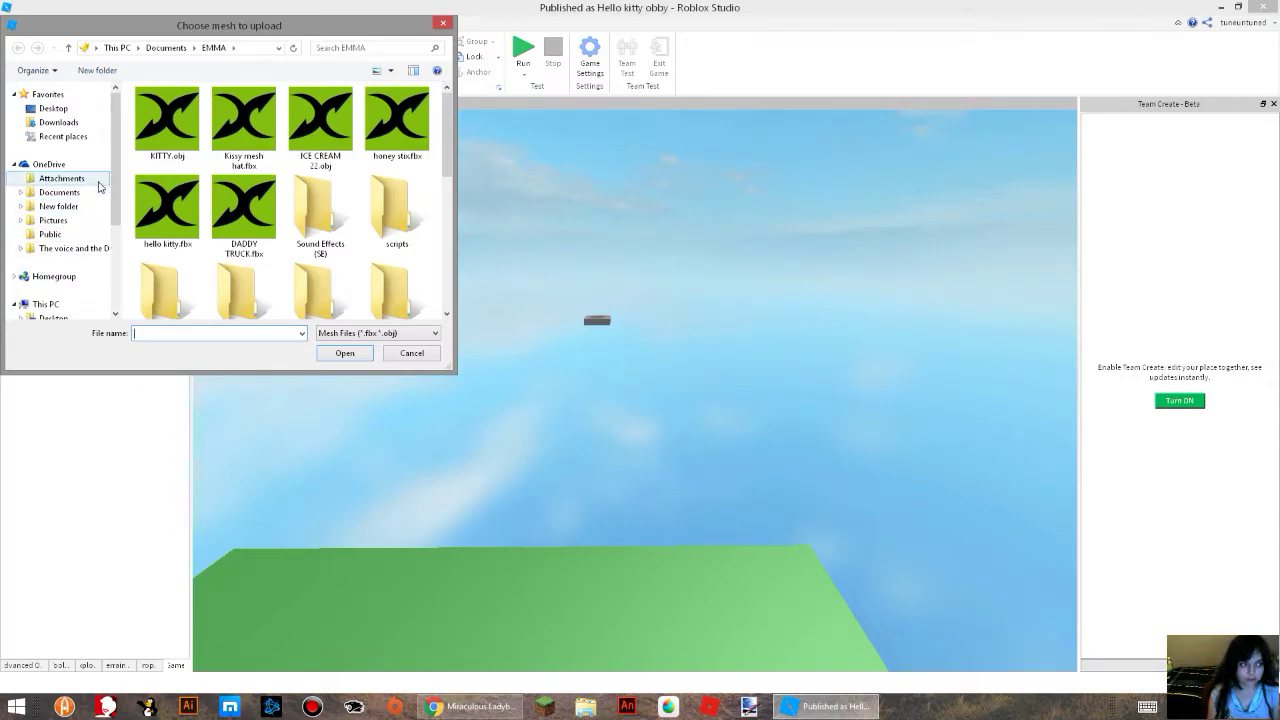
pyautogui.click(145, 135)
pyautogui.click(349, 358)
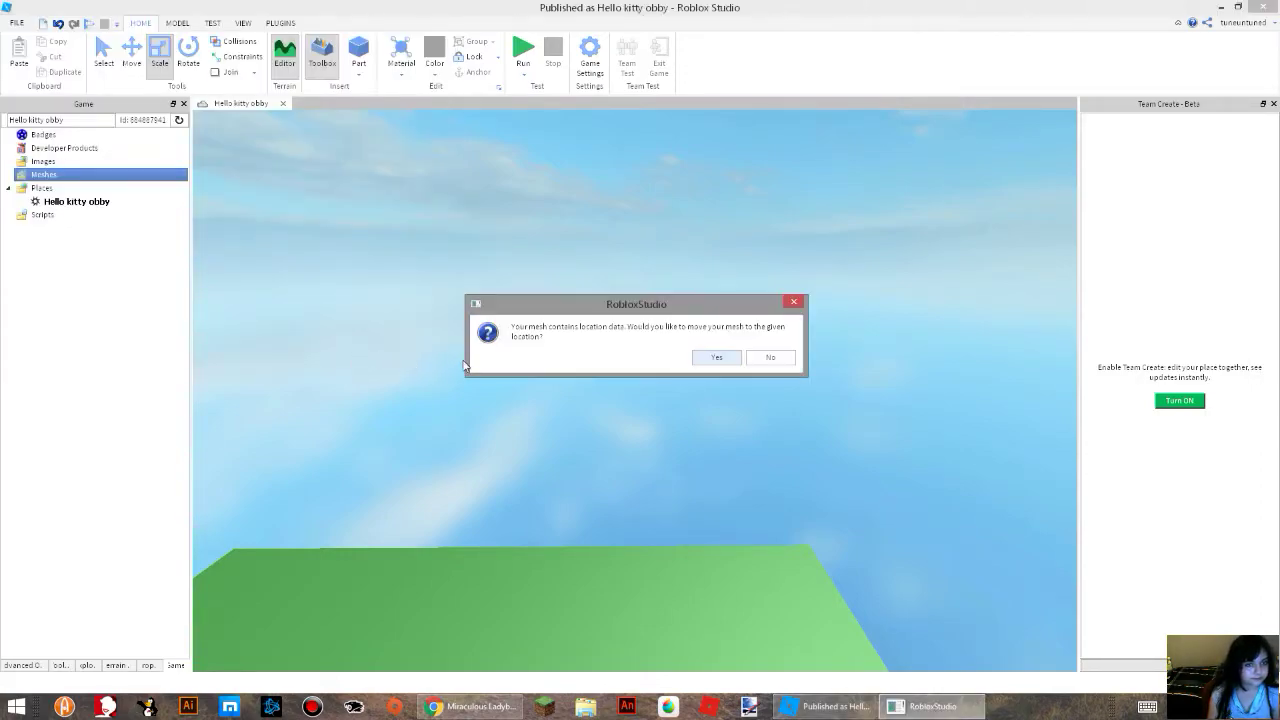
pyautogui.click(780, 359)
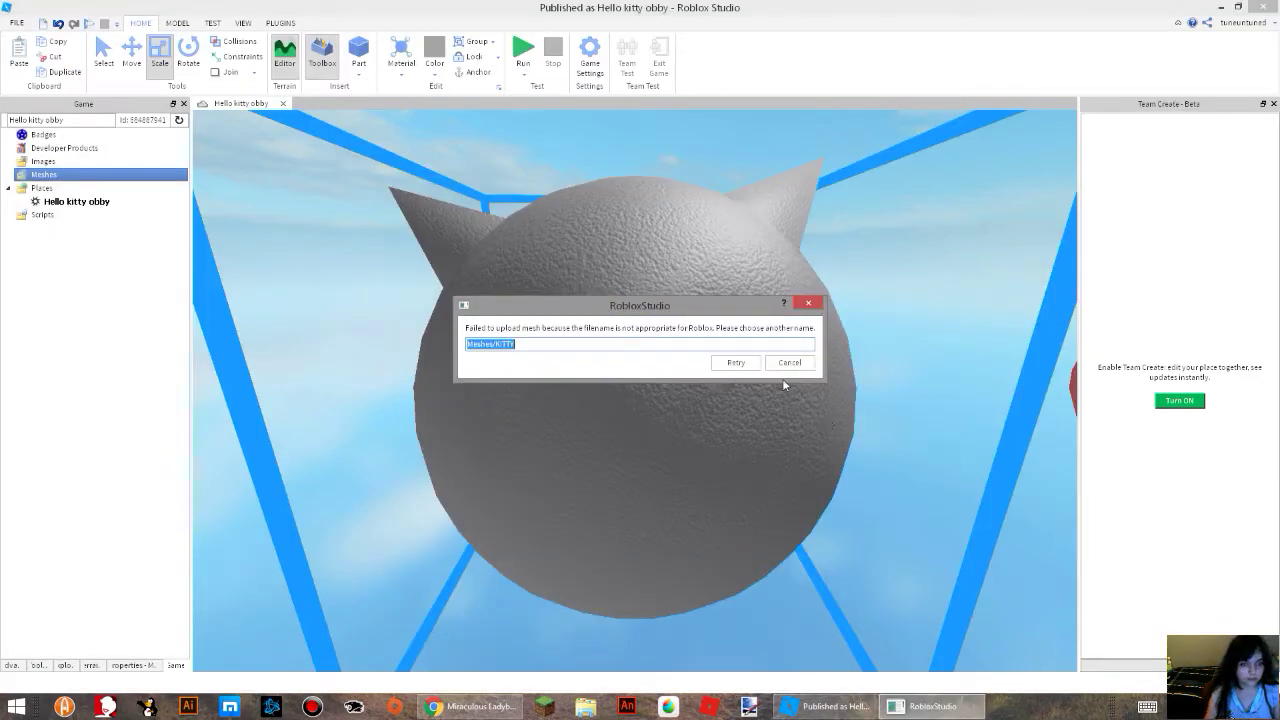
pyautogui.click(776, 364)
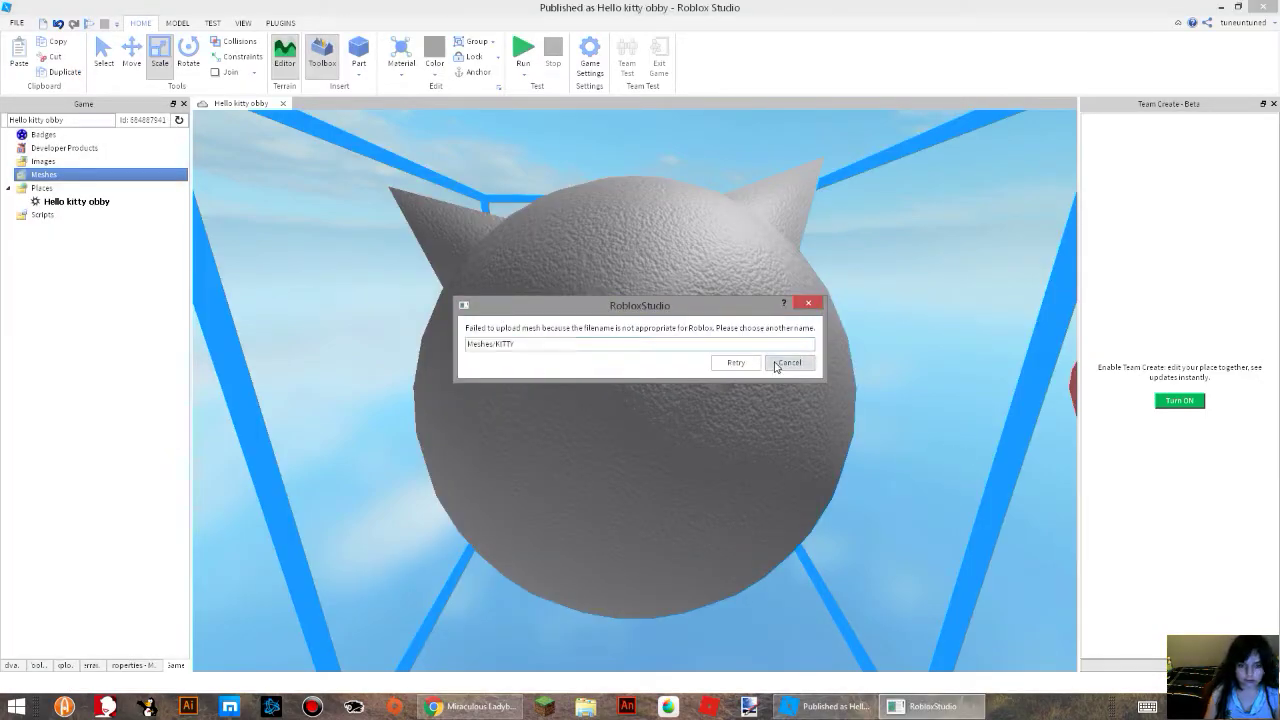
# Inspect the imported kitty mesh from farther away and from above.
pyautogui.scroll(-10, 768, 400)
pyautogui.scroll(5, 765, 408)
pyautogui.scroll(-3, 704, 242)
pyautogui.moveTo(700, 268); pyautogui.dragTo(715, 180)
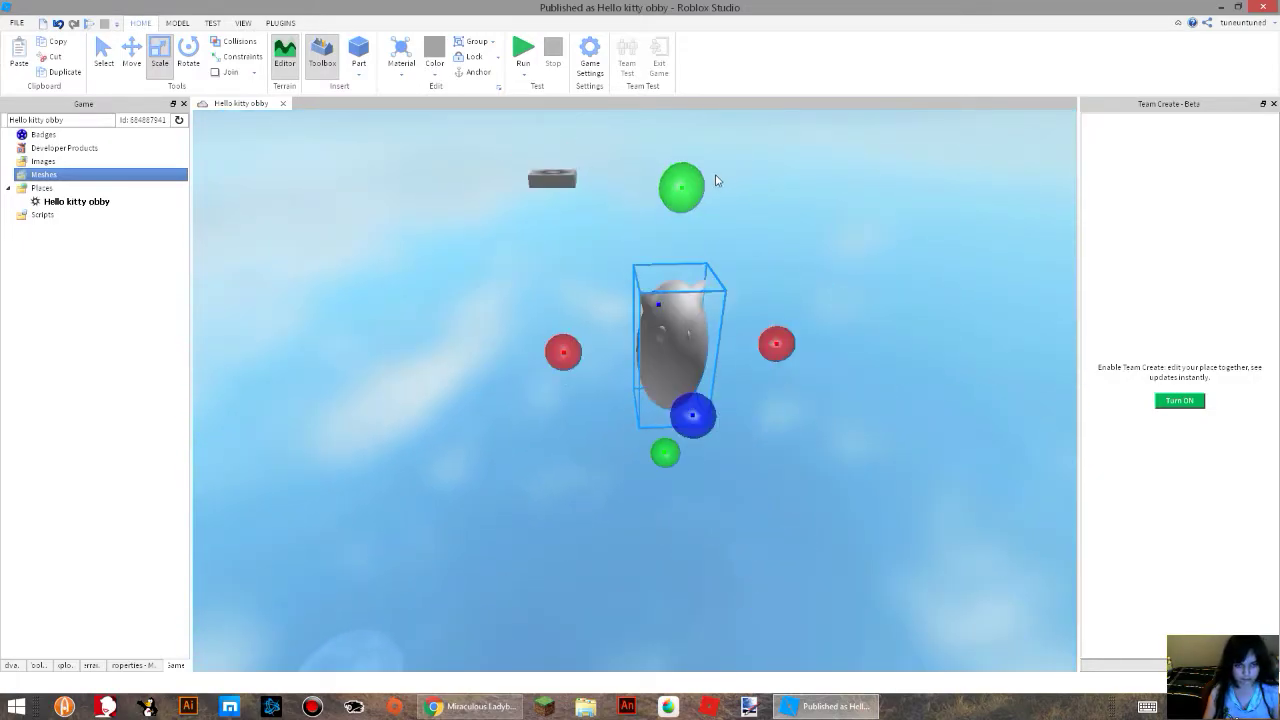
# Scale the kitty mesh wider and deeper, to a size of about 3.993 × 4.058 × 3.993.
pyautogui.moveTo(770, 344); pyautogui.dragTo(846, 340)
pyautogui.moveTo(737, 411); pyautogui.dragTo(766, 491)
pyautogui.moveTo(766, 491); pyautogui.dragTo(761, 475, button='right')
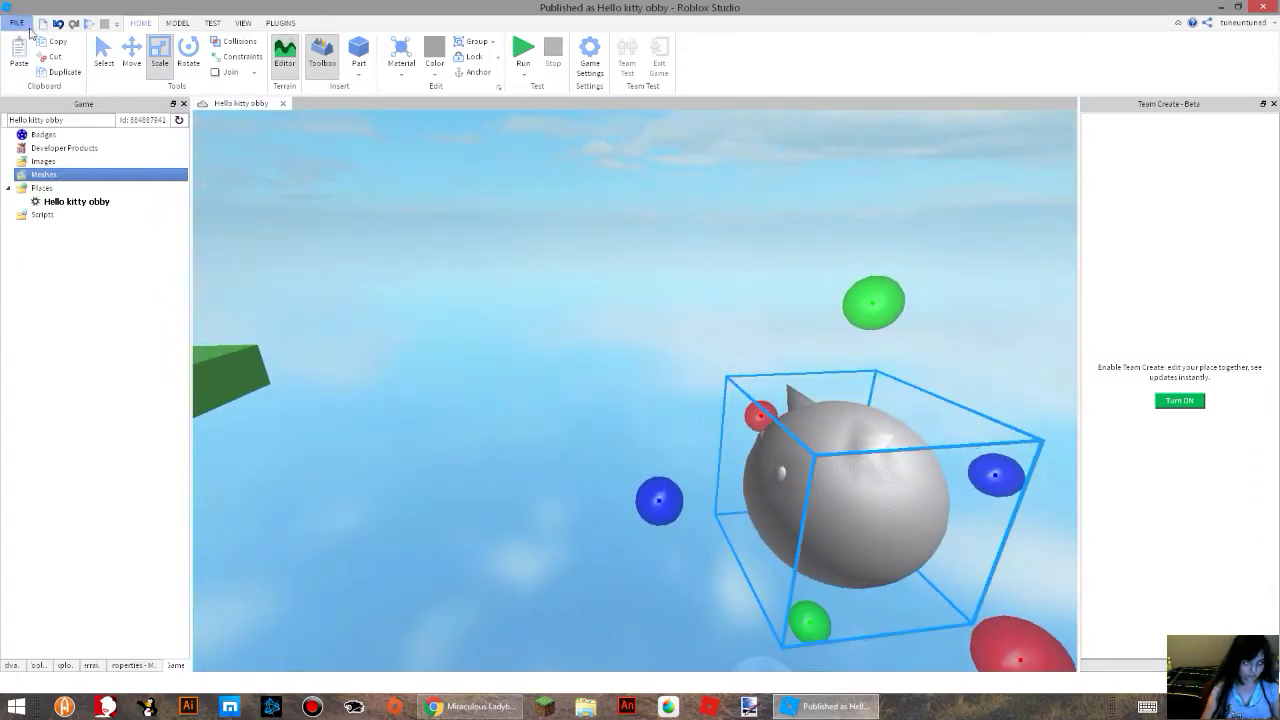
# Move the kitty mesh along its blue axis to position -32, 1.5, -24, beside the green platform.
pyautogui.click(132, 52)
pyautogui.scroll(-2, 829, 518)
pyautogui.moveTo(1012, 475); pyautogui.dragTo(651, 530)
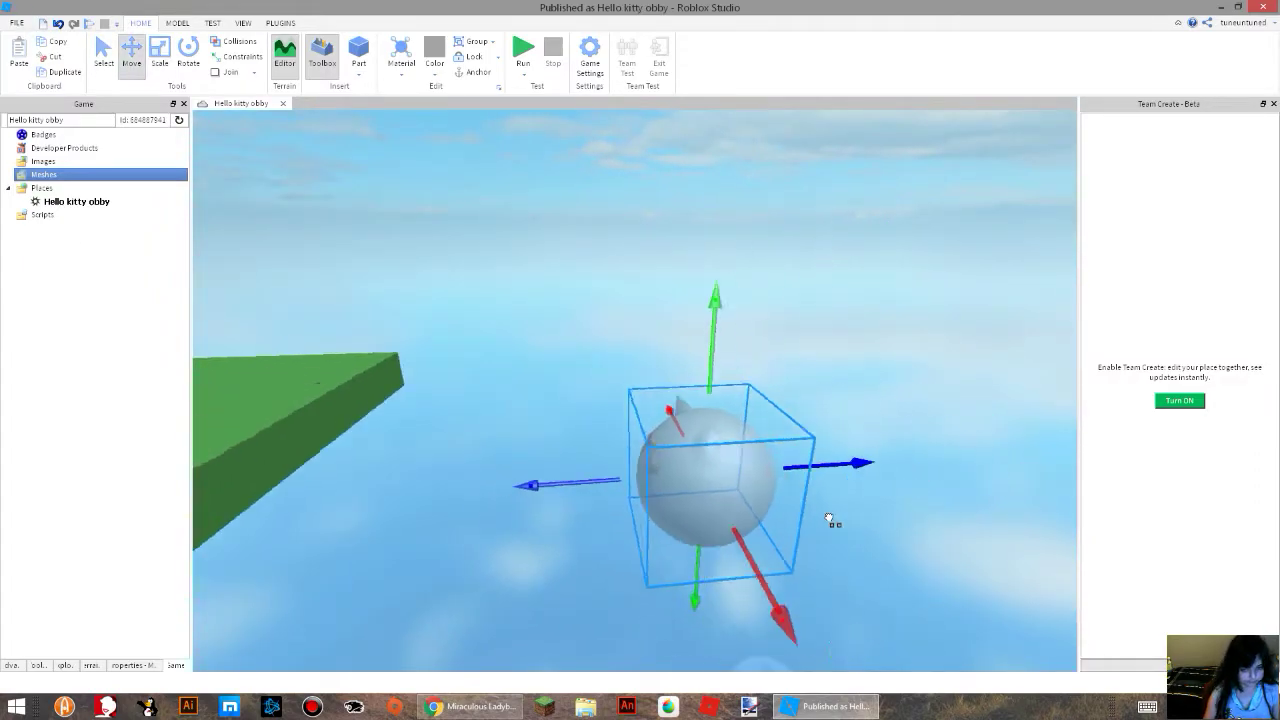
pyautogui.scroll(-1, 646, 541)
pyautogui.press('a')
pyautogui.moveTo(651, 530); pyautogui.dragTo(656, 536, button='right')
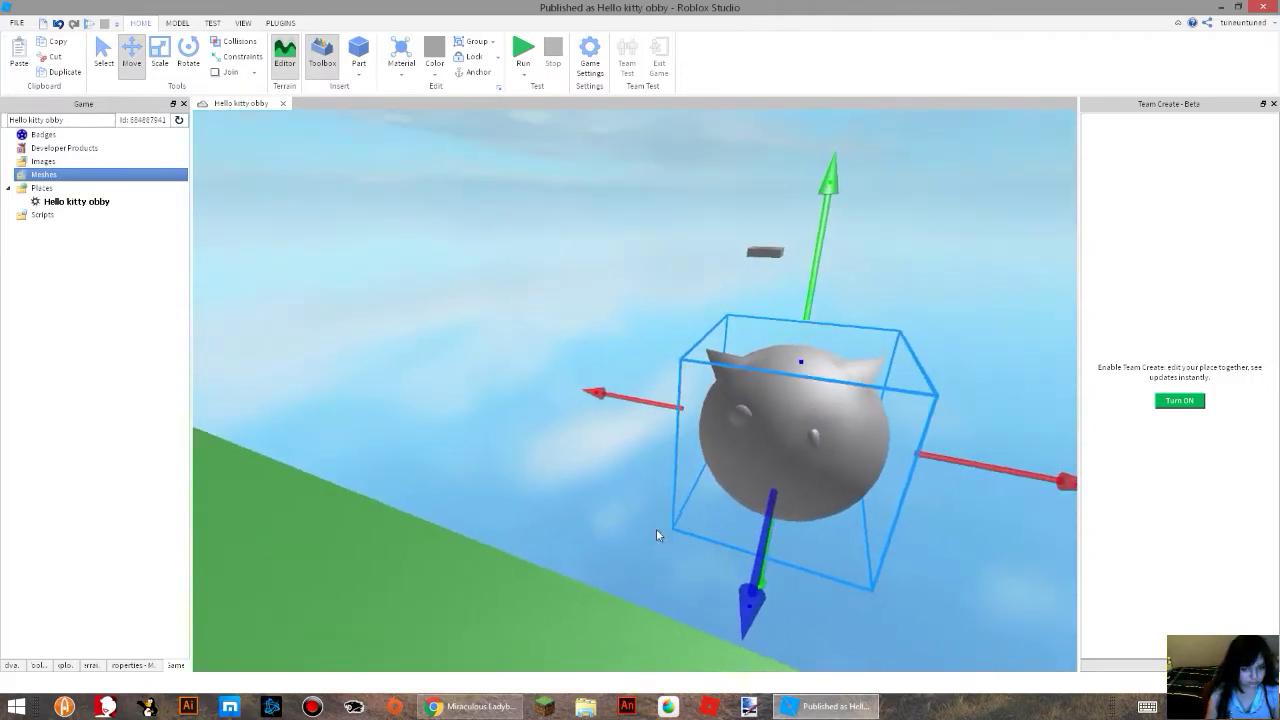
# Anchor the kitty mesh in its properties and set its material to SmoothPlastic.
pyautogui.click(130, 665)
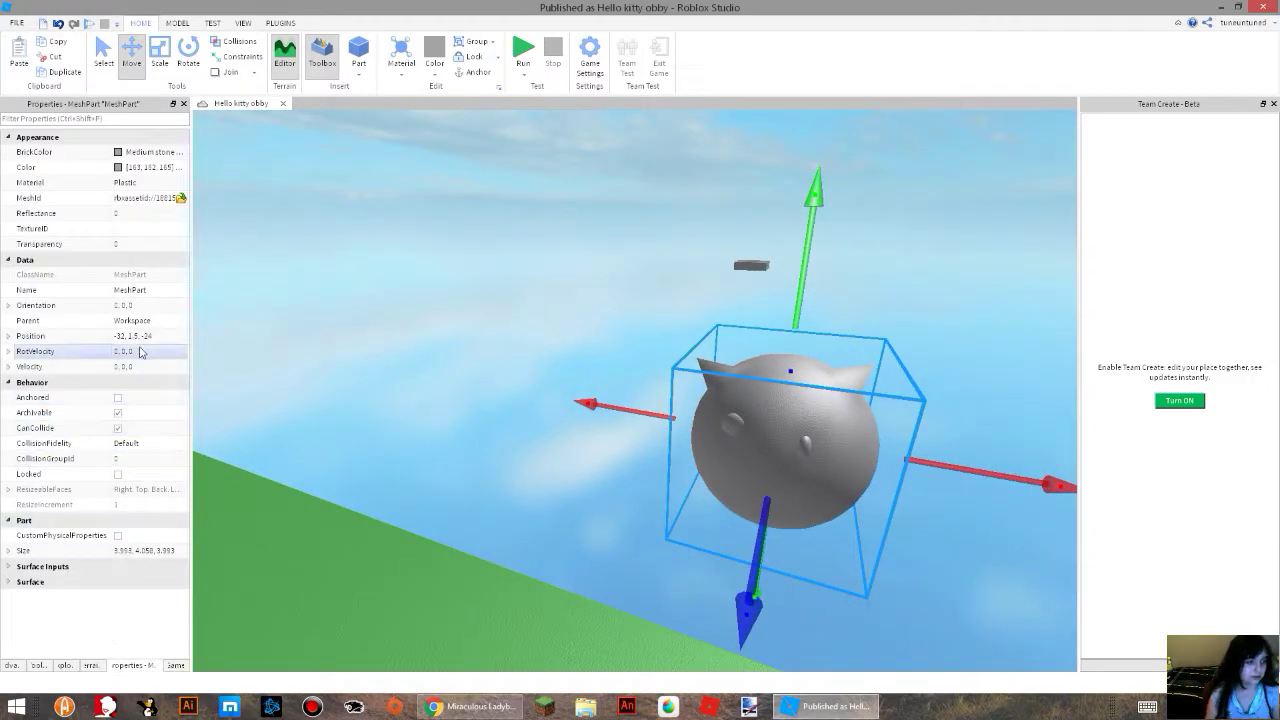
pyautogui.click(142, 398)
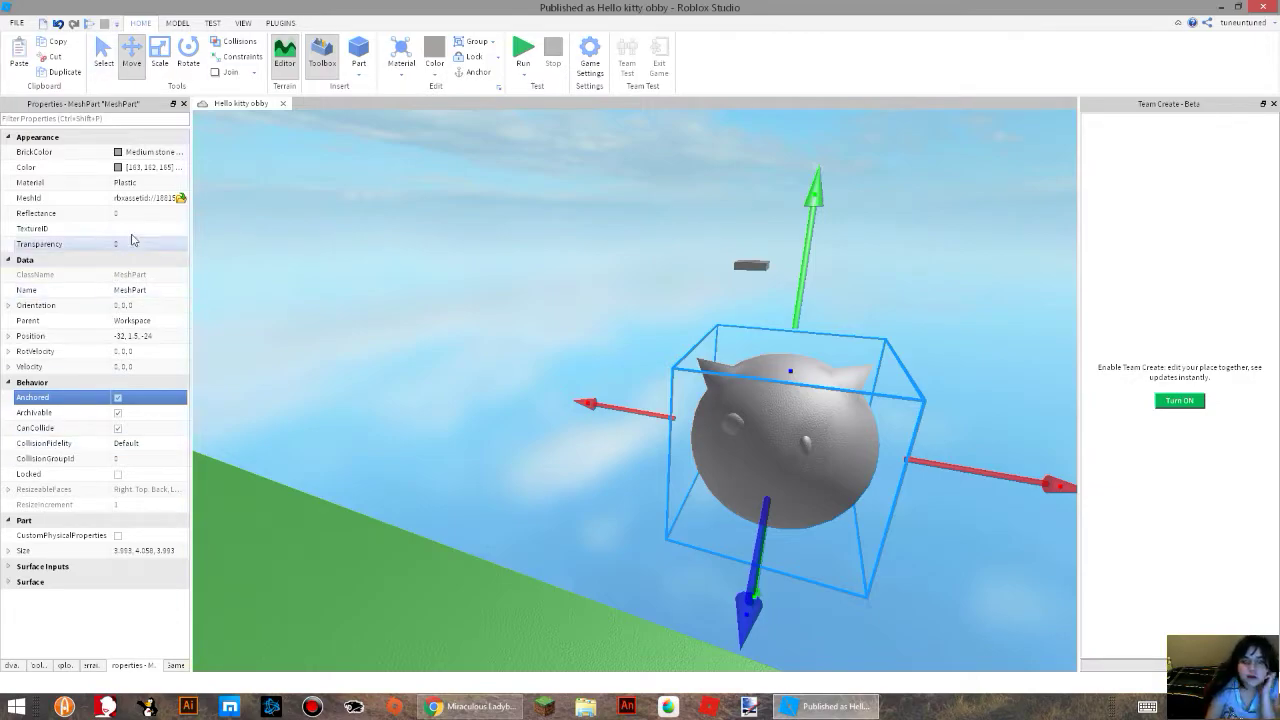
pyautogui.click(392, 76)
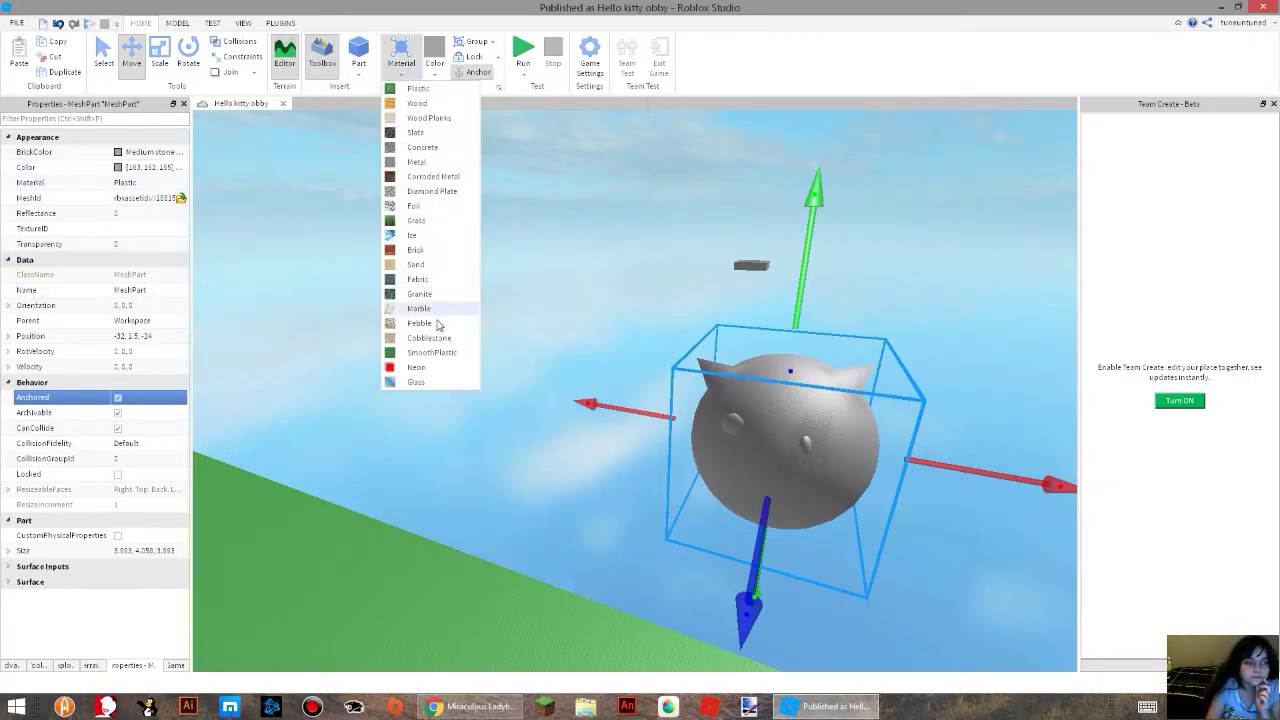
pyautogui.click(419, 354)
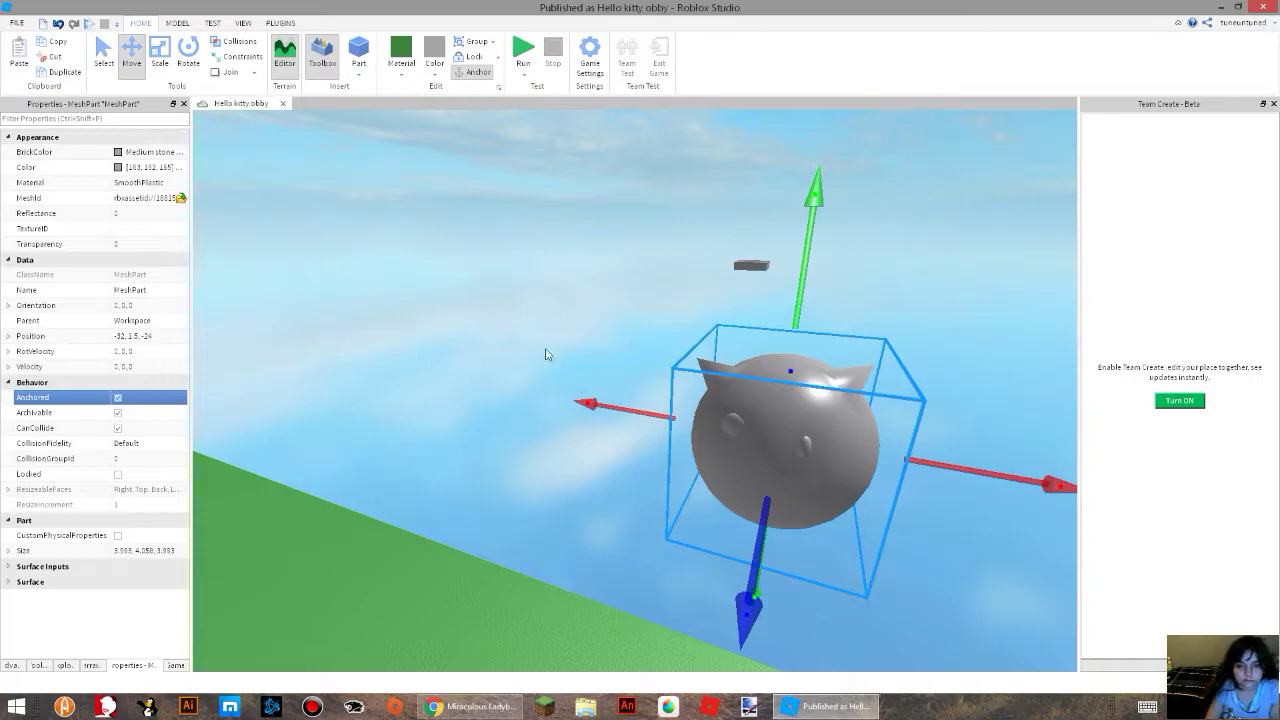
# Try the Plastic, Wood and Wood Planks materials one after another on the kitty mesh.
pyautogui.click(391, 72)
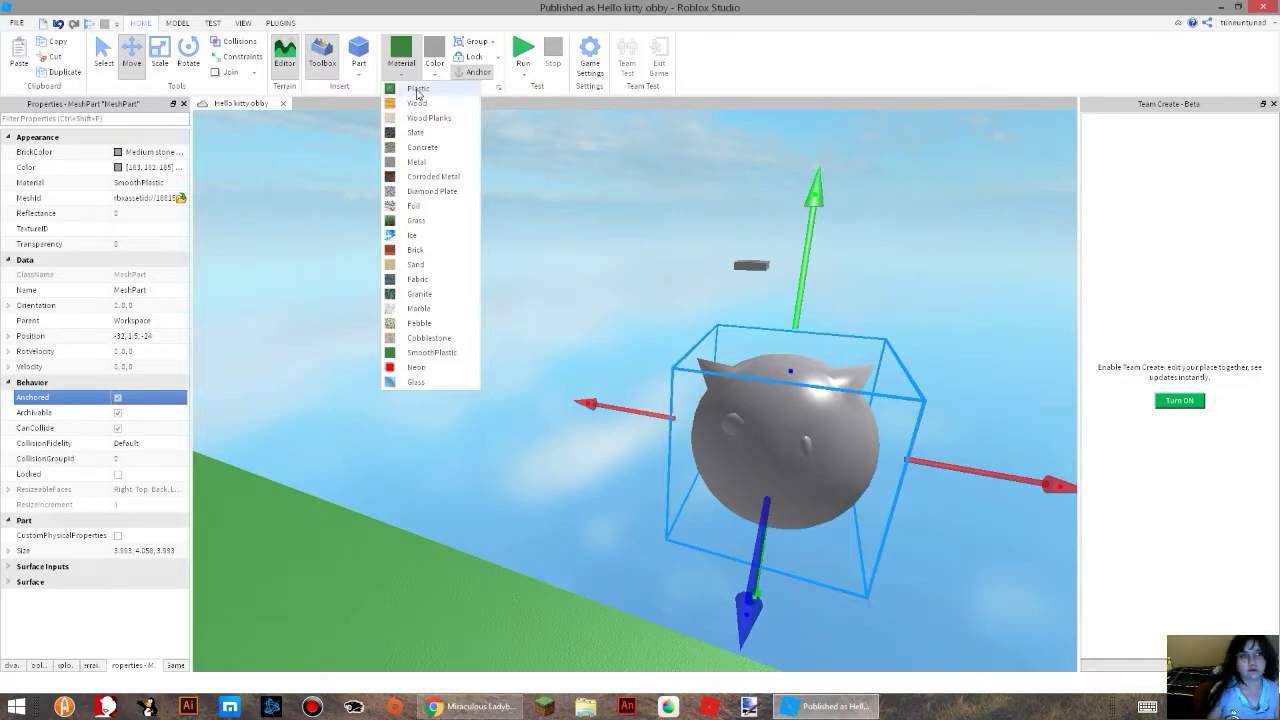
pyautogui.click(418, 90)
pyautogui.click(402, 68)
pyautogui.click(416, 103)
pyautogui.click(409, 70)
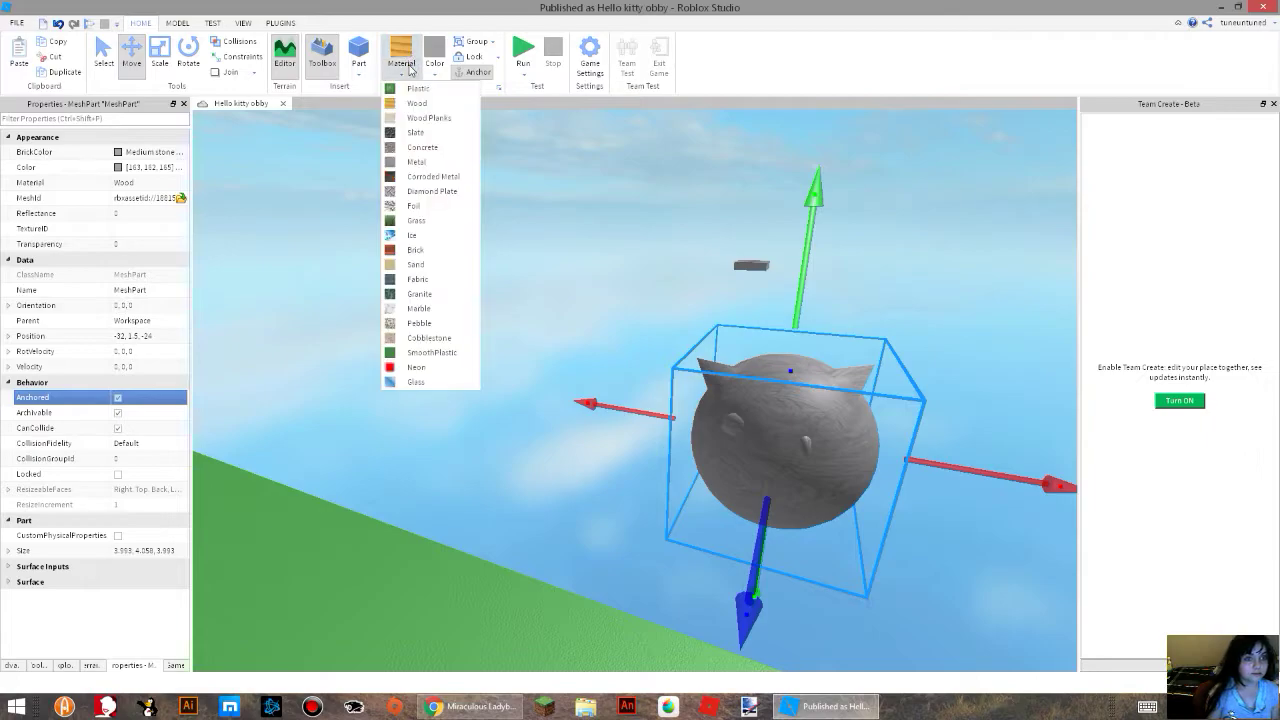
pyautogui.click(410, 118)
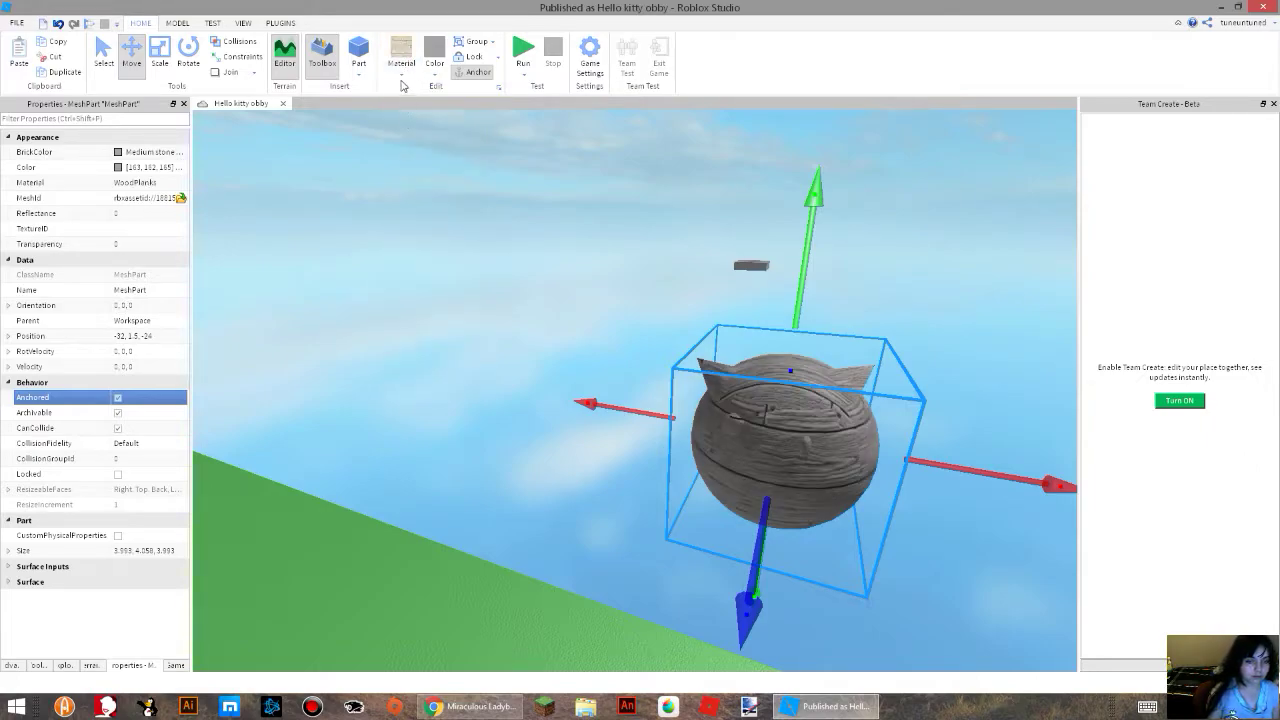
# Try the Slate, Concrete and Metal materials one after another on the kitty mesh.
pyautogui.click(400, 80)
pyautogui.click(410, 133)
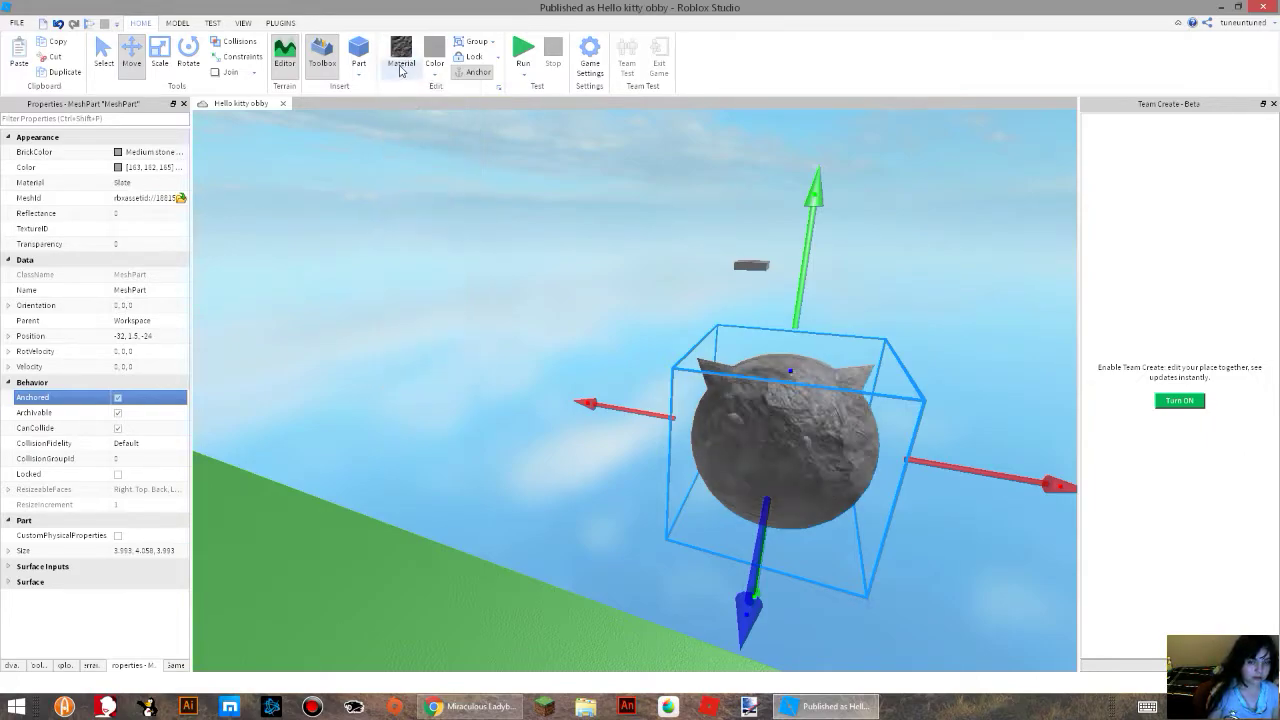
pyautogui.click(400, 66)
pyautogui.click(410, 145)
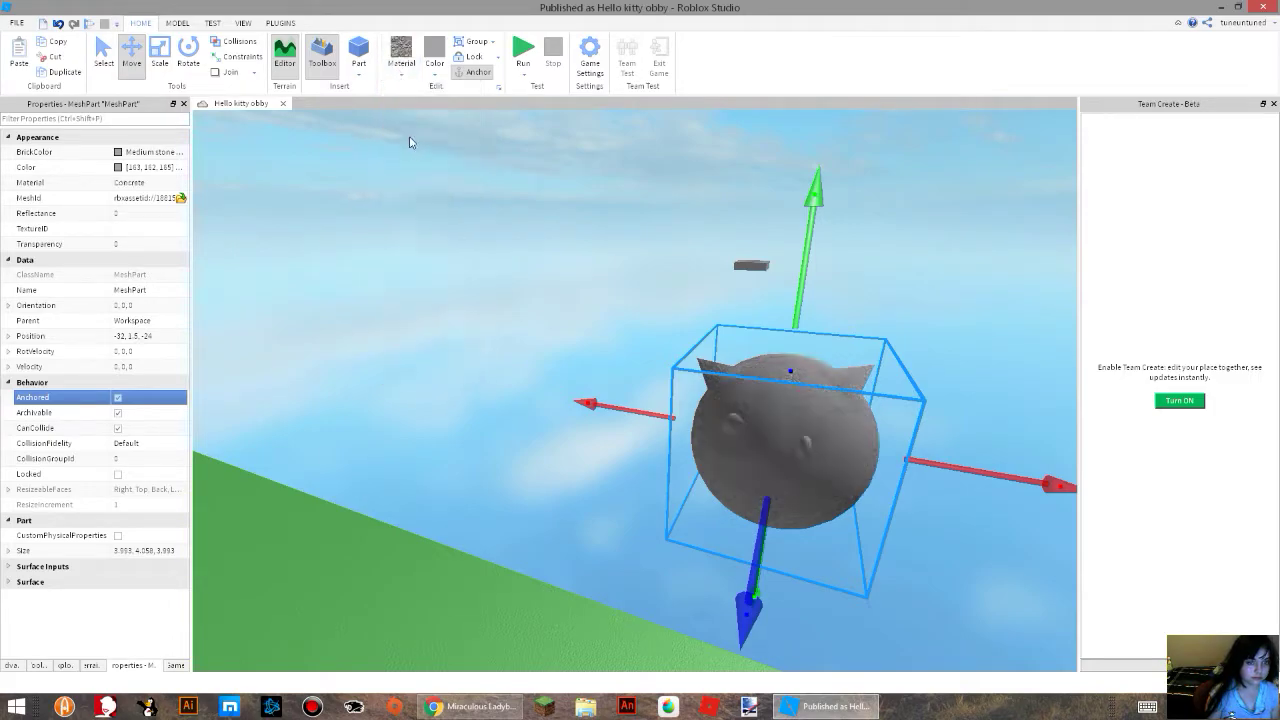
pyautogui.click(407, 84)
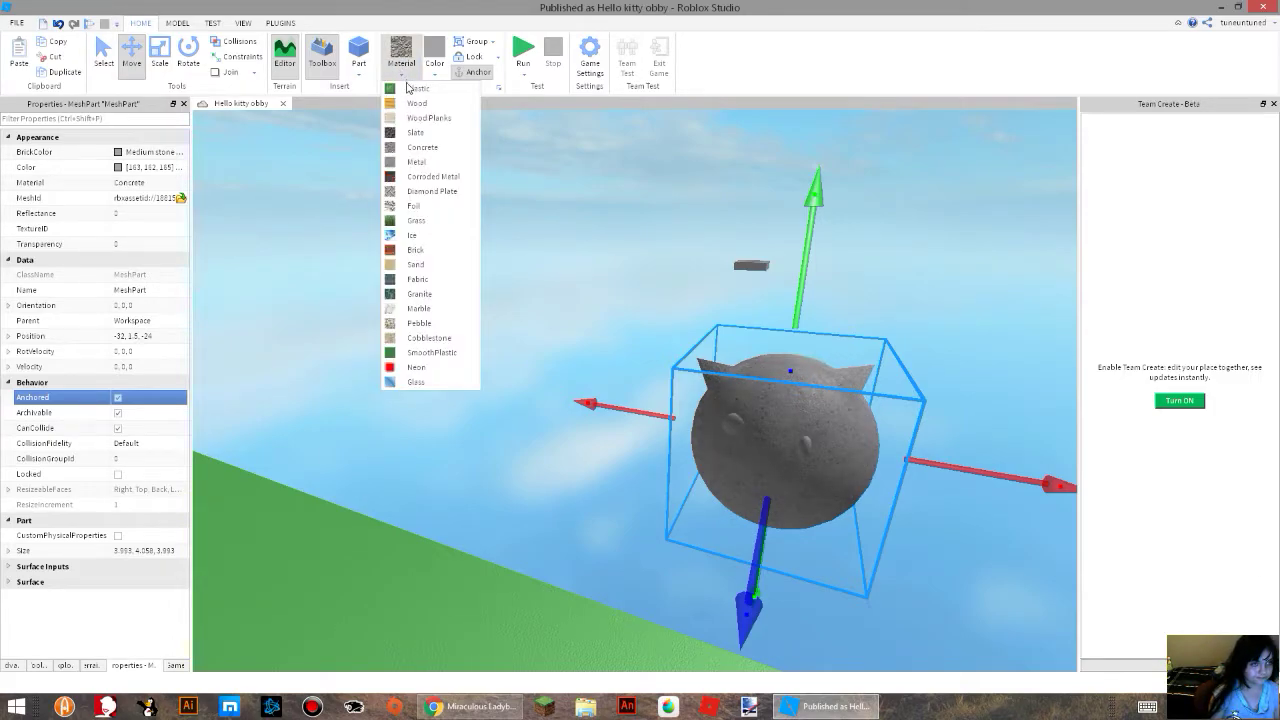
pyautogui.click(410, 158)
# Try the Corroded Metal, Diamond Plate and Foil materials one after another on the kitty mesh.
pyautogui.click(397, 76)
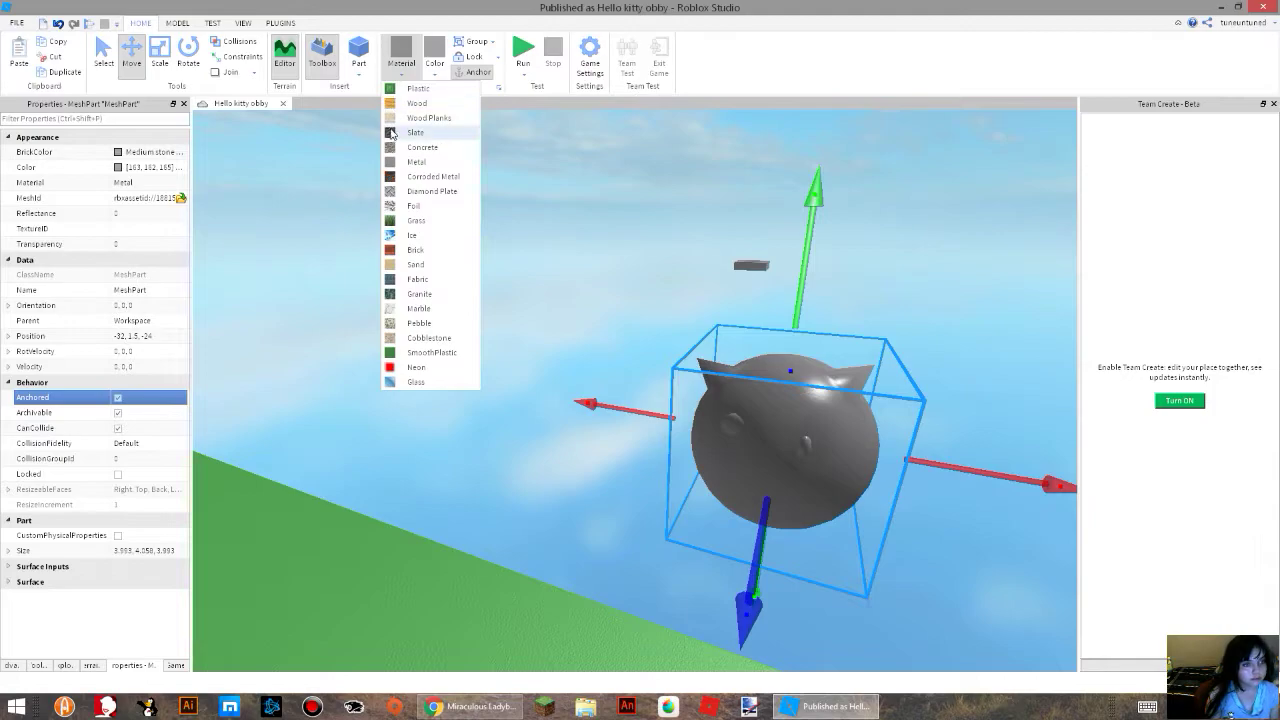
pyautogui.click(405, 178)
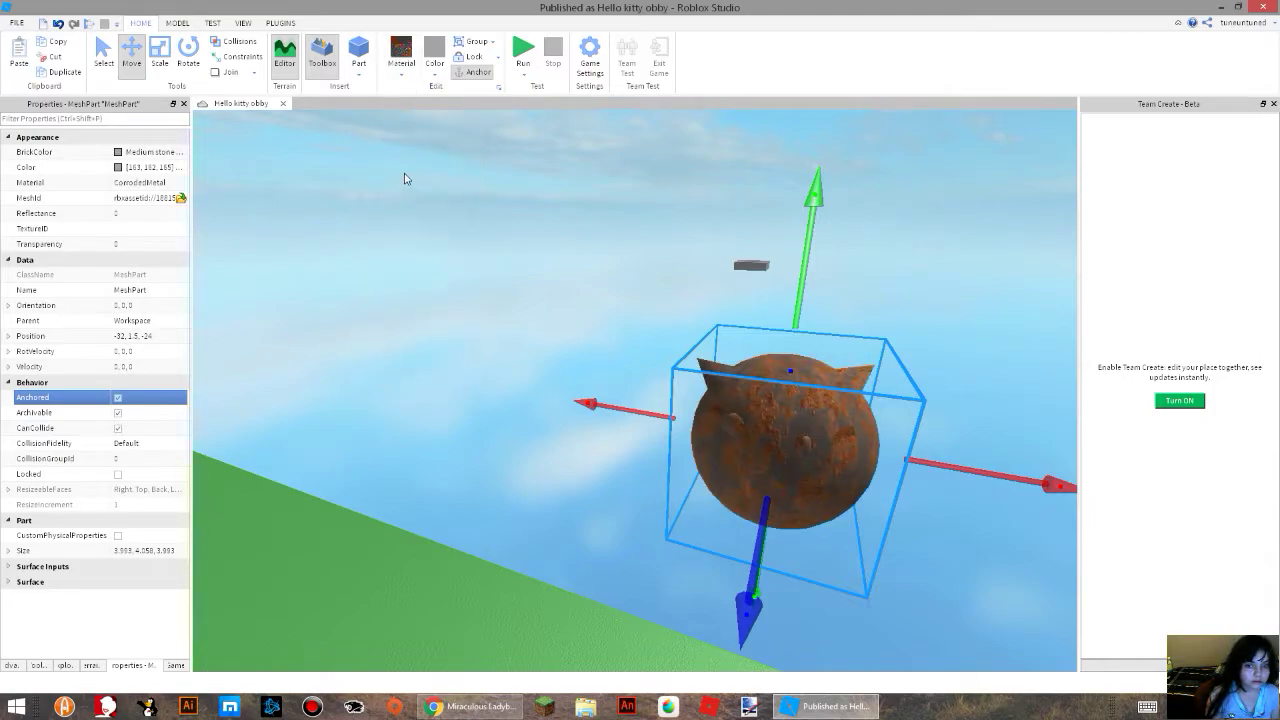
pyautogui.click(402, 76)
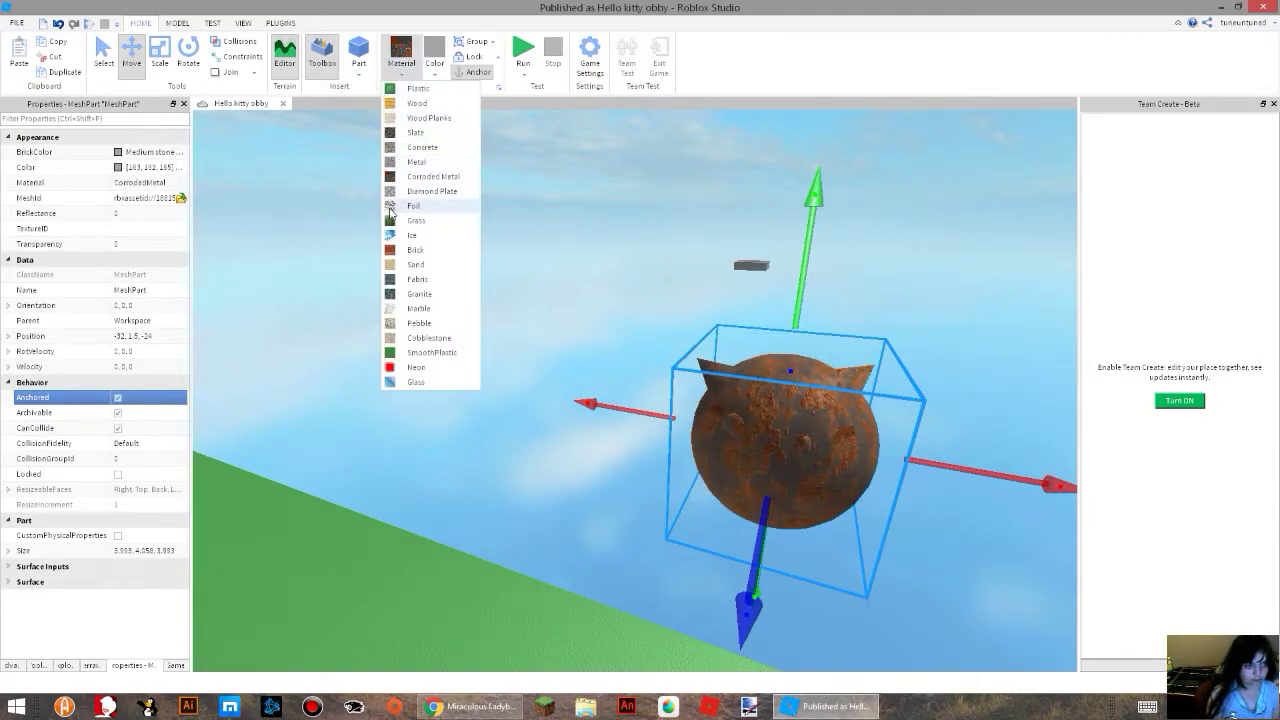
pyautogui.click(415, 191)
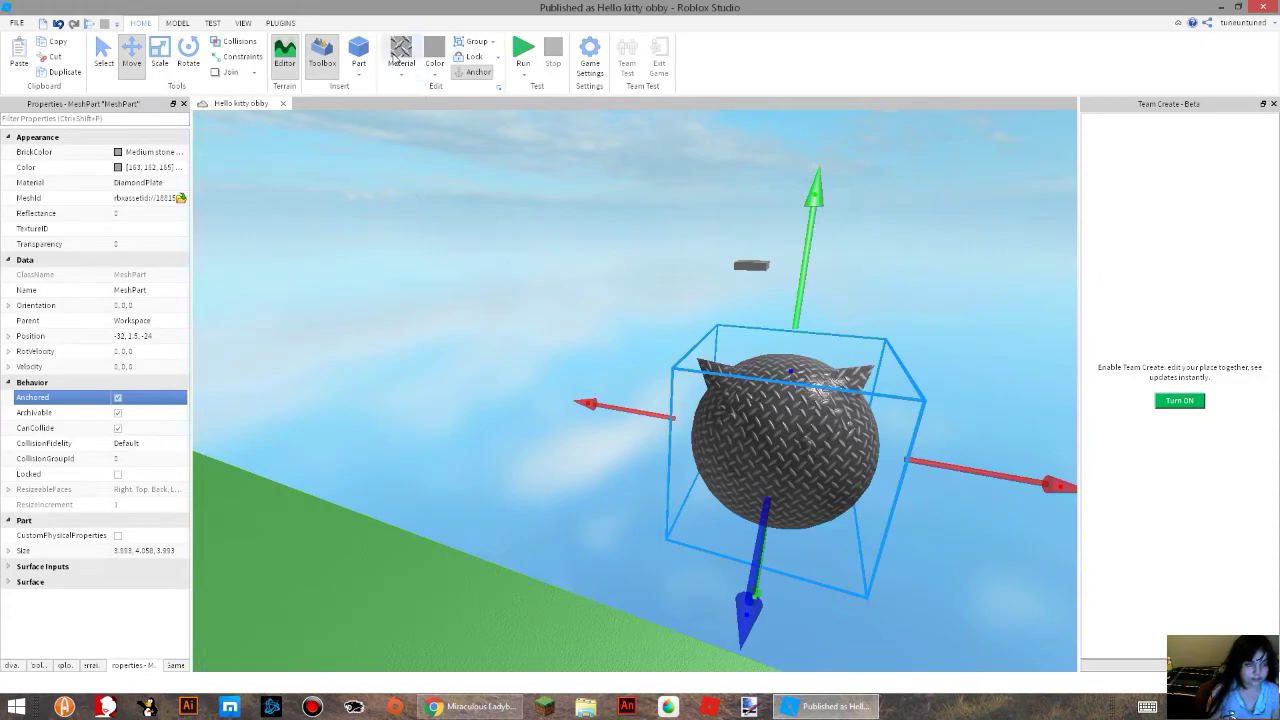
pyautogui.click(402, 76)
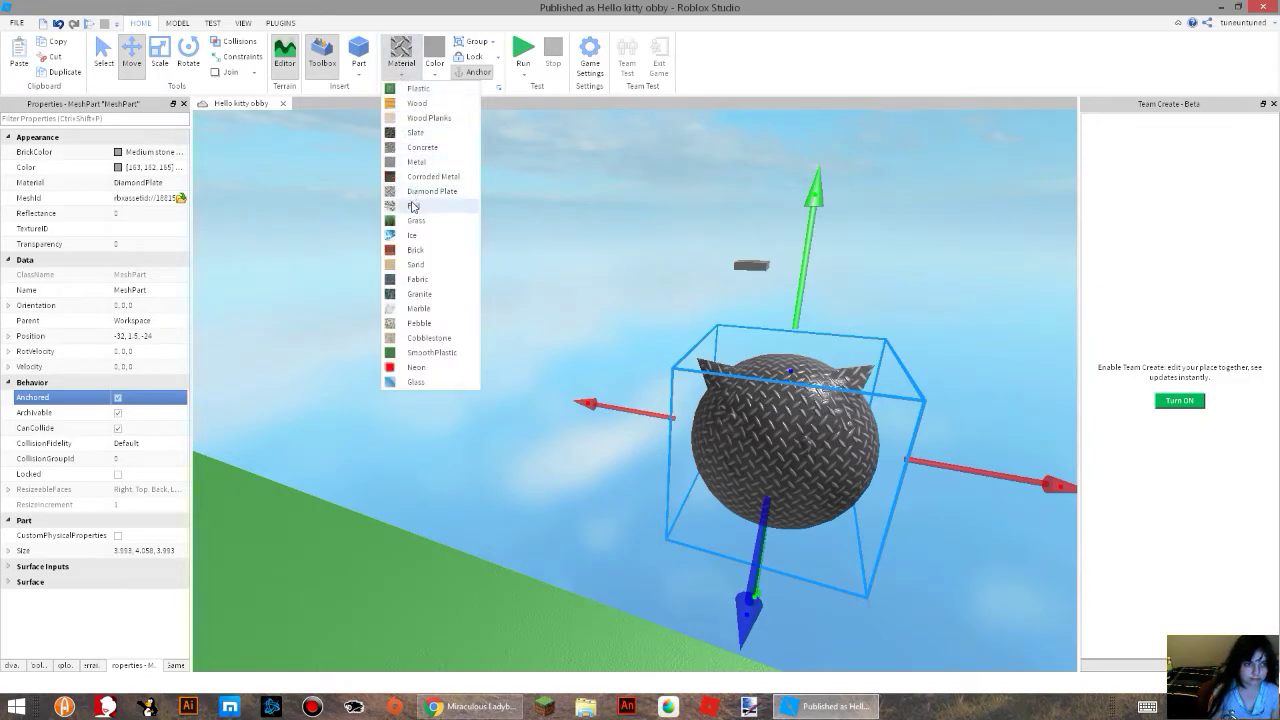
pyautogui.click(413, 206)
# Try the Grass, Ice and Brick materials one after another on the kitty mesh.
pyautogui.click(401, 60)
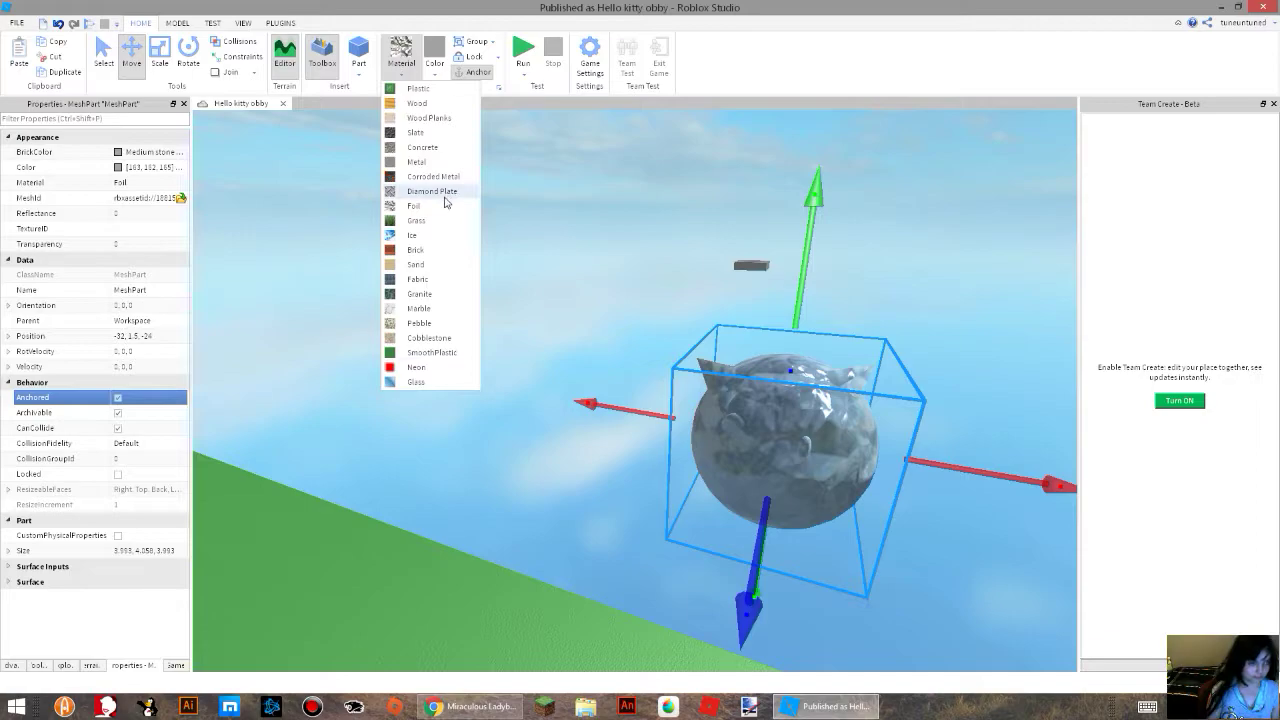
pyautogui.click(405, 220)
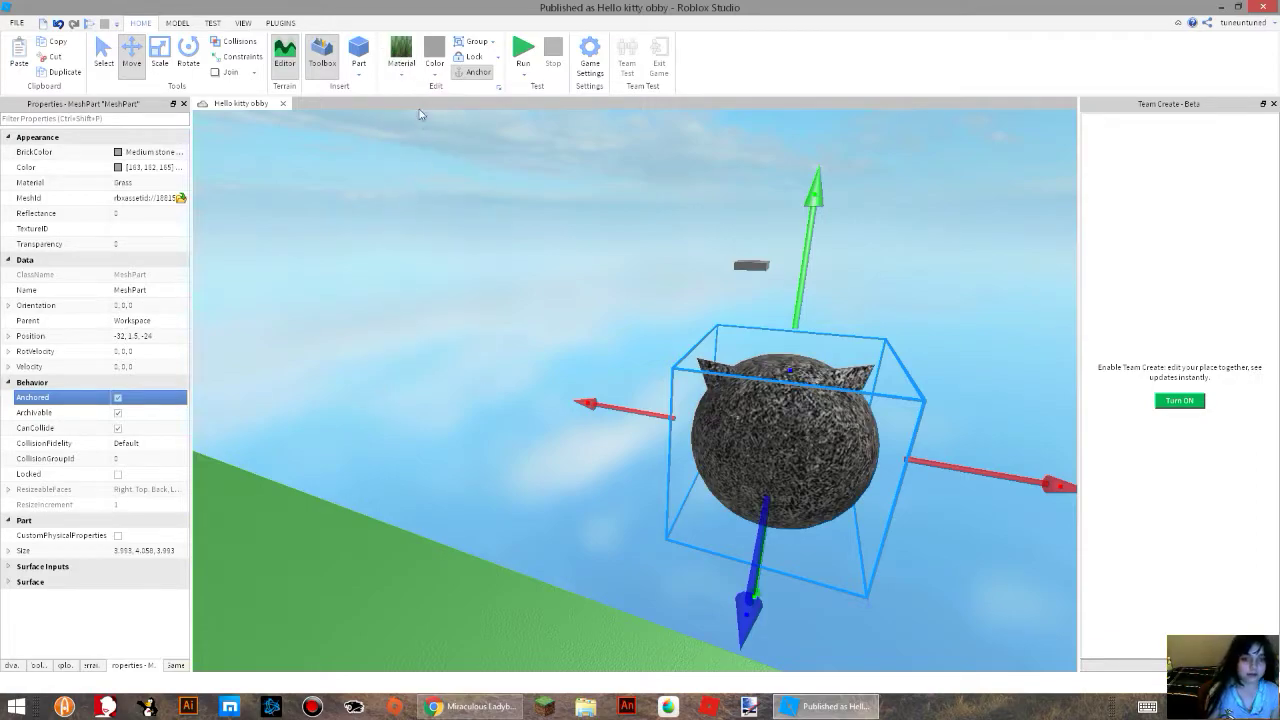
pyautogui.click(398, 75)
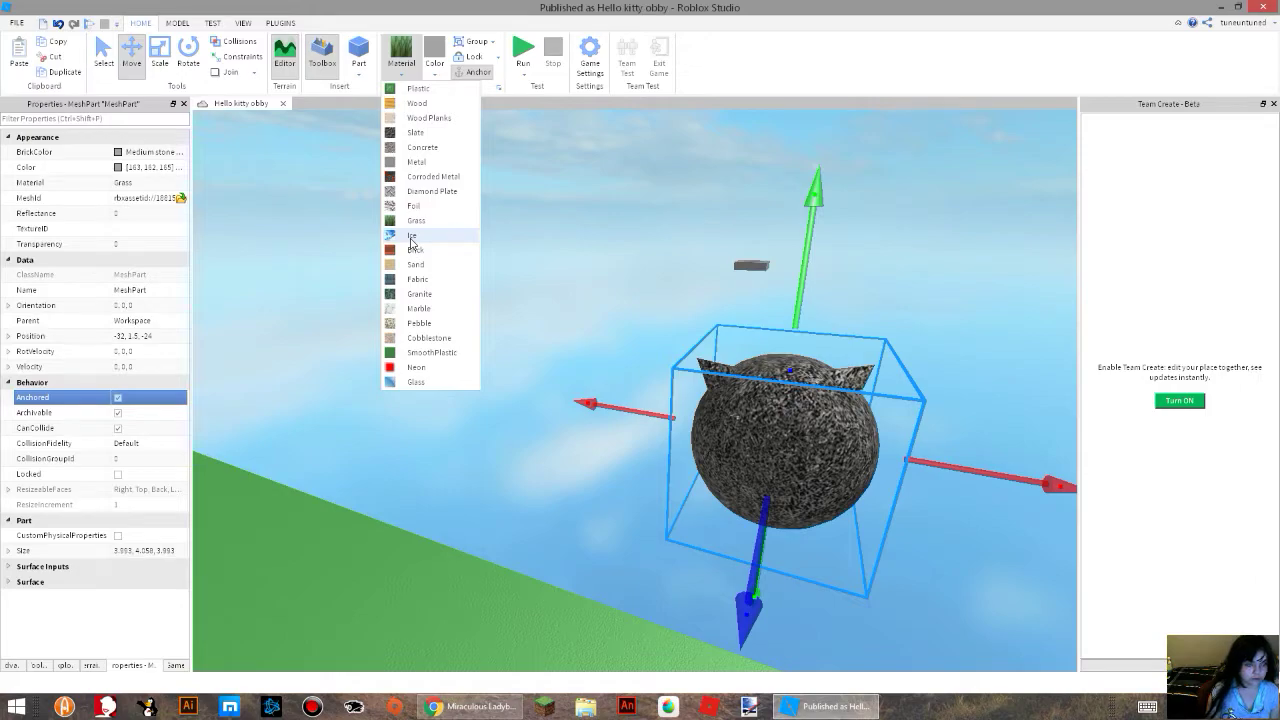
pyautogui.click(412, 237)
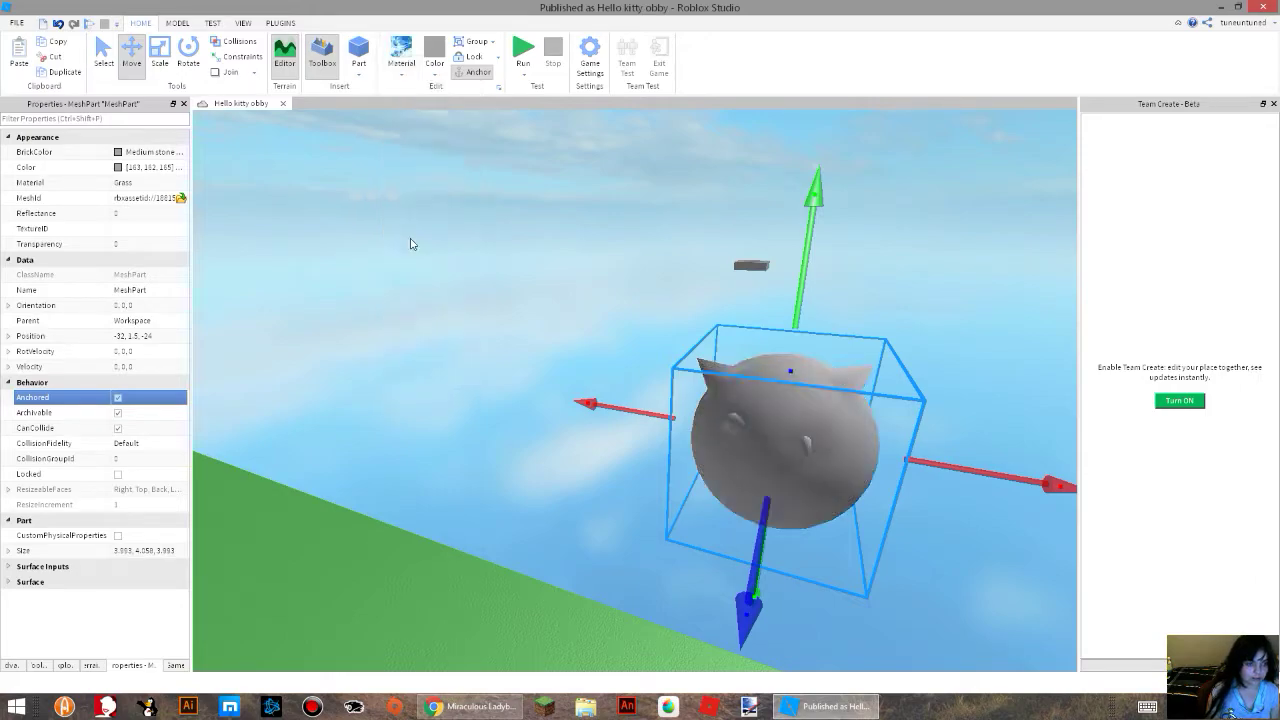
pyautogui.click(399, 77)
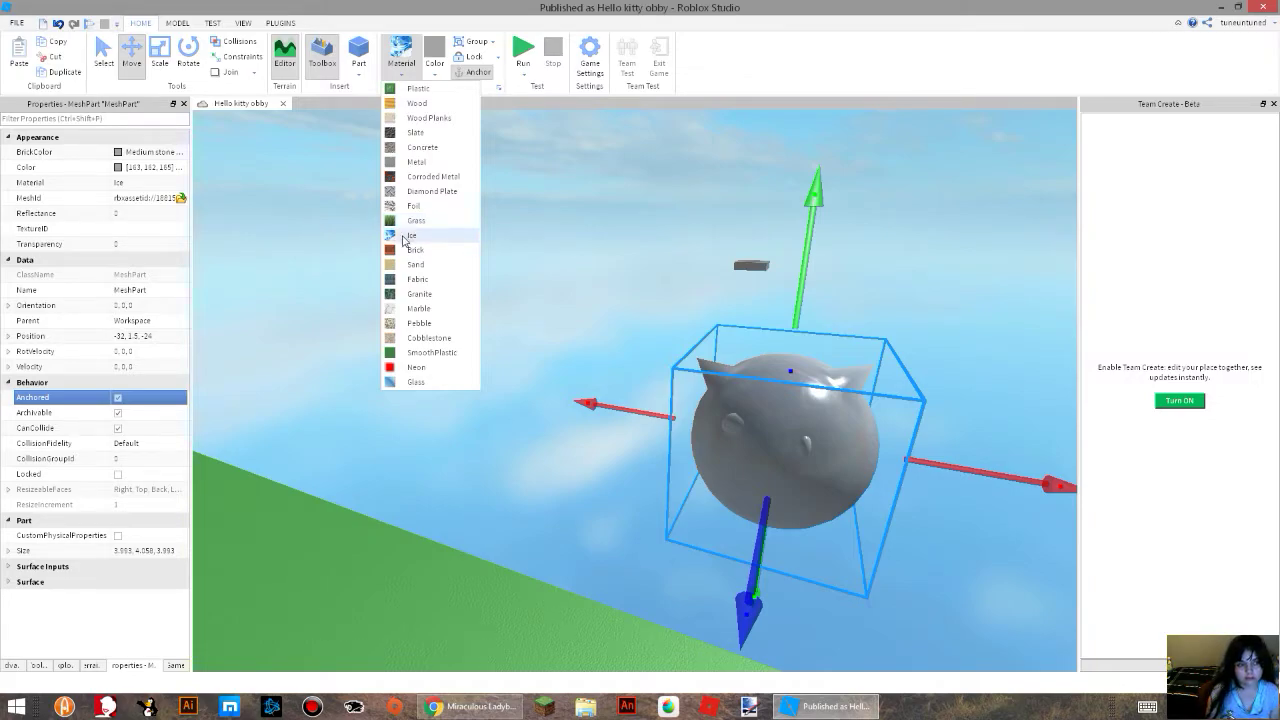
pyautogui.click(413, 250)
# Try the Sand, Fabric and Granite materials one after another on the kitty mesh.
pyautogui.click(400, 74)
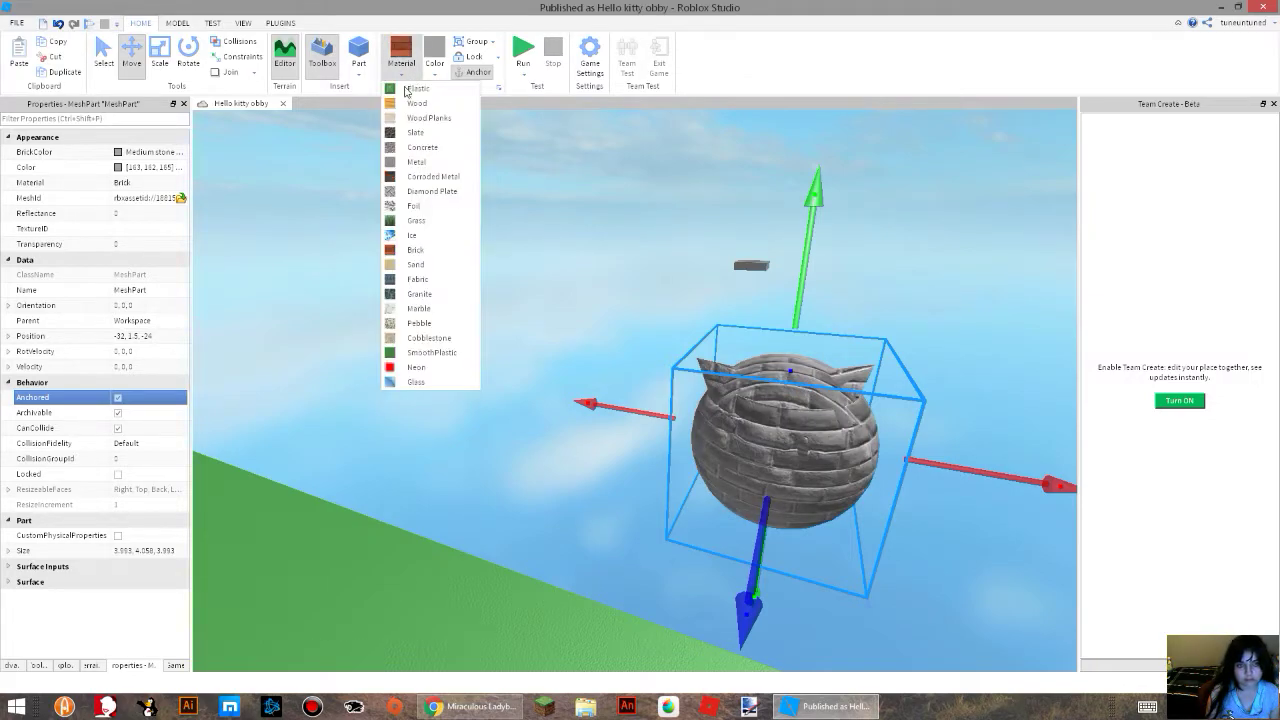
pyautogui.click(395, 264)
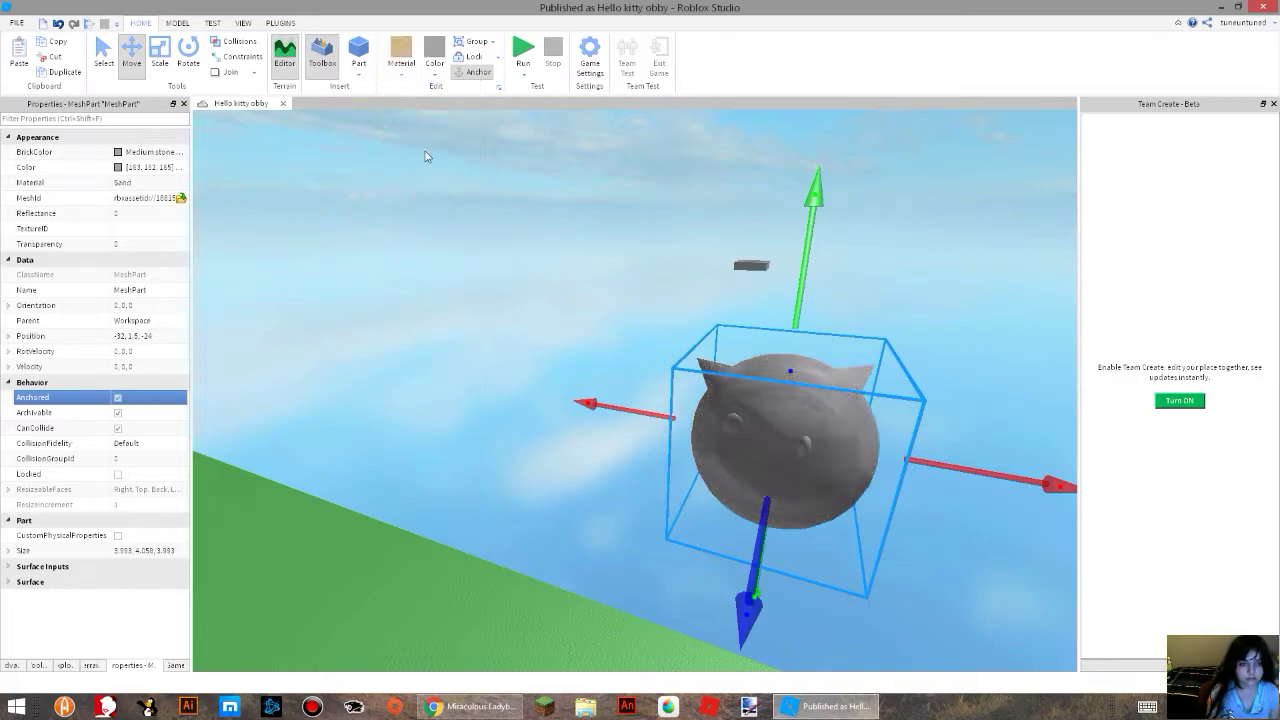
pyautogui.click(402, 75)
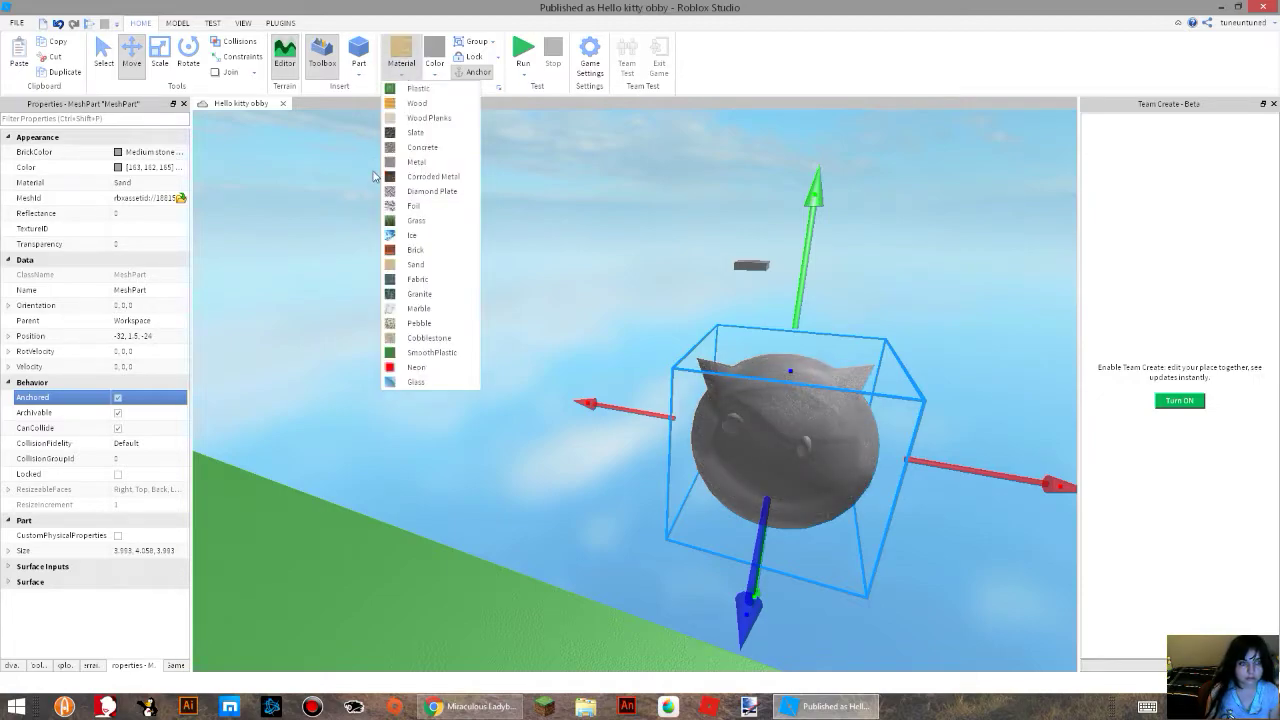
pyautogui.click(410, 280)
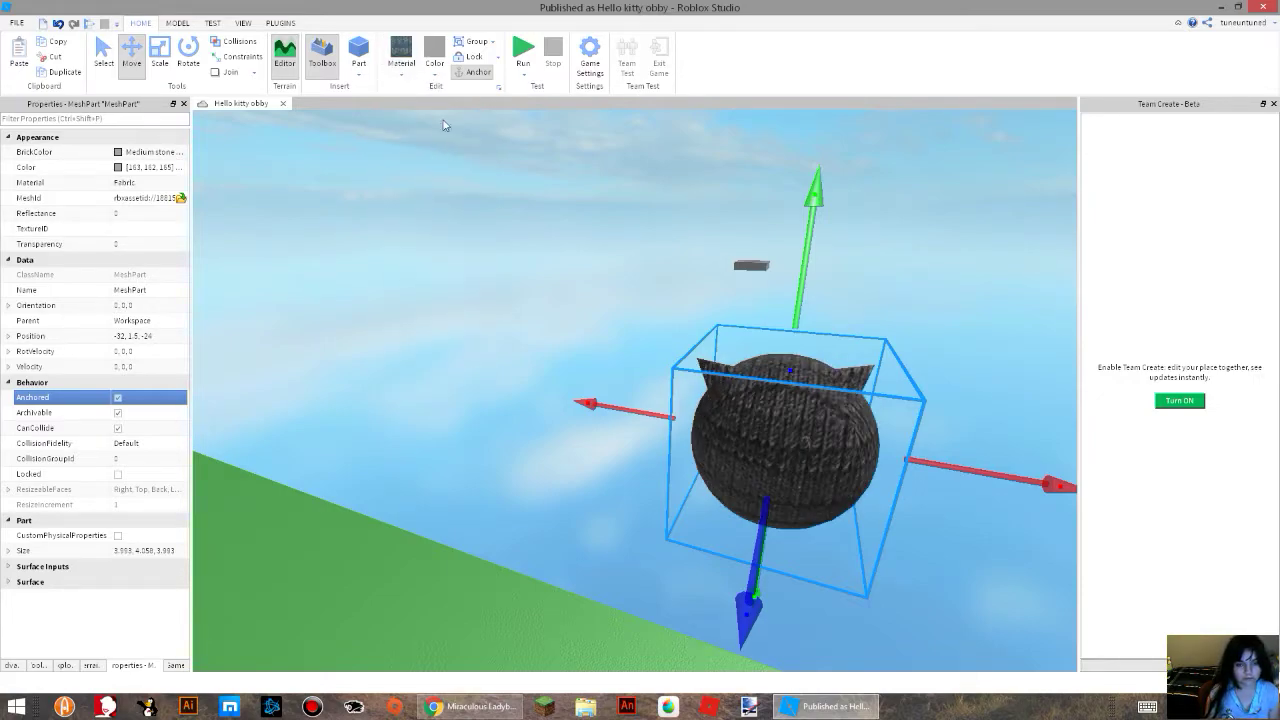
pyautogui.click(397, 78)
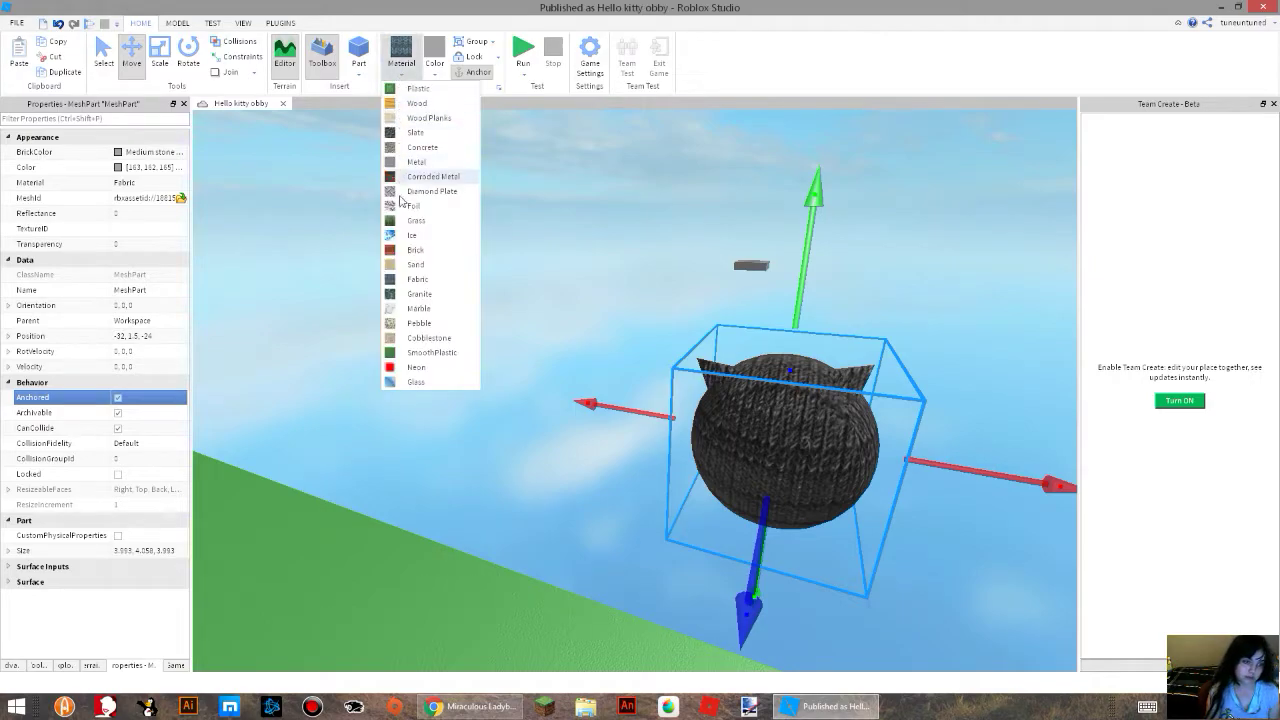
pyautogui.click(411, 222)
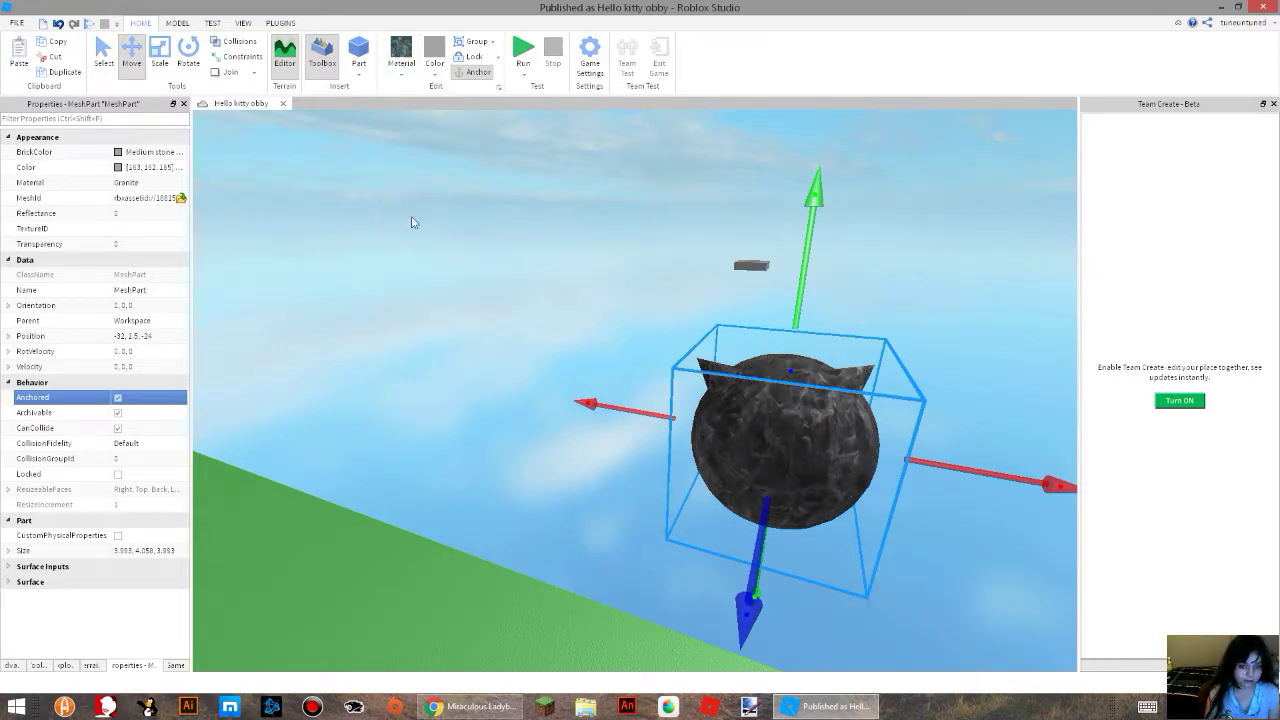
# Try the Marble, Pebble and Cobblestone materials one after another on the kitty mesh.
pyautogui.click(400, 75)
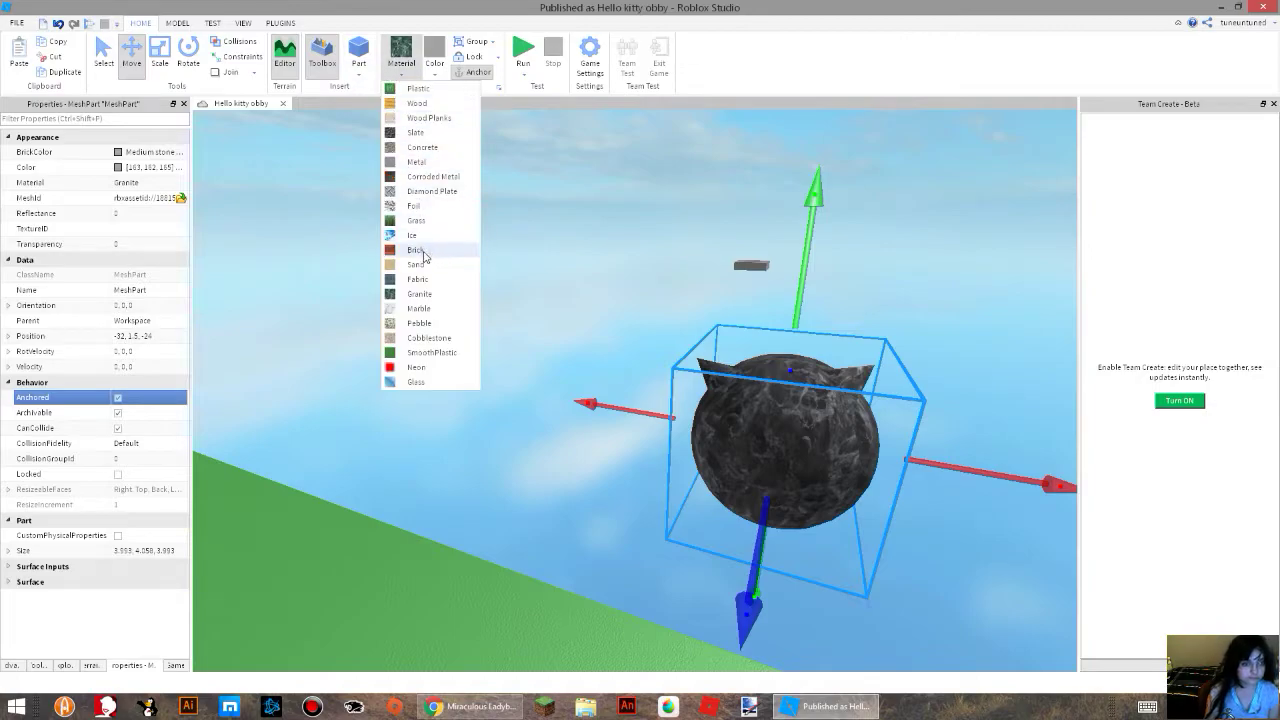
pyautogui.click(416, 308)
pyautogui.click(399, 65)
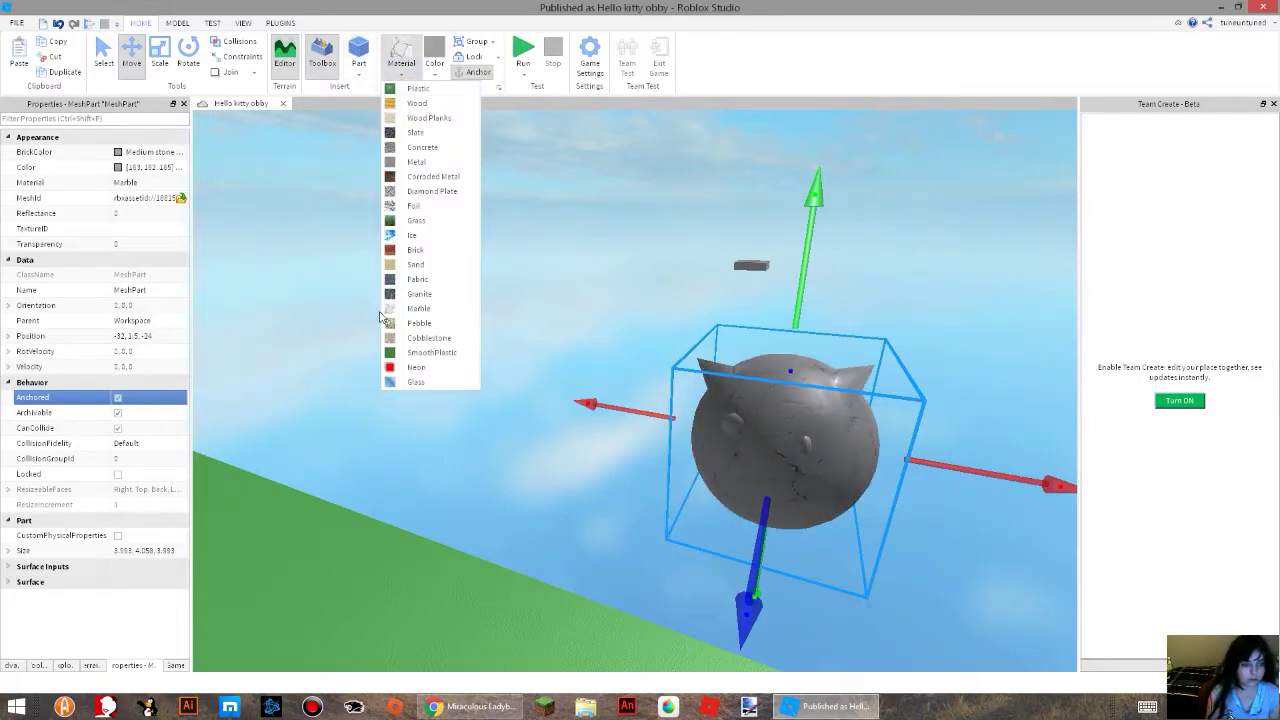
pyautogui.click(430, 323)
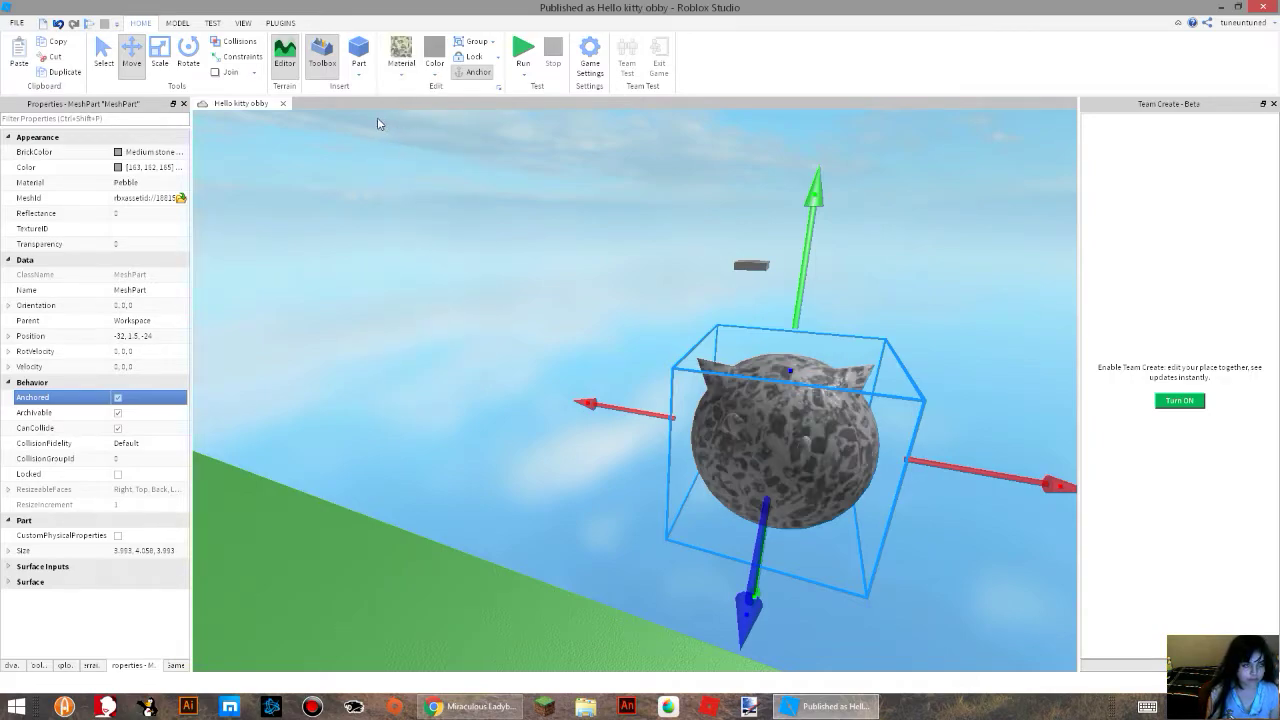
pyautogui.click(400, 60)
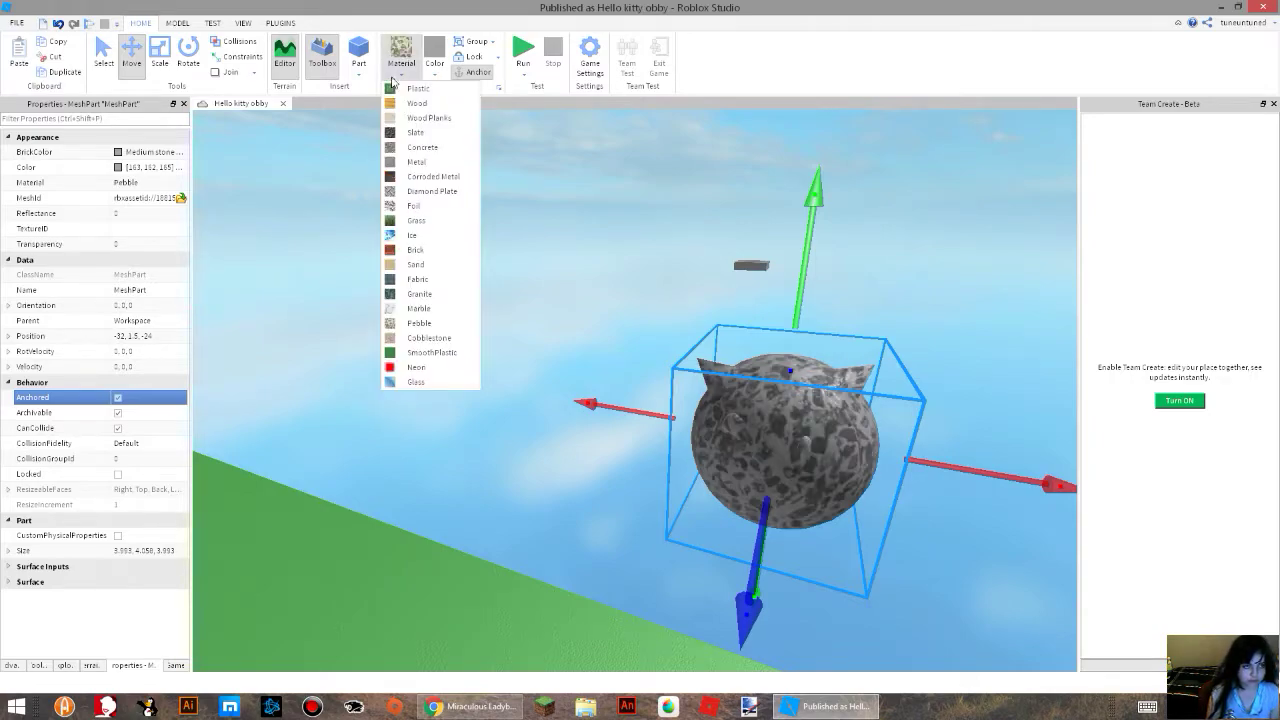
pyautogui.click(425, 338)
# Try the SmoothPlastic and Neon materials one after another on the kitty mesh.
pyautogui.click(415, 58)
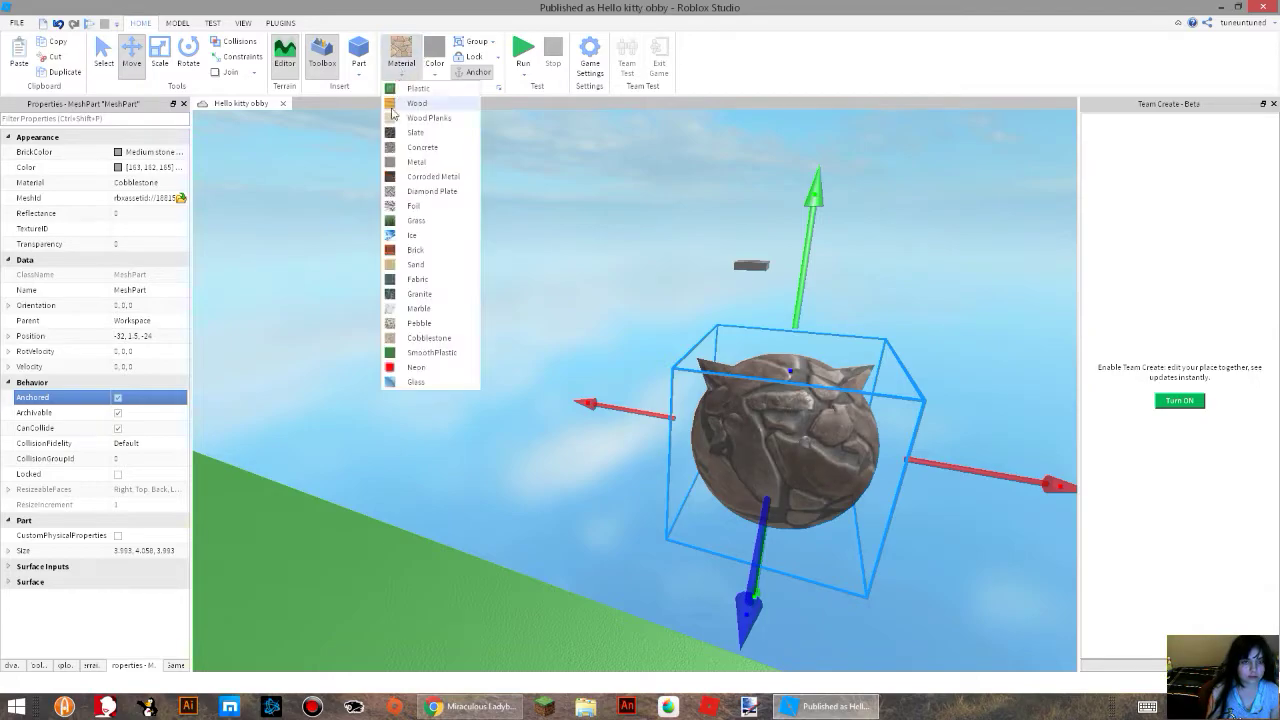
pyautogui.click(421, 356)
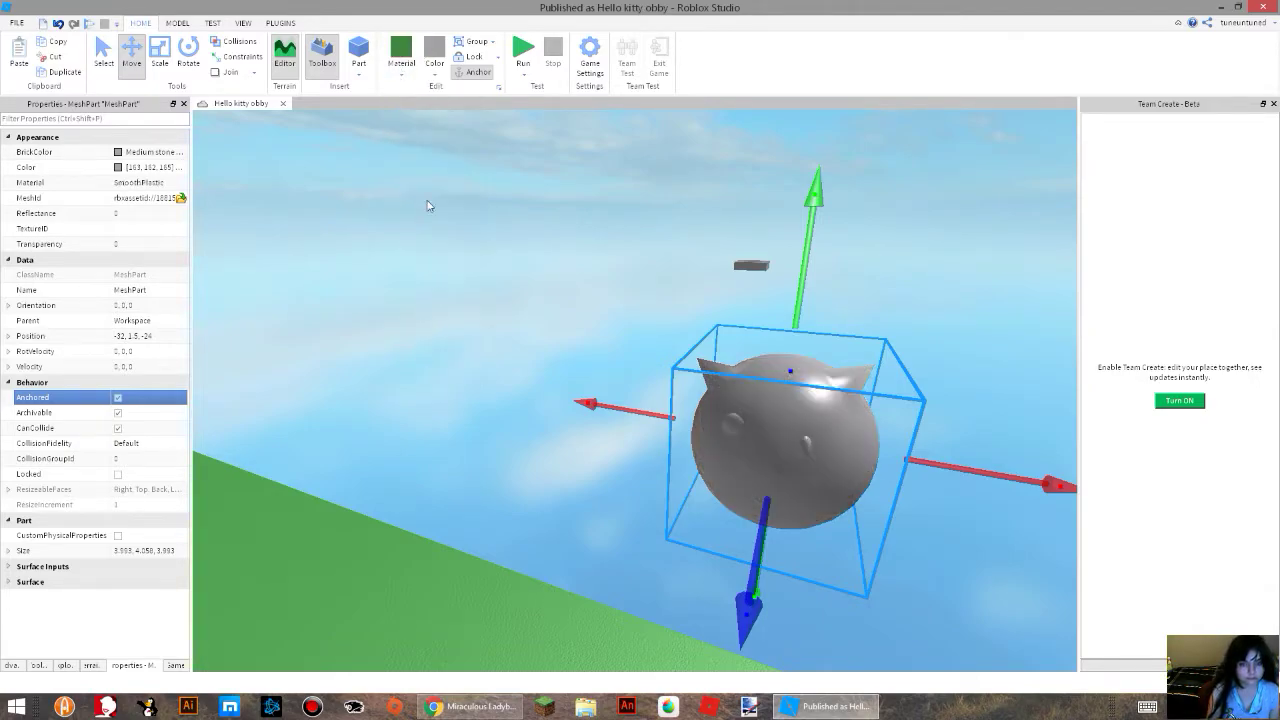
pyautogui.click(400, 70)
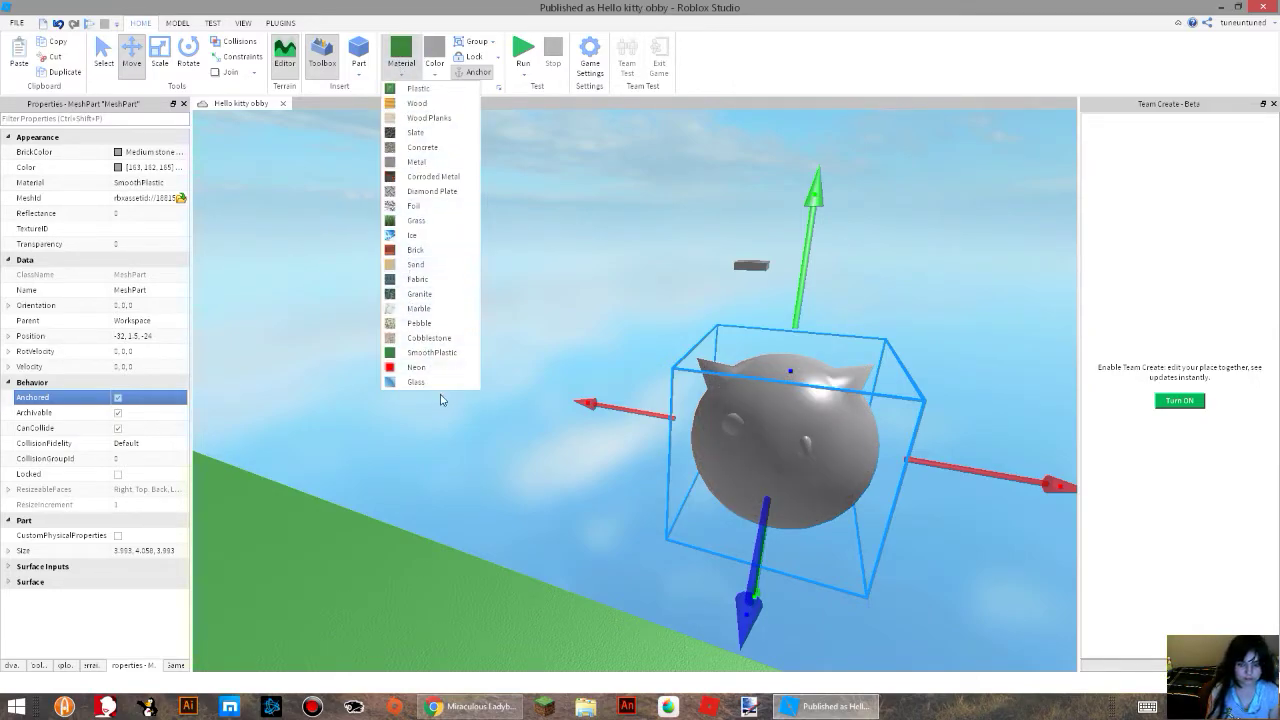
pyautogui.click(416, 367)
pyautogui.click(403, 76)
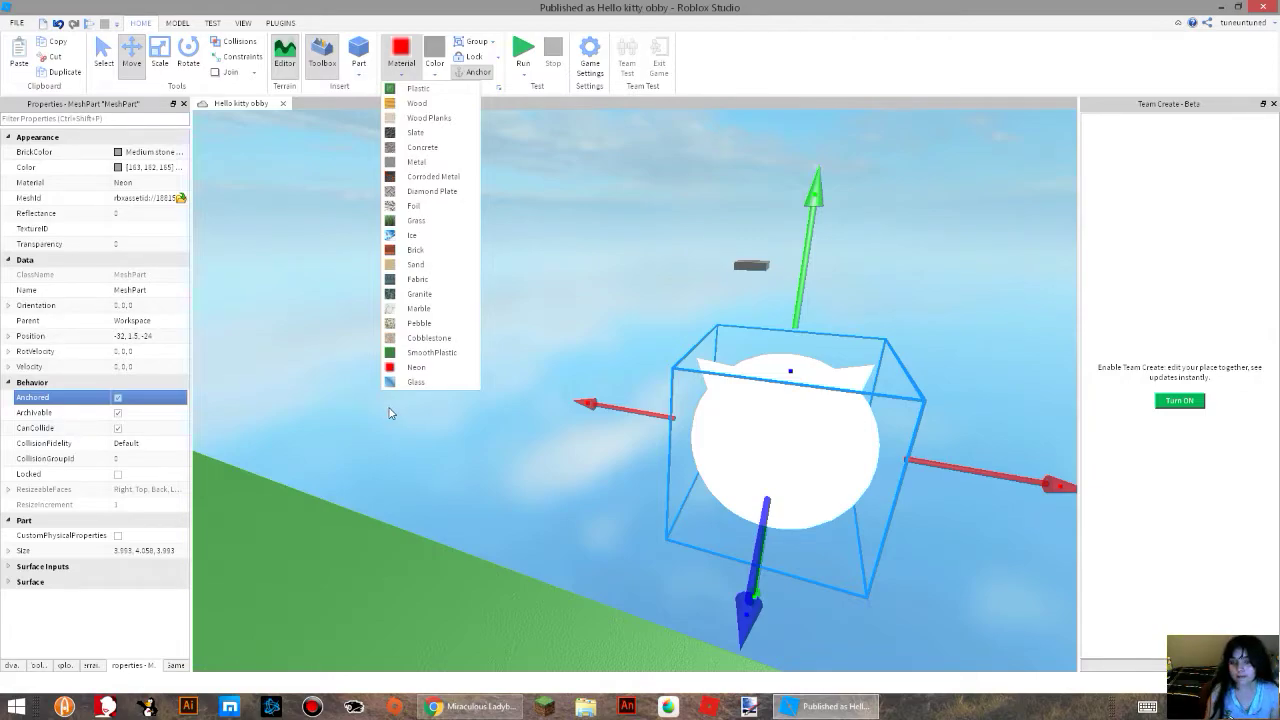
# Run the place simulation to check the Neon kitty mesh, and stop it.
pyautogui.click(518, 62)
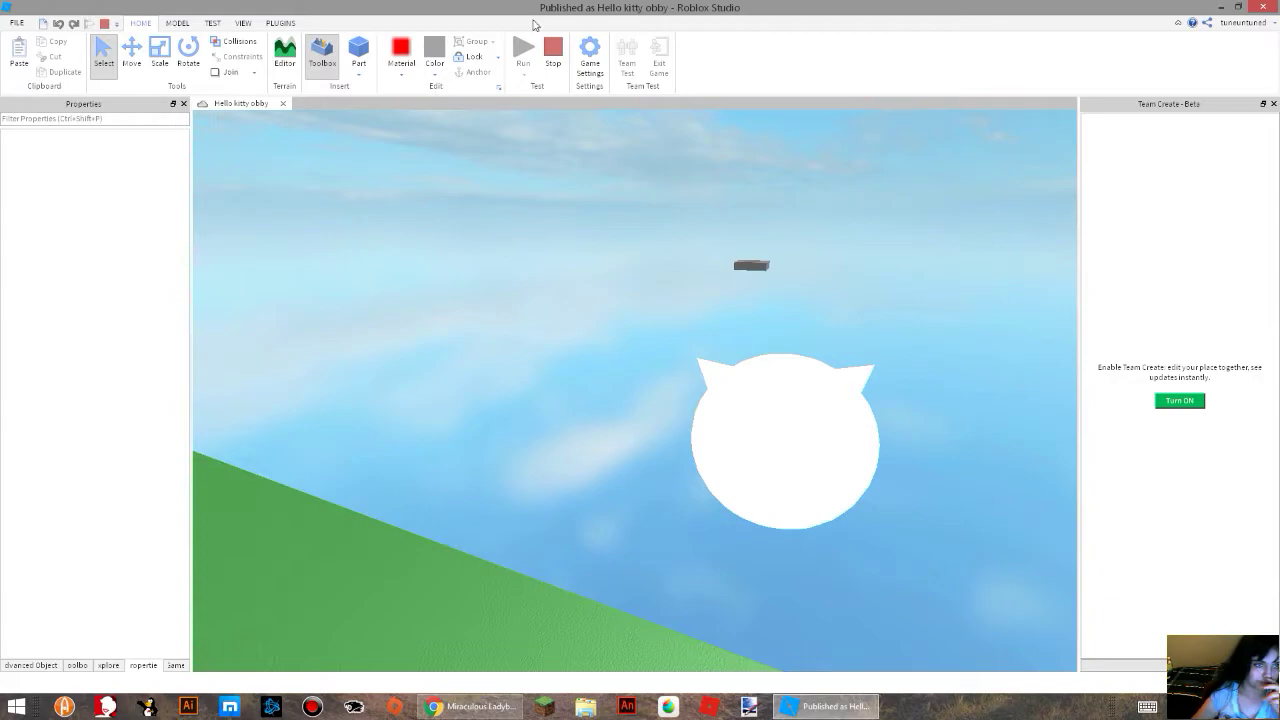
pyautogui.click(561, 49)
pyautogui.moveTo(665, 323)
pyautogui.mouseDown(button='right')
pyautogui.moveTo(683, 320)
pyautogui.moveTo(434, 331)
pyautogui.moveTo(655, 316)
pyautogui.mouseUp(button='right')
pyautogui.scroll(3, 598, 376)
pyautogui.moveTo(598, 376); pyautogui.dragTo(557, 329, button='right')
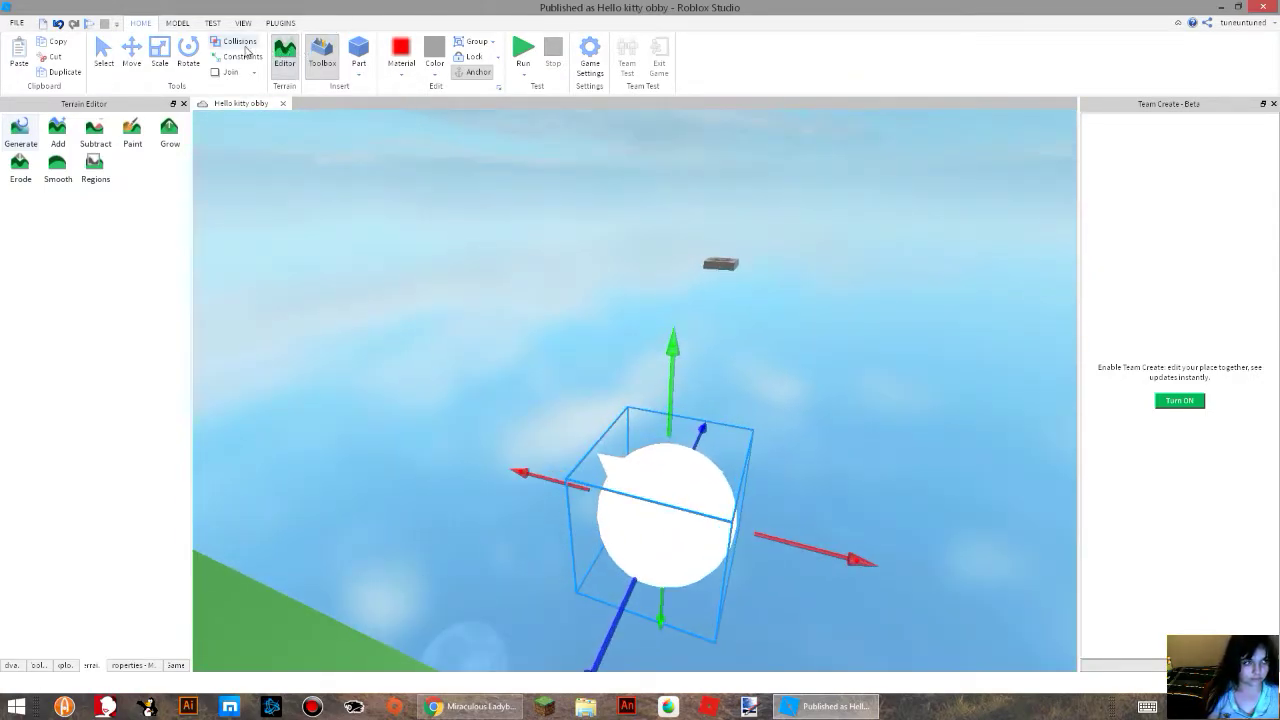
# Try stretching the kitty mesh upward with the Scale tool.
pyautogui.click(168, 60)
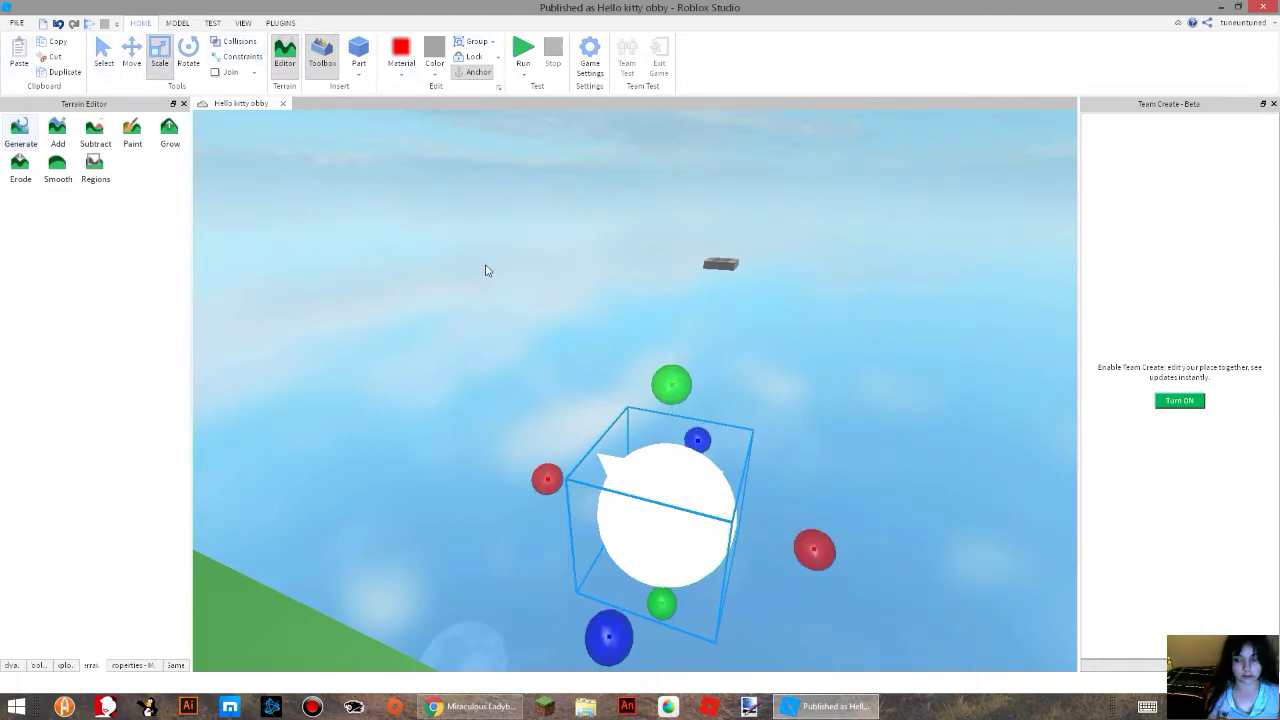
pyautogui.click(722, 329)
pyautogui.click(673, 492)
pyautogui.moveTo(671, 382); pyautogui.dragTo(690, 347)
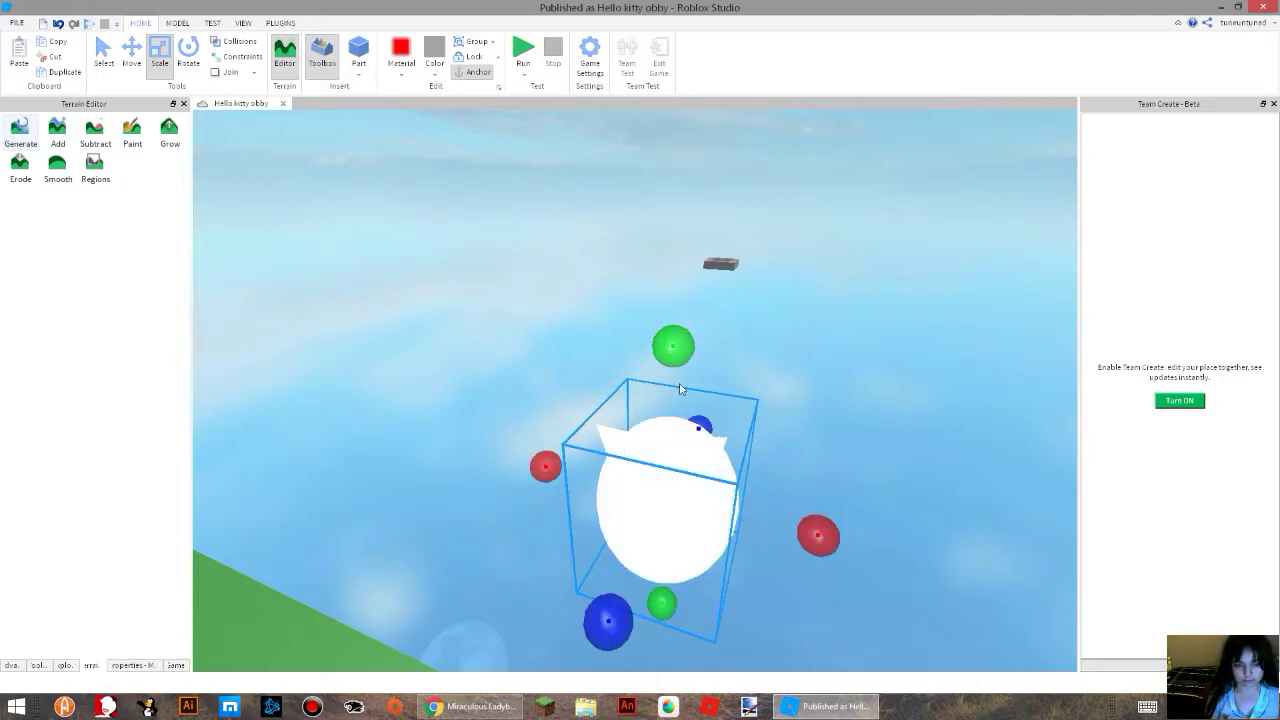
pyautogui.moveTo(686, 383); pyautogui.dragTo(752, 272, button='right')
# Try the Glass material on the kitty mesh and check its look from close up and farther away.
pyautogui.moveTo(812, 266); pyautogui.dragTo(807, 291)
pyautogui.scroll(3, 655, 442)
pyautogui.moveTo(649, 449)
pyautogui.mouseDown(button='right')
pyautogui.moveTo(635, 400)
pyautogui.moveTo(631, 435)
pyautogui.mouseUp(button='right')
pyautogui.click(401, 73)
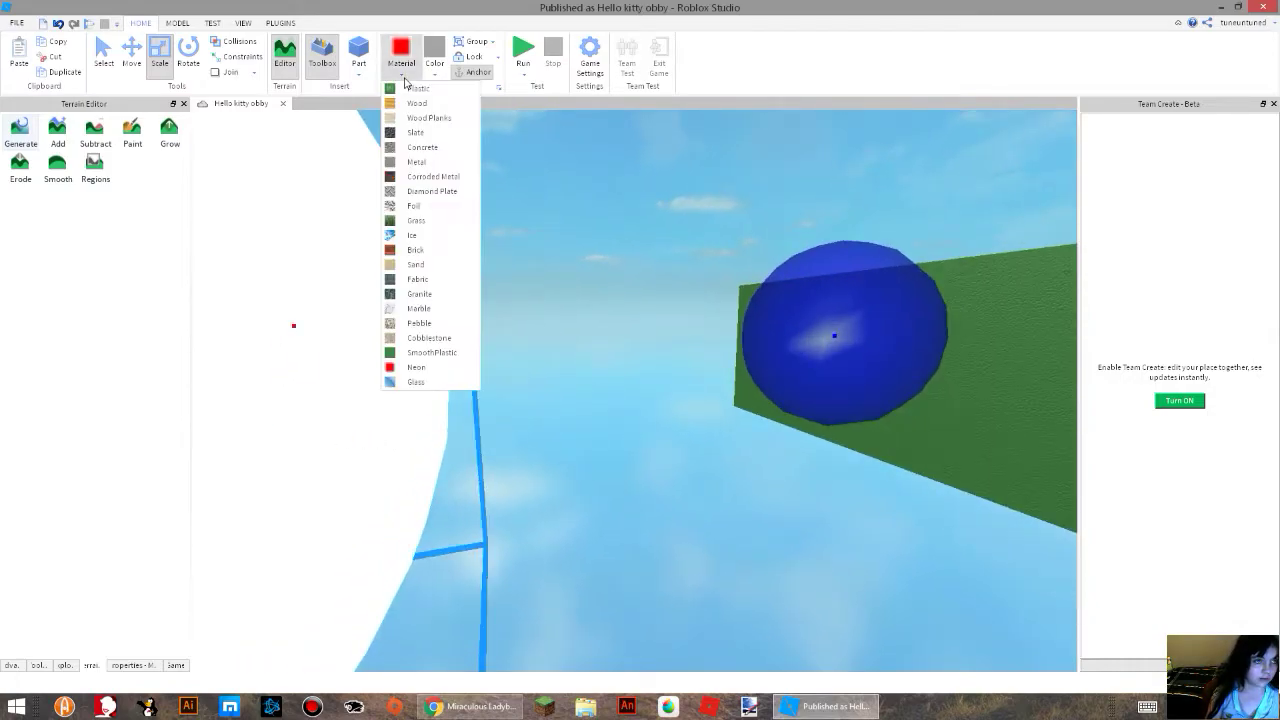
pyautogui.click(403, 382)
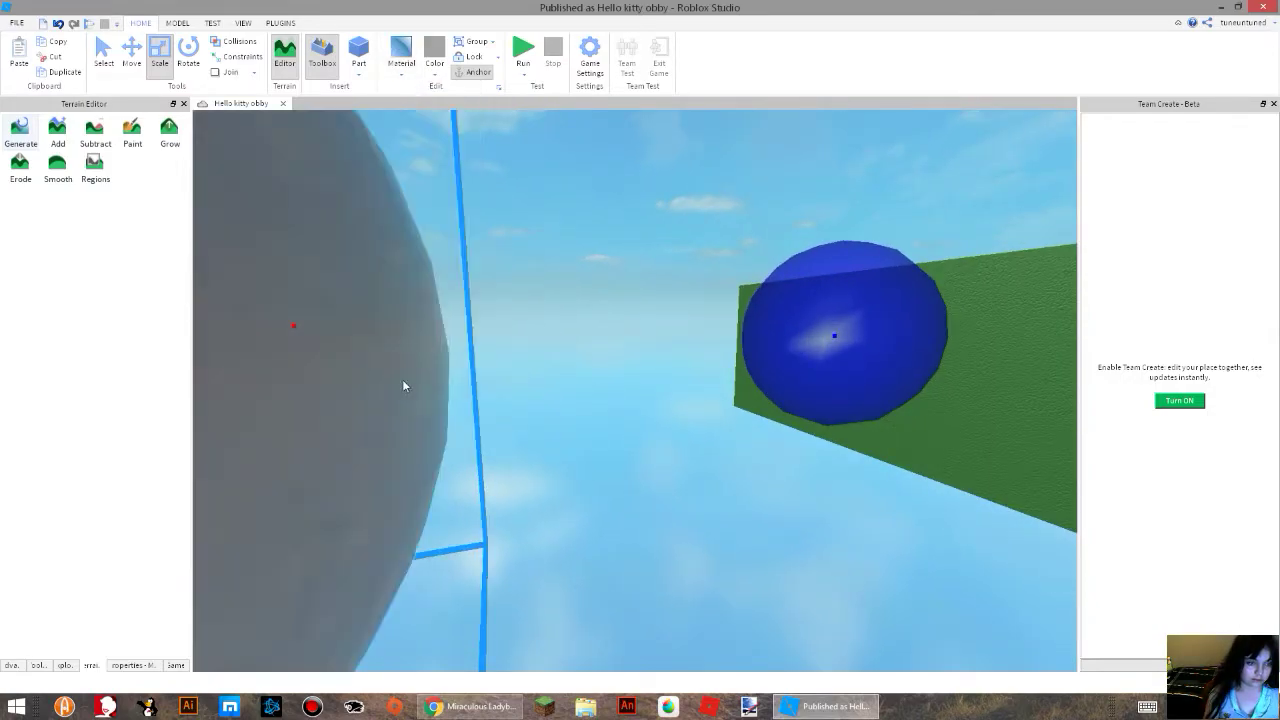
pyautogui.scroll(-6, 438, 371)
pyautogui.scroll(8, 440, 370)
pyautogui.scroll(-5, 440, 370)
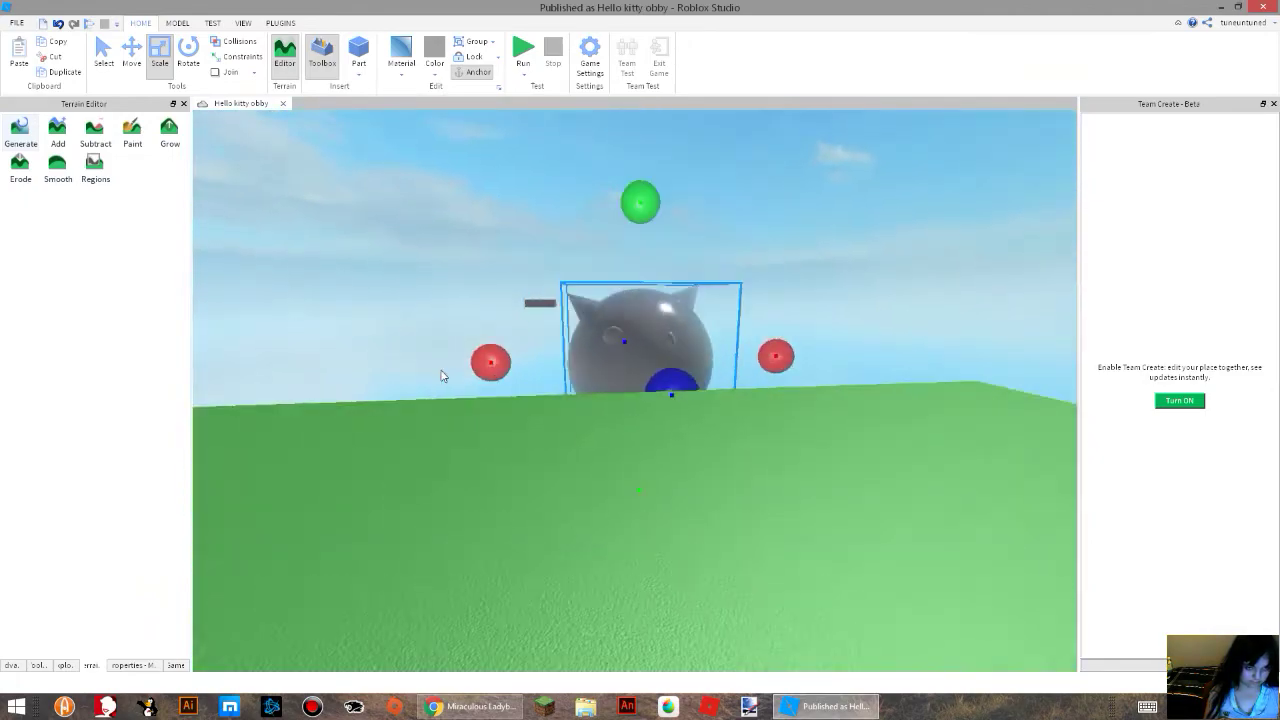
pyautogui.scroll(3, 443, 371)
pyautogui.moveTo(452, 355); pyautogui.dragTo(420, 347, button='right')
pyautogui.scroll(-5, 420, 347)
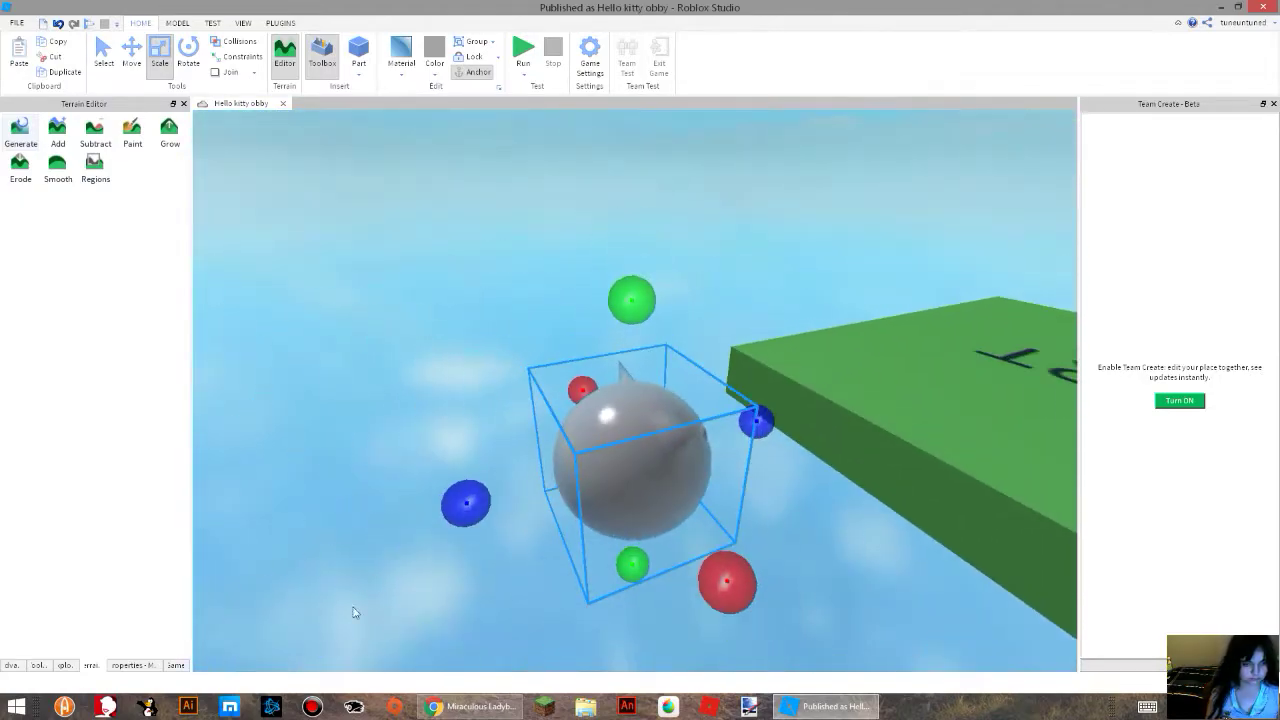
# Show the kitty mesh's properties and set its material to SmoothPlastic.
pyautogui.click(150, 667)
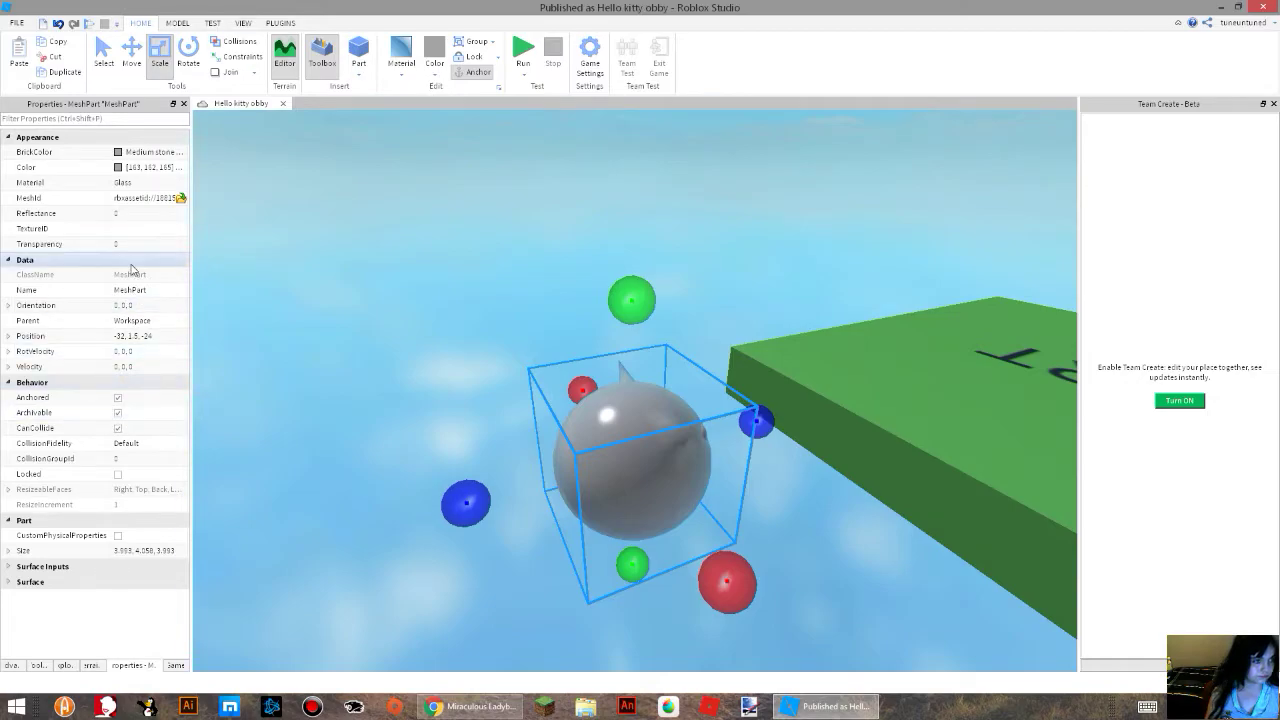
pyautogui.click(434, 70)
pyautogui.click(403, 75)
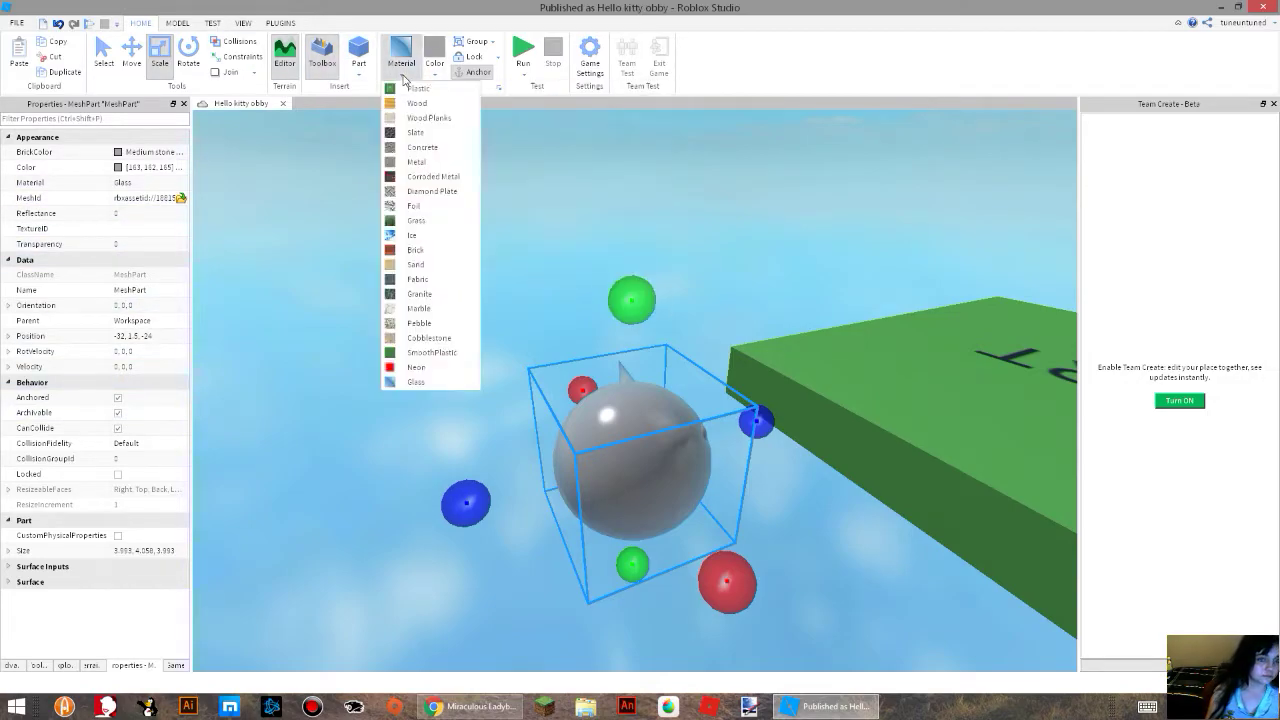
pyautogui.click(409, 353)
pyautogui.moveTo(467, 322); pyautogui.dragTo(464, 321, button='right')
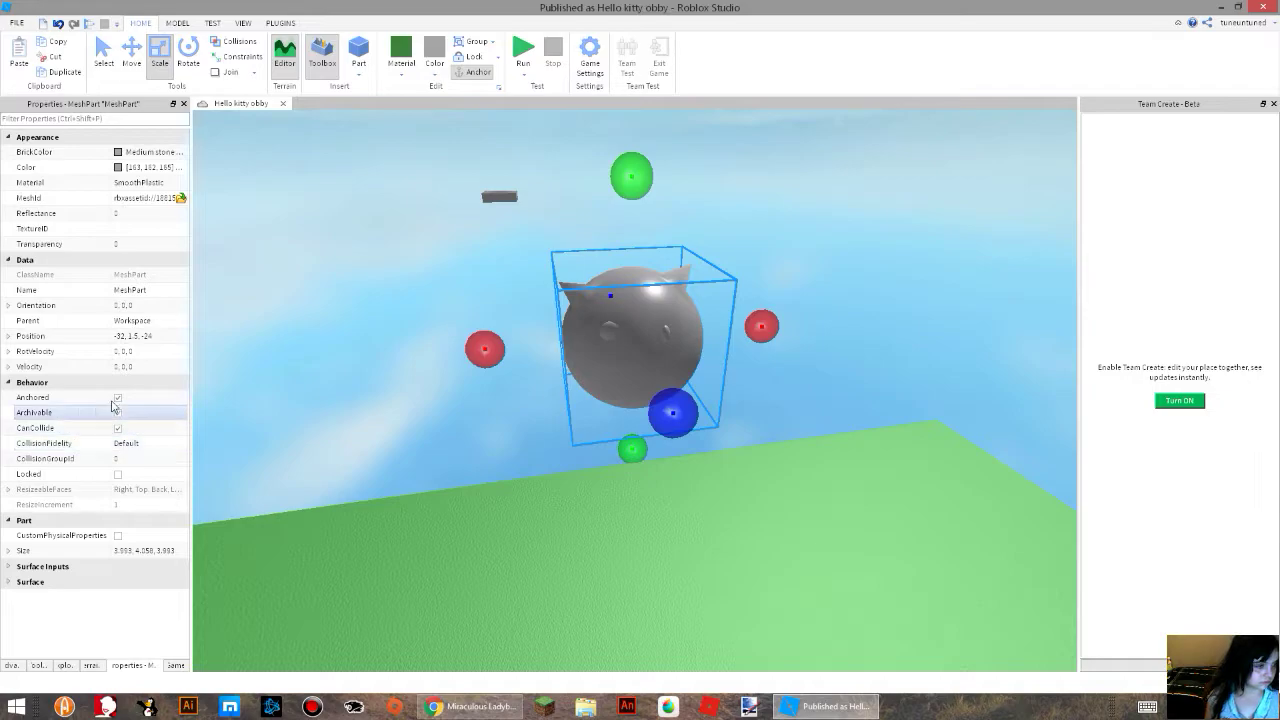
# Upload the image "hat texture hello kitty.png" as the kitty mesh's TextureID, finding the file with the search "ki".
pyautogui.click(145, 229)
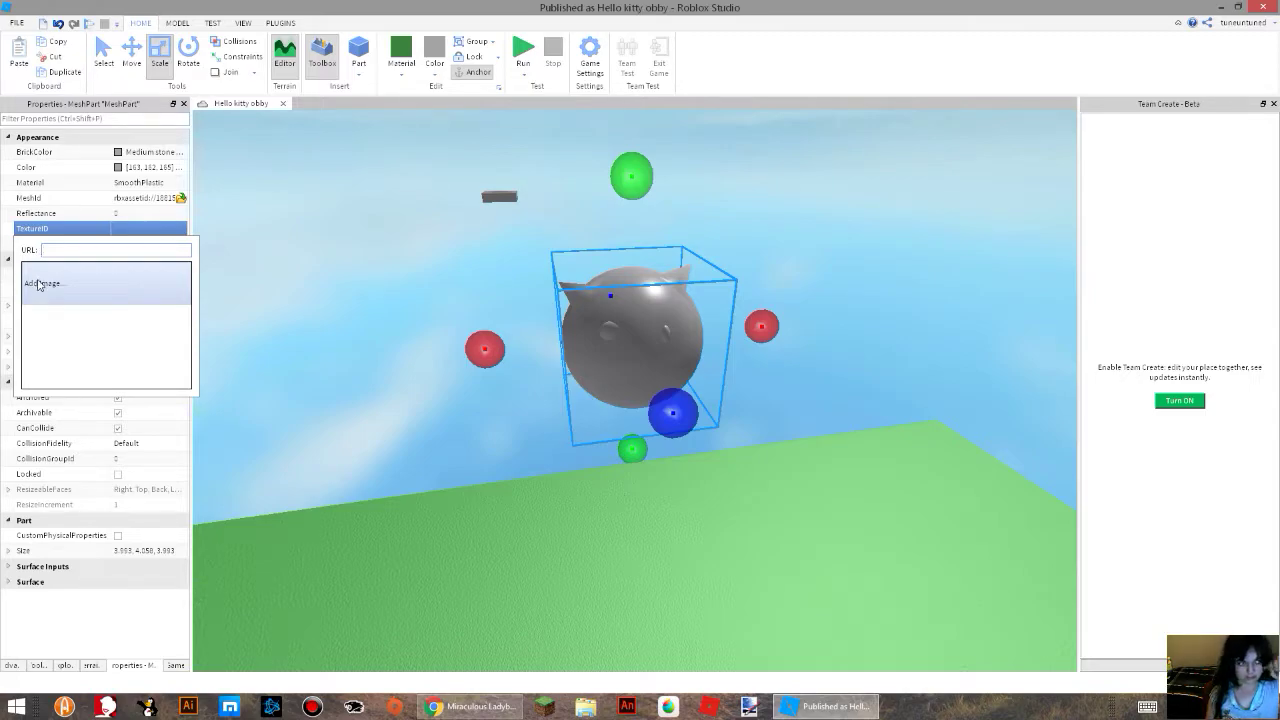
pyautogui.click(40, 284)
pyautogui.click(54, 290)
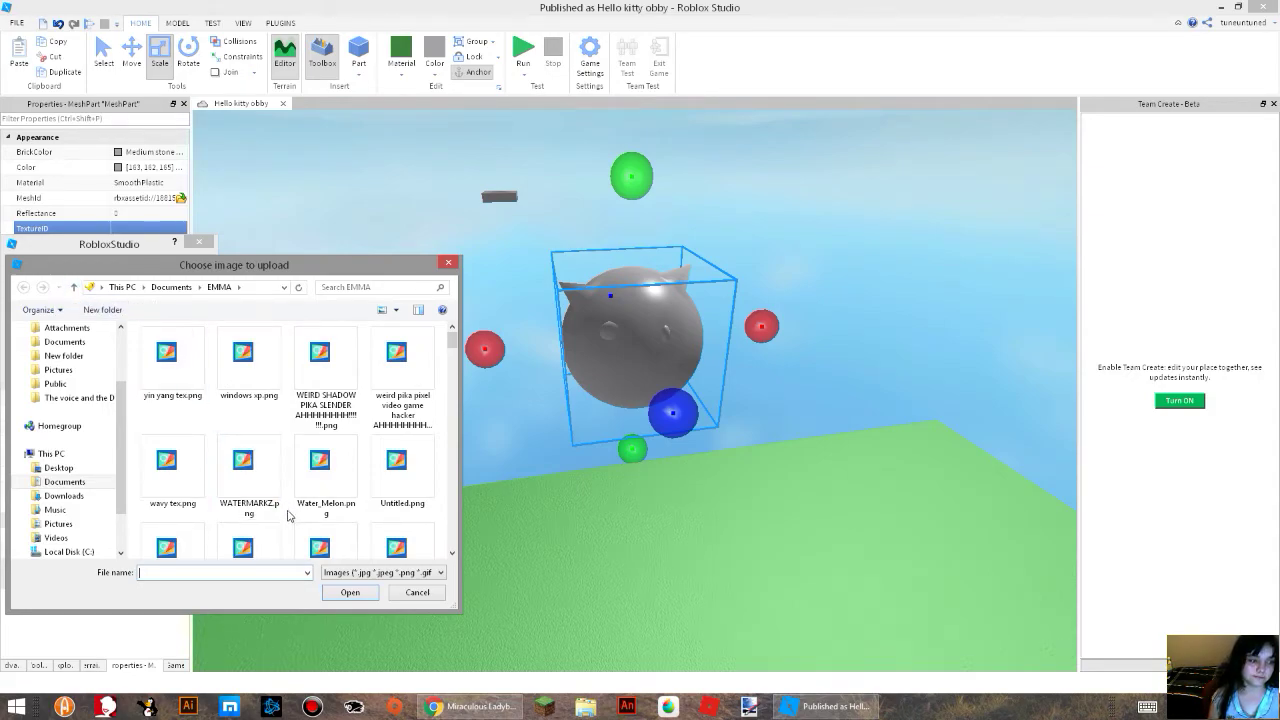
pyautogui.moveTo(451, 345)
pyautogui.mouseDown()
pyautogui.moveTo(437, 477)
pyautogui.moveTo(471, 381)
pyautogui.mouseUp()
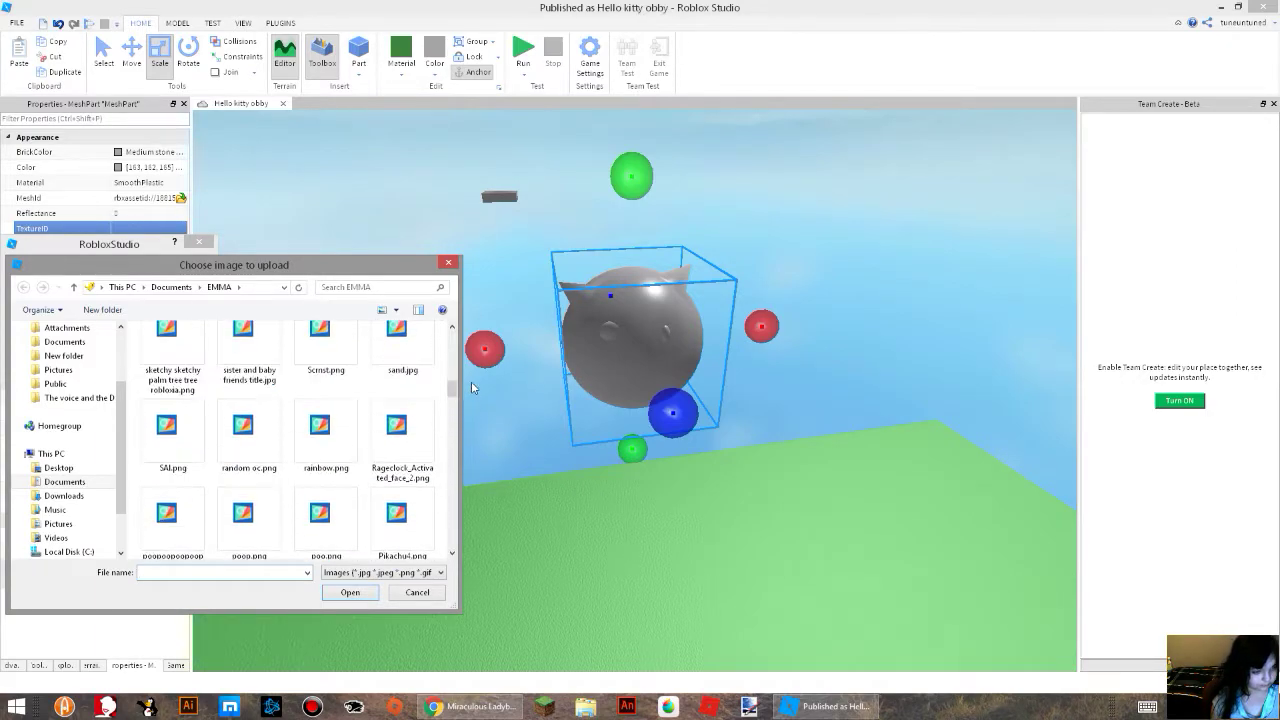
pyautogui.click(397, 289)
pyautogui.write('i')
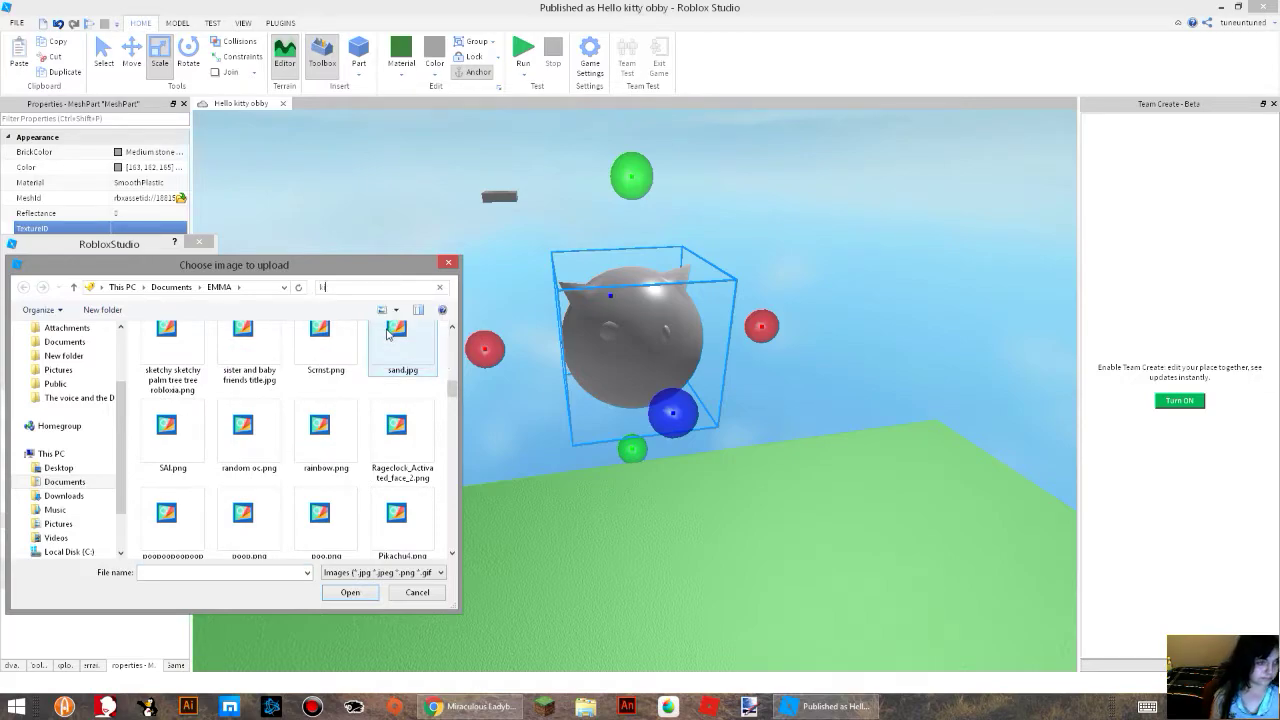
pyautogui.write('i')
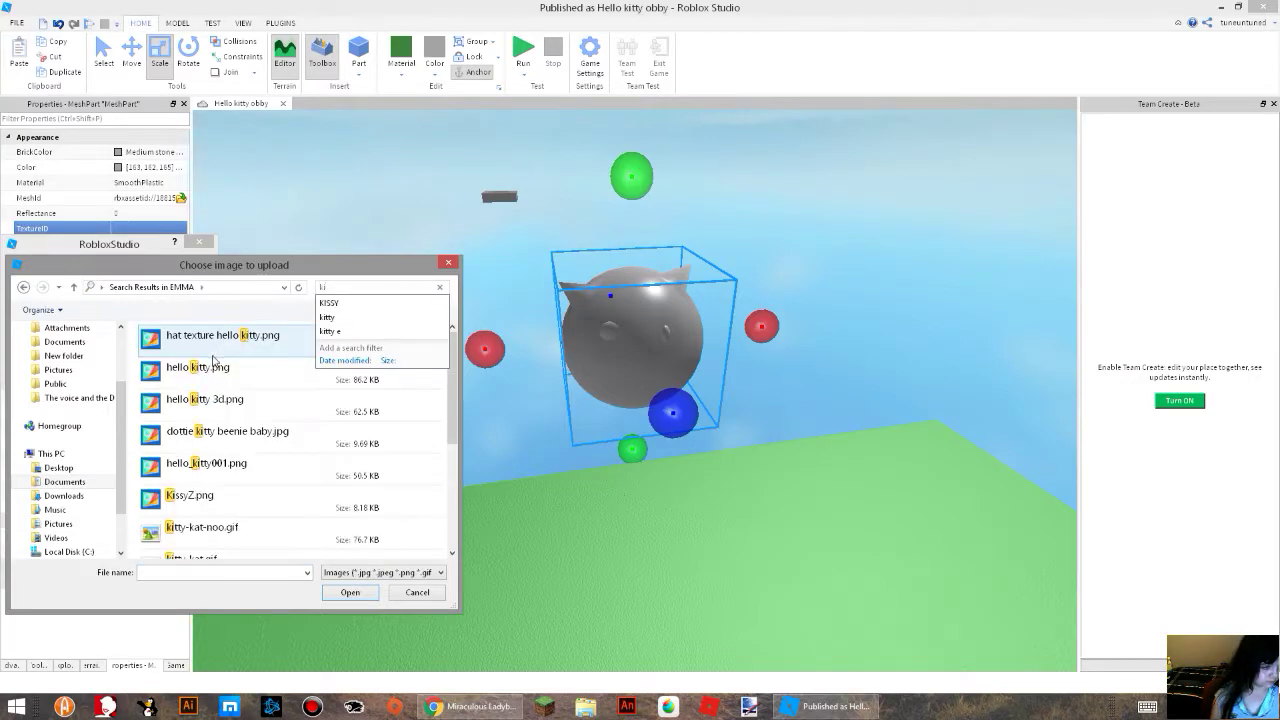
pyautogui.click(213, 352)
pyautogui.click(350, 592)
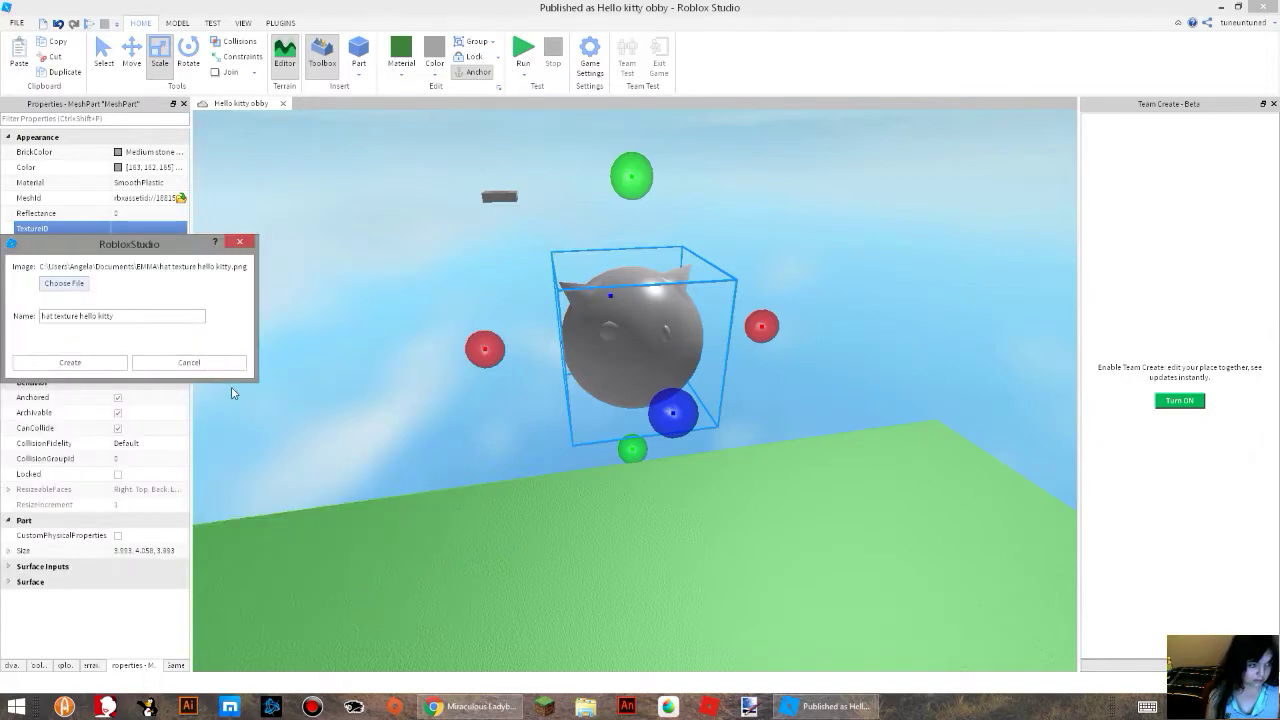
pyautogui.click(90, 367)
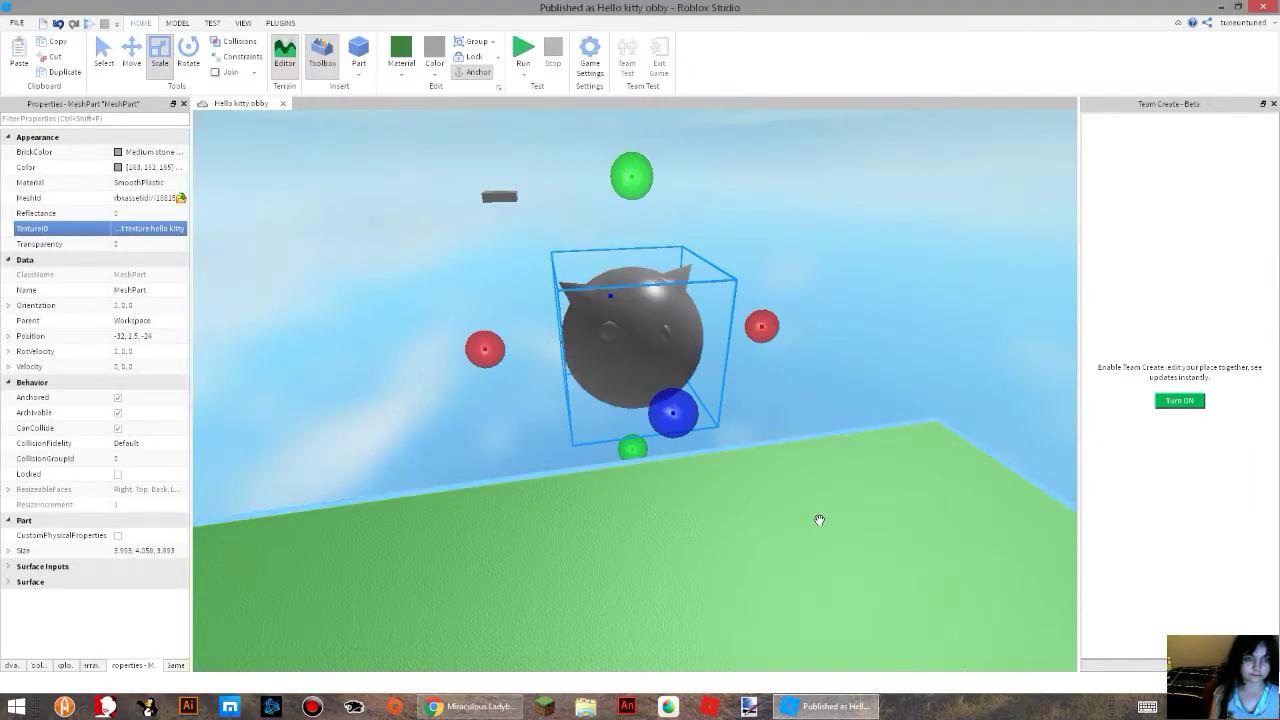
# Examine the textured kitty mesh's face and ears from several angles and distances.
pyautogui.moveTo(761, 508); pyautogui.dragTo(734, 551, button='right')
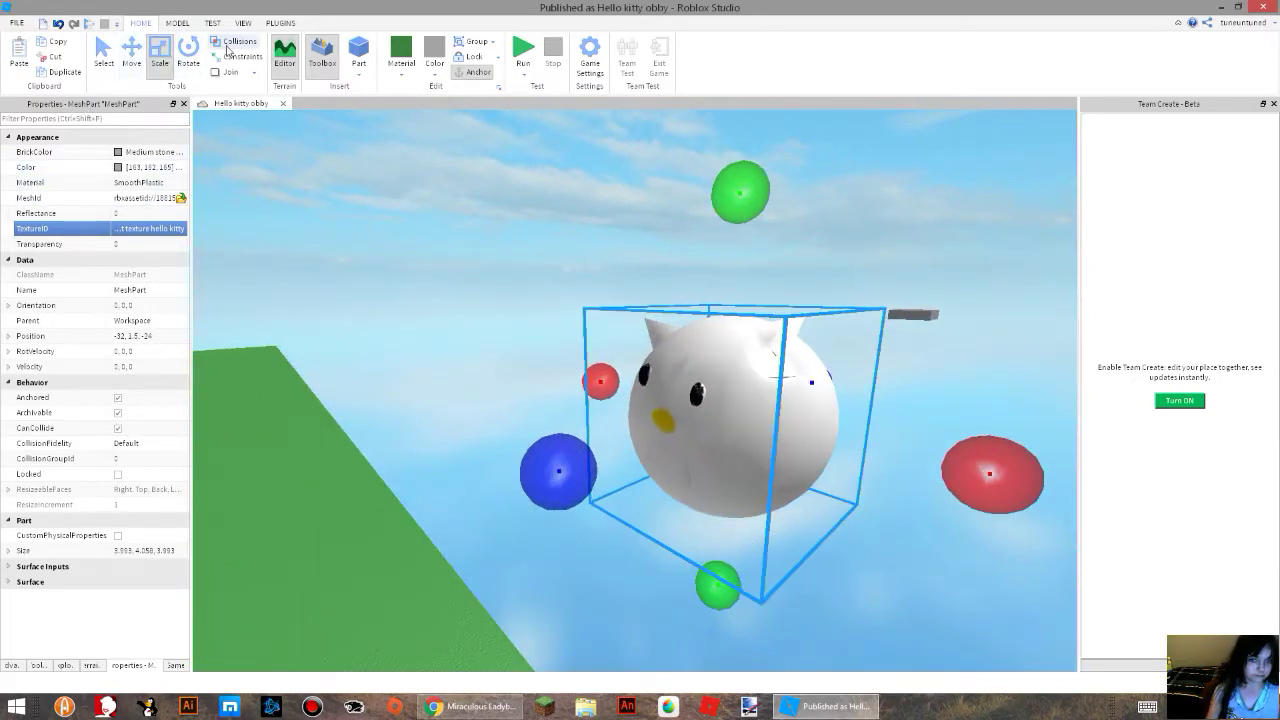
pyautogui.moveTo(920, 560); pyautogui.dragTo(923, 566, button='right')
pyautogui.press('w')
pyautogui.press('w')
pyautogui.moveTo(545, 436); pyautogui.dragTo(545, 436, button='right')
pyautogui.moveTo(463, 486); pyautogui.dragTo(463, 486, button='right')
pyautogui.scroll(2, 568, 445)
pyautogui.scroll(1, 553, 441)
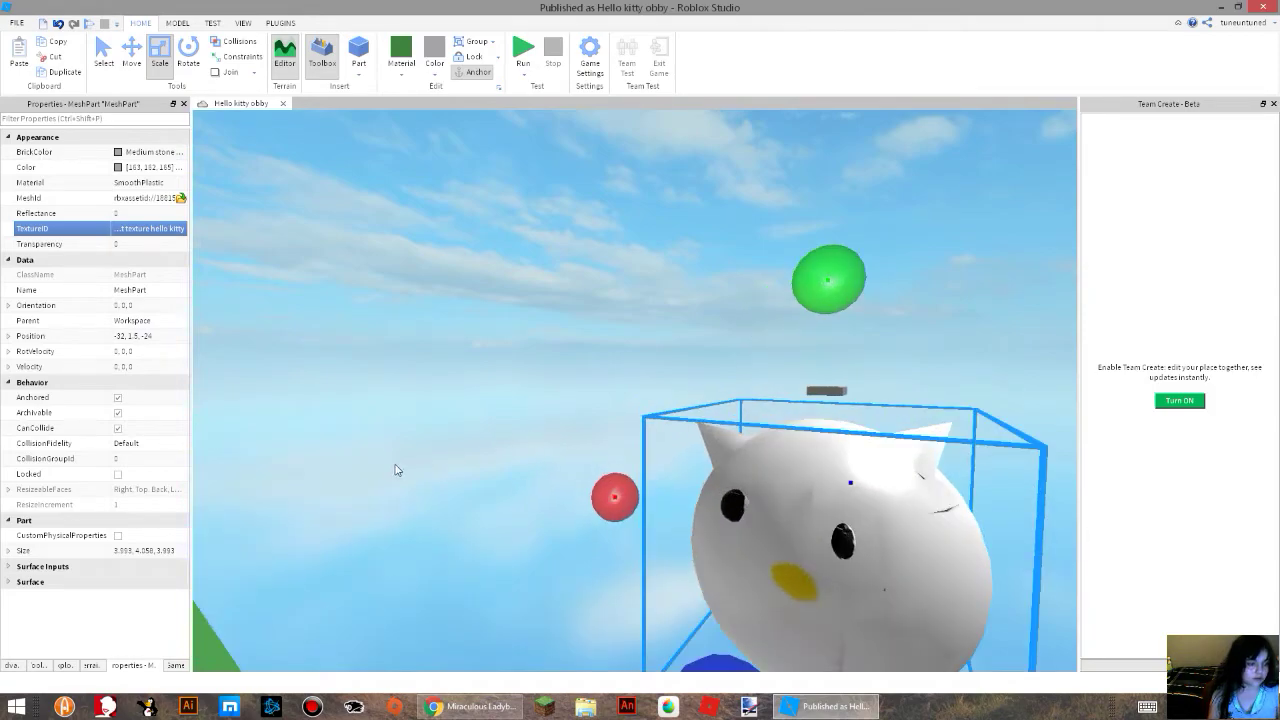
pyautogui.moveTo(395, 464); pyautogui.dragTo(395, 464, button='right')
pyautogui.moveTo(418, 596); pyautogui.dragTo(418, 596, button='right')
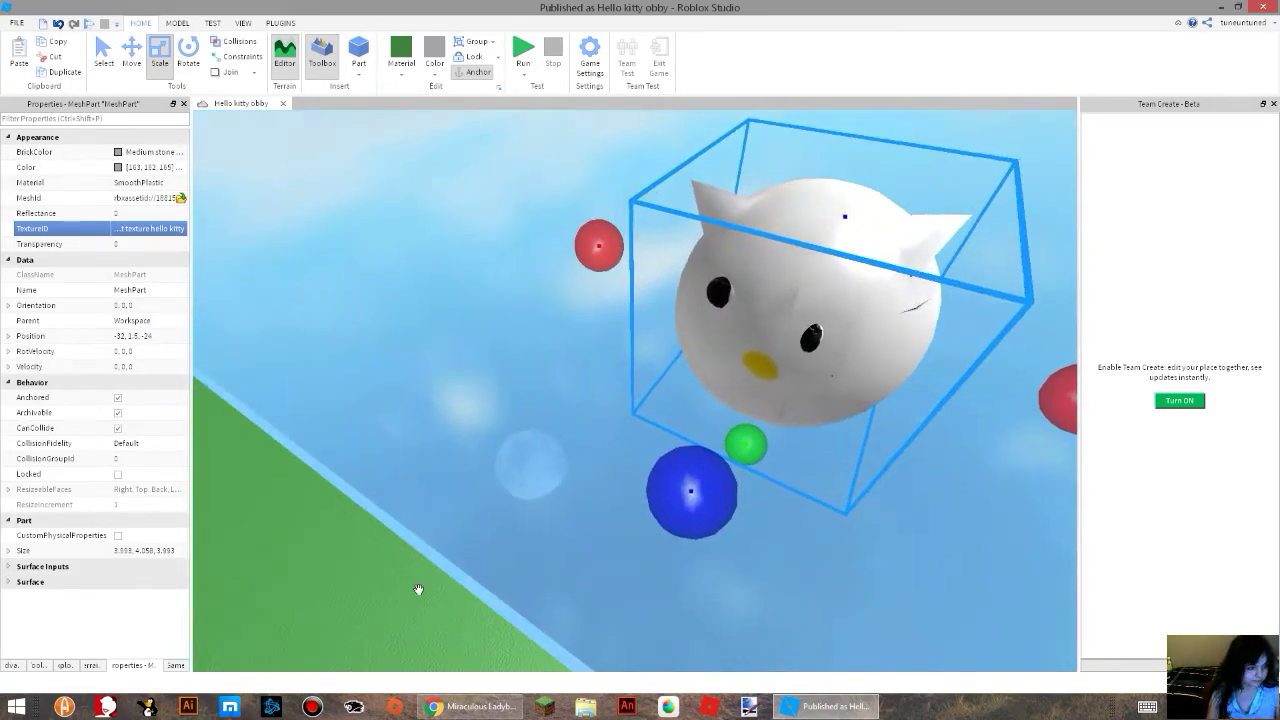
# Turn off CanCollide for the kitty mesh and play-test the place with an avatar, ending the test.
pyautogui.click(118, 428)
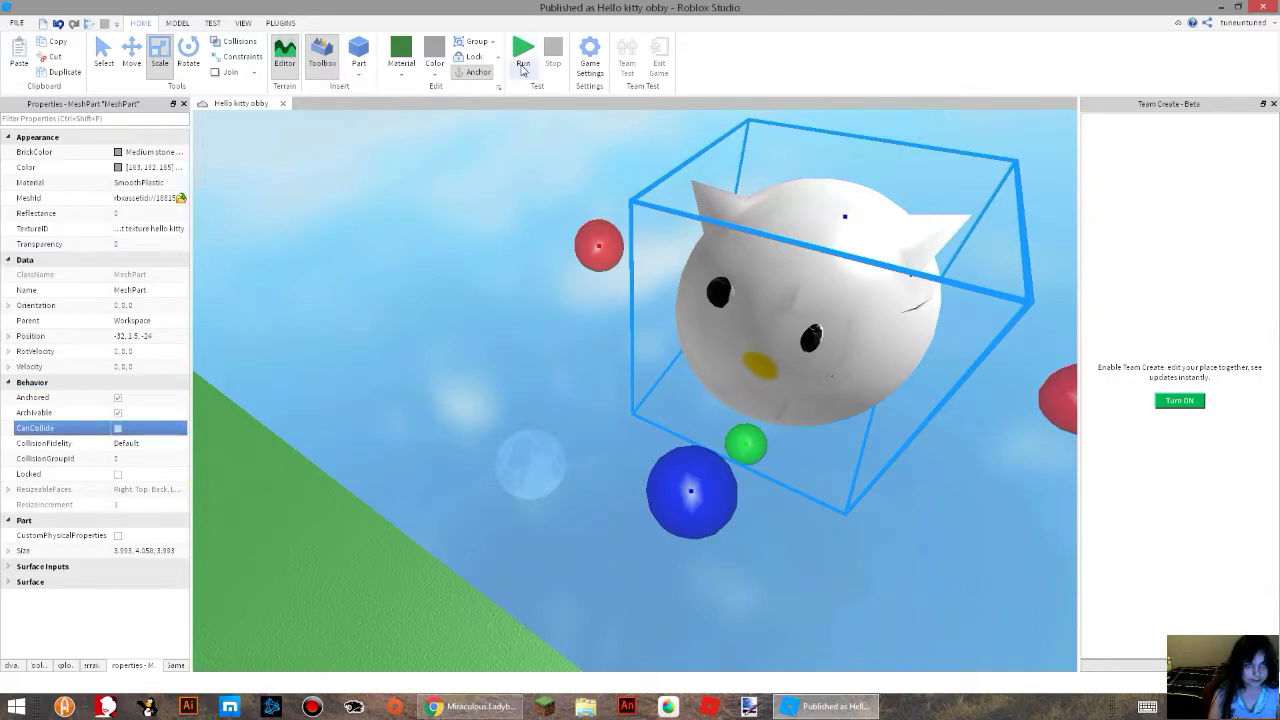
pyautogui.click(548, 104)
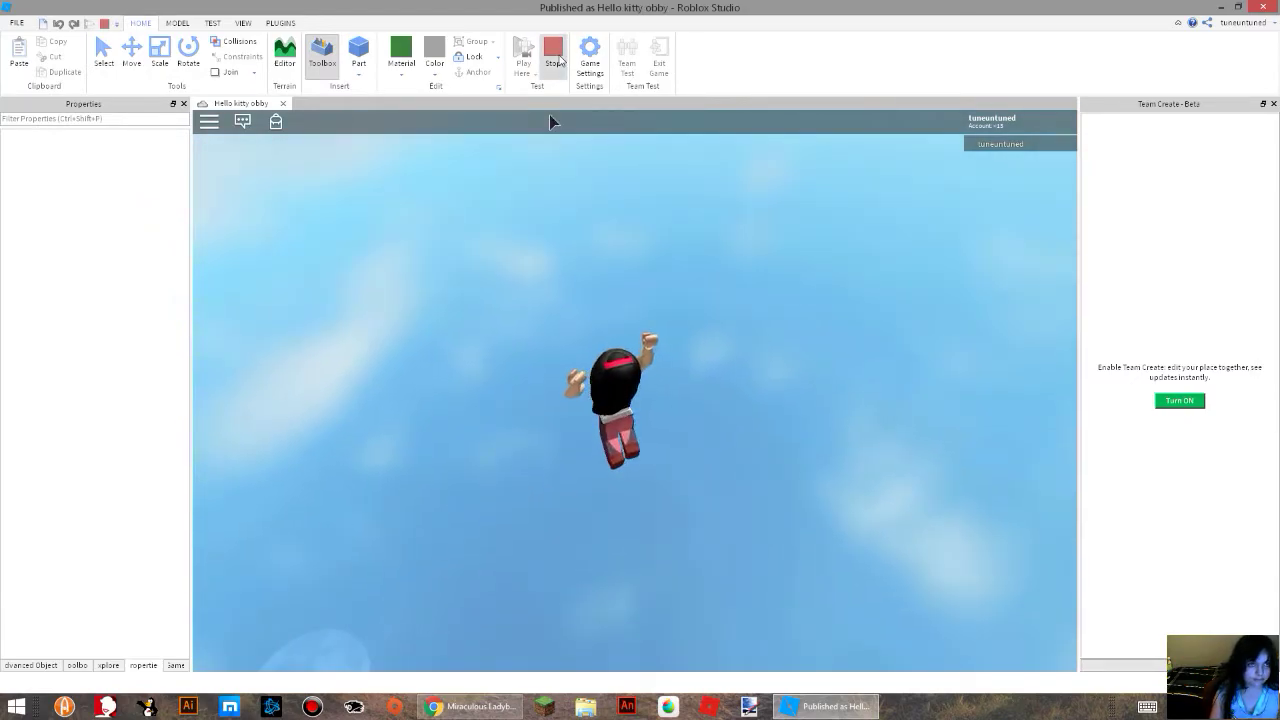
pyautogui.click(553, 55)
# Check the kitty mesh in the Explorer and its properties, and examine it from several sides beside the green platform.
pyautogui.click(62, 665)
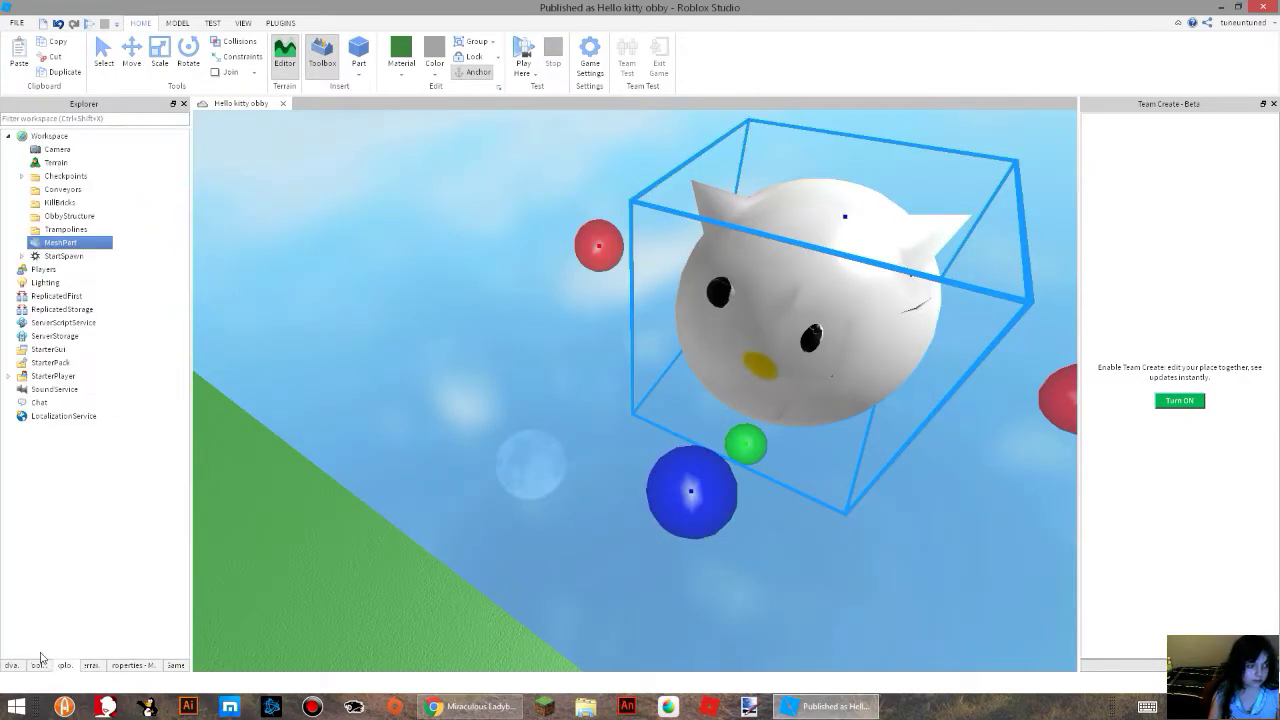
pyautogui.click(133, 665)
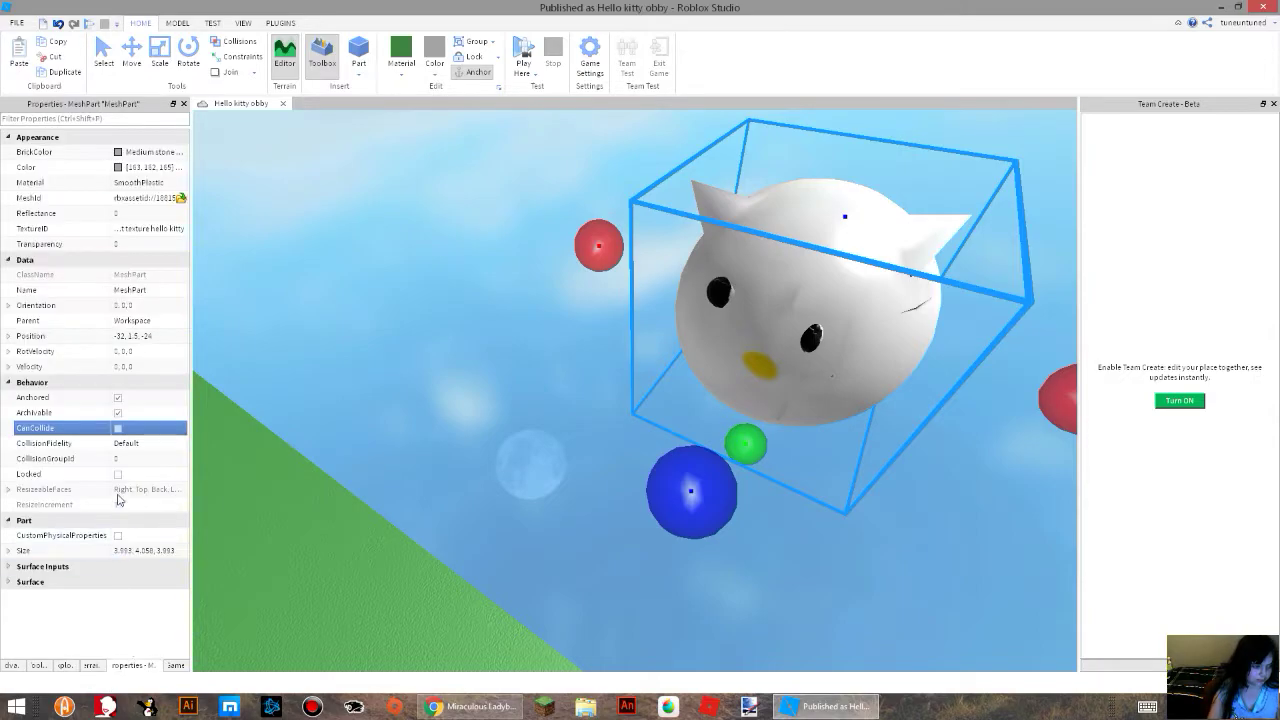
pyautogui.moveTo(634, 411); pyautogui.dragTo(634, 411, button='right')
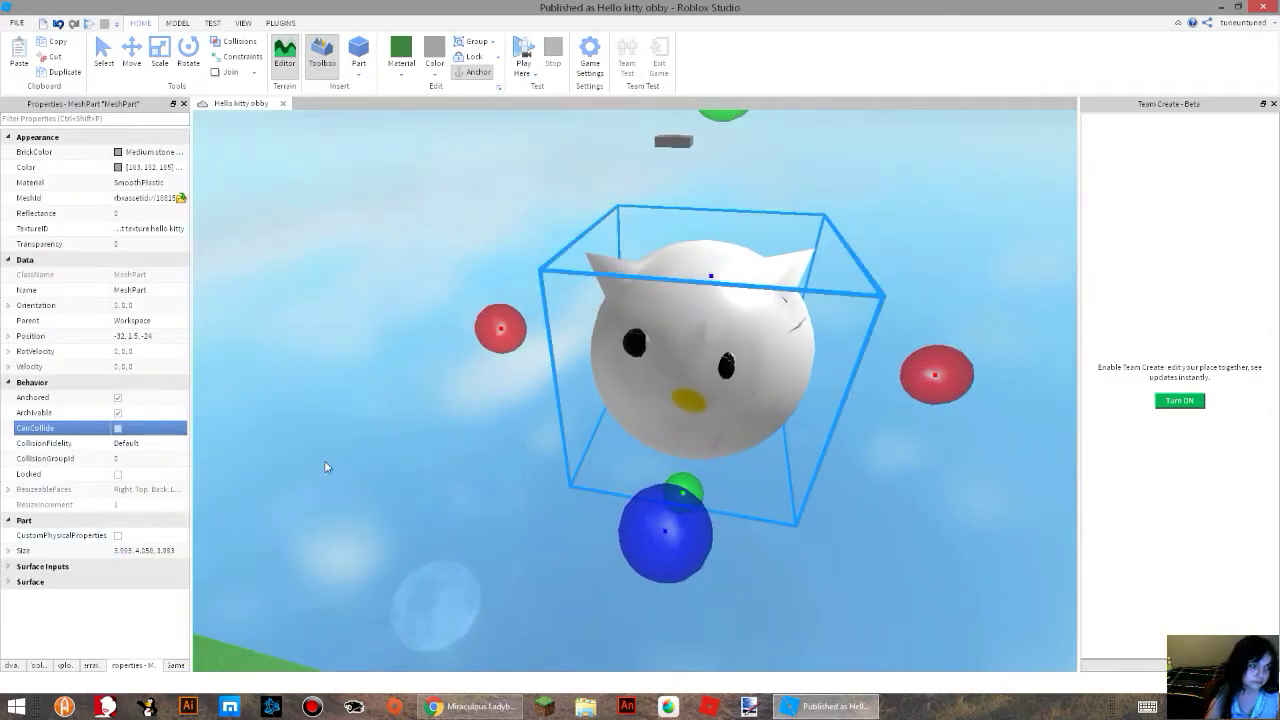
pyautogui.scroll(-6, 237, 486)
pyautogui.scroll(5, 666, 440)
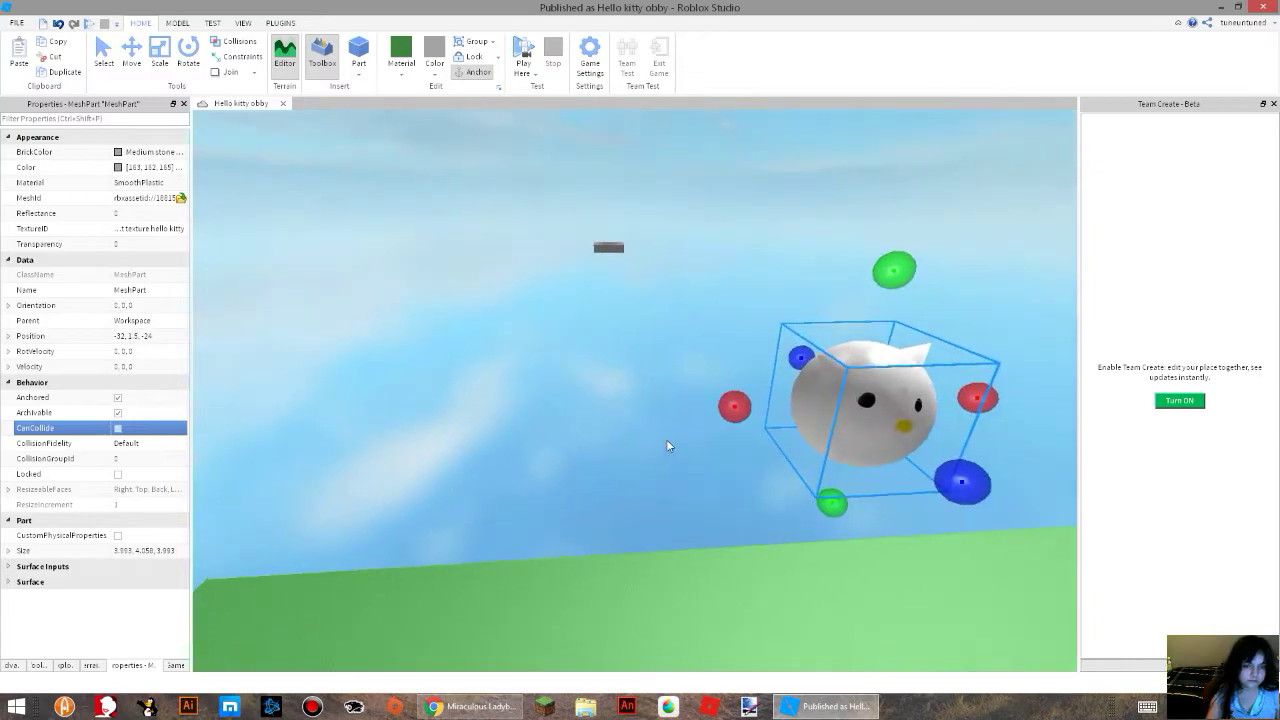
pyautogui.moveTo(781, 386); pyautogui.dragTo(561, 317, button='right')
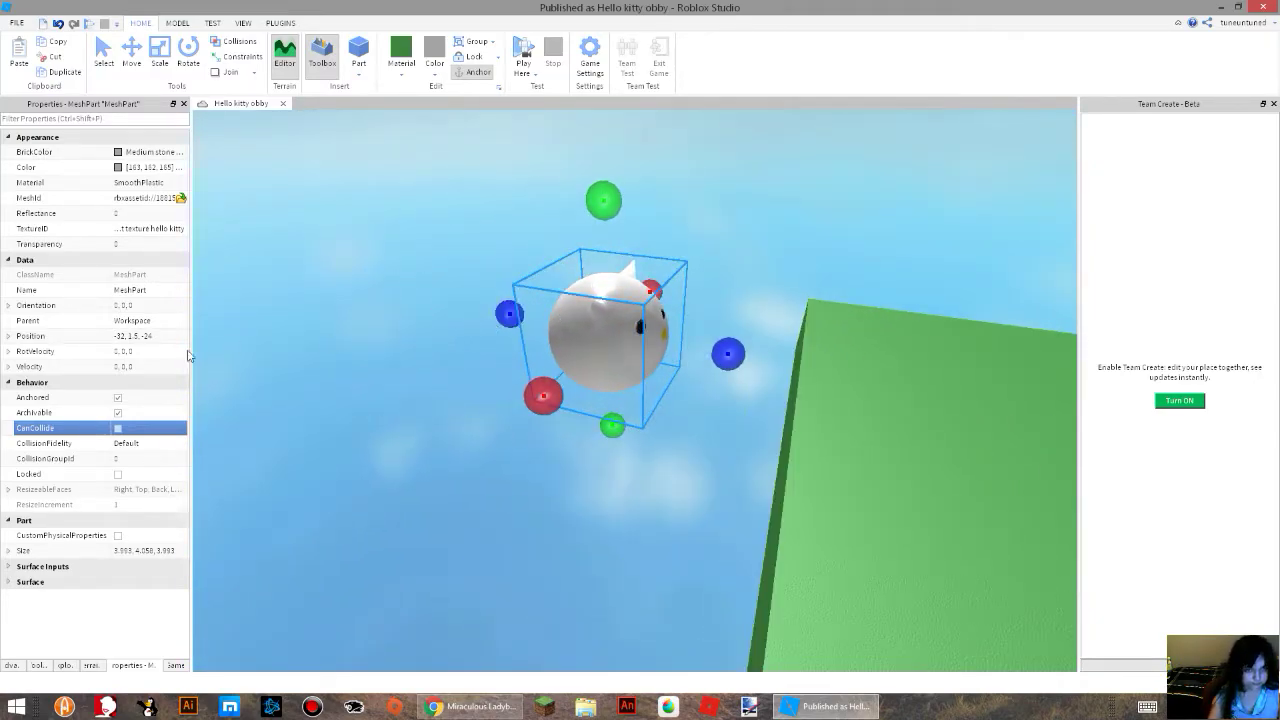
pyautogui.moveTo(367, 464); pyautogui.dragTo(640, 482, button='right')
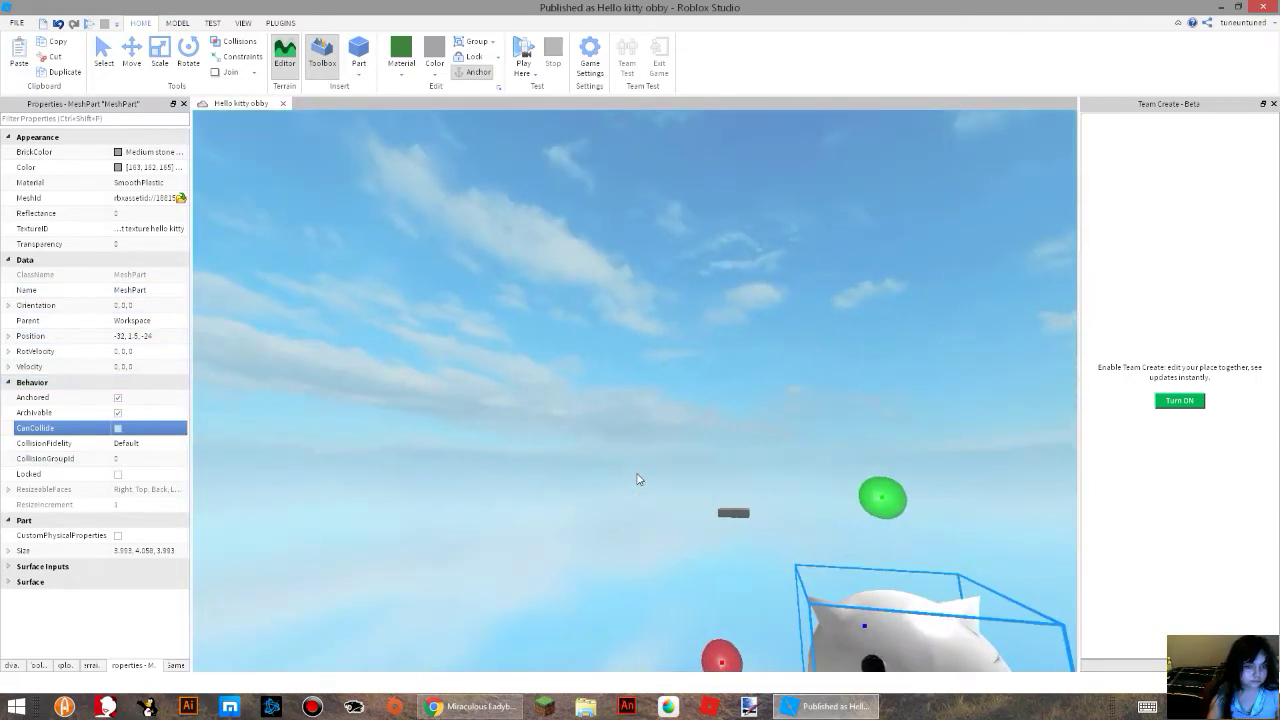
# Apply the Neon material to the textured kitty mesh and check how it looks.
pyautogui.press('d')
pyautogui.press('s')
pyautogui.click(400, 68)
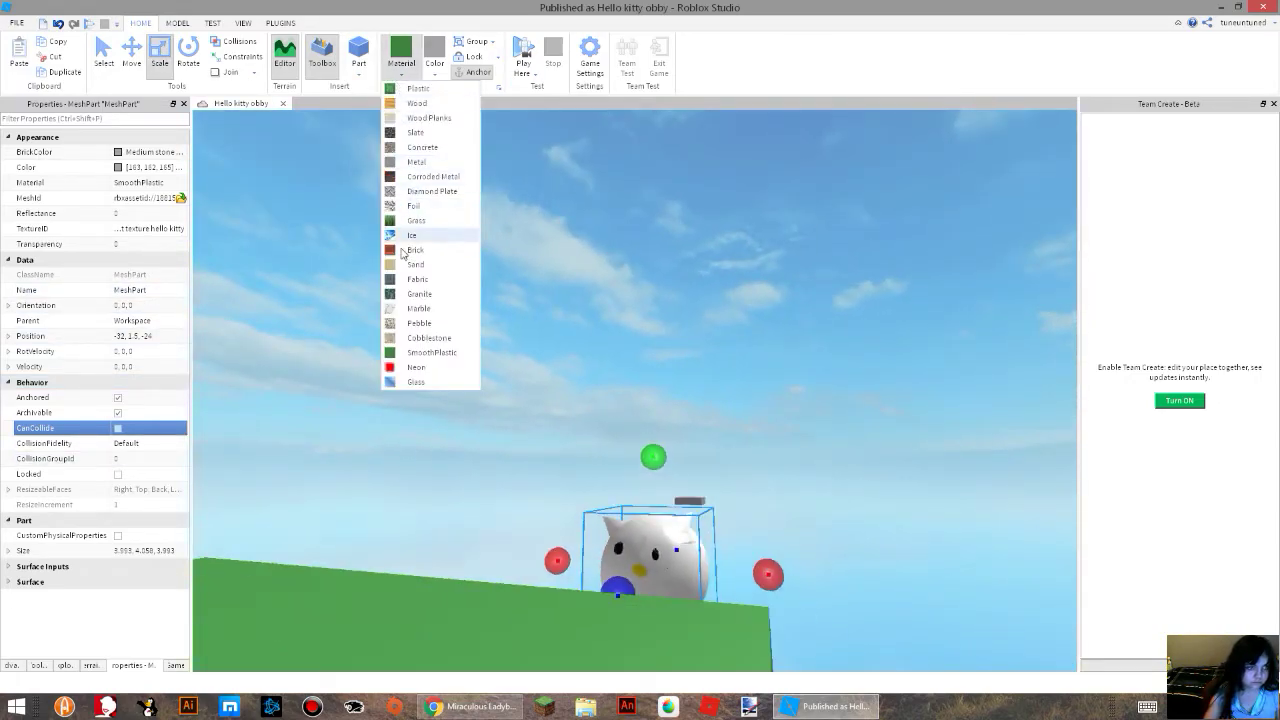
pyautogui.click(423, 372)
pyautogui.press('w')
pyautogui.moveTo(578, 118); pyautogui.dragTo(707, 294, button='right')
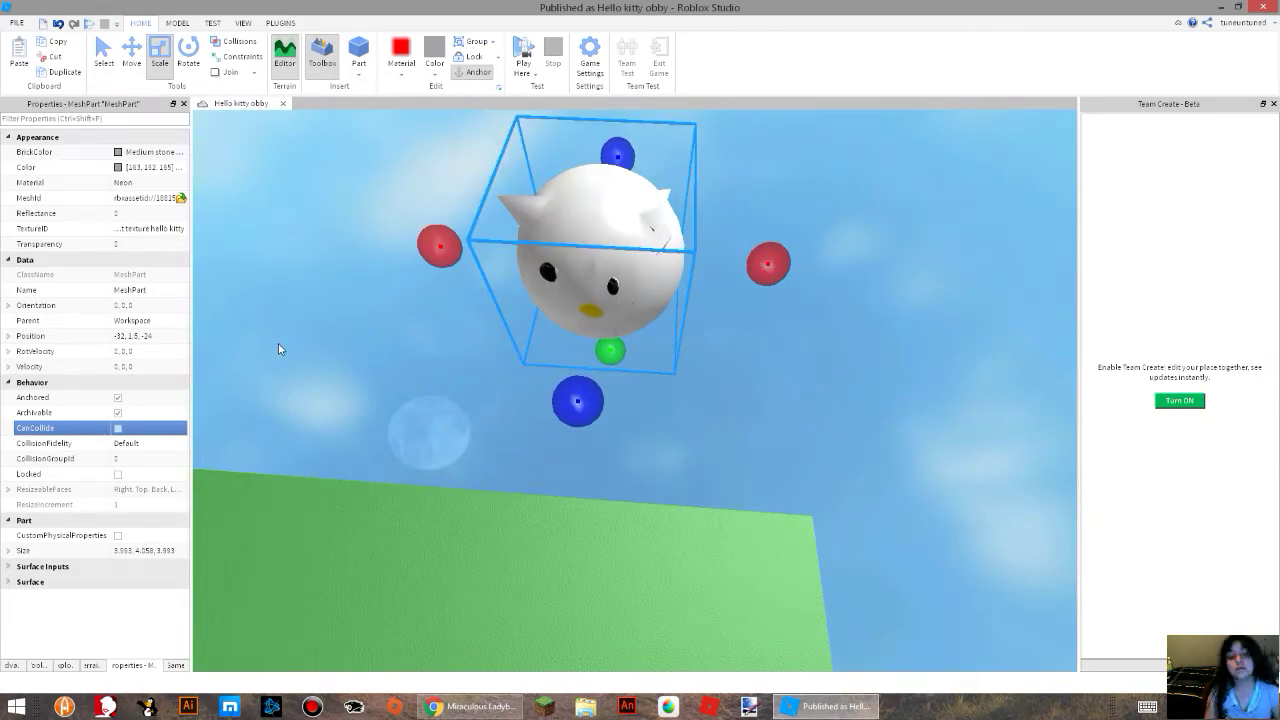
# Try the Concrete, Plastic, Wood and Diamond Plate materials on the kitty mesh.
pyautogui.click(400, 67)
pyautogui.click(413, 147)
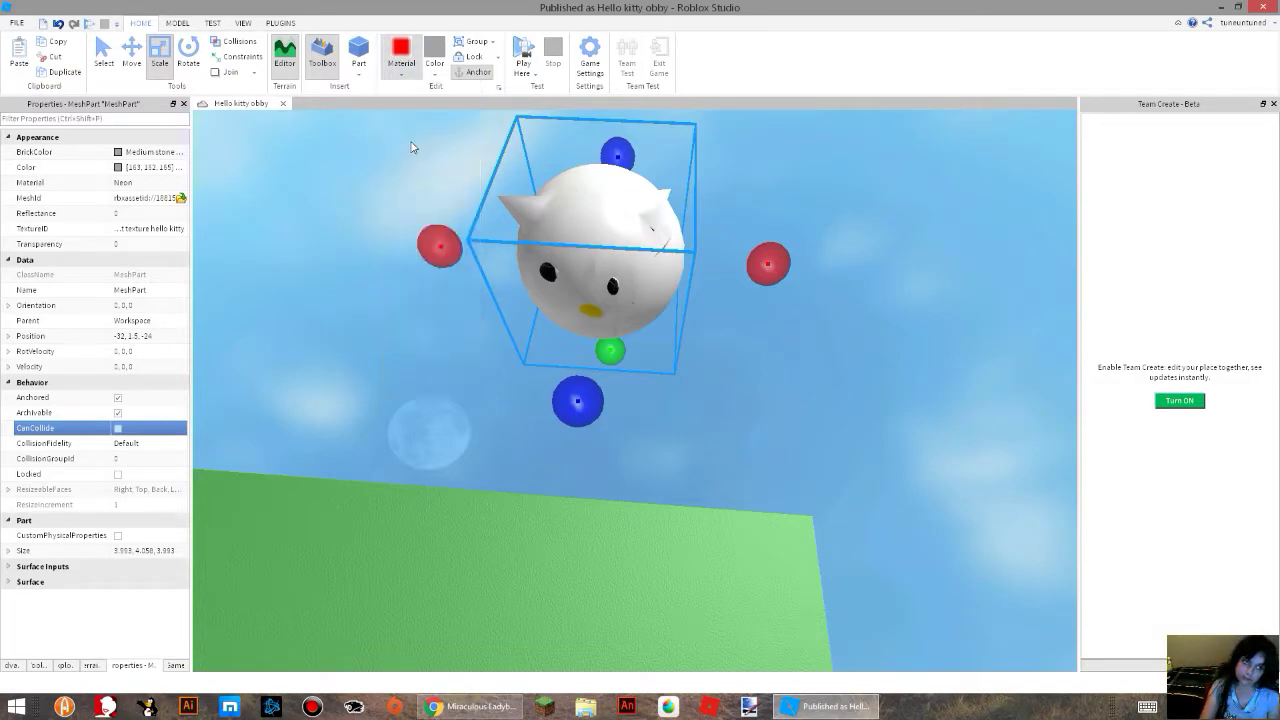
pyautogui.click(401, 62)
pyautogui.click(412, 93)
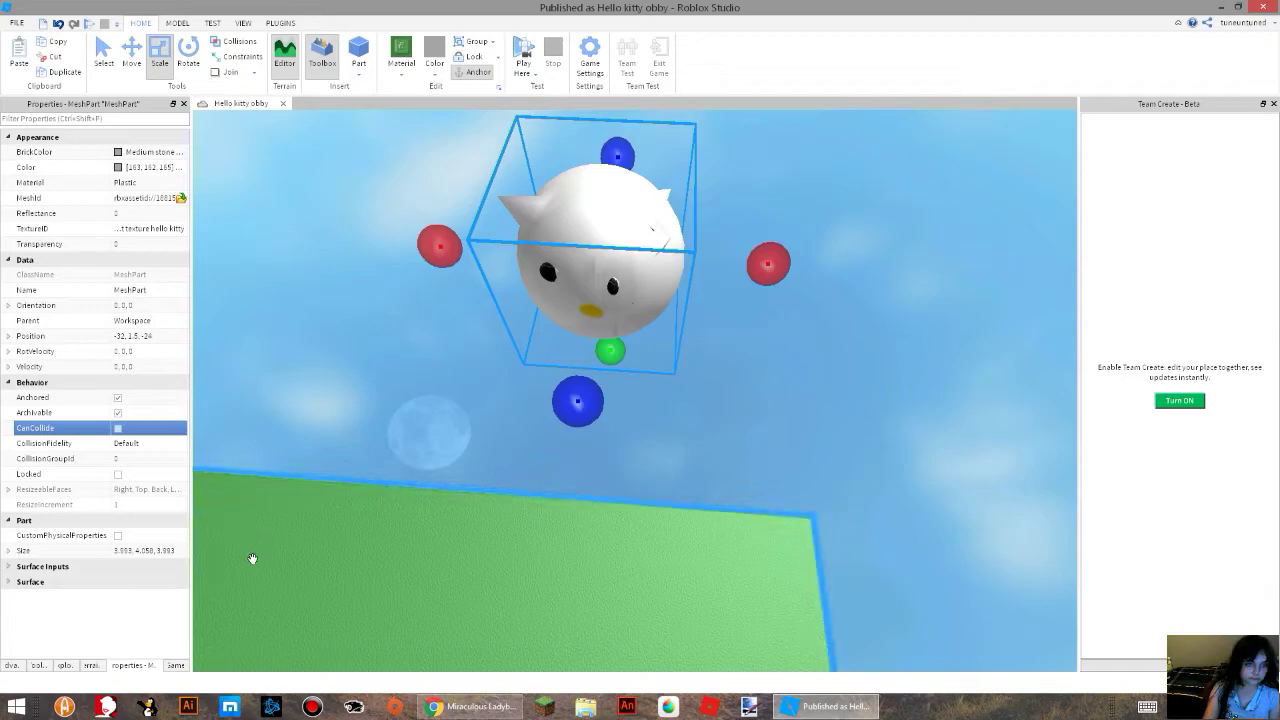
pyautogui.click(402, 65)
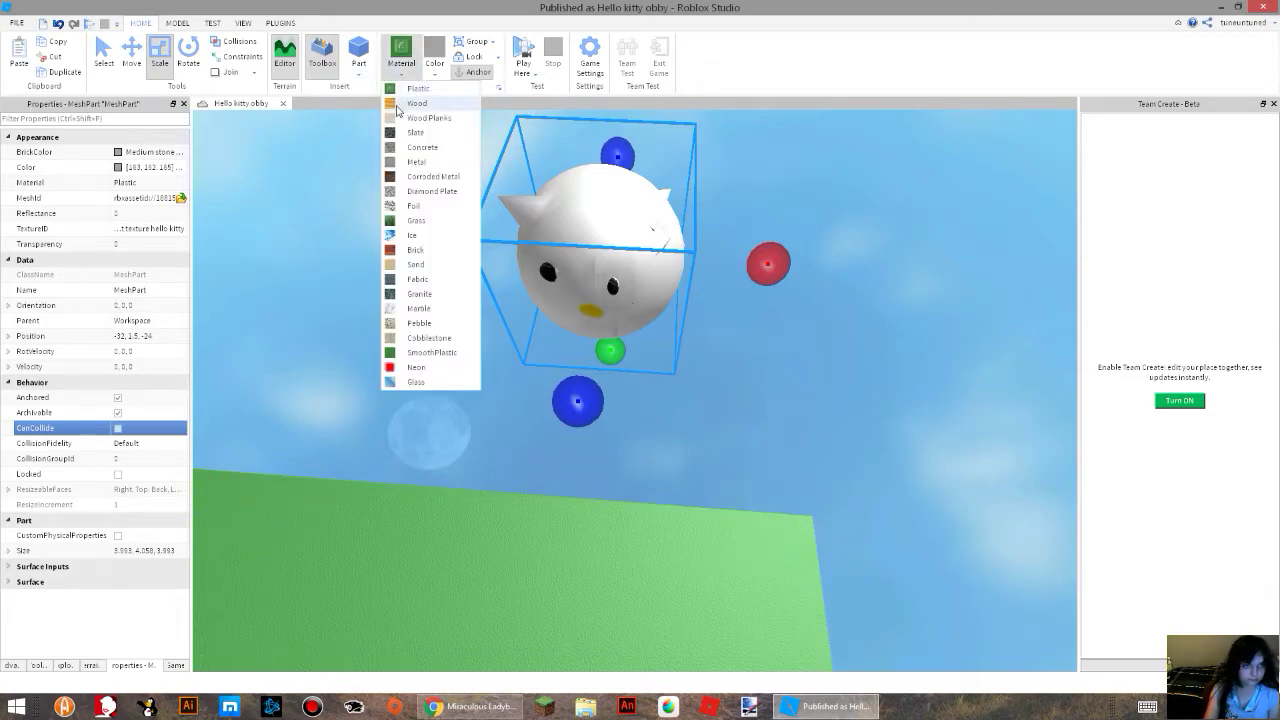
pyautogui.click(397, 105)
pyautogui.click(399, 68)
pyautogui.click(408, 191)
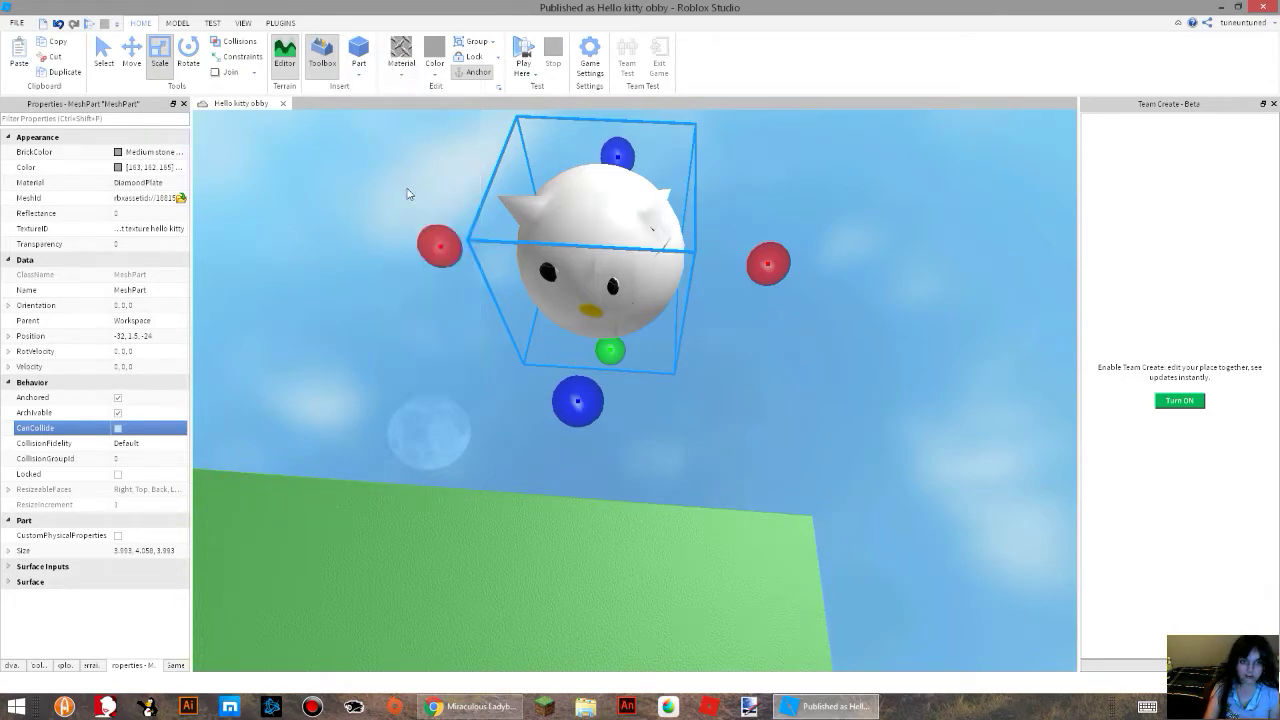
# Apply the Grass material to the kitty mesh and check its entry in the Explorer and its properties.
pyautogui.click(404, 72)
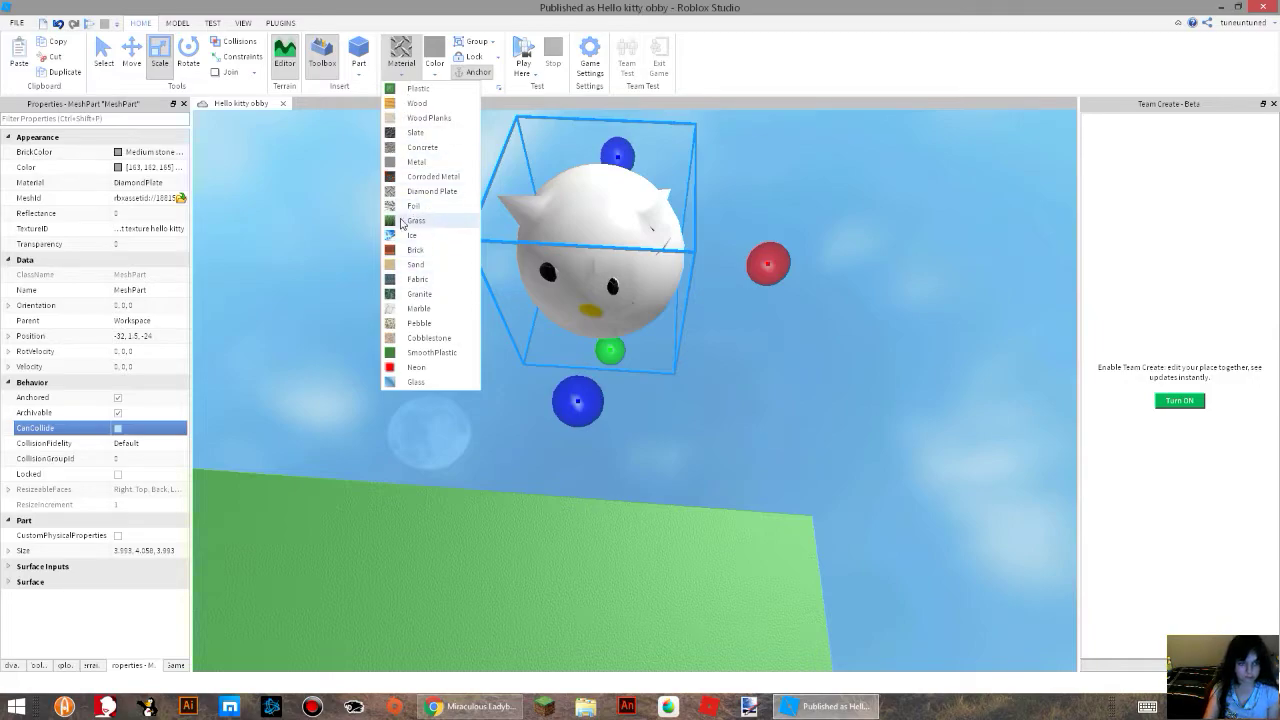
pyautogui.click(401, 221)
pyautogui.moveTo(676, 528); pyautogui.dragTo(676, 528, button='right')
pyautogui.moveTo(667, 456); pyautogui.dragTo(667, 456, button='right')
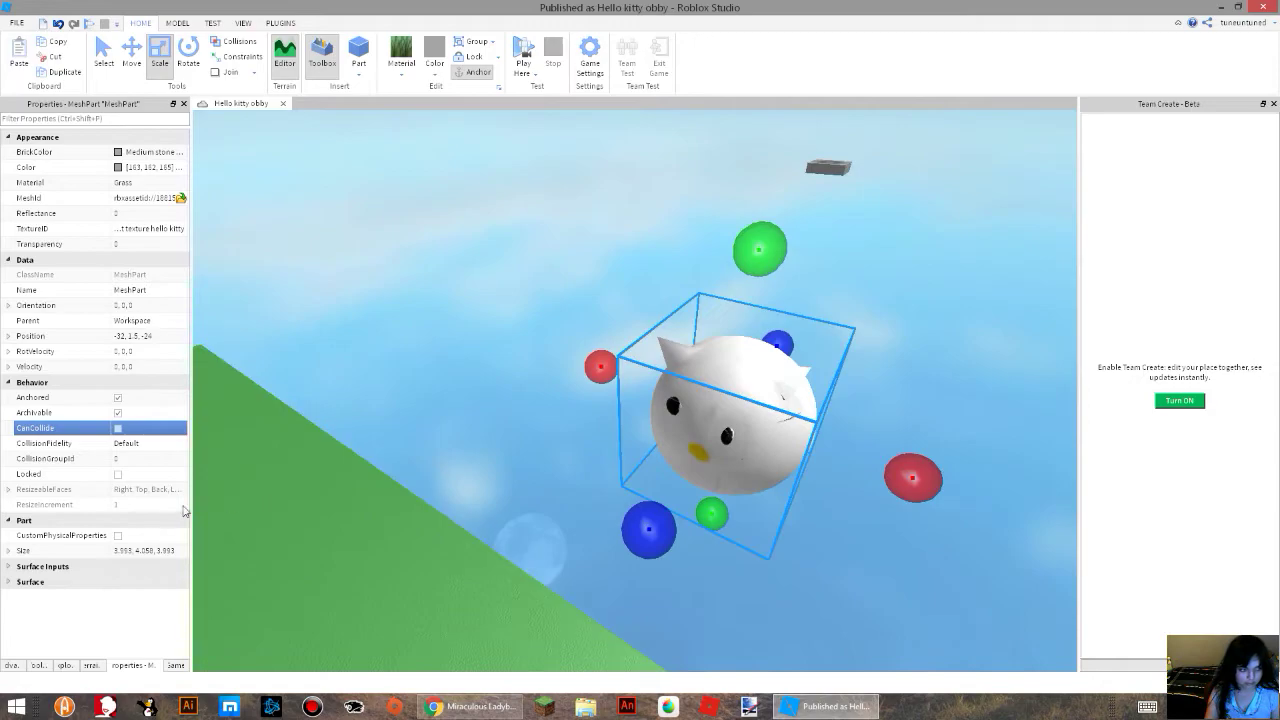
pyautogui.click(87, 666)
pyautogui.click(63, 666)
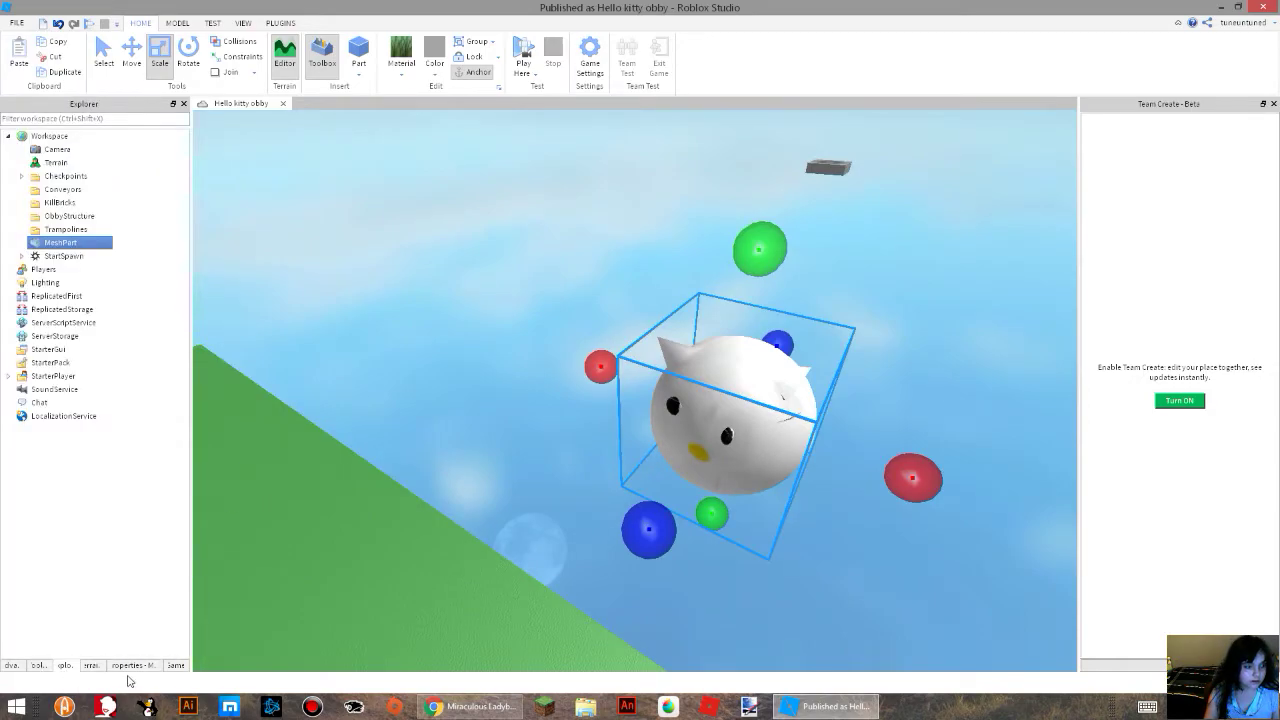
pyautogui.click(174, 666)
pyautogui.click(155, 665)
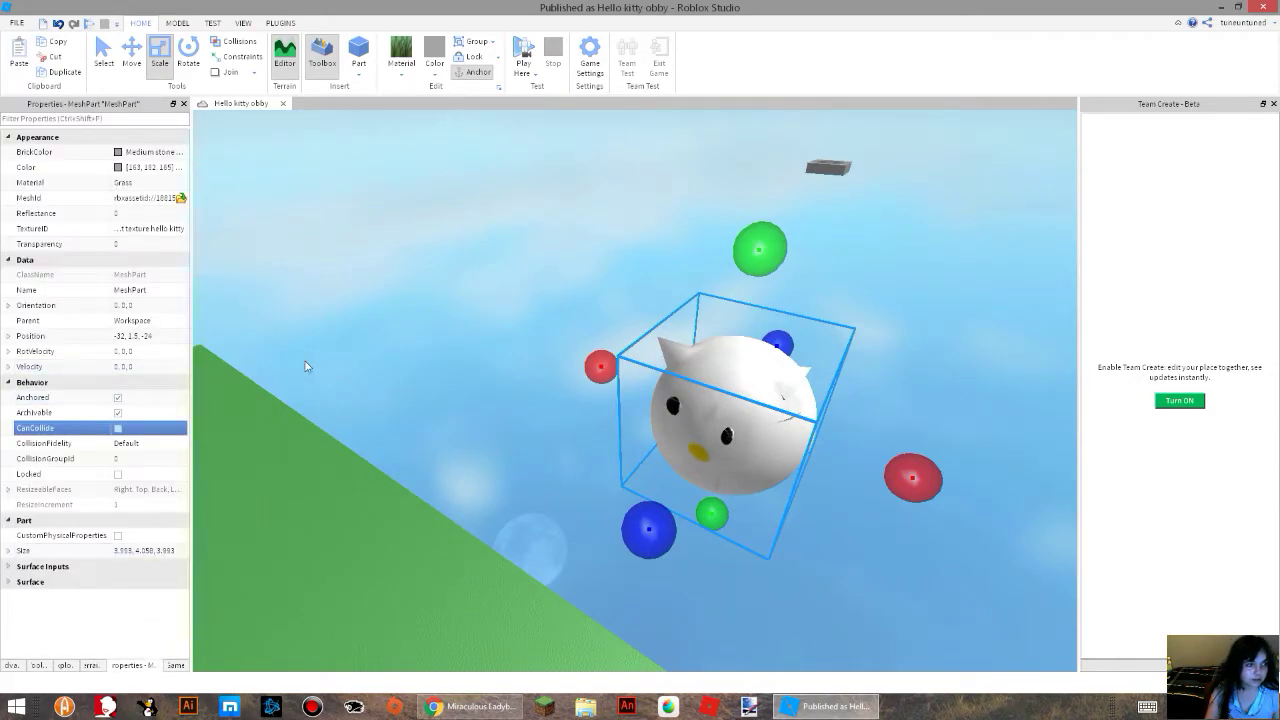
# Duplicate the kitty mesh, place the copy beside it at -27, 1.5, -24 and turn on the copy's CanCollide.
pyautogui.moveTo(311, 363); pyautogui.dragTo(311, 363, button='right')
pyautogui.hotkey('ctrl', 'd')
pyautogui.click(132, 56)
pyautogui.moveTo(966, 429); pyautogui.dragTo(750, 438)
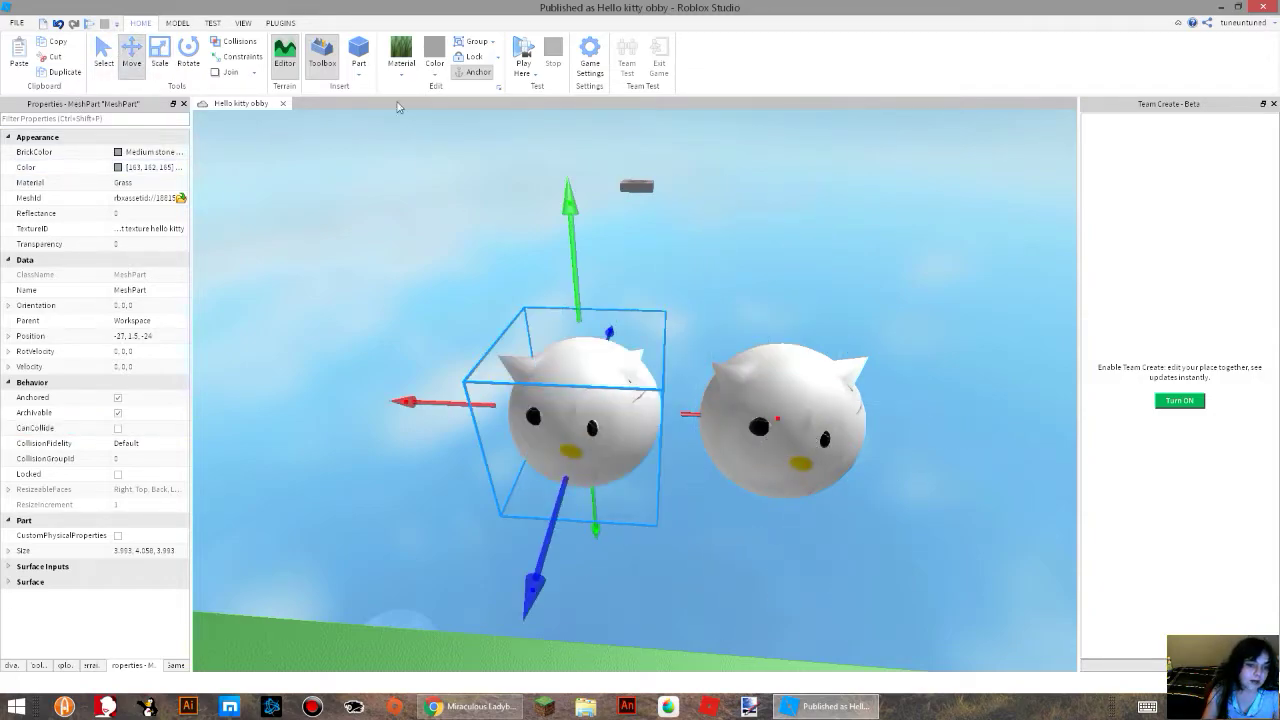
pyautogui.click(118, 428)
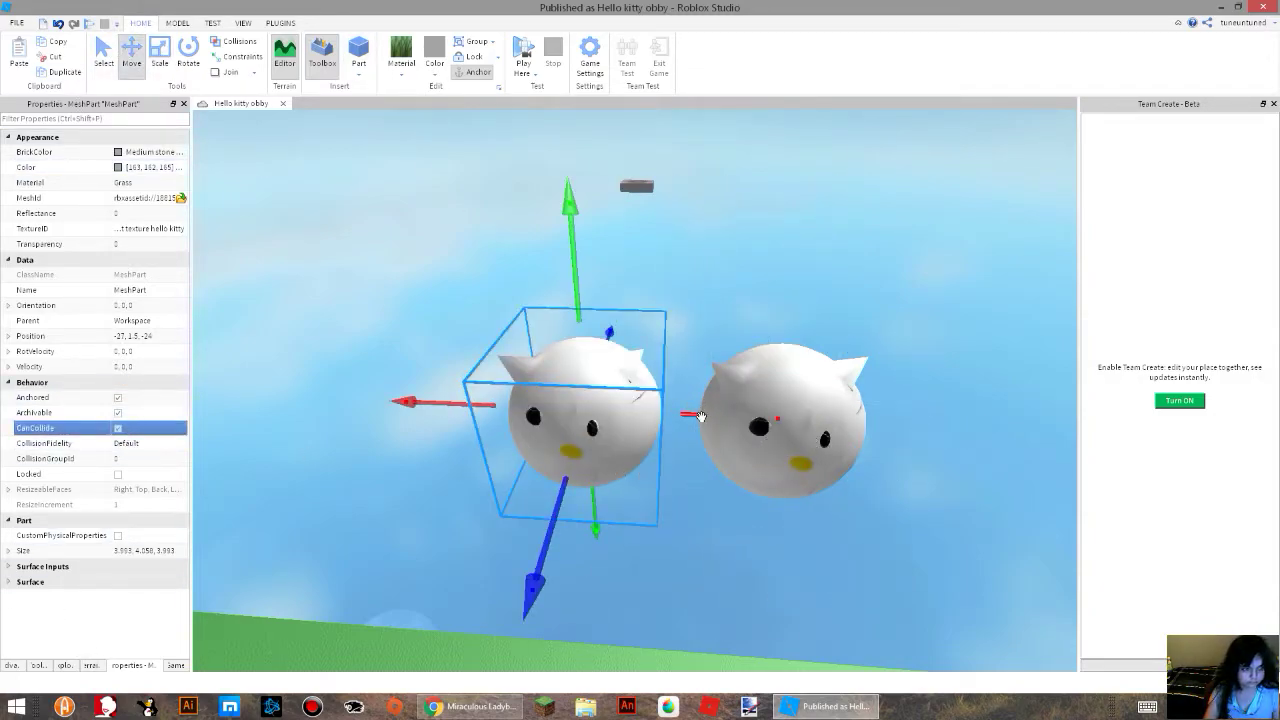
# Add a third kitty to the row at -22, 1.5, -24 and turn off its CanCollide.
pyautogui.moveTo(699, 414); pyautogui.dragTo(505, 430)
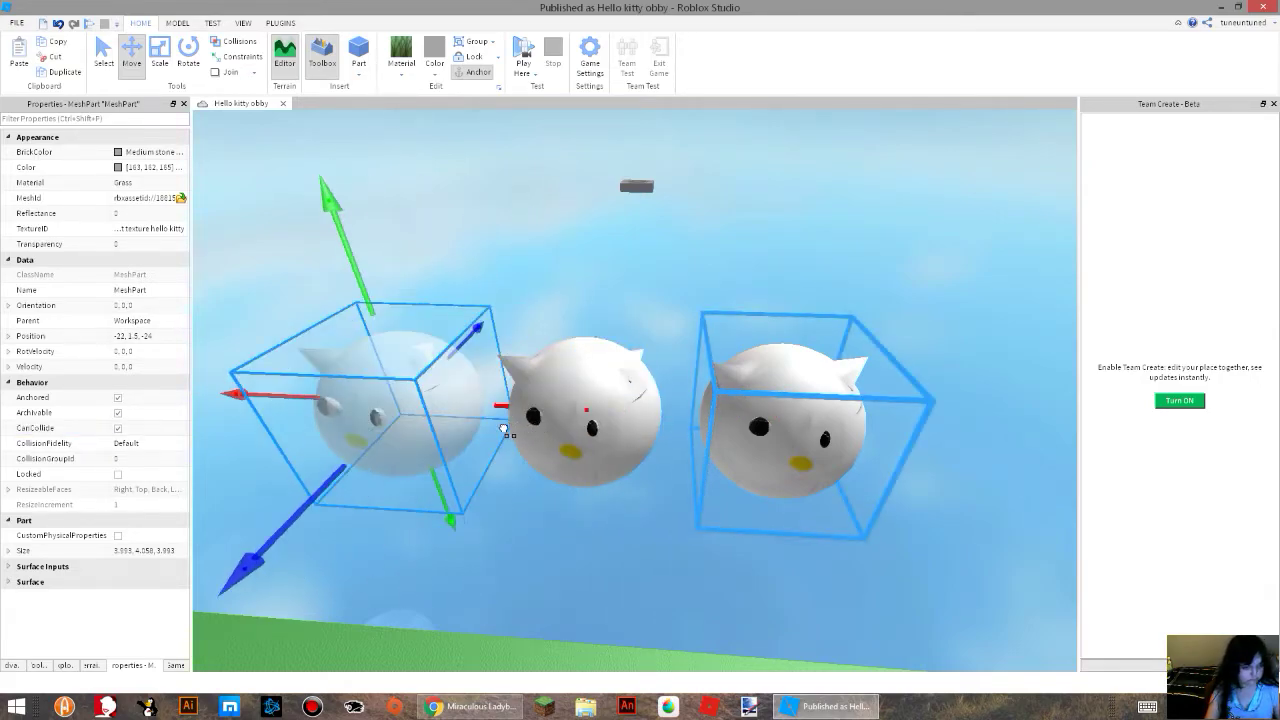
pyautogui.click(120, 429)
pyautogui.moveTo(720, 570); pyautogui.dragTo(660, 569, button='right')
pyautogui.scroll(-3, 719, 570)
pyautogui.scroll(3, 717, 567)
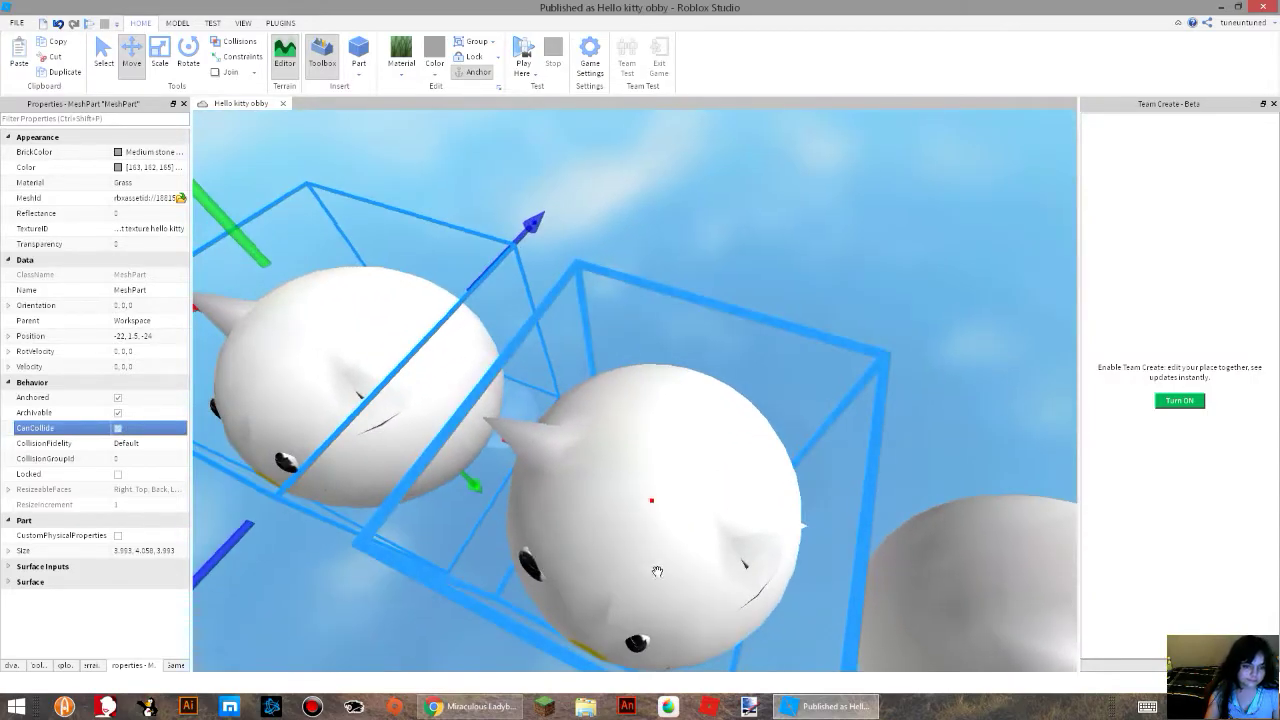
# Duplicate the middle, collidable kitty and place the copy at -32, 1.5, -20 to start a second row.
pyautogui.click(657, 562)
pyautogui.moveTo(541, 380); pyautogui.dragTo(540, 380, button='right')
pyautogui.scroll(-4, 540, 380)
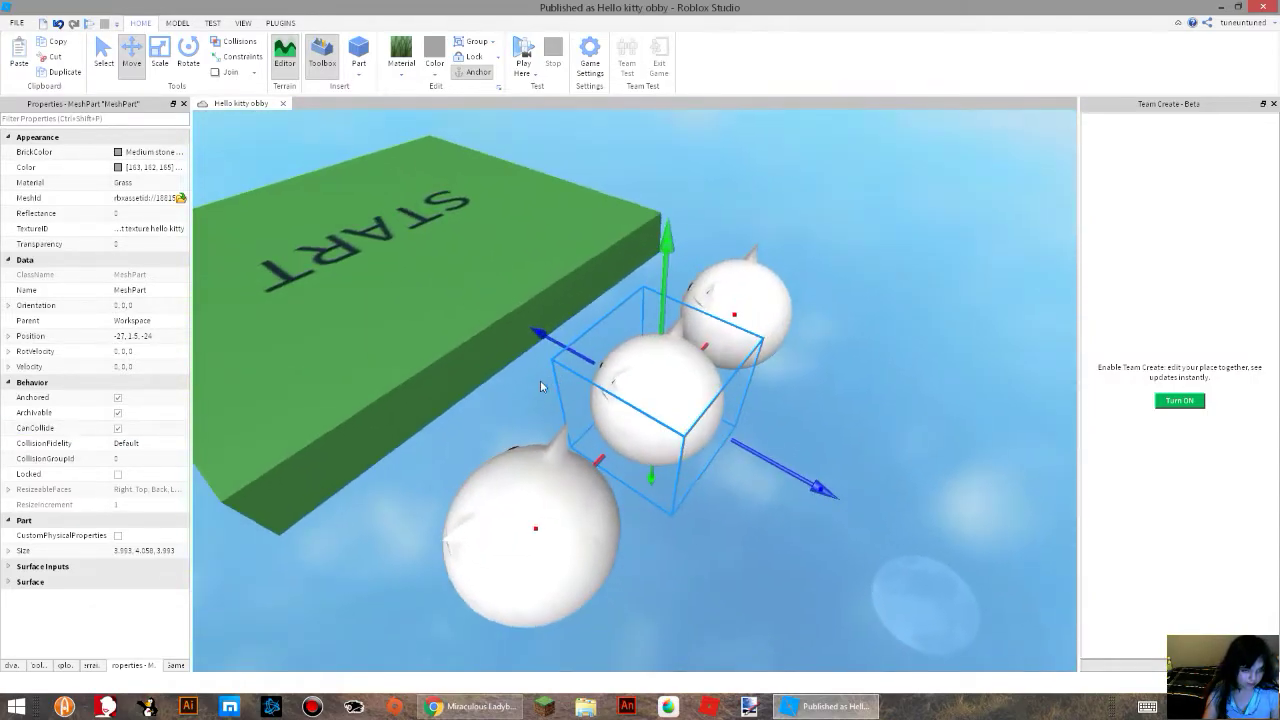
pyautogui.moveTo(776, 461); pyautogui.dragTo(985, 489)
pyautogui.moveTo(802, 397); pyautogui.dragTo(801, 396, button='right')
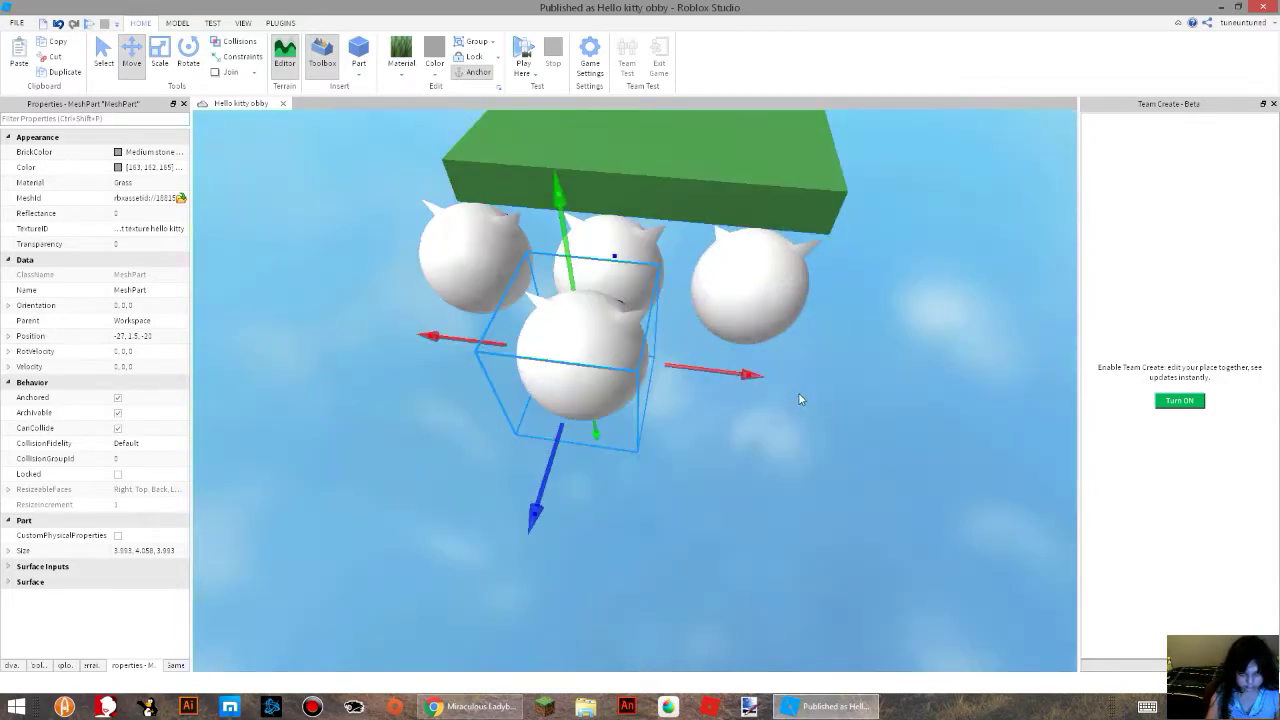
pyautogui.moveTo(731, 375); pyautogui.dragTo(603, 386)
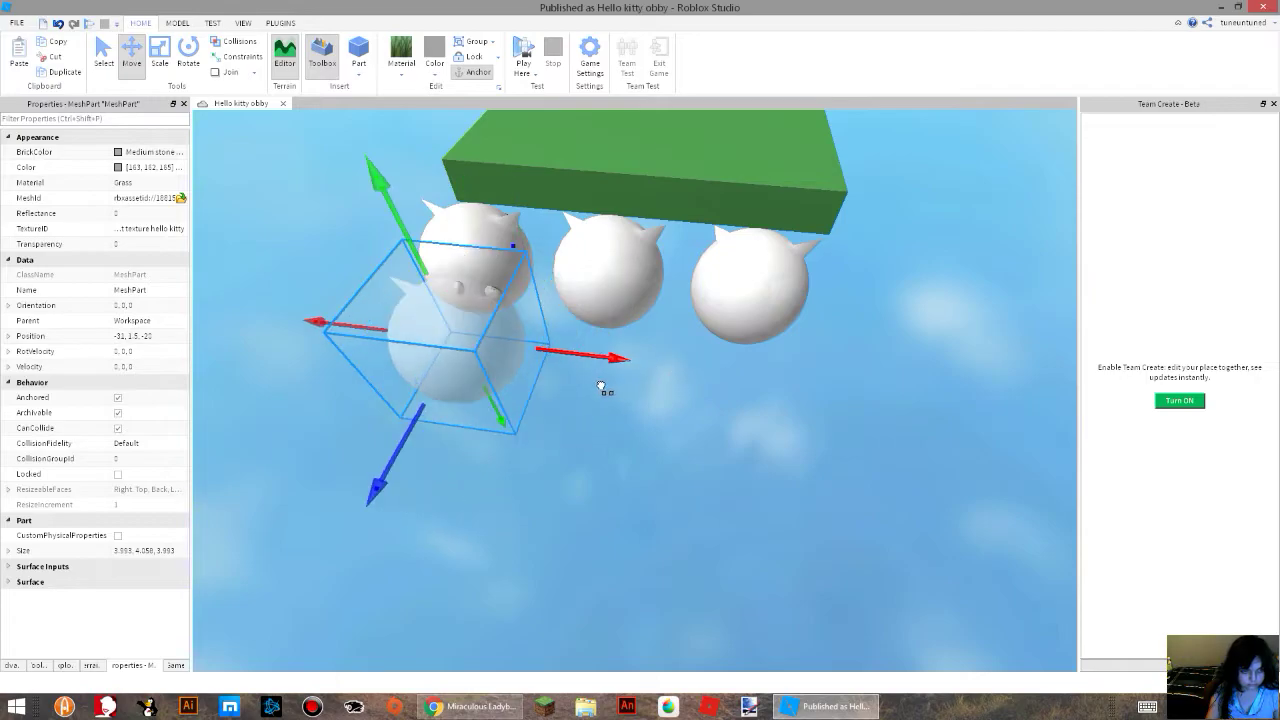
pyautogui.moveTo(626, 385); pyautogui.dragTo(623, 386, button='right')
# Place a kitty copy at the opposite end of the second row and another in the middle column around -27, 1.5, -15.
pyautogui.moveTo(578, 501); pyautogui.dragTo(910, 504)
pyautogui.scroll(-2, 790, 535)
pyautogui.moveTo(692, 538); pyautogui.dragTo(716, 598)
pyautogui.moveTo(816, 506); pyautogui.dragTo(702, 522)
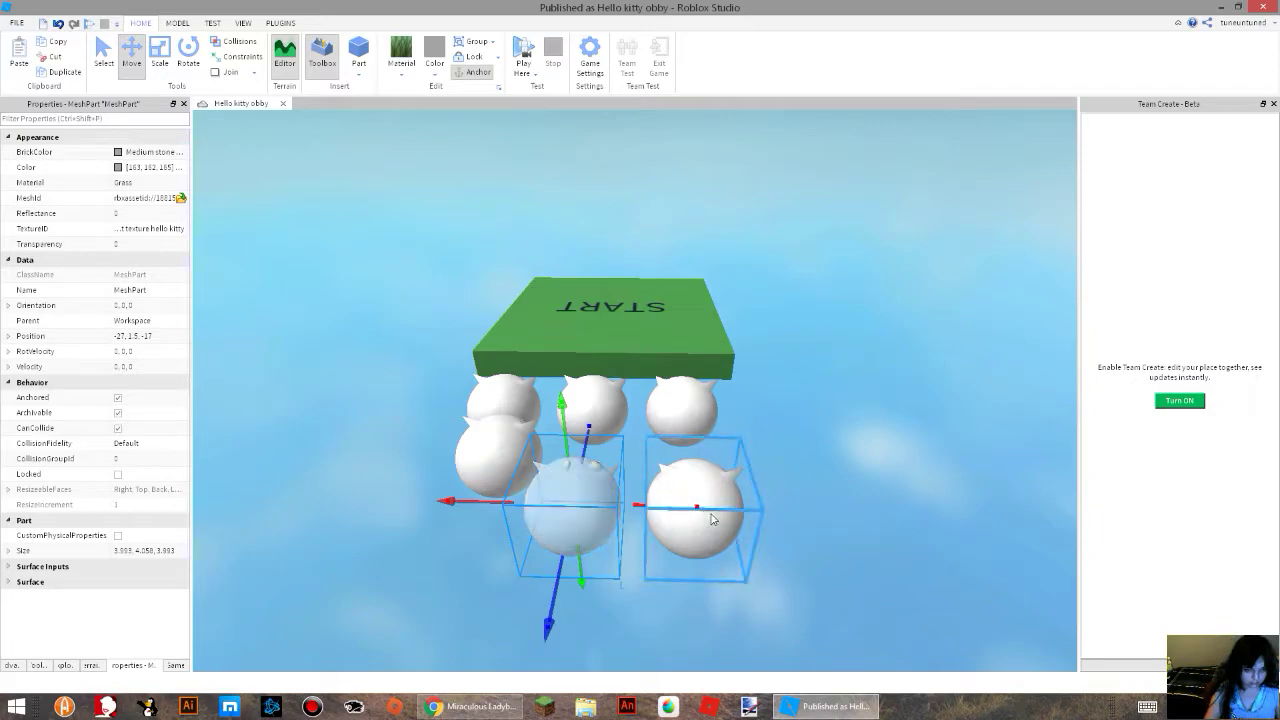
pyautogui.moveTo(554, 601); pyautogui.dragTo(549, 683)
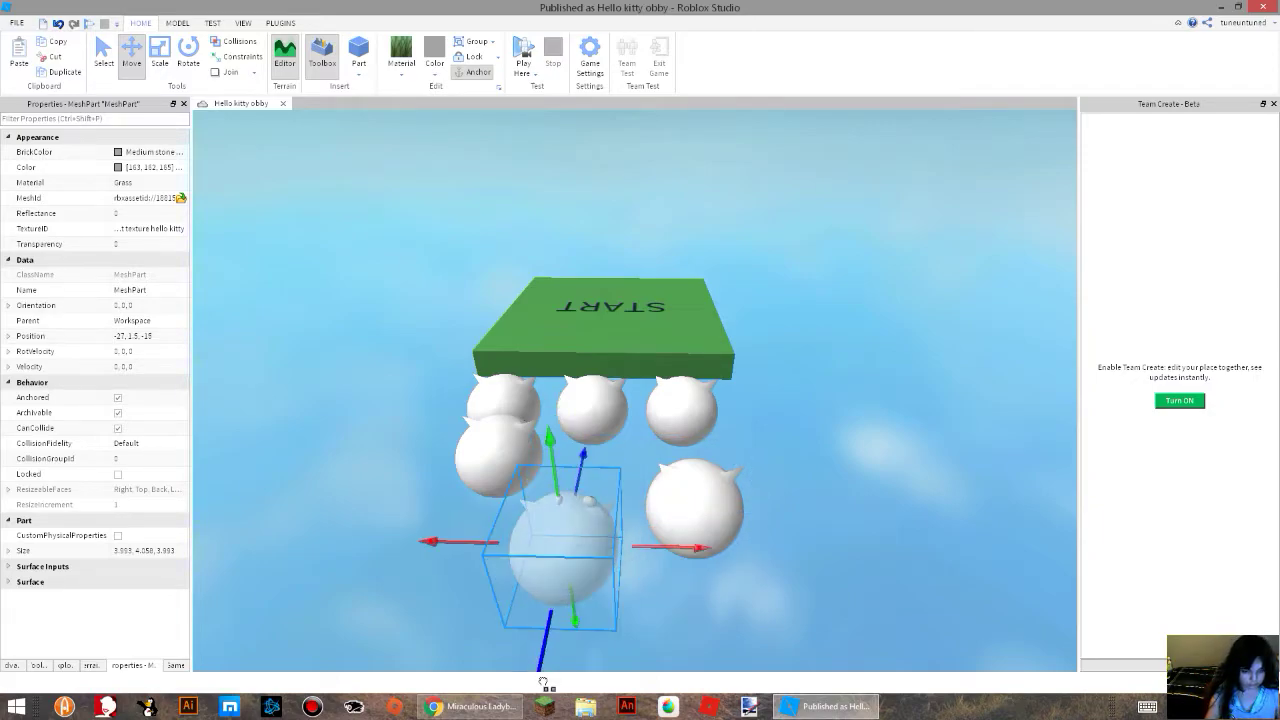
# Extend the middle column away from the start platform with a kitty copy at -27, 1.5, -8.
pyautogui.scroll(-2, 558, 571)
pyautogui.moveTo(570, 557); pyautogui.dragTo(576, 642)
pyautogui.hotkey('ctrl', 'd')
pyautogui.scroll(-1, 572, 655)
pyautogui.moveTo(660, 506); pyautogui.dragTo(662, 513, button='right')
pyautogui.scroll(3, 994, 488)
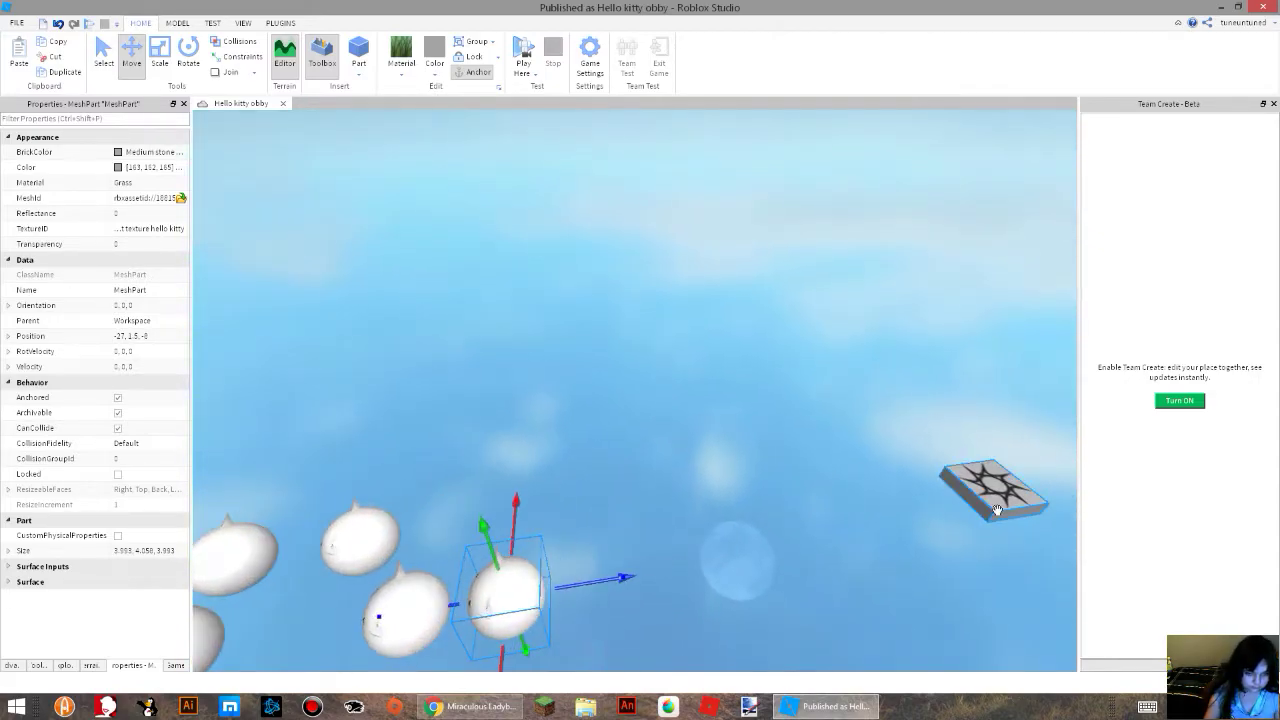
# Move the grey checkpoint platform with the sun emblem close behind the last kitty.
pyautogui.click(987, 491)
pyautogui.moveTo(987, 491); pyautogui.dragTo(587, 519)
pyautogui.moveTo(605, 636); pyautogui.dragTo(610, 668)
pyautogui.moveTo(534, 514); pyautogui.dragTo(535, 514, button='right')
pyautogui.scroll(2, 535, 514)
# Position middle-column kitties at -27, 1.5, -19 and -27, 1.5, -13 to fill the second and third rows.
pyautogui.click(511, 365)
pyautogui.click(420, 395)
pyautogui.moveTo(431, 483); pyautogui.dragTo(466, 607)
pyautogui.moveTo(503, 527); pyautogui.dragTo(506, 514, button='right')
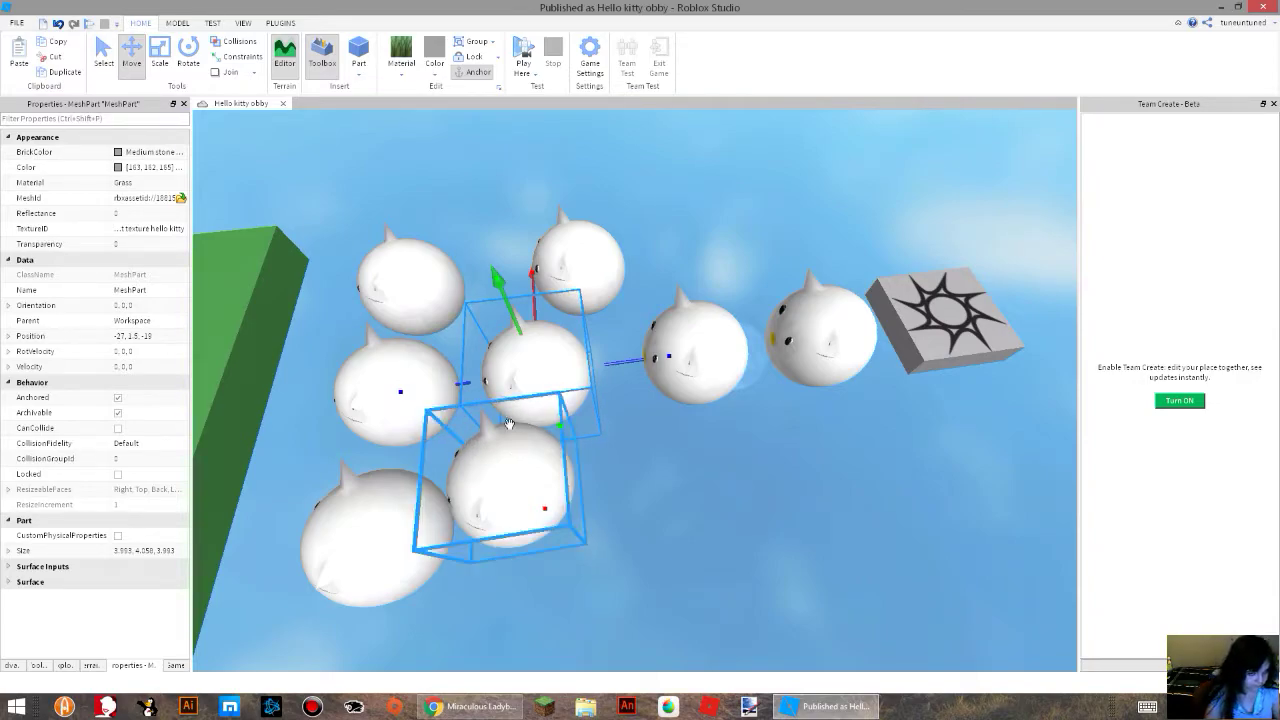
pyautogui.moveTo(629, 358); pyautogui.dragTo(788, 335)
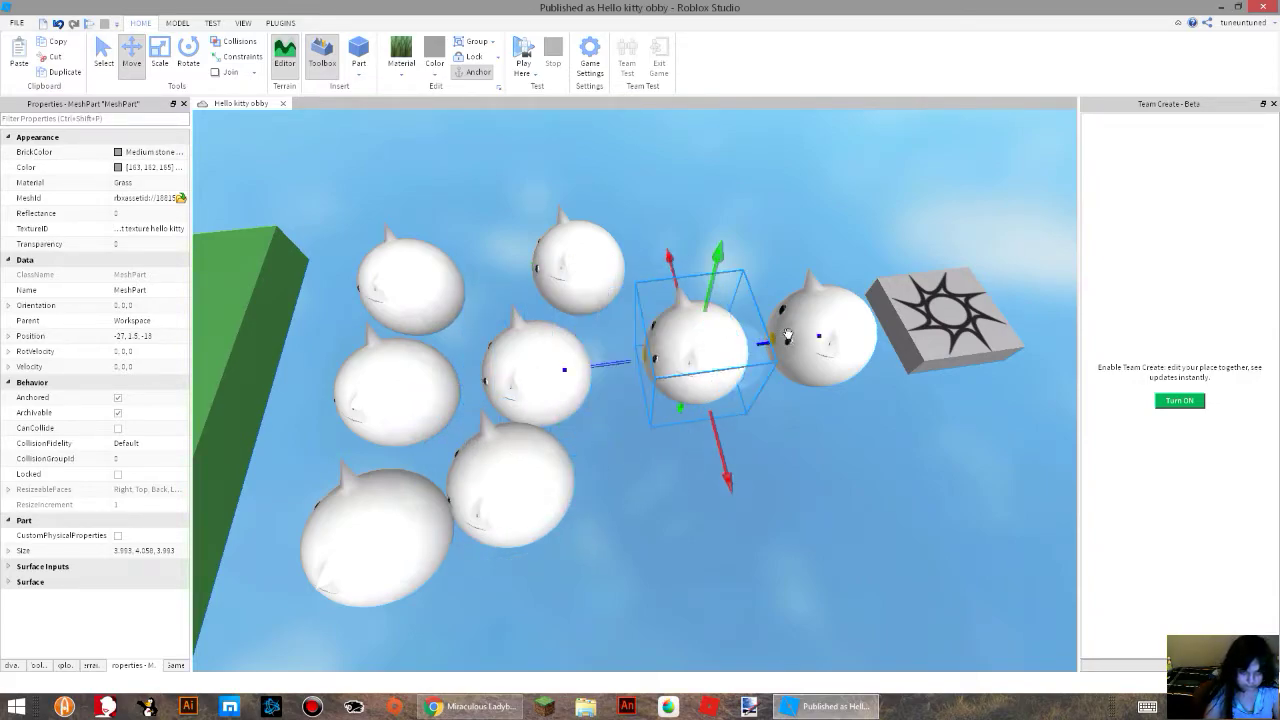
# Duplicate kitties sideways to fill one outer column in the third and fourth rows.
pyautogui.moveTo(720, 443); pyautogui.dragTo(758, 511)
pyautogui.moveTo(592, 470); pyautogui.dragTo(583, 497)
pyautogui.hotkey('ctrl', 'd')
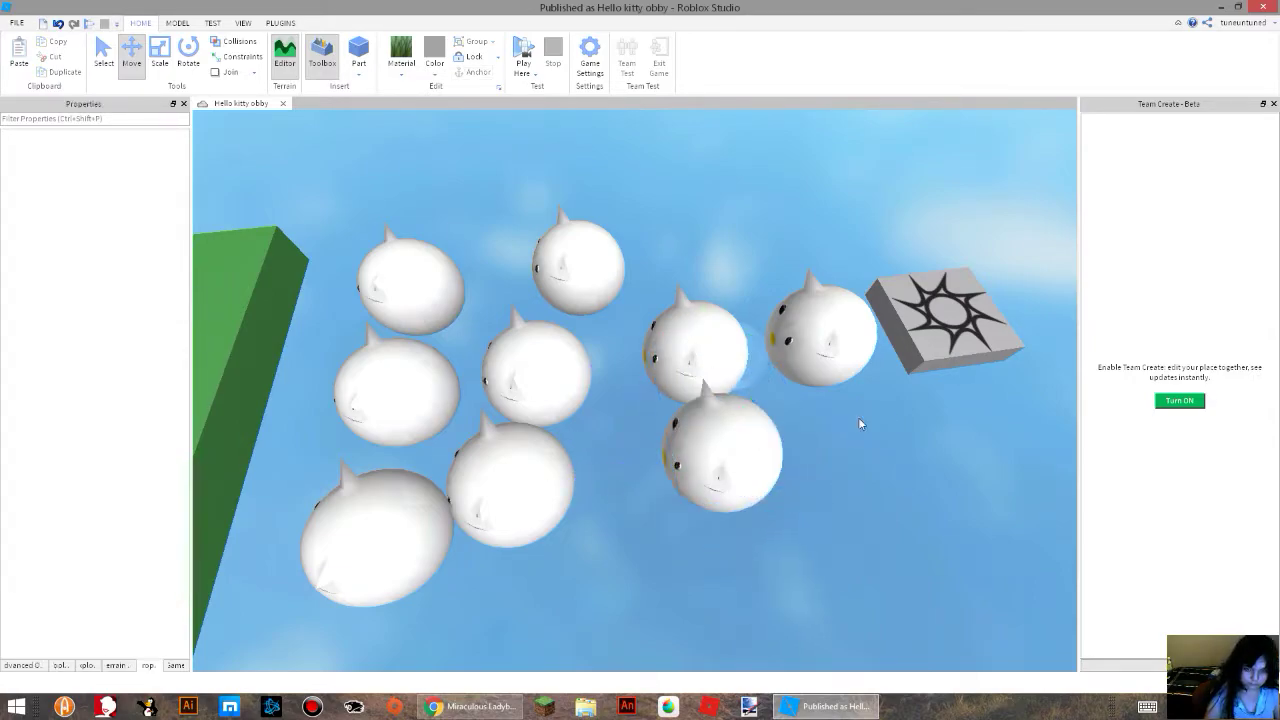
pyautogui.moveTo(858, 428); pyautogui.dragTo(980, 407)
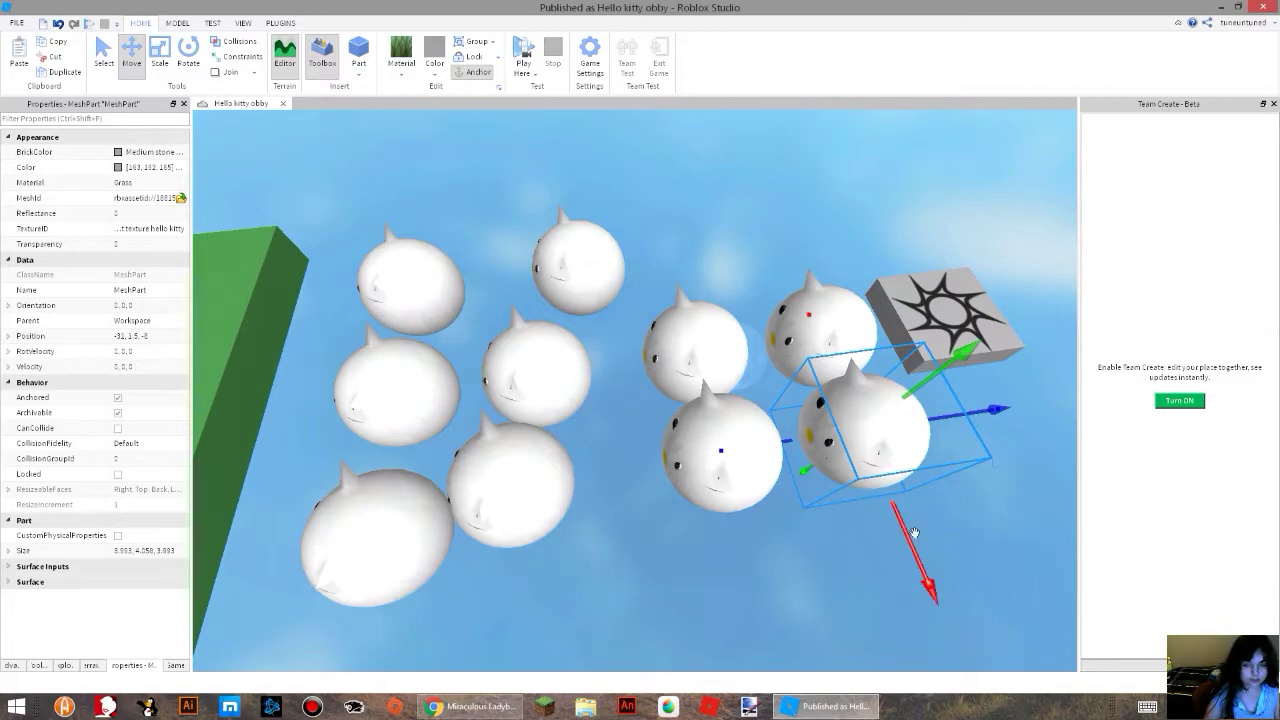
# Copy kitties to the opposite outer column of the third and fourth rows, completing a three-by-four grid.
pyautogui.moveTo(918, 548); pyautogui.dragTo(835, 313)
pyautogui.hotkey('ctrl', 'd')
pyautogui.moveTo(881, 228); pyautogui.dragTo(774, 246)
pyautogui.moveTo(570, 345); pyautogui.dragTo(577, 115, button='right')
pyautogui.press('w')
pyautogui.press('s')
# Play-test the kitty grid by jumping the avatar from the start platform onto the kitties, and end the test.
pyautogui.click(526, 52)
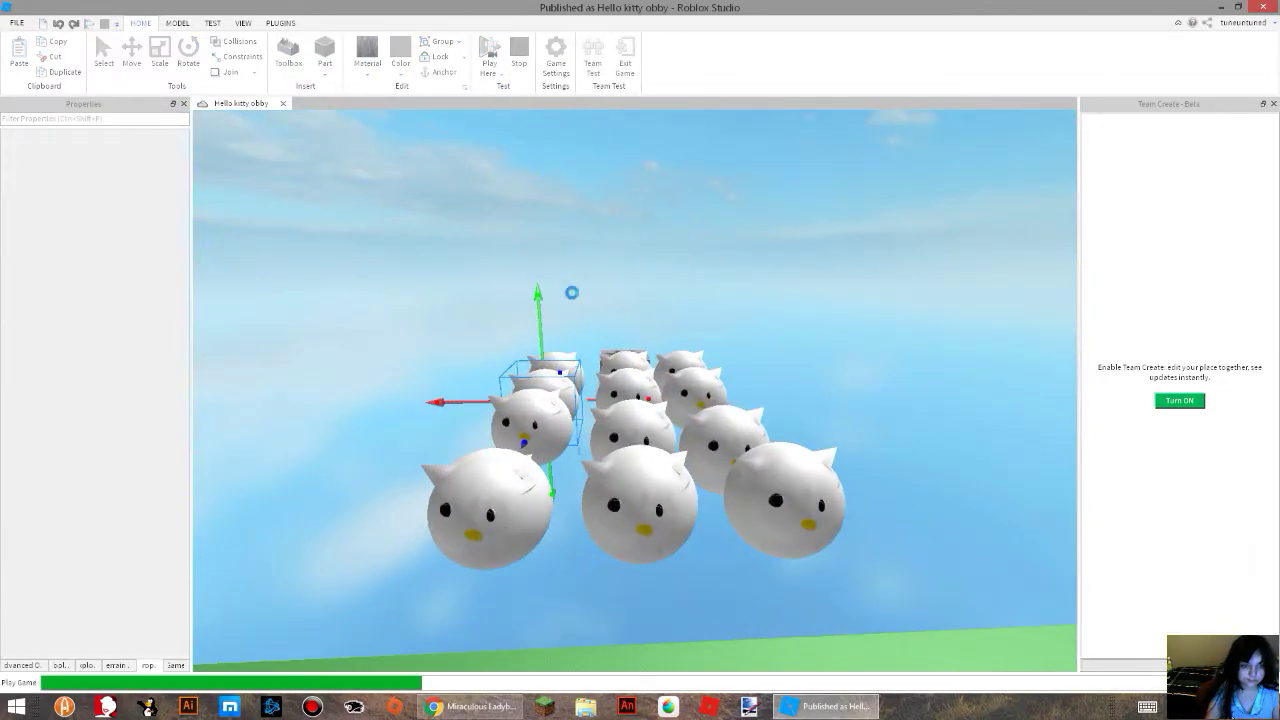
pyautogui.press('w')
pyautogui.press('space')
pyautogui.press('space')
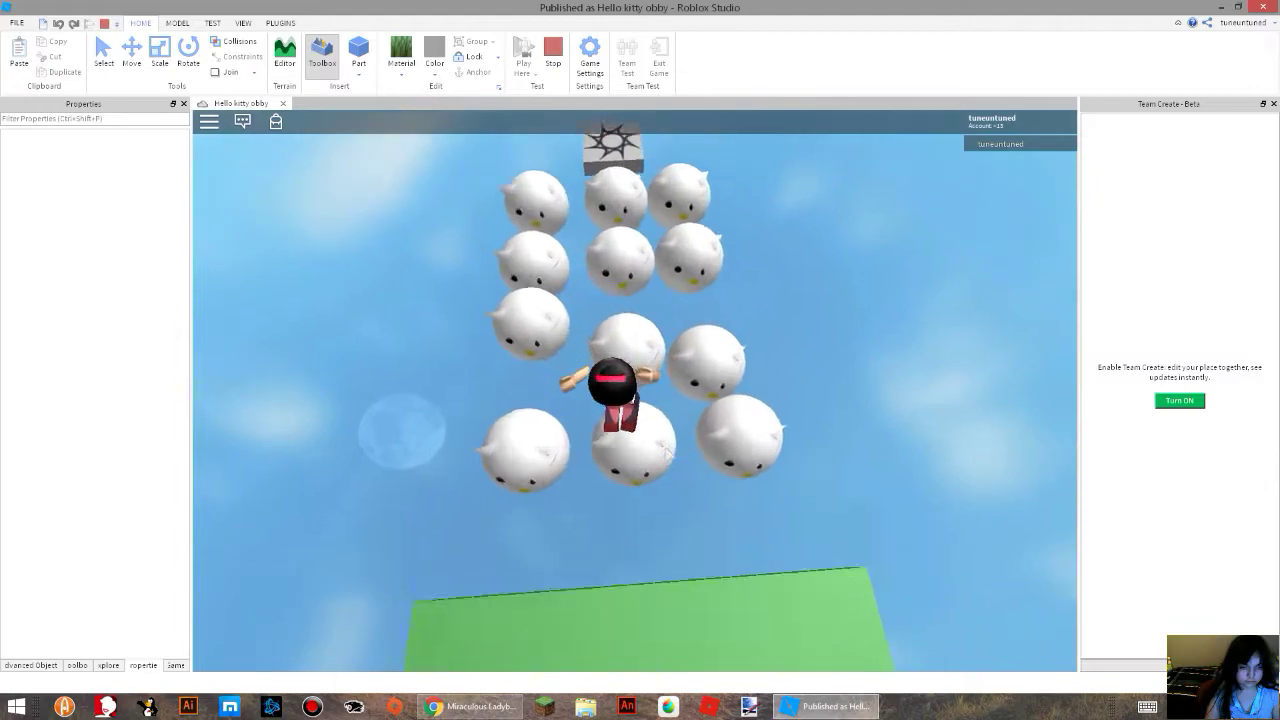
pyautogui.moveTo(656, 424); pyautogui.dragTo(600, 410, button='right')
pyautogui.click(557, 62)
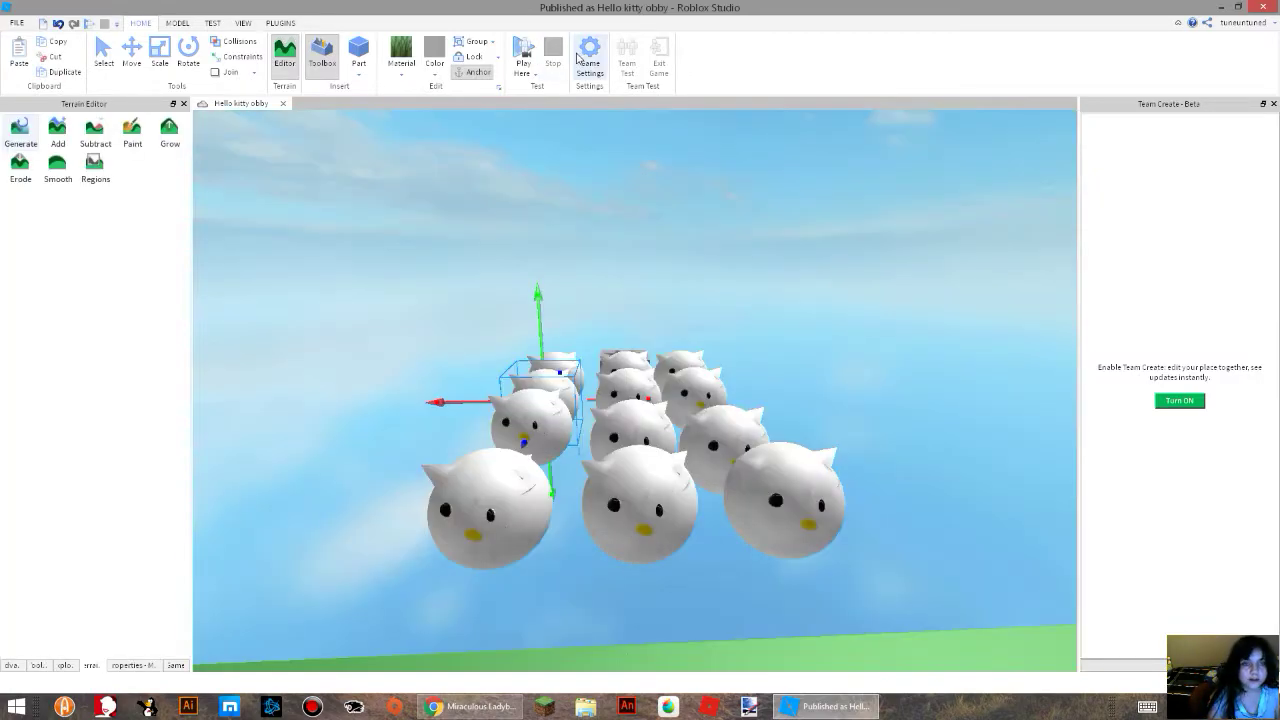
# Set the game's Avatar Type to Morph to R6, look at the Security settings and close the game settings.
pyautogui.click(580, 57)
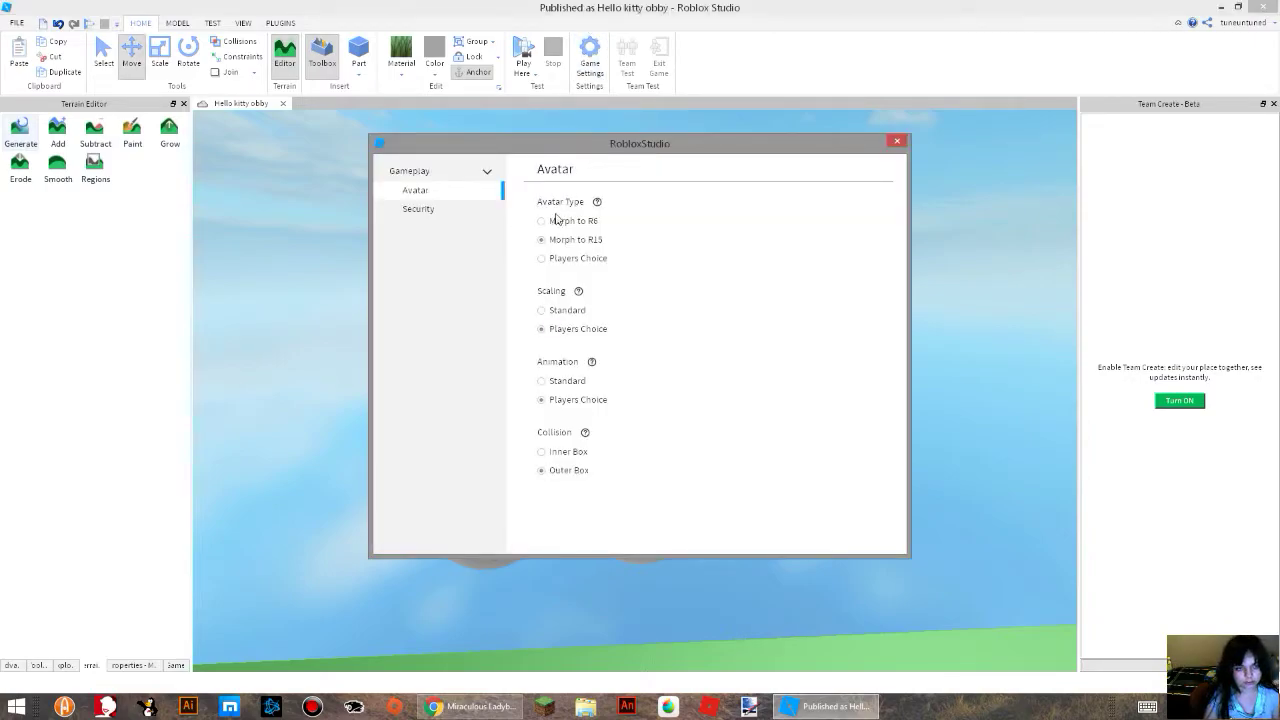
pyautogui.click(547, 222)
pyautogui.click(718, 358)
pyautogui.click(415, 209)
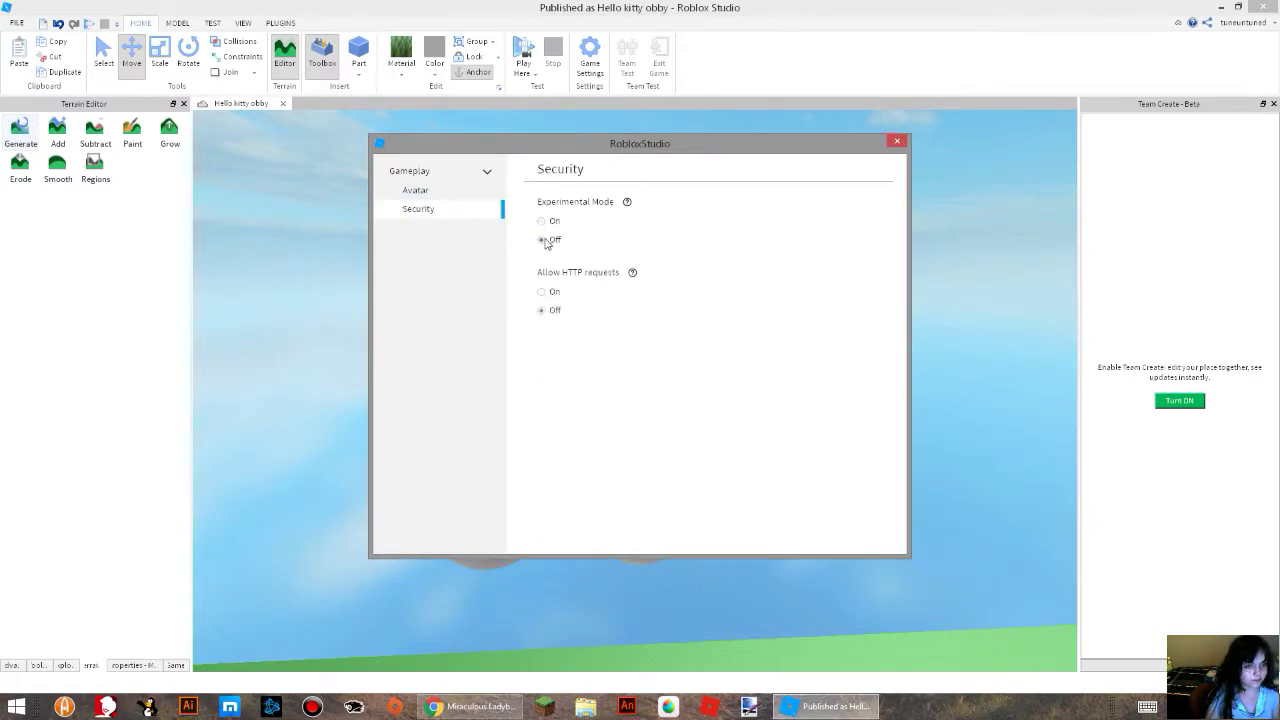
pyautogui.click(896, 143)
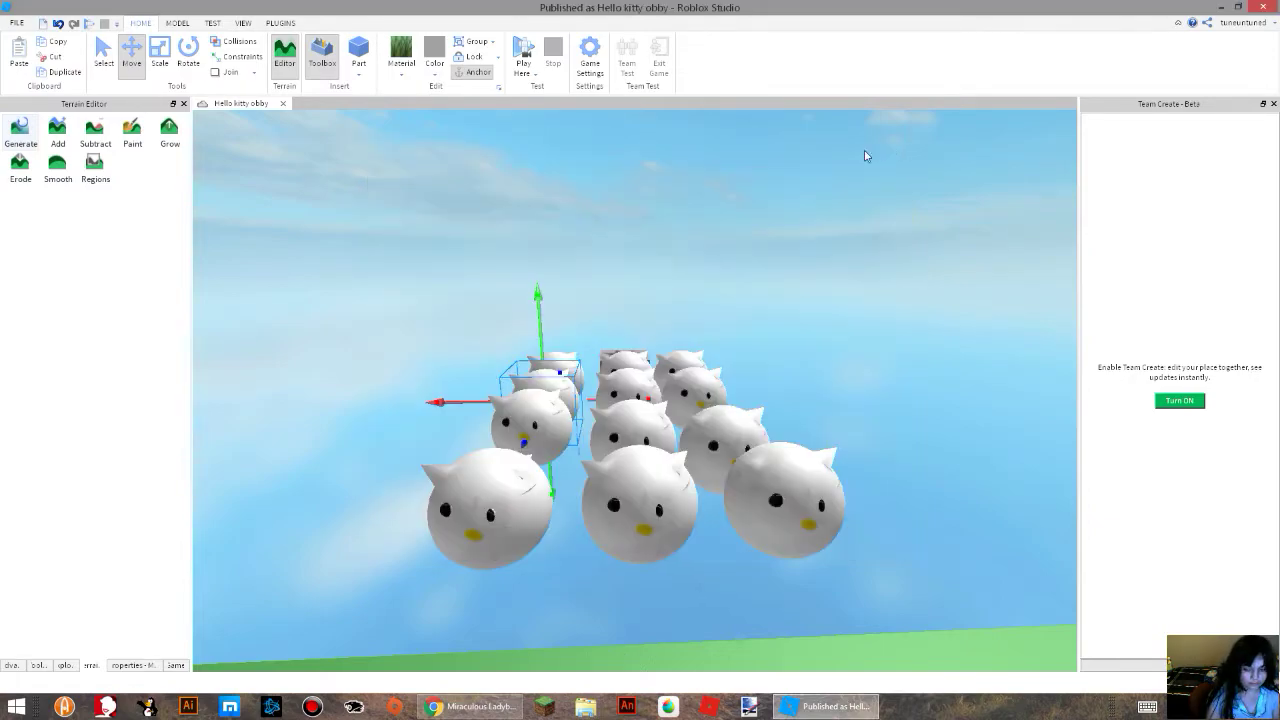
# Start another play test, walk the avatar around the start platform and reset the character.
pyautogui.click(523, 52)
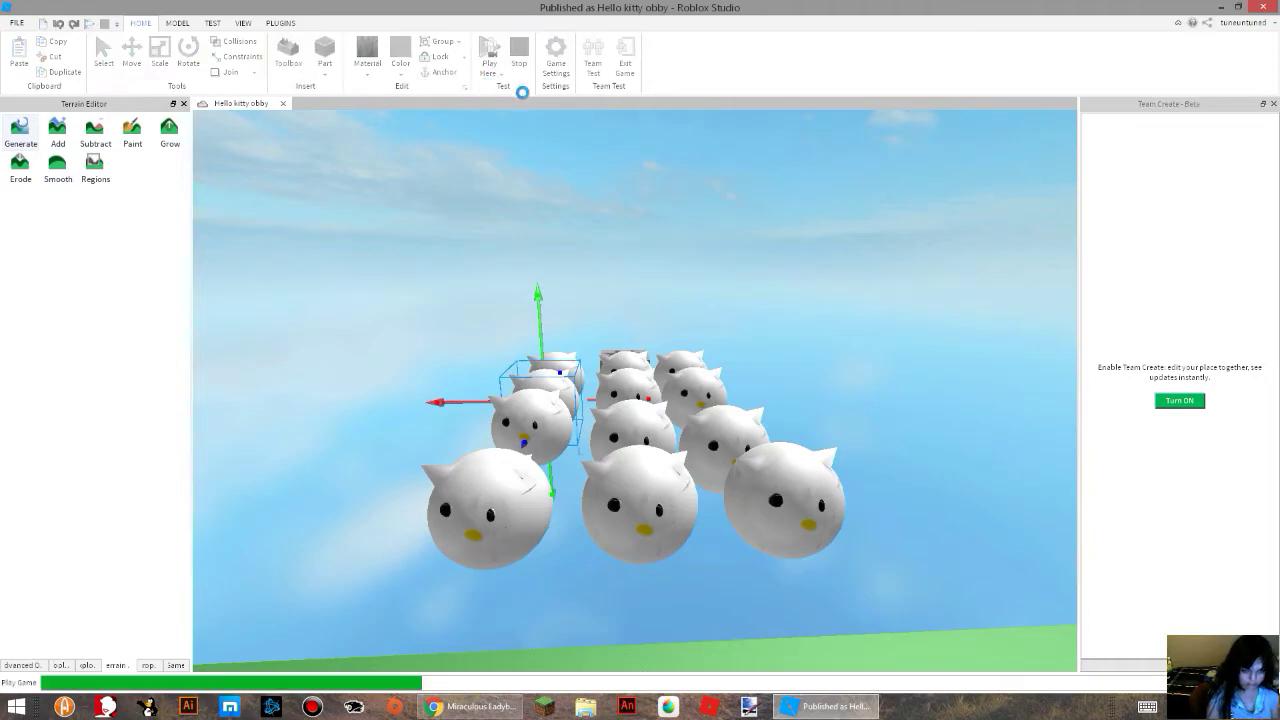
pyautogui.moveTo(717, 333); pyautogui.dragTo(1097, 576, button='right')
pyautogui.press('w')
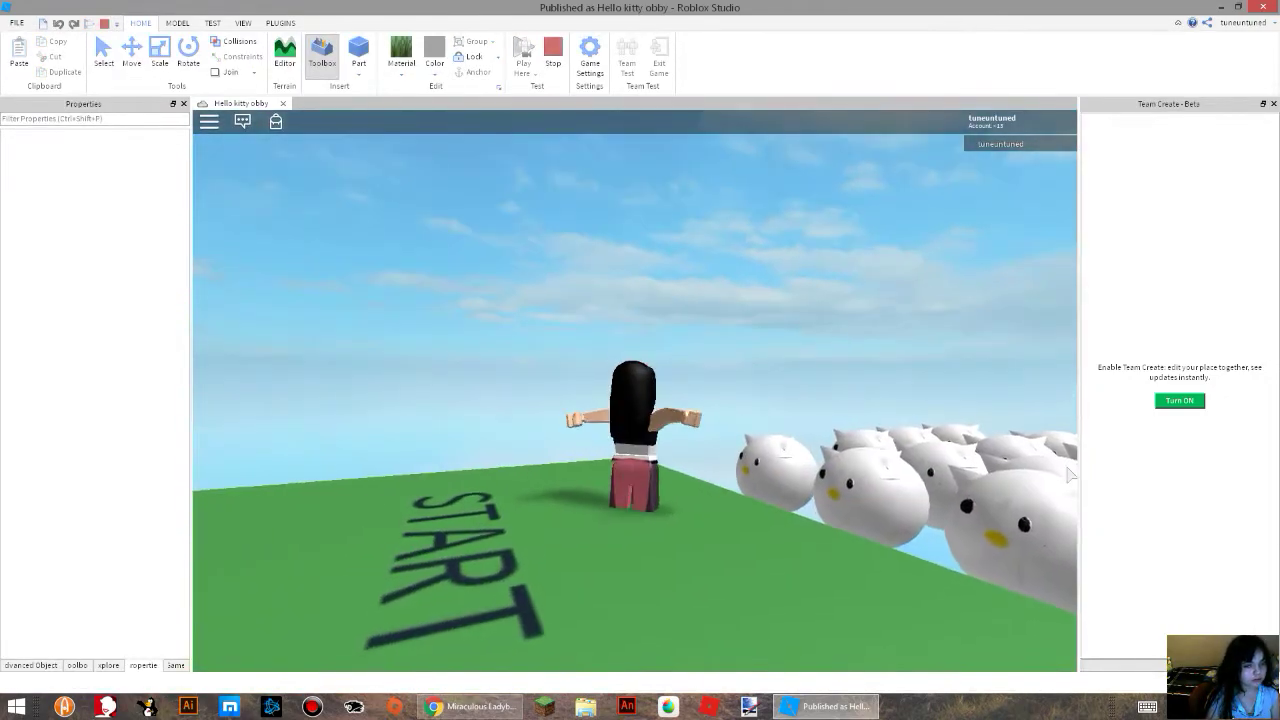
pyautogui.press('`')
pyautogui.press('`')
pyautogui.press('Escape')
pyautogui.click(451, 620)
pyautogui.click(558, 363)
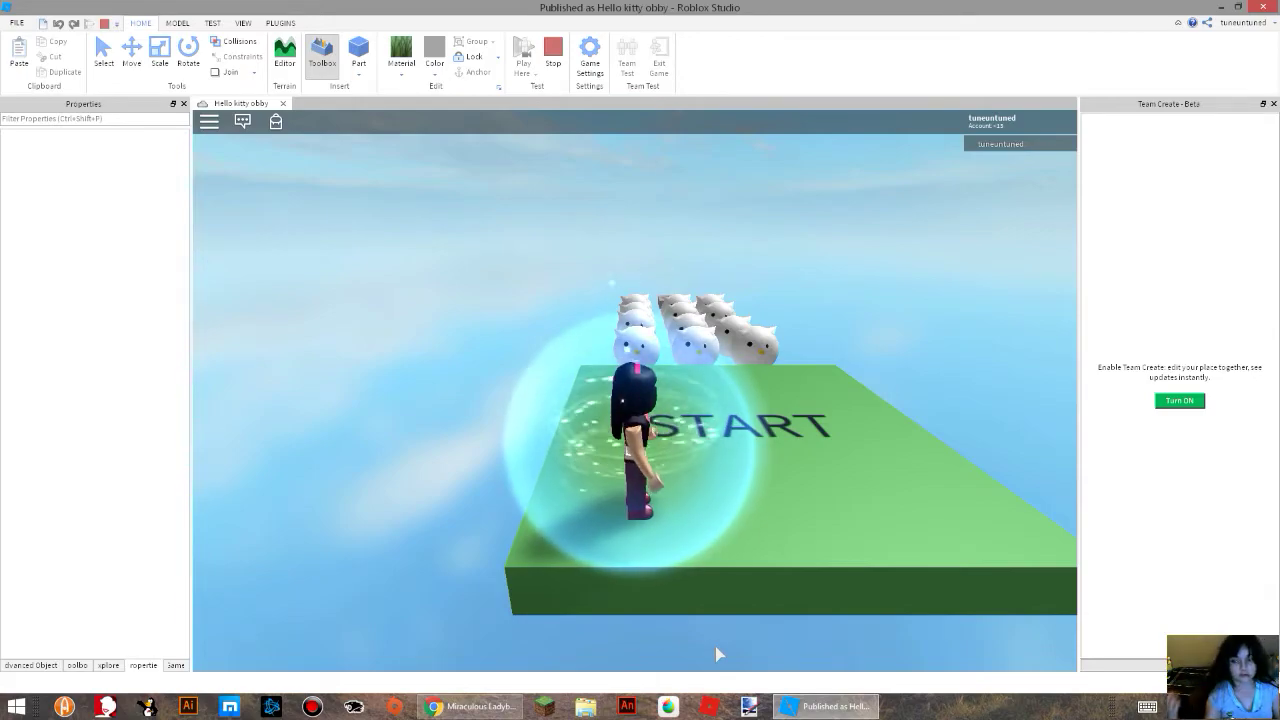
# Walk the avatar across the start platform to the edge facing the kitty grid.
pyautogui.press('w')
pyautogui.press('d')
pyautogui.press('w')
pyautogui.moveTo(948, 513); pyautogui.dragTo(945, 505, button='right')
pyautogui.press('w')
pyautogui.moveTo(813, 447); pyautogui.dragTo(811, 448, button='right')
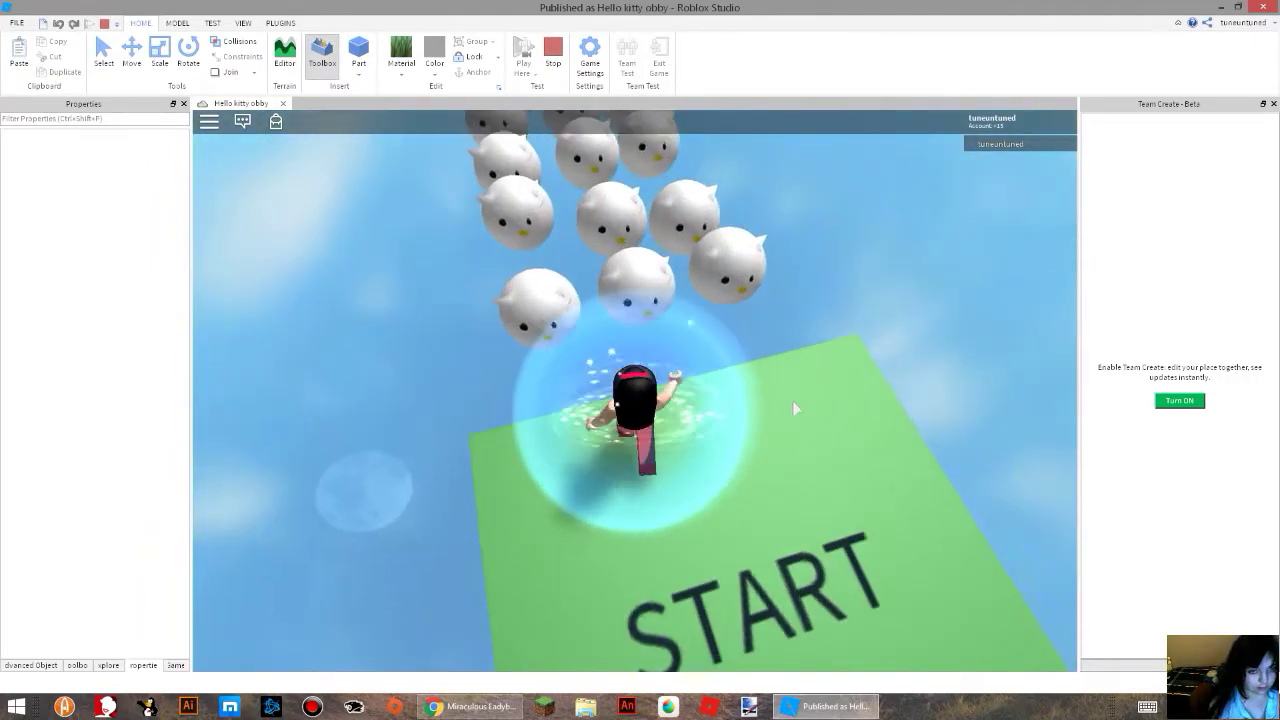
# Jump the avatar from the start platform across the kitties to test which ones are solid.
pyautogui.press('space')
pyautogui.press('w')
pyautogui.press('space')
pyautogui.moveTo(673, 326); pyautogui.dragTo(673, 326, button='right')
pyautogui.press('w')
pyautogui.press('w')
pyautogui.press('space')
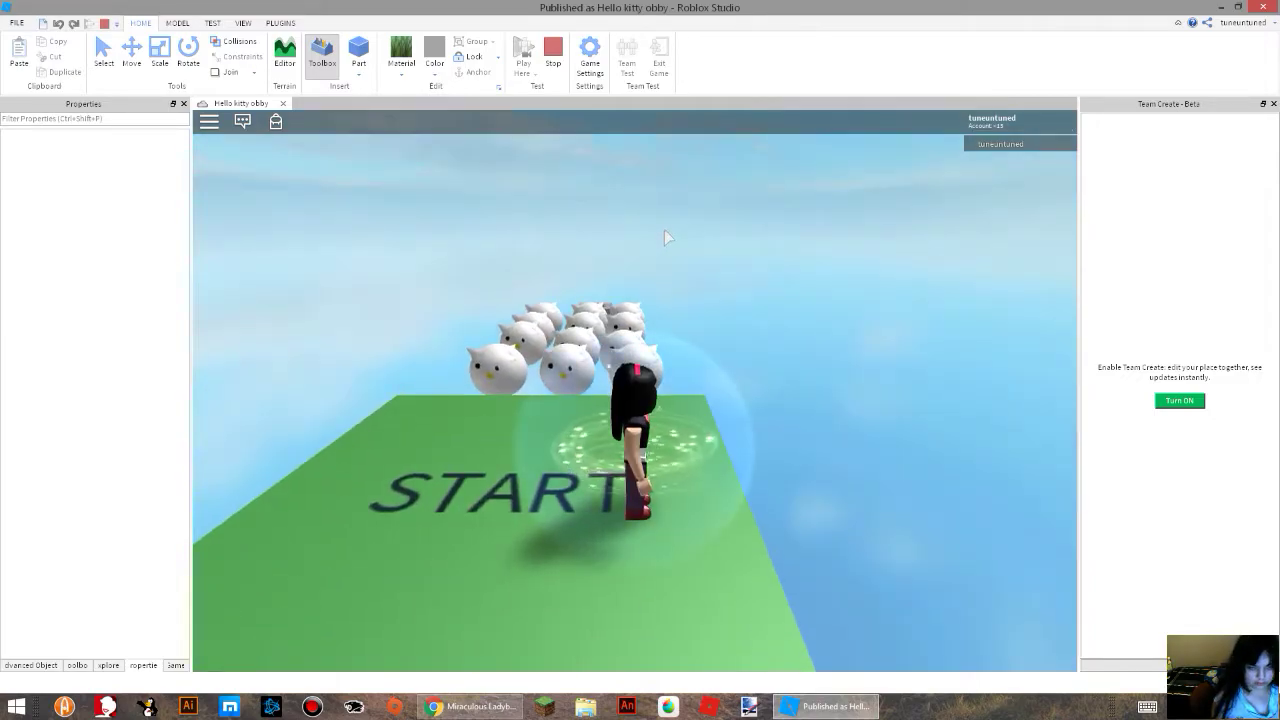
# Retry the kitty jumps with the respawned avatar, approaching the grid again from the start platform.
pyautogui.press('w')
pyautogui.moveTo(666, 230); pyautogui.dragTo(667, 238, button='right')
pyautogui.press('space')
pyautogui.press('w')
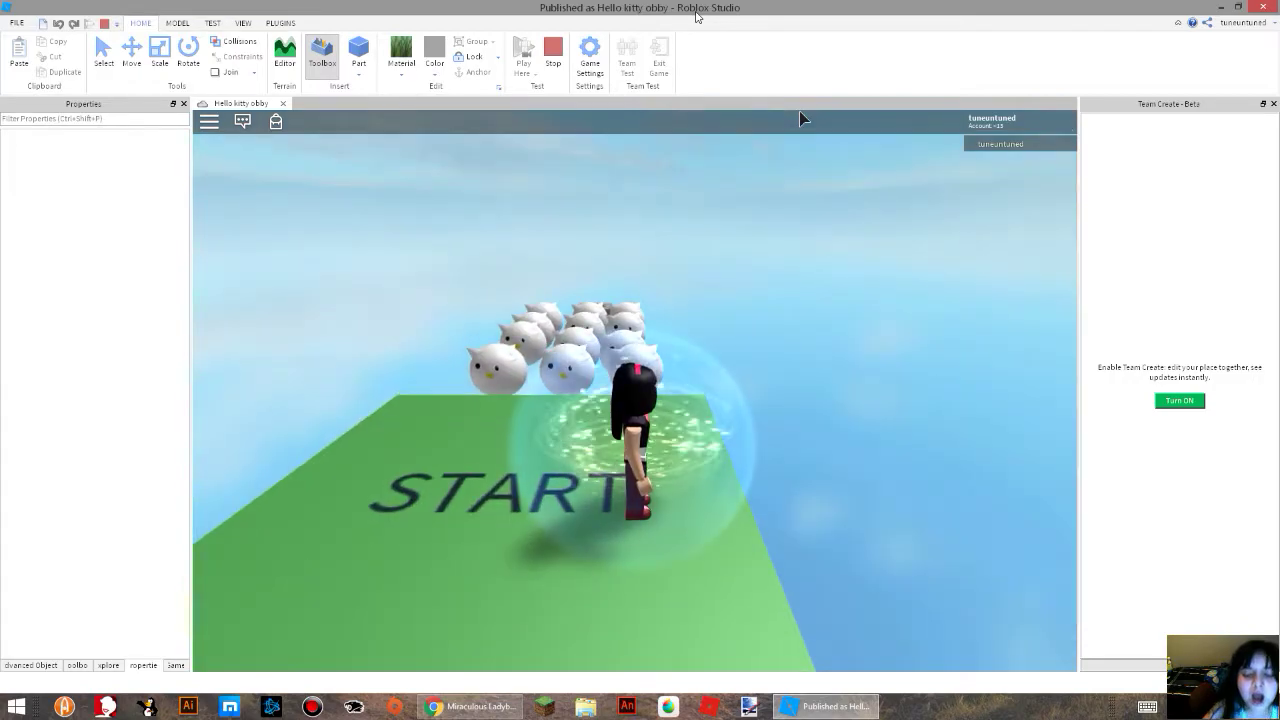
pyautogui.press('w')
pyautogui.moveTo(597, 430); pyautogui.dragTo(597, 462, button='right')
pyautogui.press('w')
pyautogui.press('space')
pyautogui.press('w')
pyautogui.press('space')
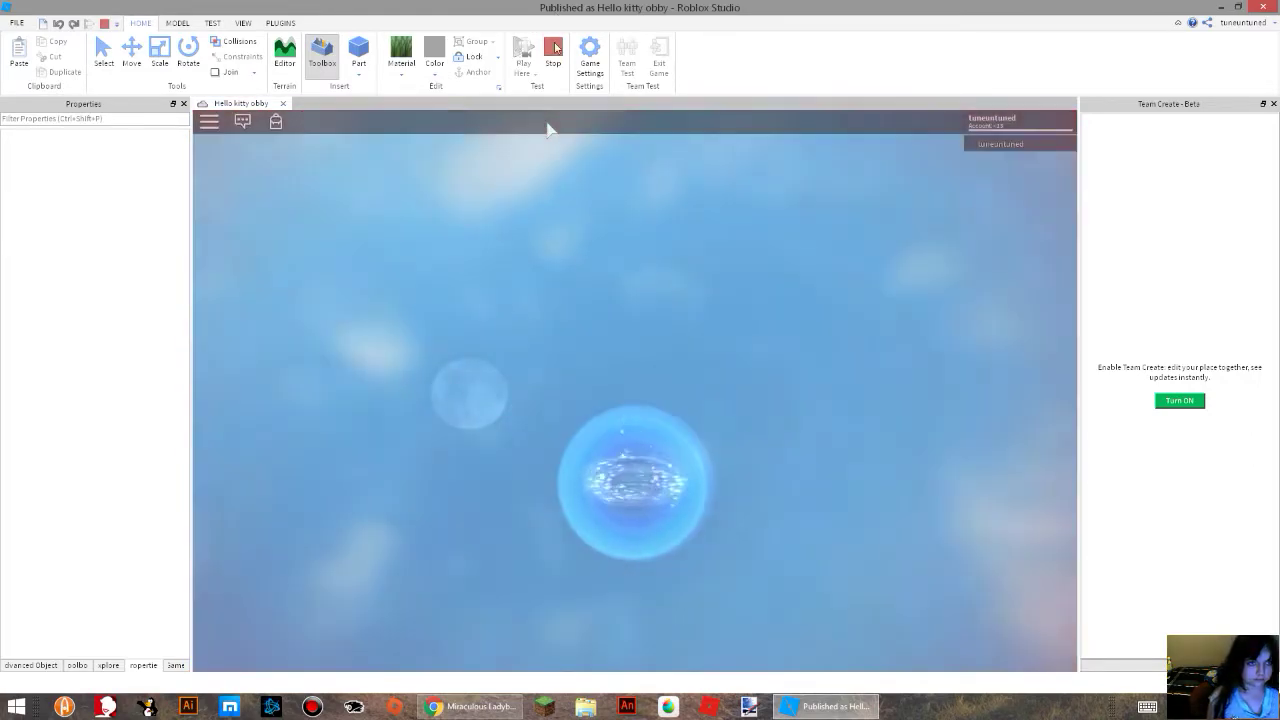
# Stop the play test and select the checkpoint platform at the far end of the kitty grid.
pyautogui.click(556, 50)
pyautogui.scroll(3, 683, 337)
pyautogui.moveTo(683, 337); pyautogui.dragTo(684, 345, button='right')
pyautogui.scroll(-8, 684, 345)
pyautogui.scroll(8, 683, 340)
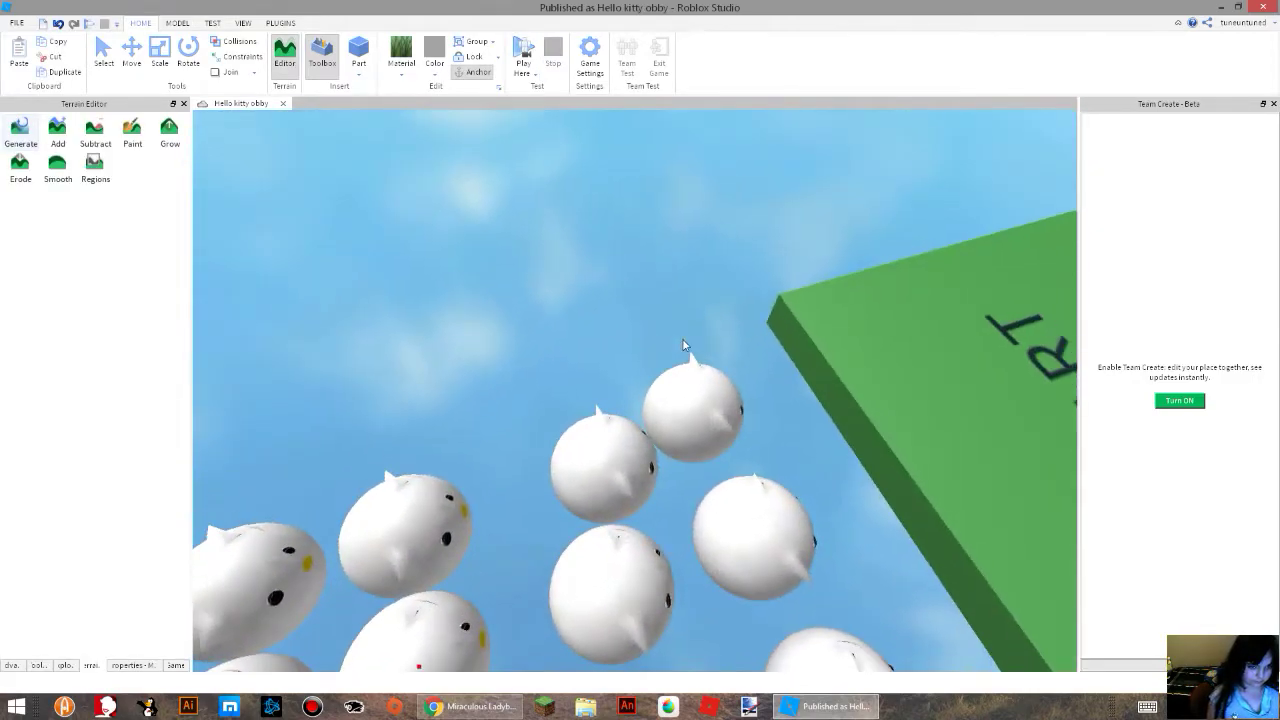
pyautogui.scroll(2, 684, 345)
pyautogui.scroll(3, 684, 345)
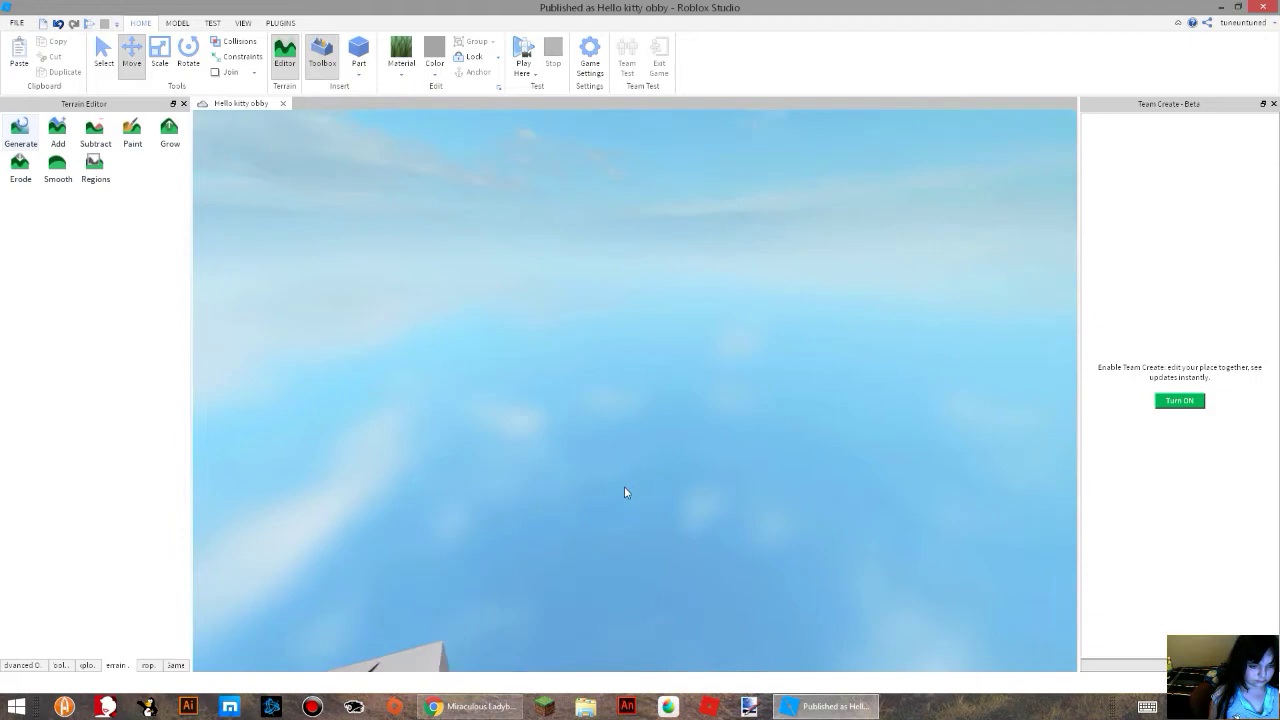
pyautogui.moveTo(612, 503); pyautogui.dragTo(608, 505, button='right')
pyautogui.click(706, 354)
pyautogui.moveTo(663, 322); pyautogui.dragTo(669, 315, button='right')
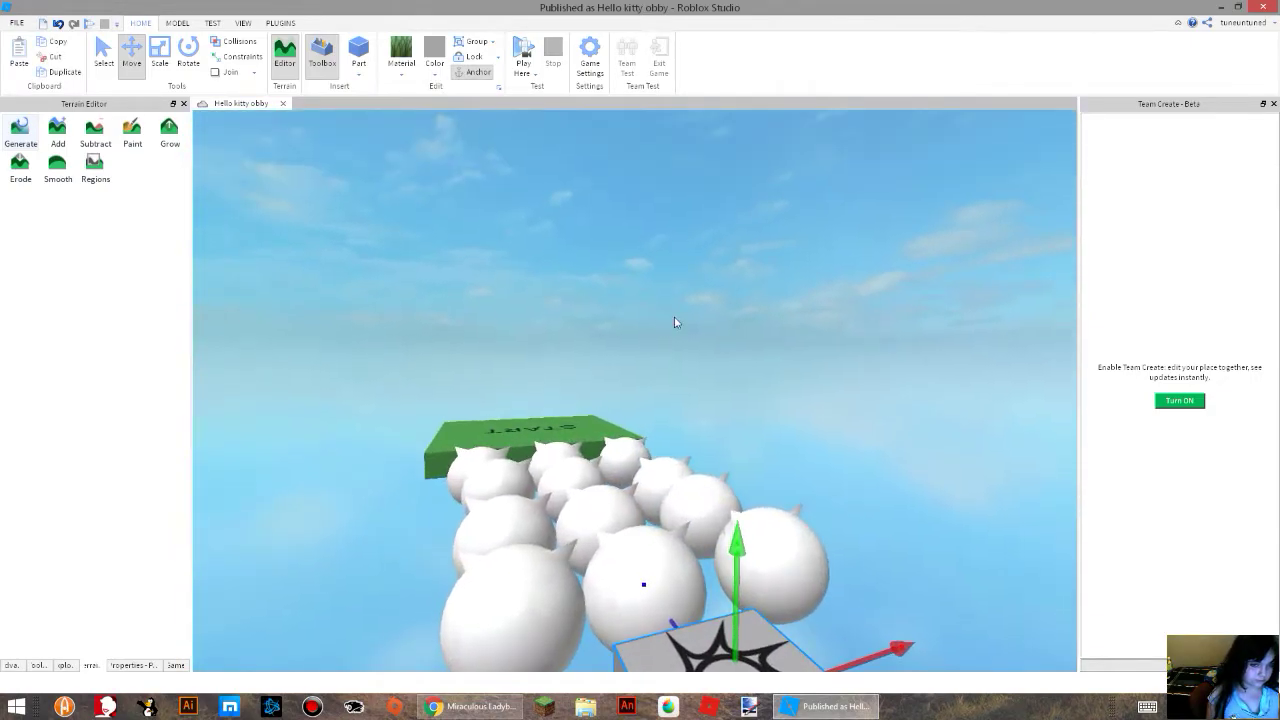
pyautogui.moveTo(917, 448); pyautogui.dragTo(917, 448, button='right')
pyautogui.scroll(-3, 877, 427)
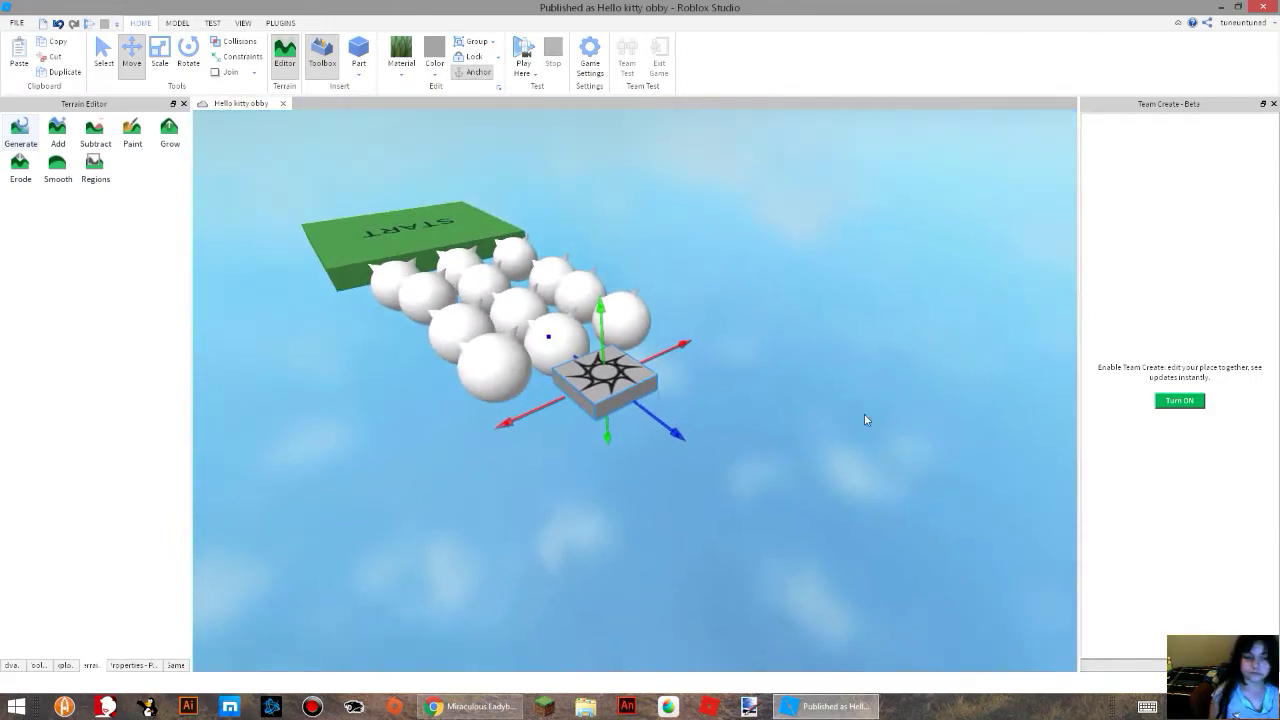
pyautogui.scroll(2, 804, 372)
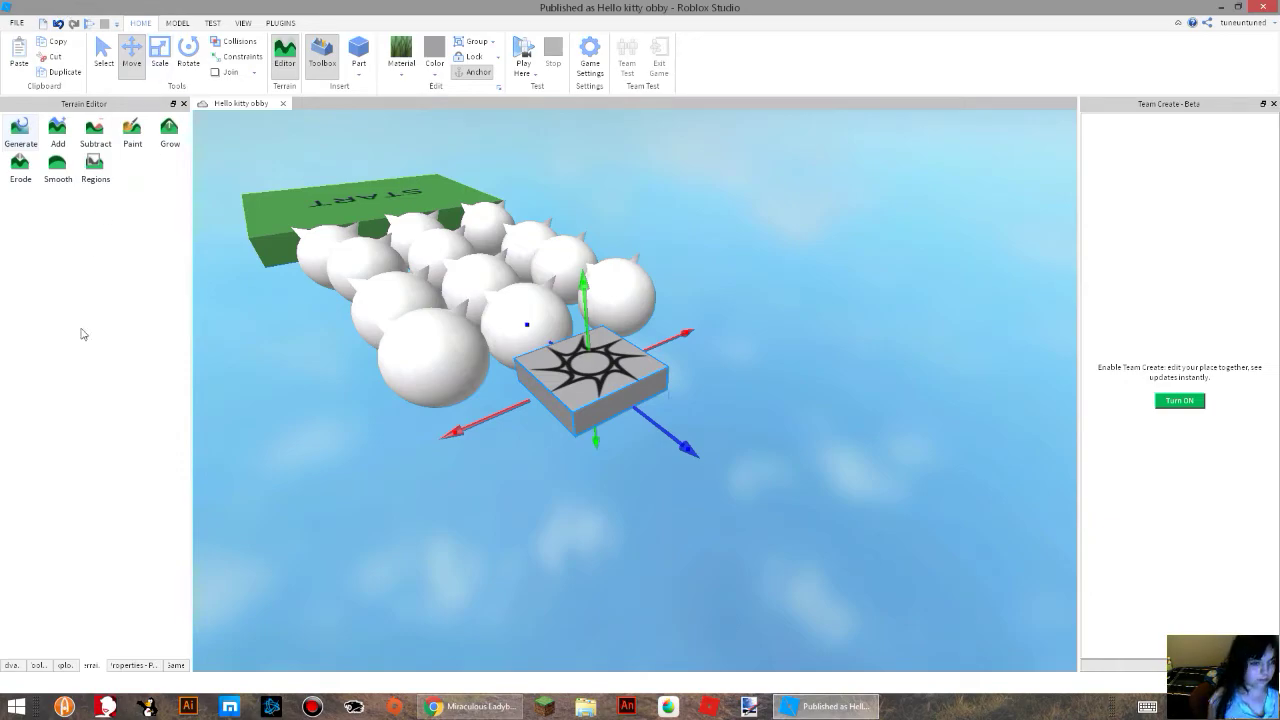
# Insert a block part over the checkpoint platform and delete it.
pyautogui.click(14, 667)
pyautogui.click(37, 667)
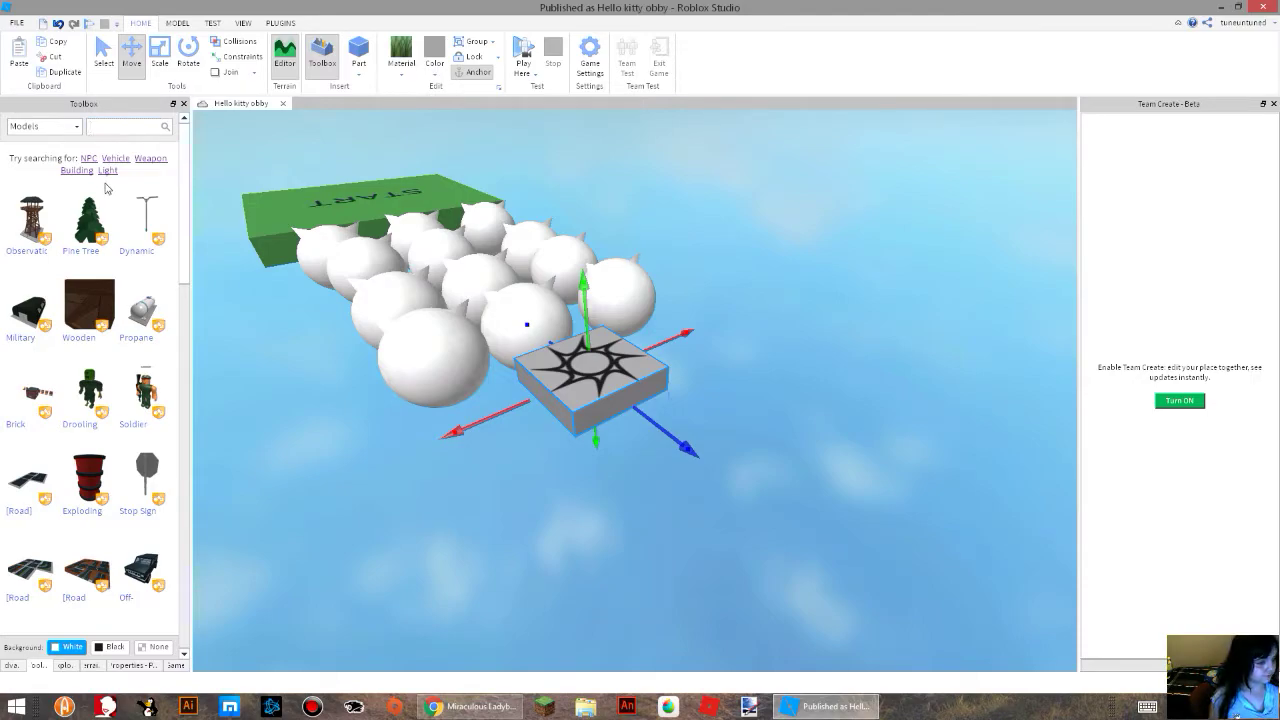
pyautogui.click(725, 401)
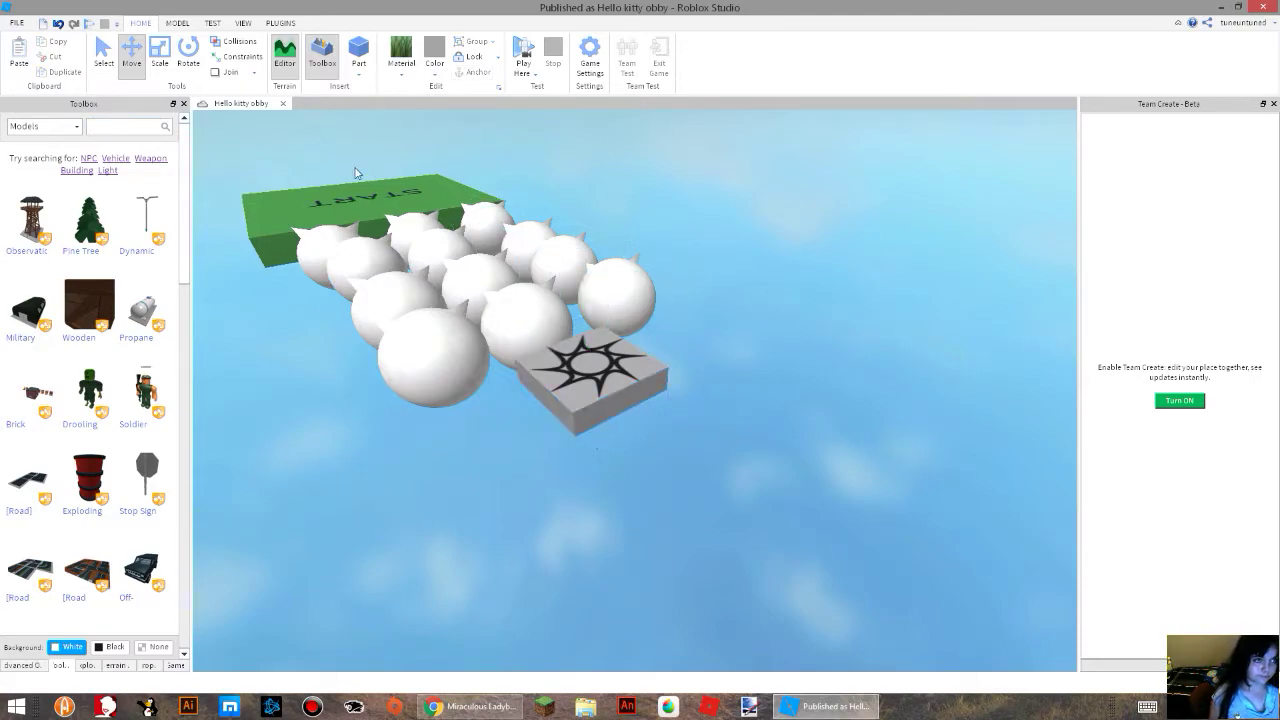
pyautogui.click(358, 73)
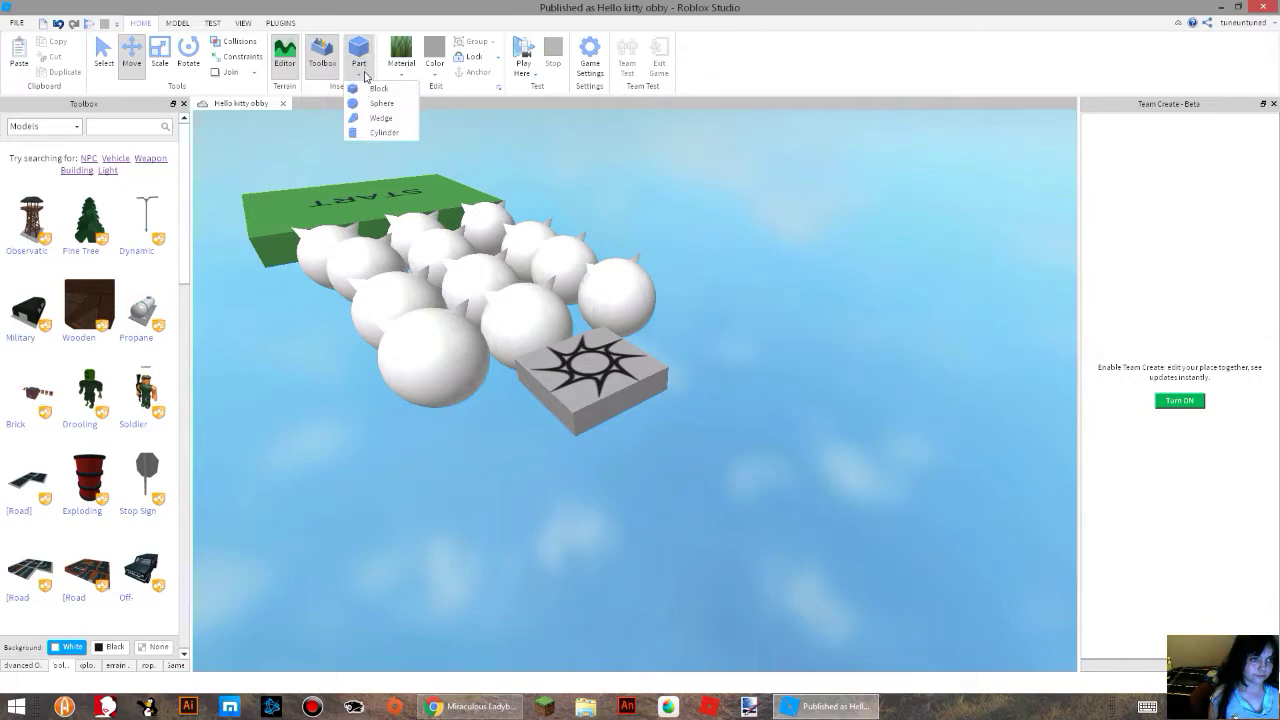
pyautogui.click(378, 88)
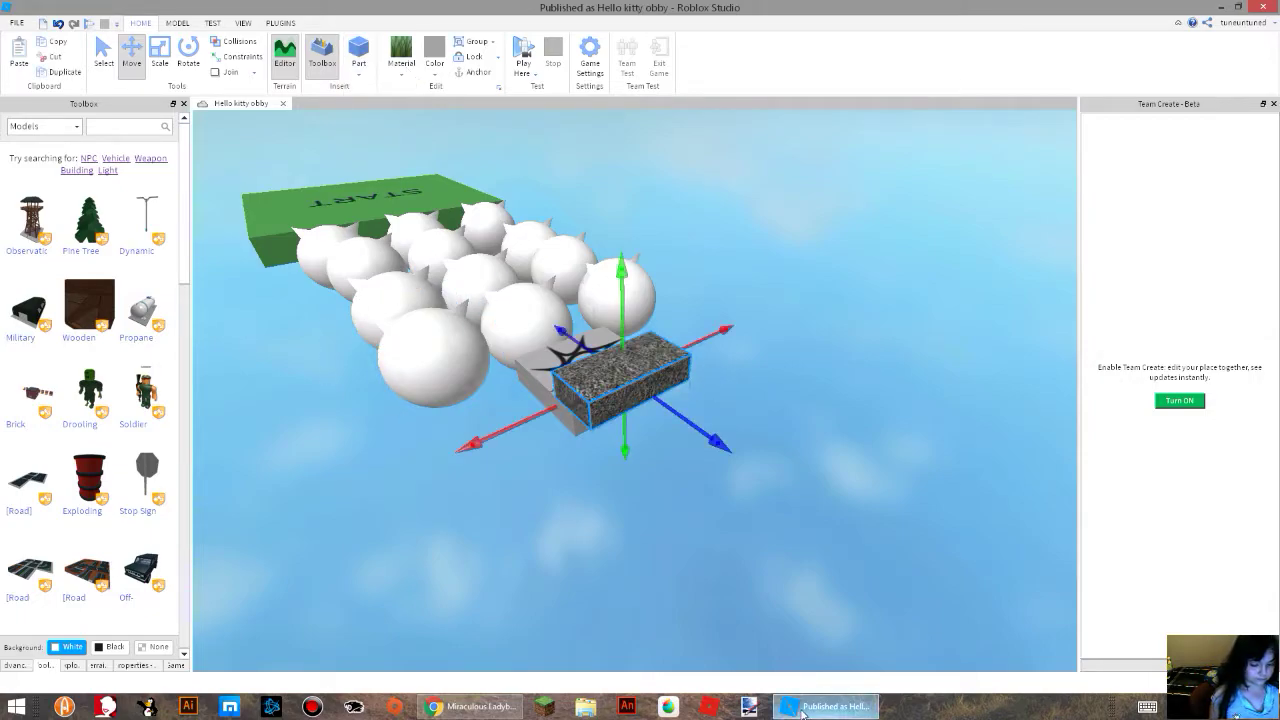
pyautogui.press('Delete')
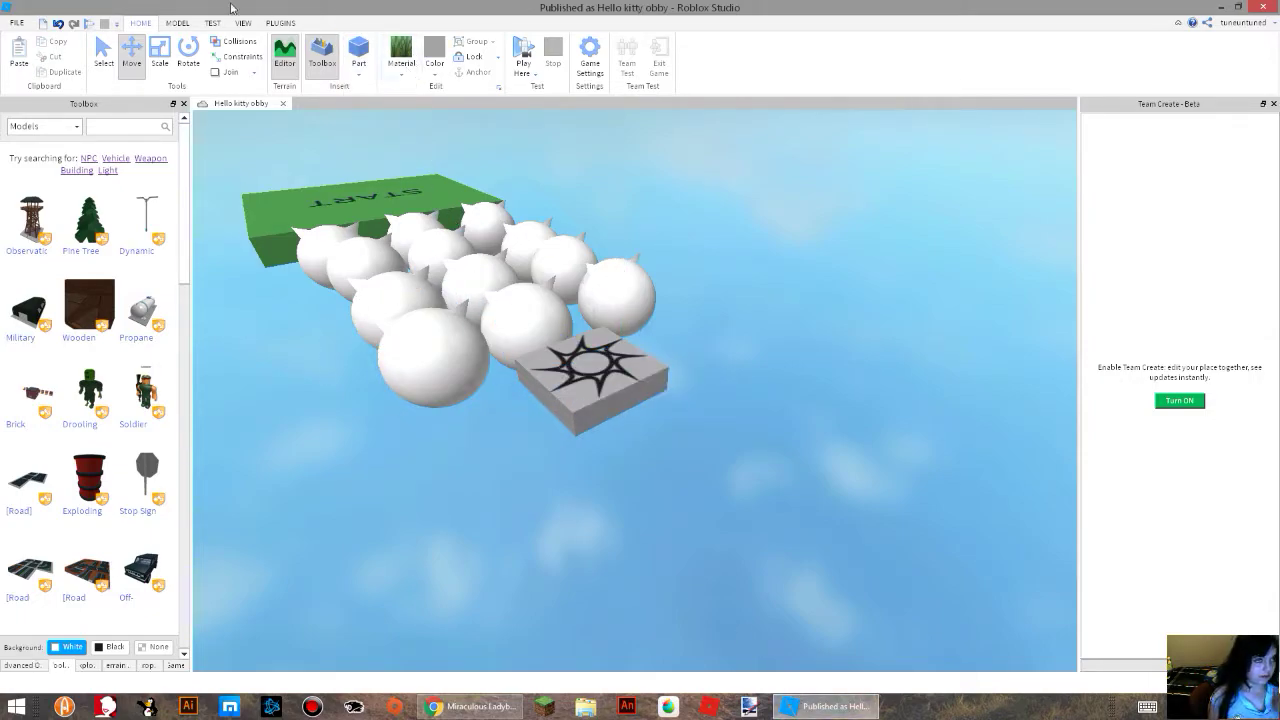
# Close the Hello kitty obby, discarding the unpublished changes, and open the Team/FFA Arena template.
pyautogui.click(283, 104)
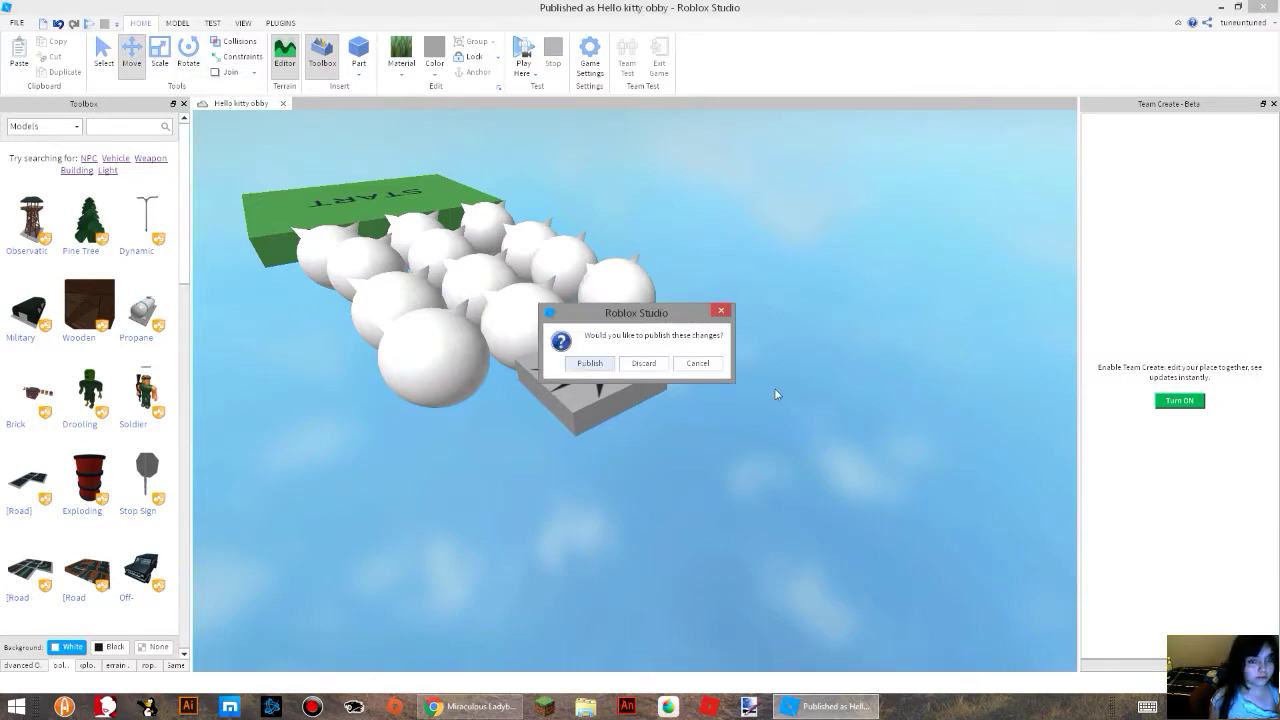
pyautogui.click(645, 364)
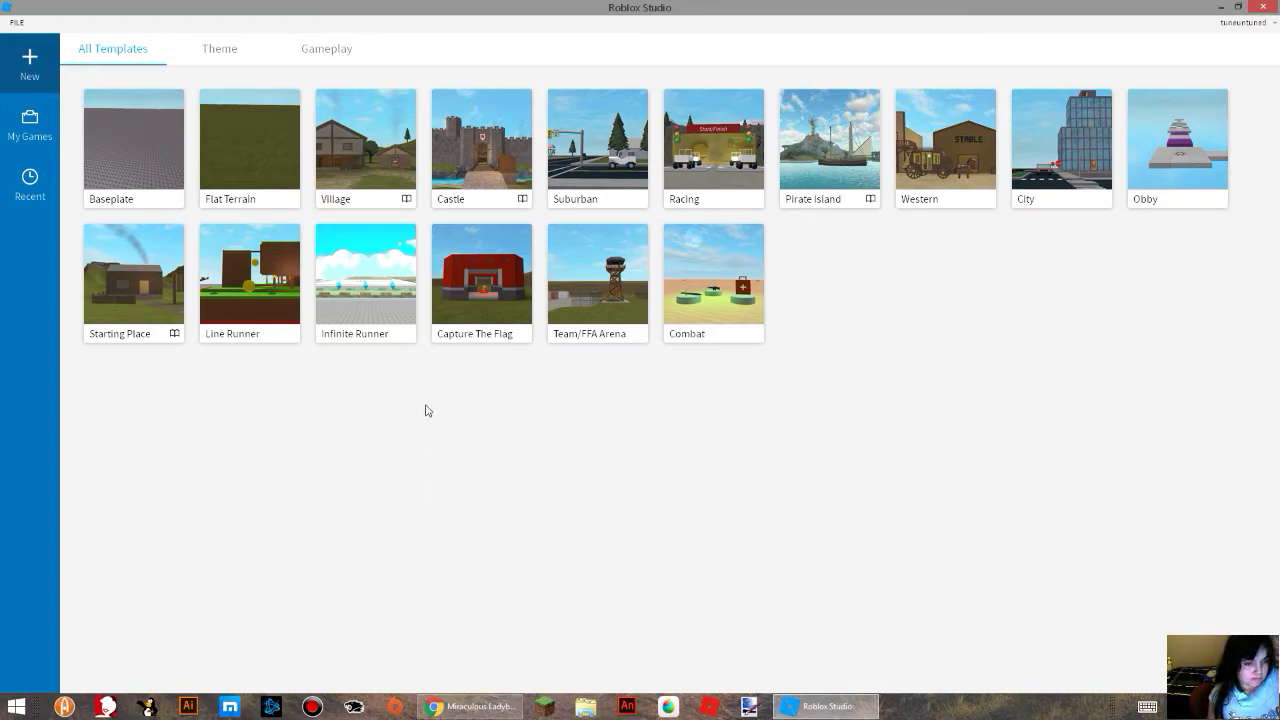
pyautogui.click(604, 314)
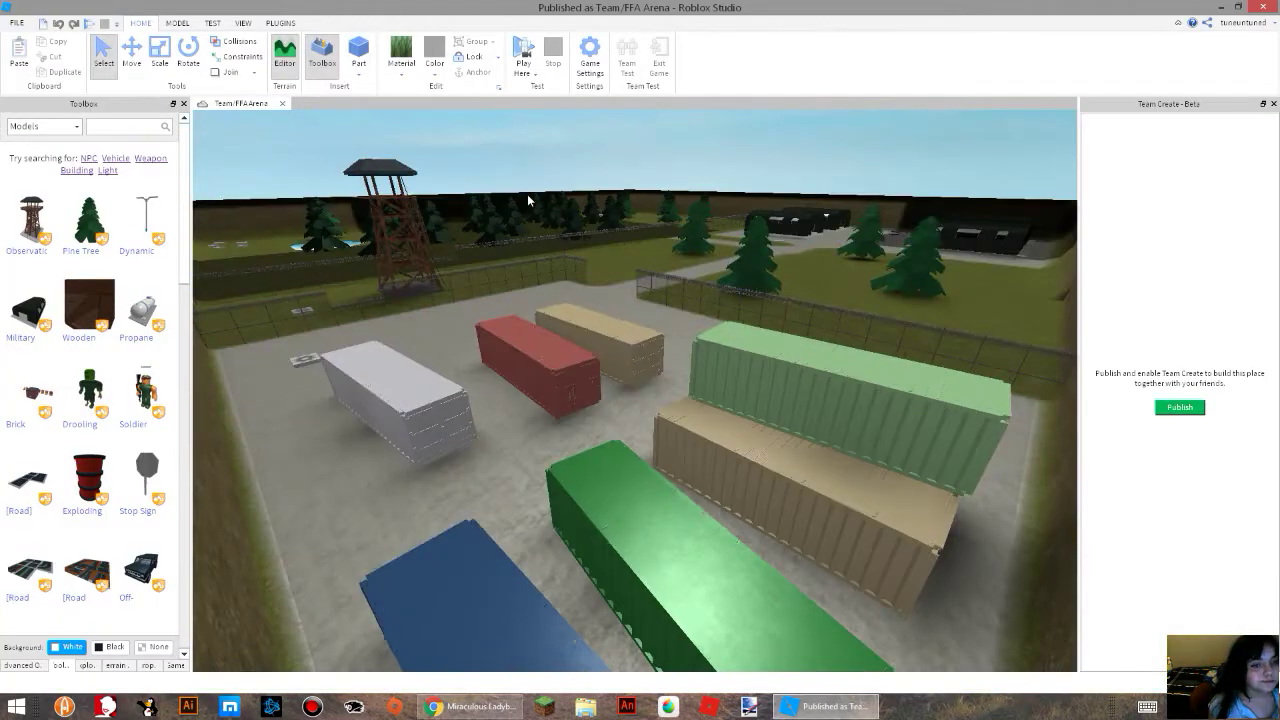
# Look around the Team/FFA Arena, examining its terrain, military buildings and spawn pads.
pyautogui.moveTo(527, 195); pyautogui.dragTo(643, 310, button='right')
pyautogui.scroll(-6, 583, 295)
pyautogui.scroll(7, 583, 295)
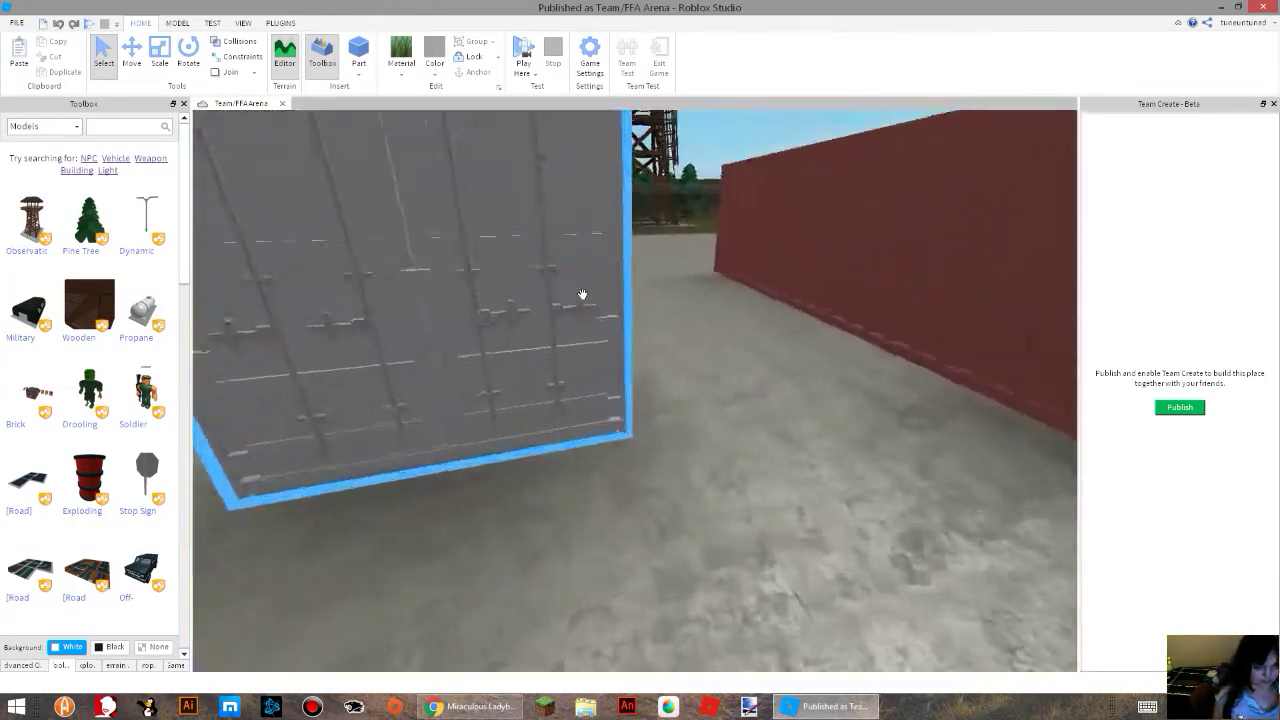
pyautogui.scroll(8, 582, 294)
pyautogui.scroll(-6, 640, 308)
pyautogui.scroll(-8, 640, 308)
pyautogui.scroll(5, 640, 312)
pyautogui.scroll(4, 641, 308)
pyautogui.scroll(3, 641, 308)
pyautogui.scroll(5, 641, 308)
pyautogui.moveTo(955, 398); pyautogui.dragTo(956, 403, button='right')
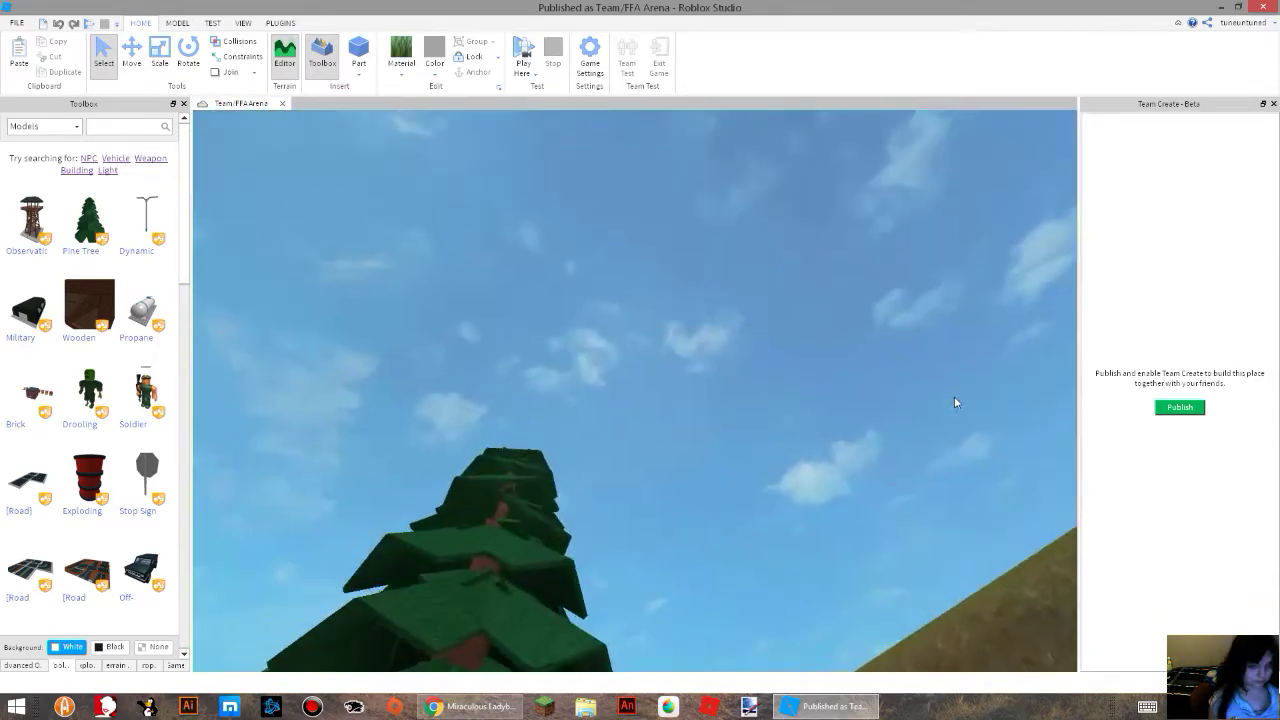
pyautogui.scroll(-10, 715, 301)
pyautogui.moveTo(715, 300); pyautogui.dragTo(714, 302, button='right')
pyautogui.scroll(8, 716, 302)
pyautogui.scroll(8, 716, 303)
pyautogui.press('w')
pyautogui.press('w')
pyautogui.press('s')
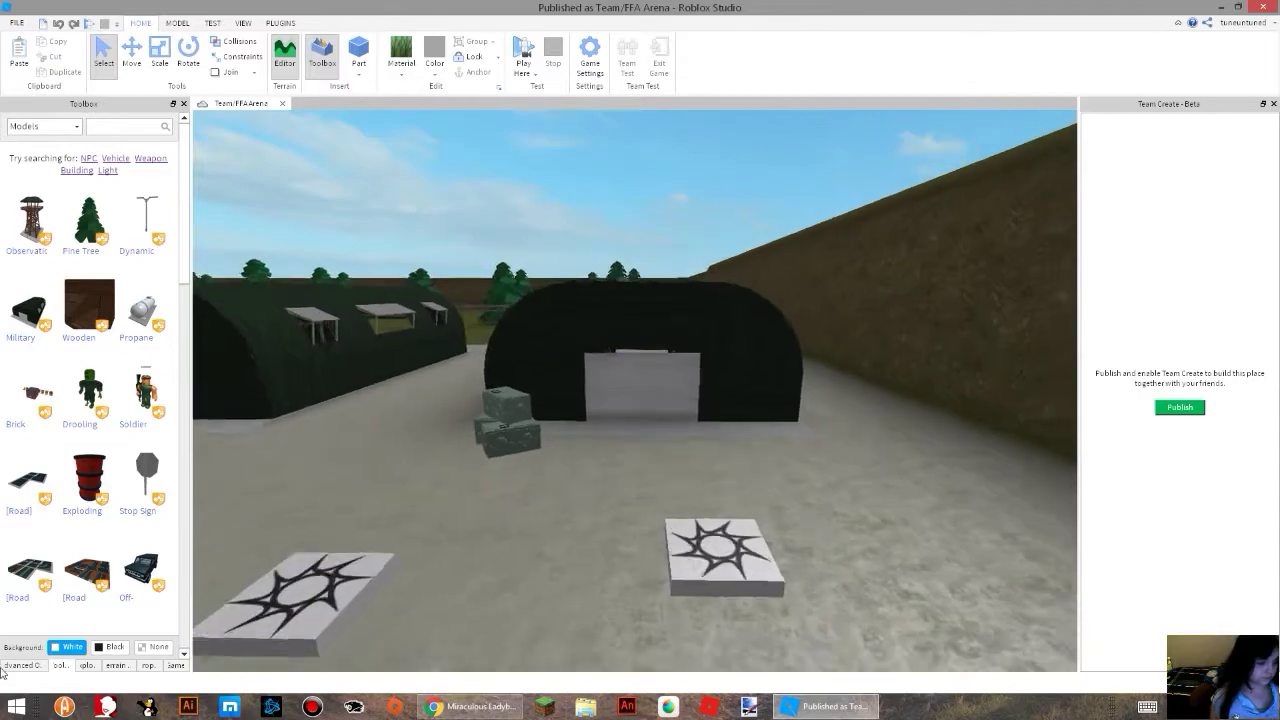
# Expand the arena's Workspace in the Explorer to examine the objects it contains.
pyautogui.click(22, 665)
pyautogui.click(60, 666)
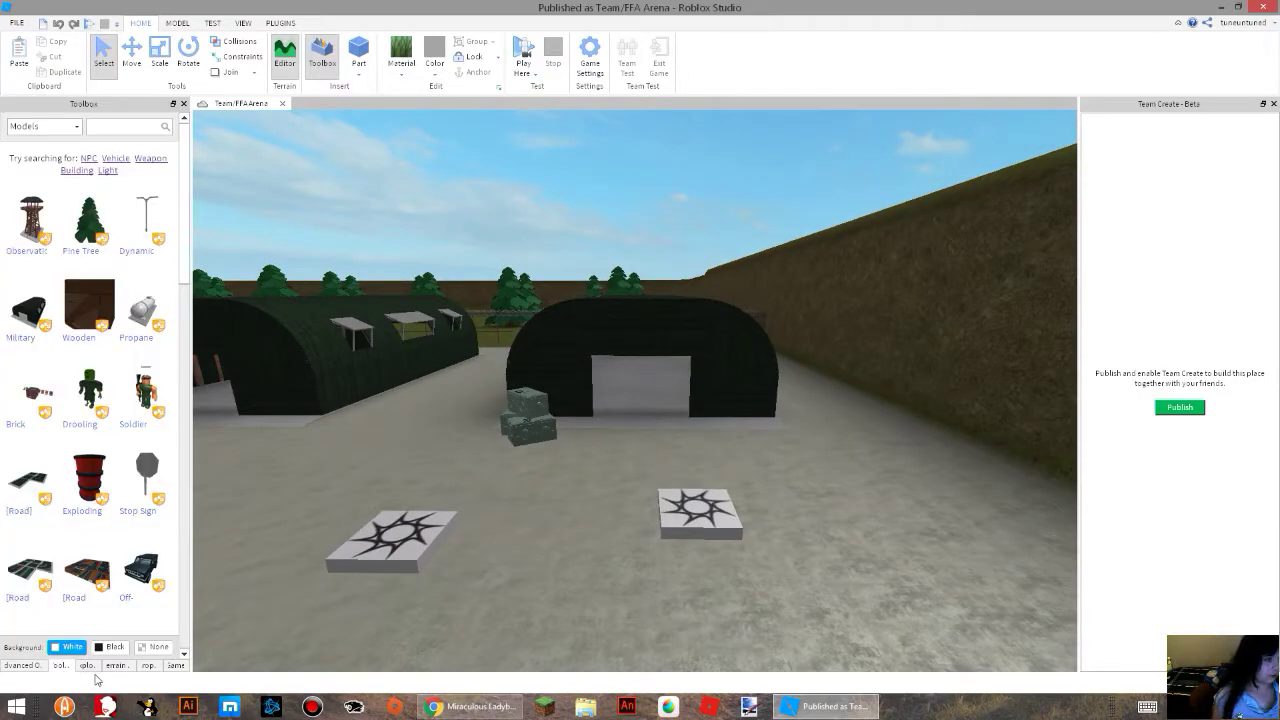
pyautogui.click(87, 666)
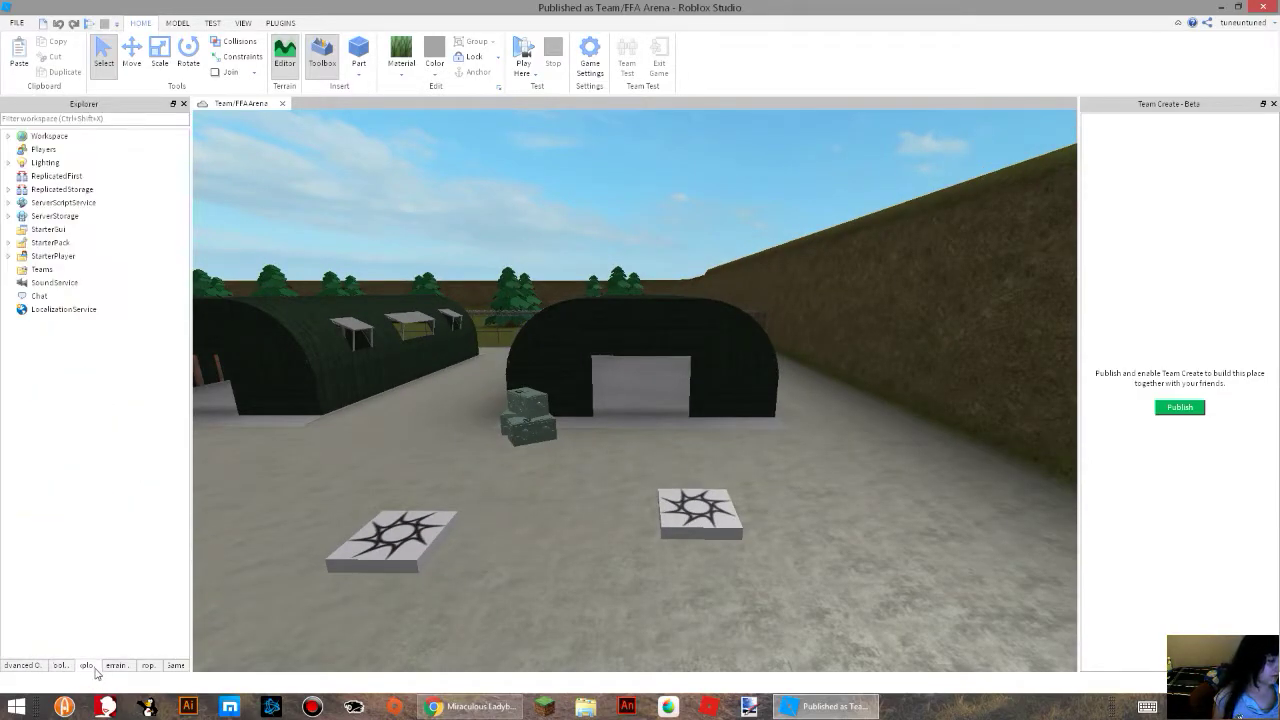
pyautogui.click(8, 136)
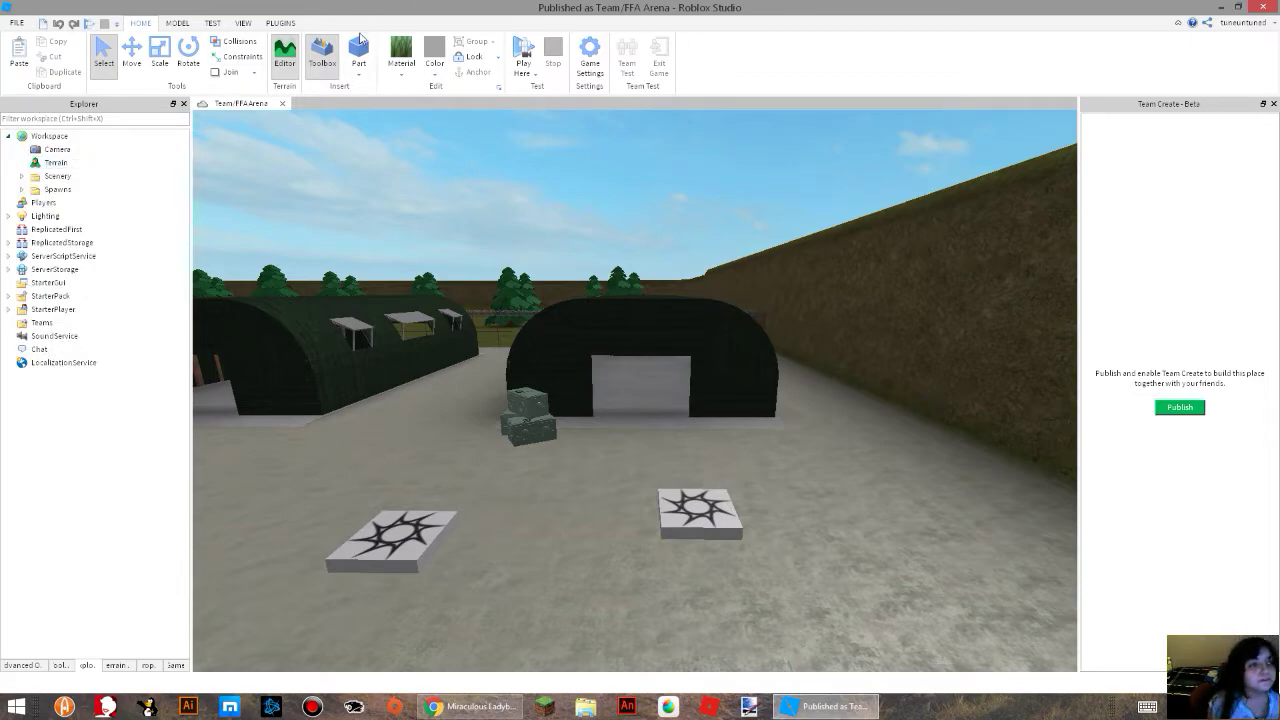
# Close the Team/FFA Arena and open the Flat Terrain template.
pyautogui.click(282, 103)
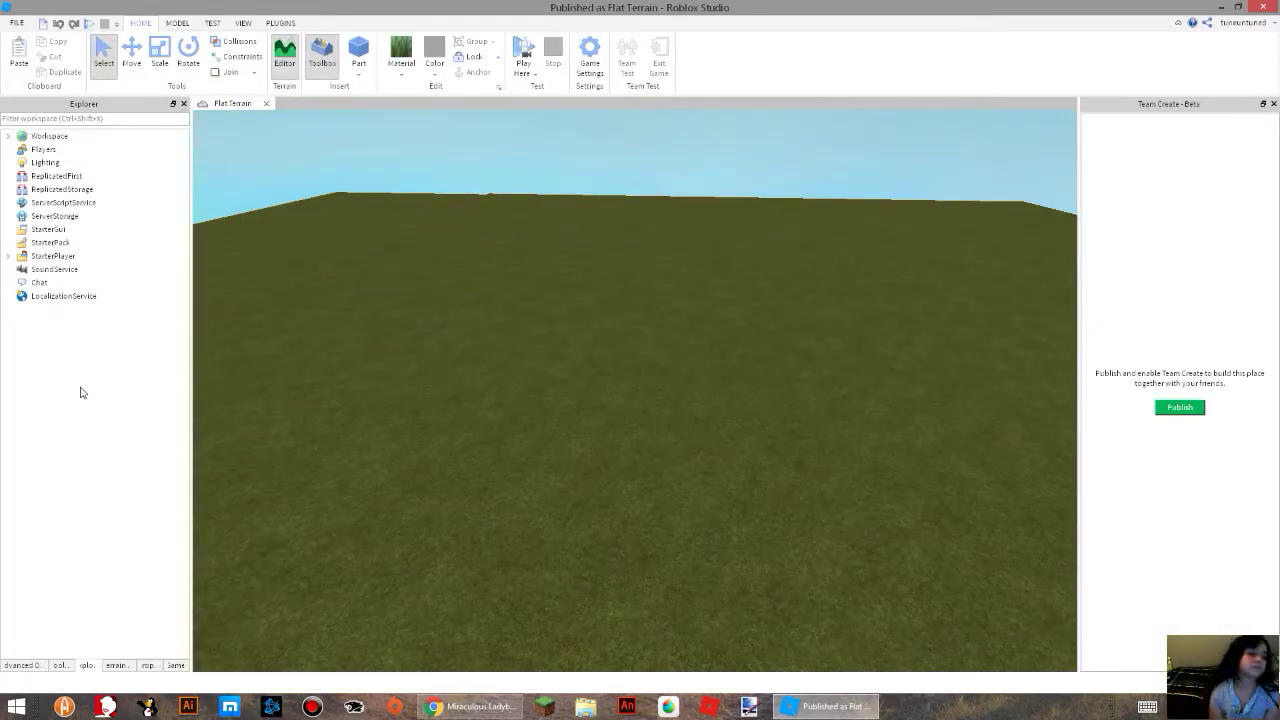
pyautogui.scroll(-6, 405, 410)
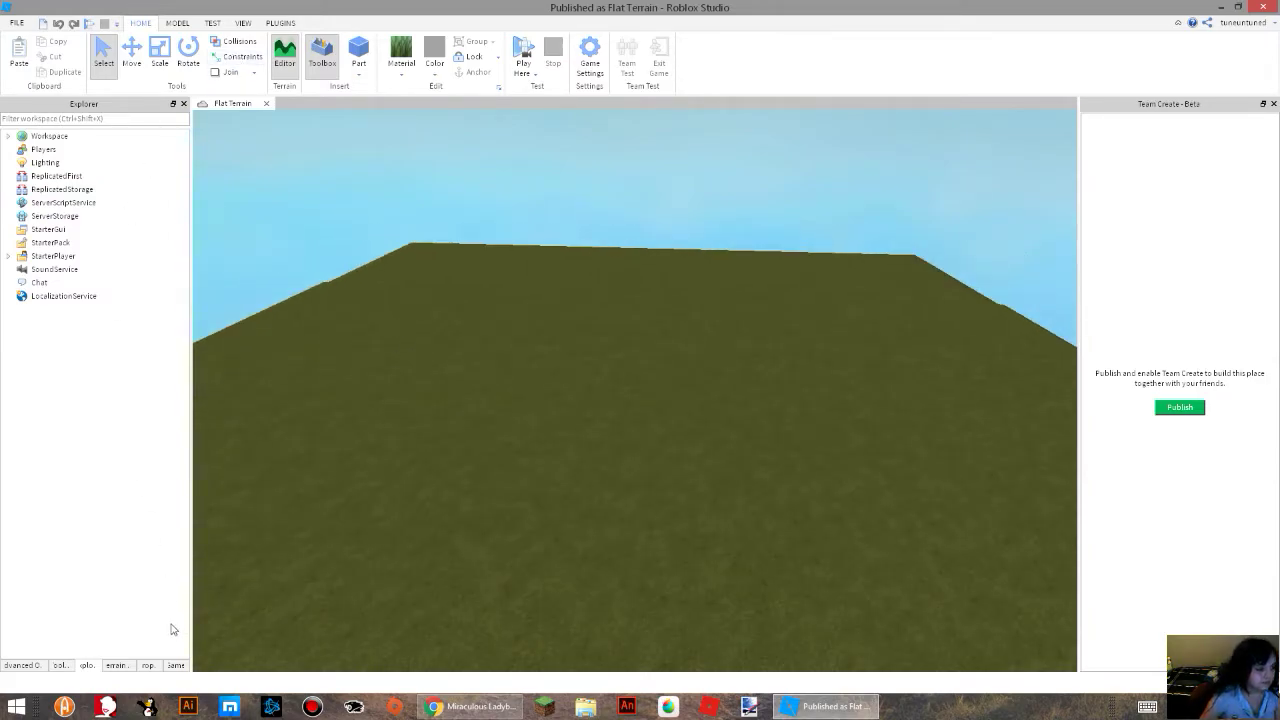
# Paint a pool of water into the flat grass terrain with the Terrain Editor's water material.
pyautogui.click(116, 665)
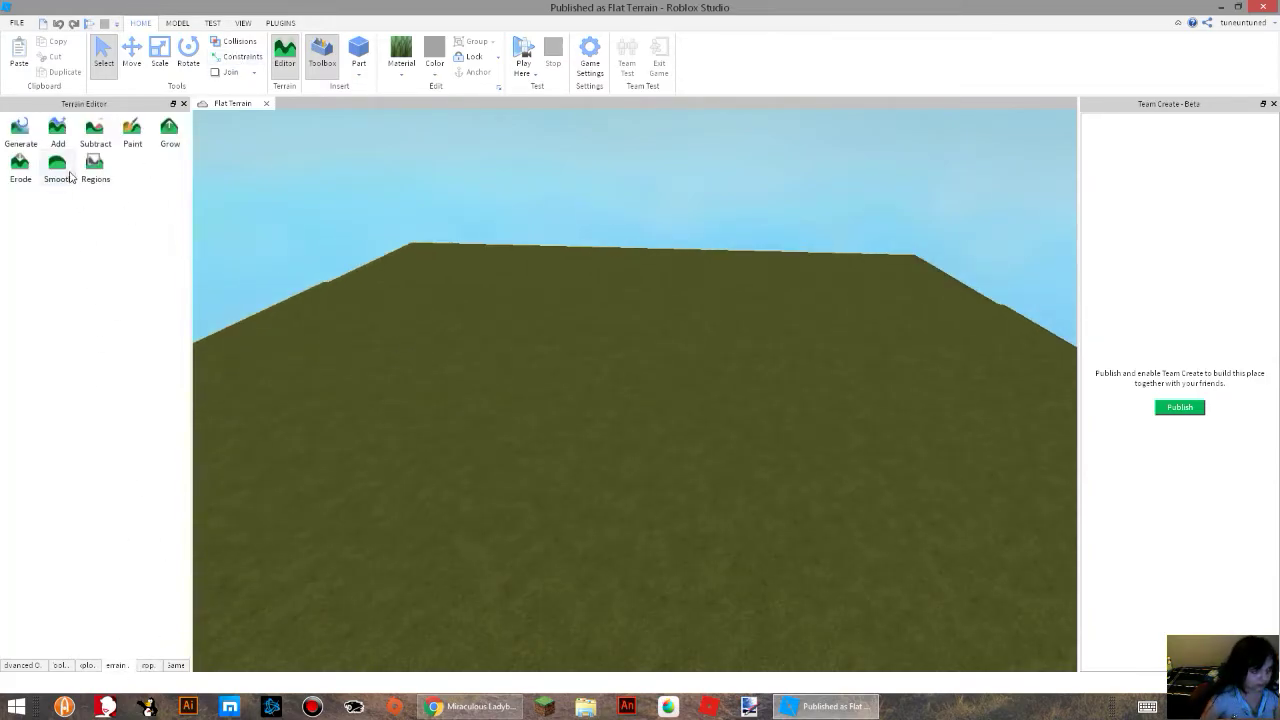
pyautogui.click(60, 140)
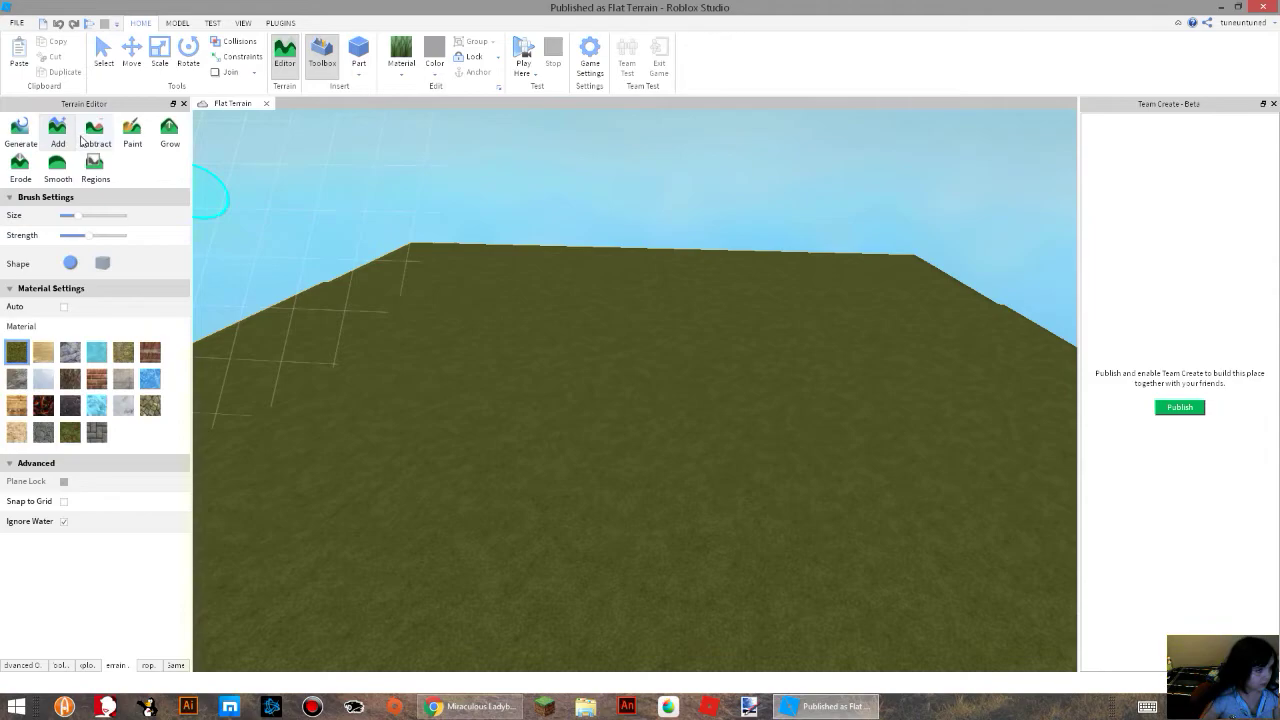
pyautogui.click(106, 357)
pyautogui.moveTo(460, 382); pyautogui.dragTo(474, 399, button='right')
pyautogui.moveTo(556, 538)
pyautogui.mouseDown()
pyautogui.moveTo(576, 552)
pyautogui.moveTo(563, 447)
pyautogui.moveTo(429, 560)
pyautogui.moveTo(470, 478)
pyautogui.mouseUp()
pyautogui.moveTo(470, 478); pyautogui.dragTo(399, 479, button='right')
pyautogui.scroll(6, 473, 469)
# Select the Terrain object inside Workspace and show its properties.
pyautogui.click(86, 665)
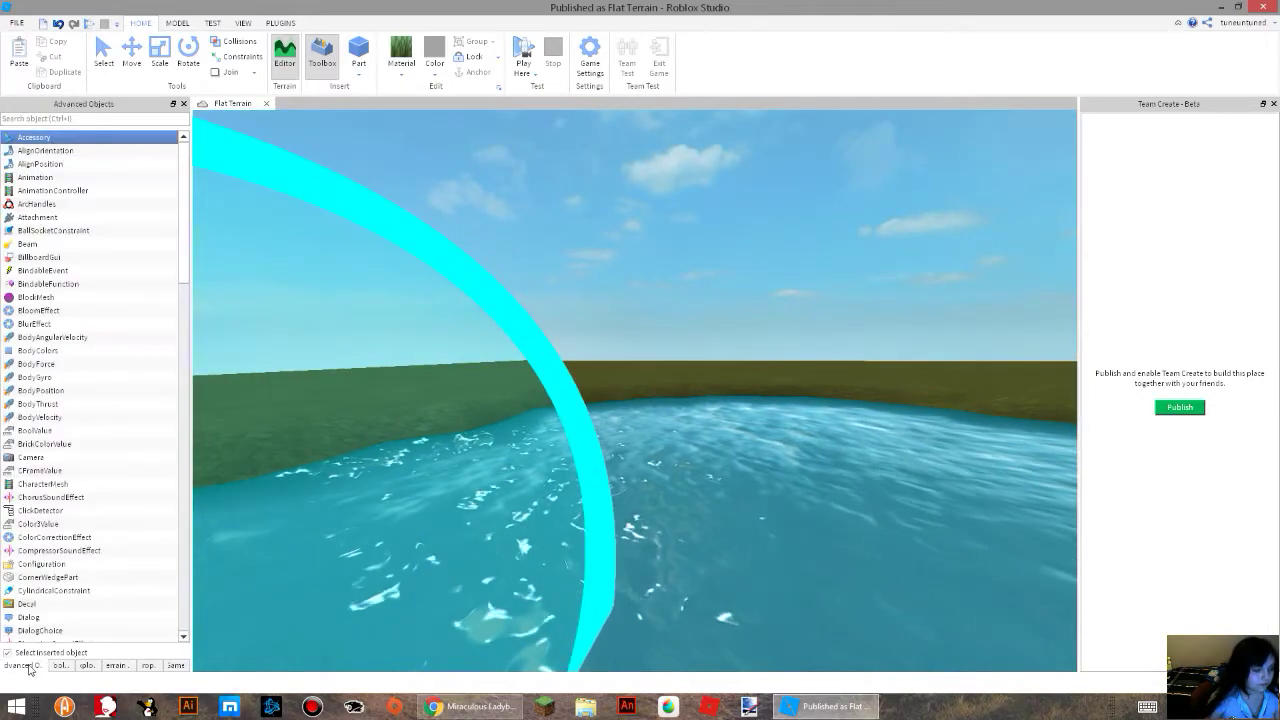
pyautogui.click(60, 665)
pyautogui.click(86, 665)
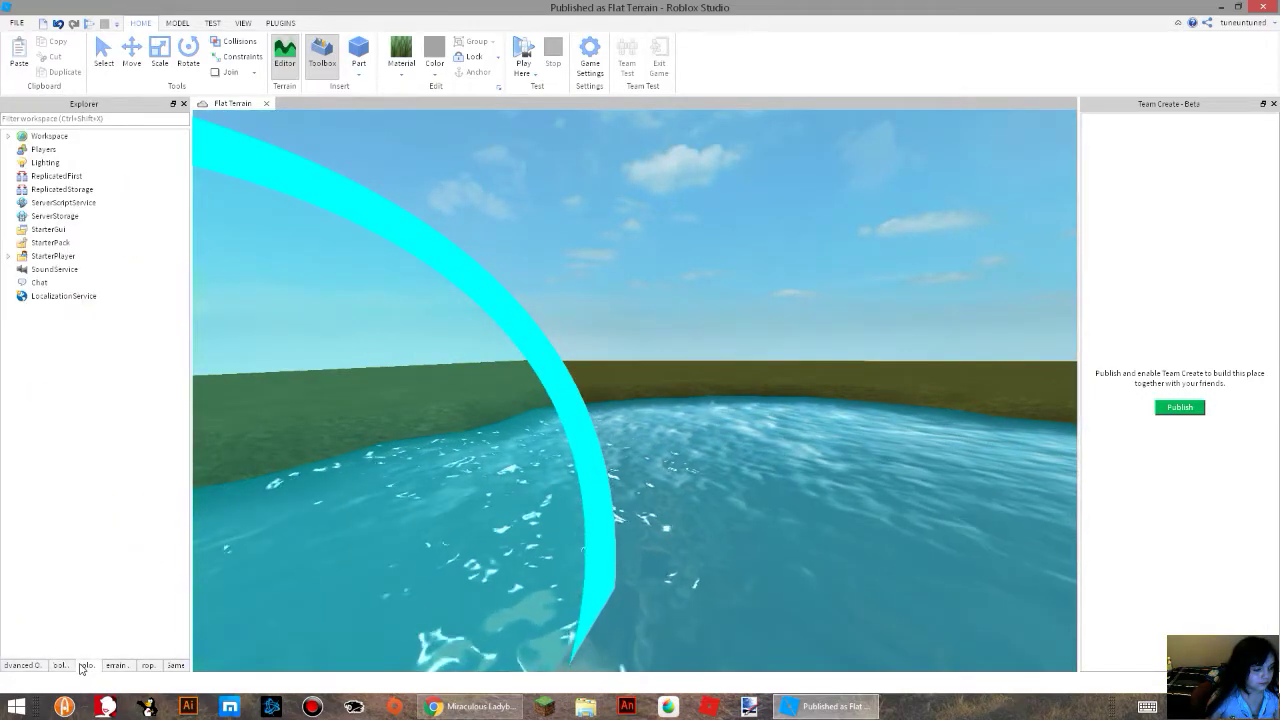
pyautogui.click(8, 136)
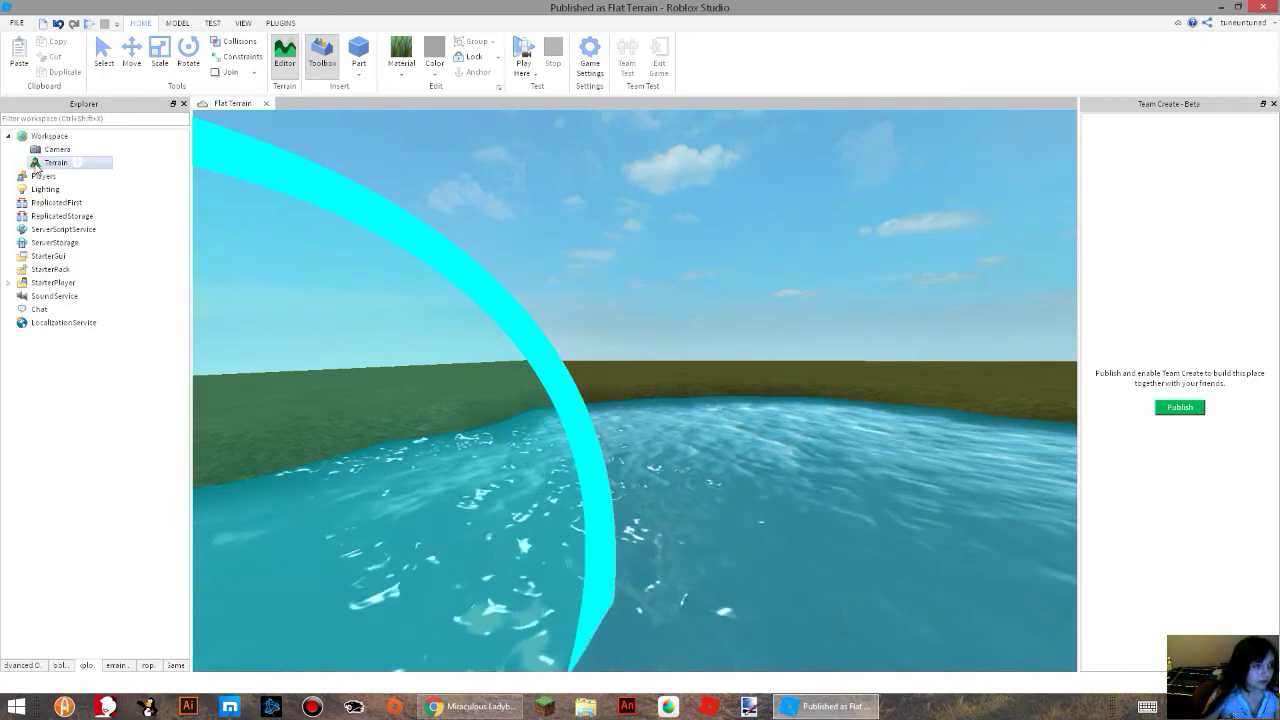
pyautogui.click(55, 162)
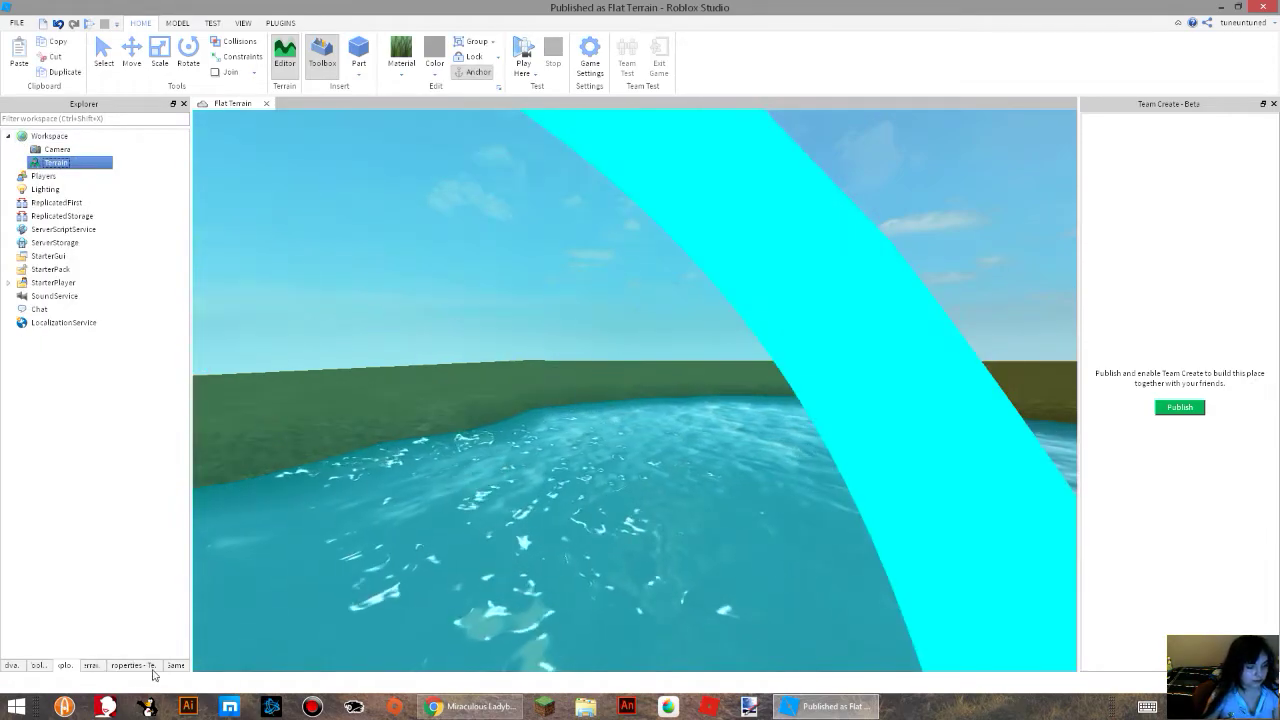
pyautogui.click(133, 665)
# Set the terrain's WaterColor to the bright cyan basic color 85, 255, 255.
pyautogui.click(60, 244)
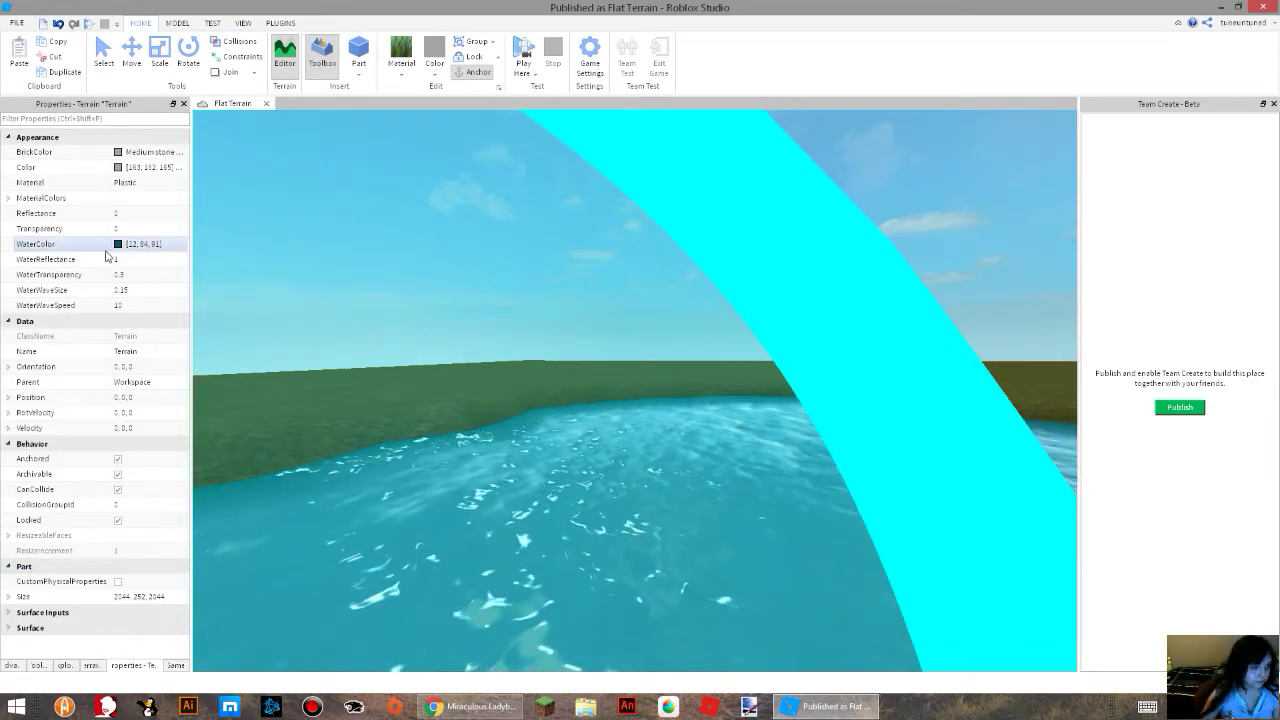
pyautogui.click(118, 244)
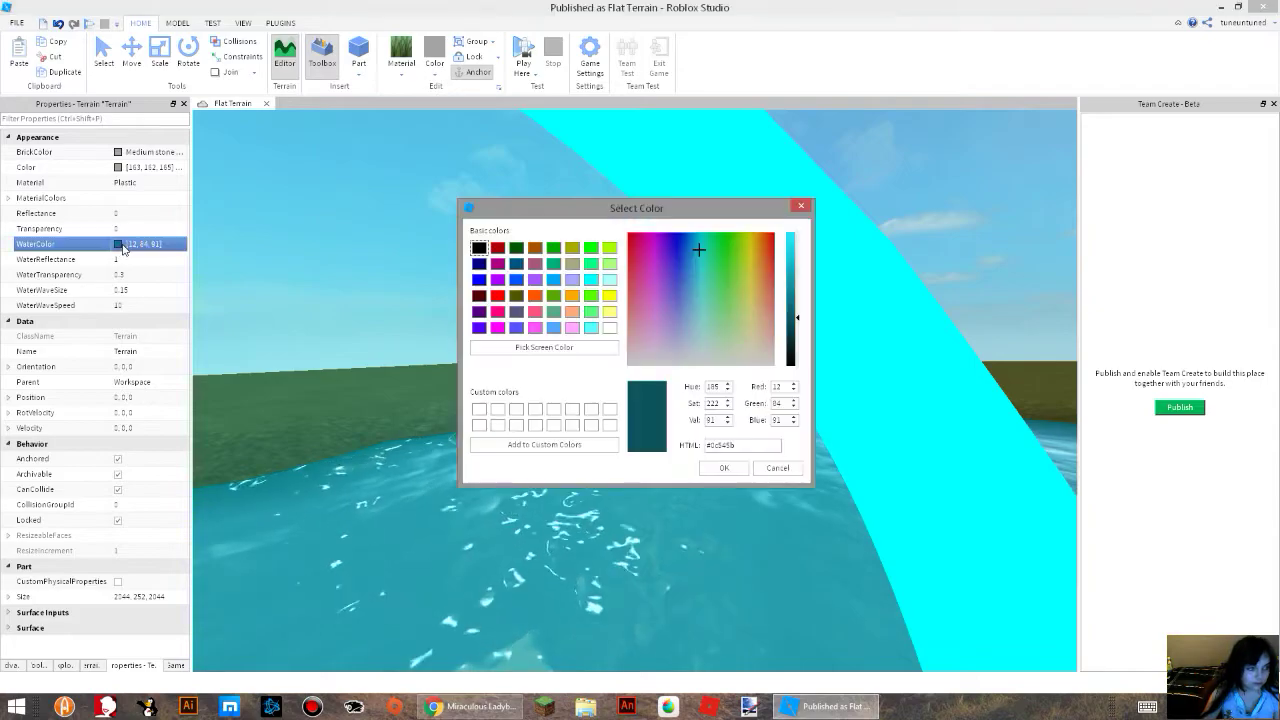
pyautogui.click(591, 329)
pyautogui.click(724, 468)
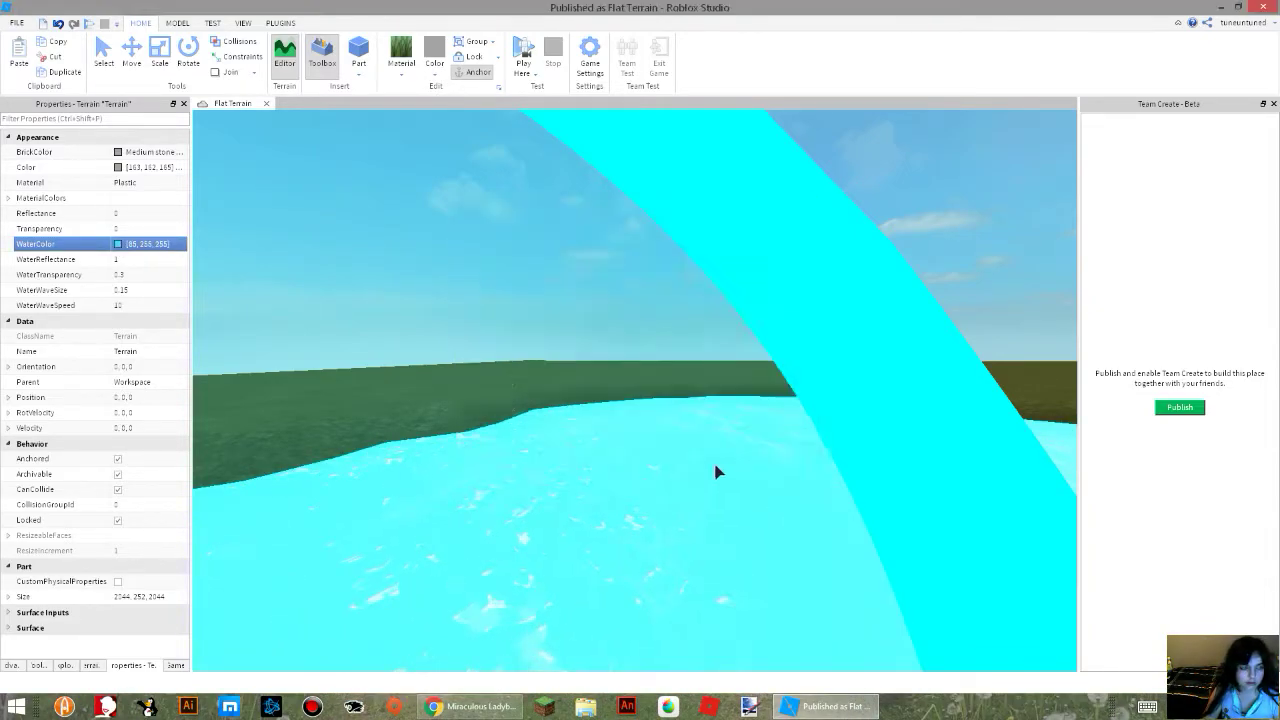
# Set the terrain's WaterTransparency to 1.
pyautogui.click(140, 274)
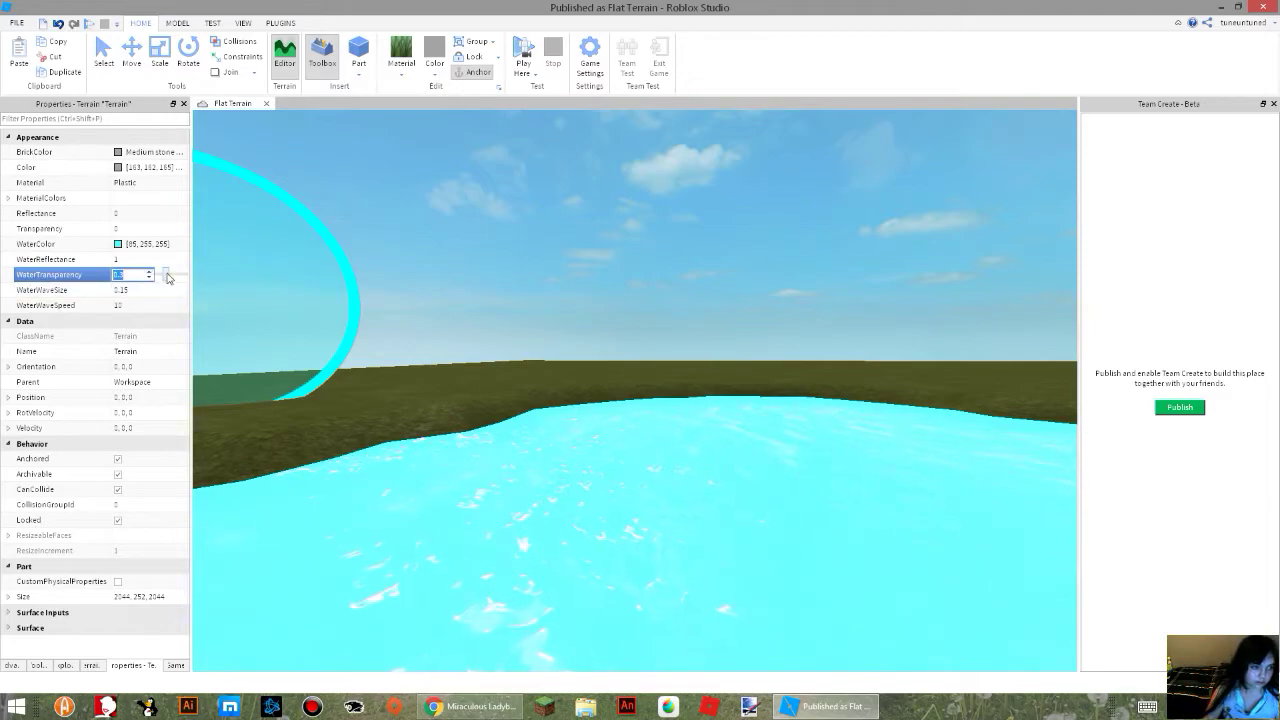
pyautogui.moveTo(166, 275); pyautogui.dragTo(198, 279)
pyautogui.click(345, 458)
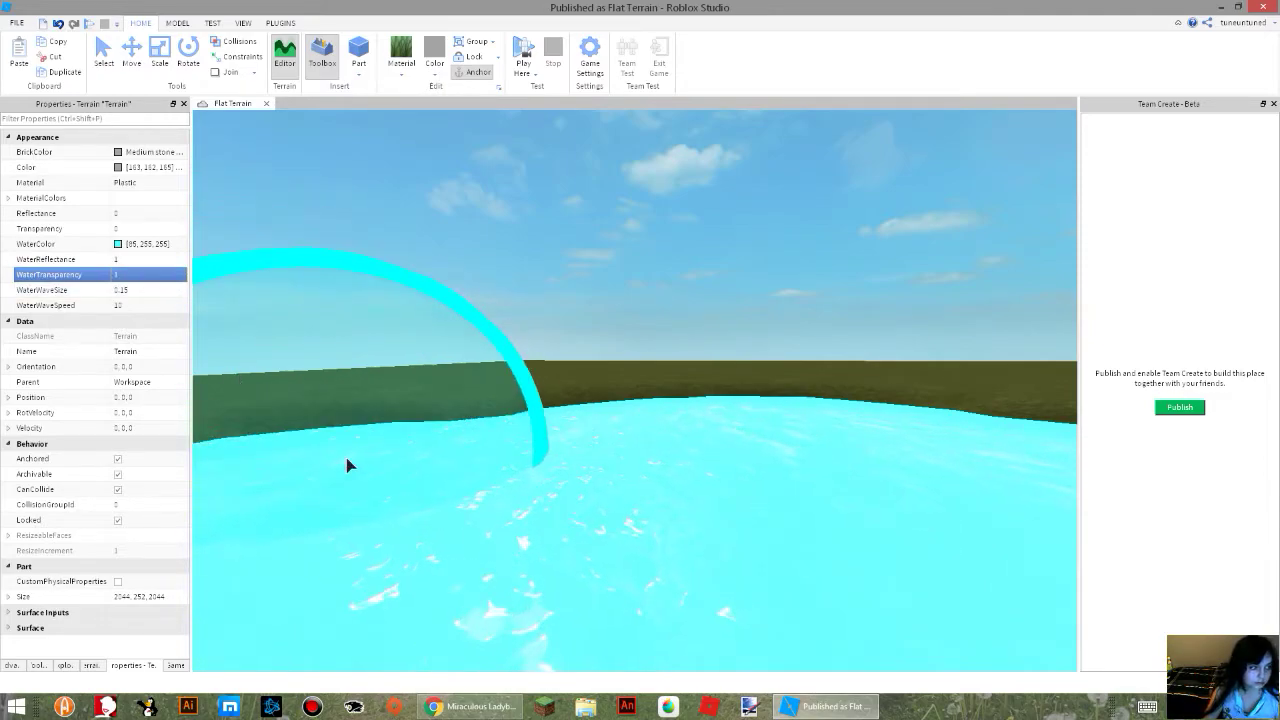
# Set the terrain's WaterWaveSize to 0 and view the pool from above.
pyautogui.click(142, 292)
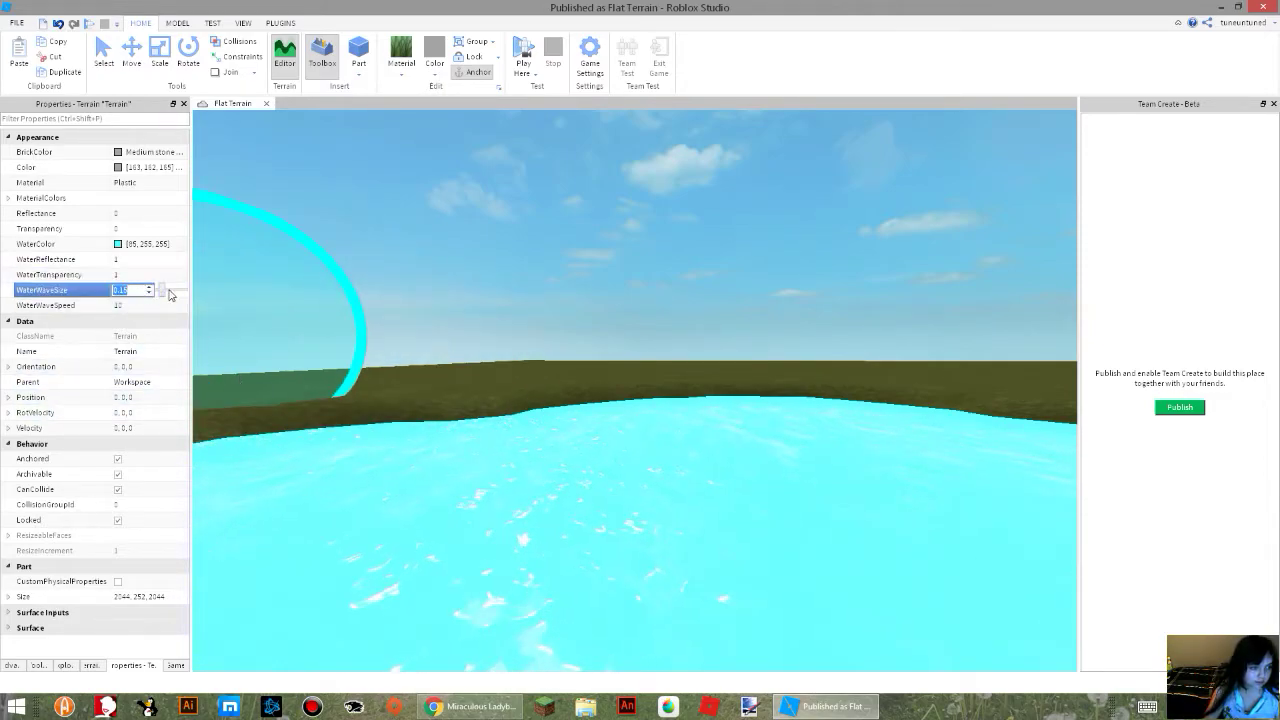
pyautogui.moveTo(500, 486); pyautogui.dragTo(500, 491, button='right')
pyautogui.click(456, 511)
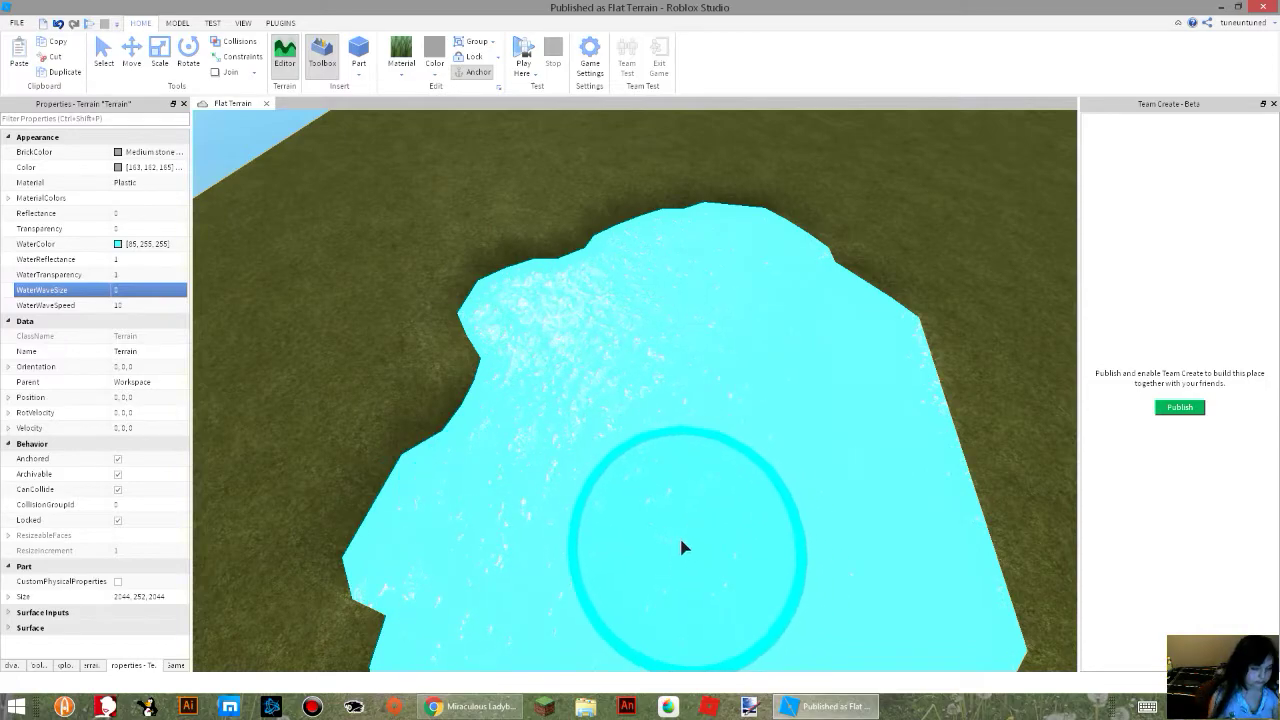
# Try the terrain's WaterWaveSpeed at 0 and 100, settling on a mid-range value.
pyautogui.click(154, 306)
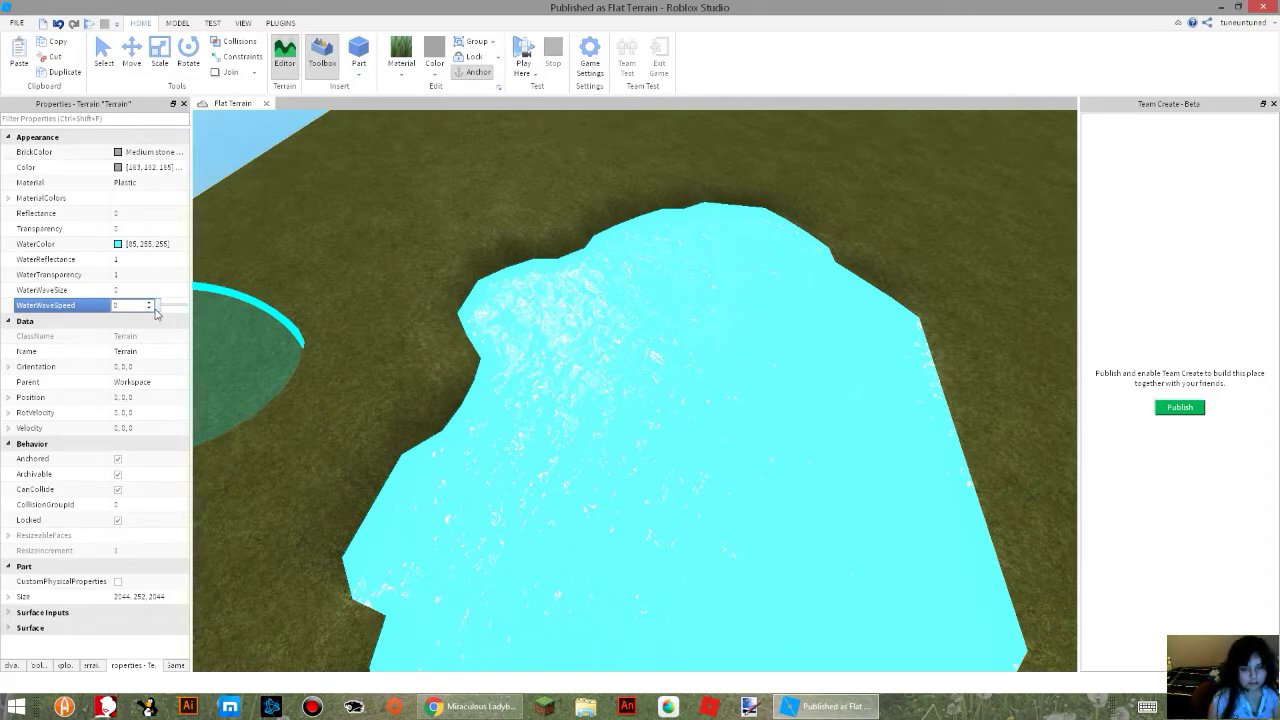
pyautogui.moveTo(161, 307); pyautogui.dragTo(194, 297)
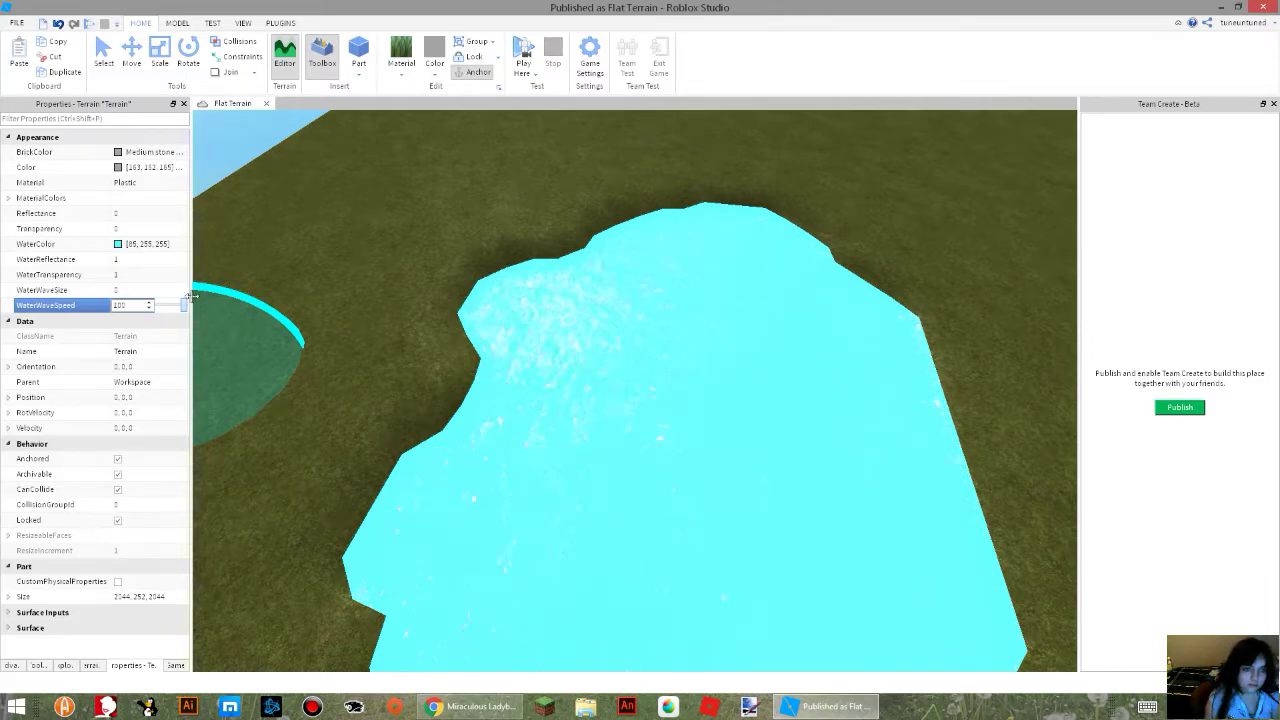
pyautogui.moveTo(194, 298); pyautogui.dragTo(170, 297)
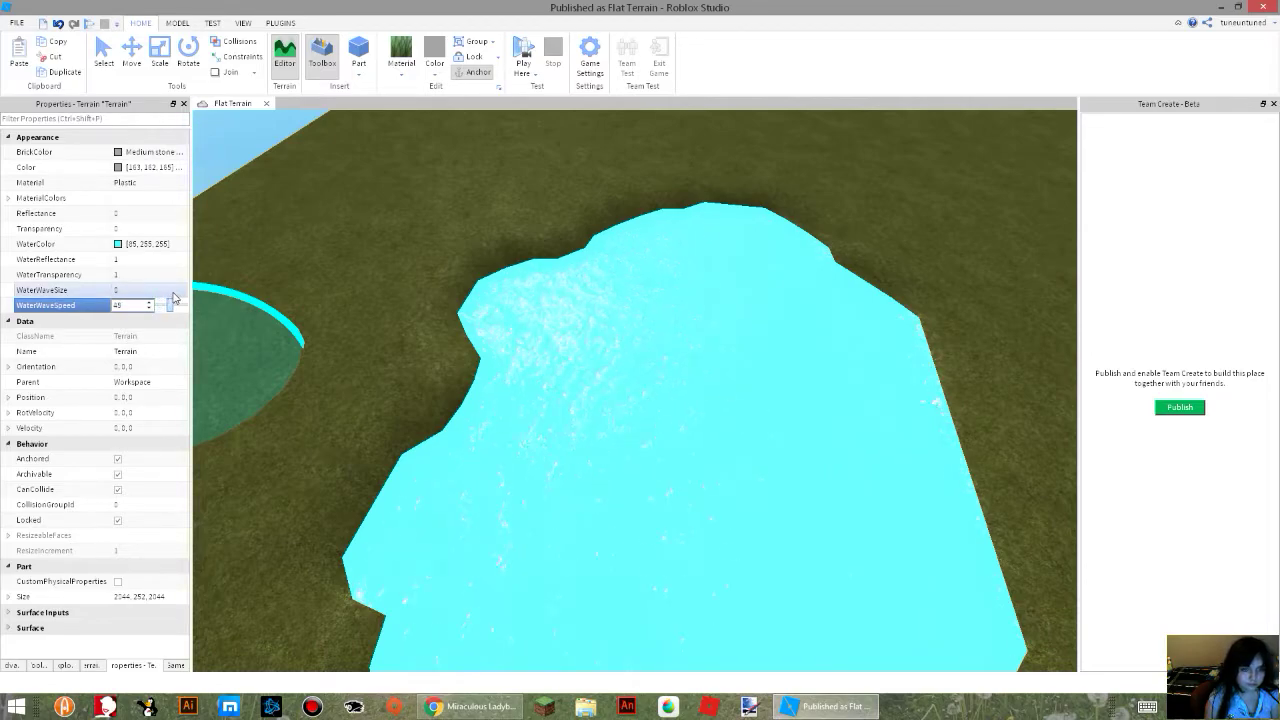
# Set the terrain's WaterWaveSize to 0.5 while viewing the water surface up close.
pyautogui.scroll(5, 440, 370)
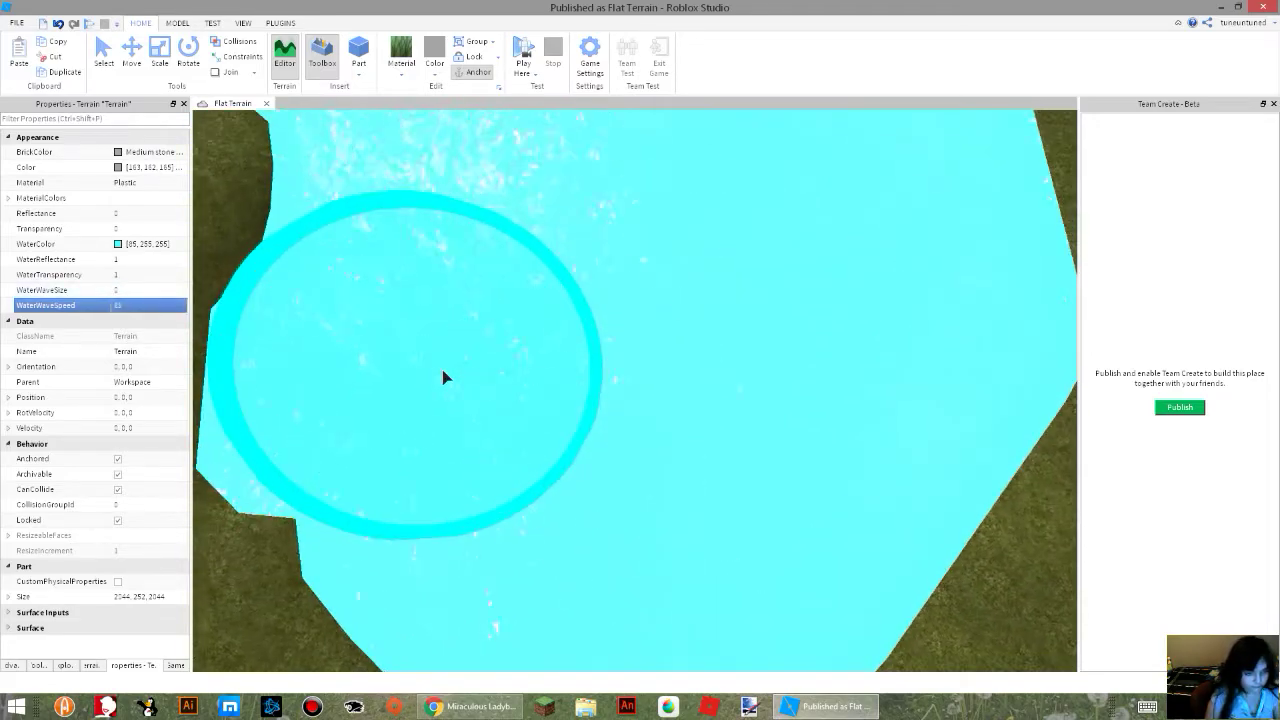
pyautogui.scroll(3, 443, 371)
pyautogui.click(131, 289)
pyautogui.moveTo(161, 290); pyautogui.dragTo(172, 290)
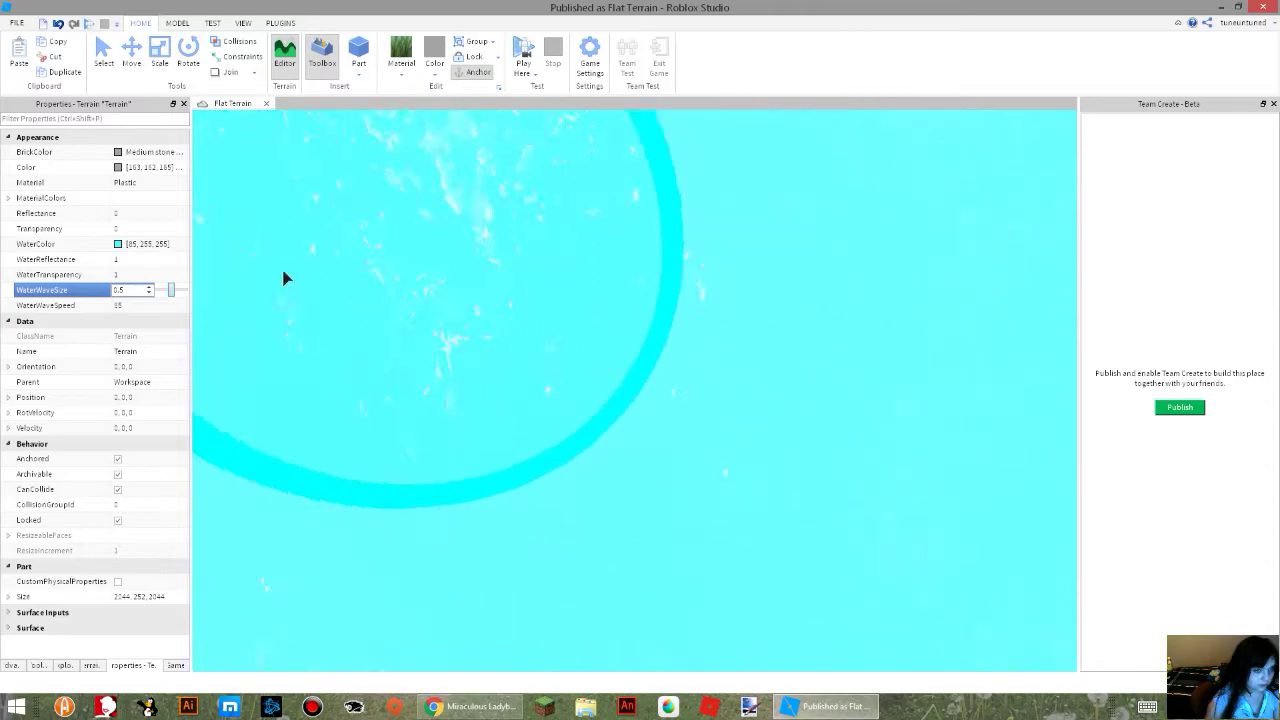
# Try painting a wide area of water out to the terrain's edge, and undo it.
pyautogui.scroll(-5, 596, 366)
pyautogui.scroll(-5, 594, 368)
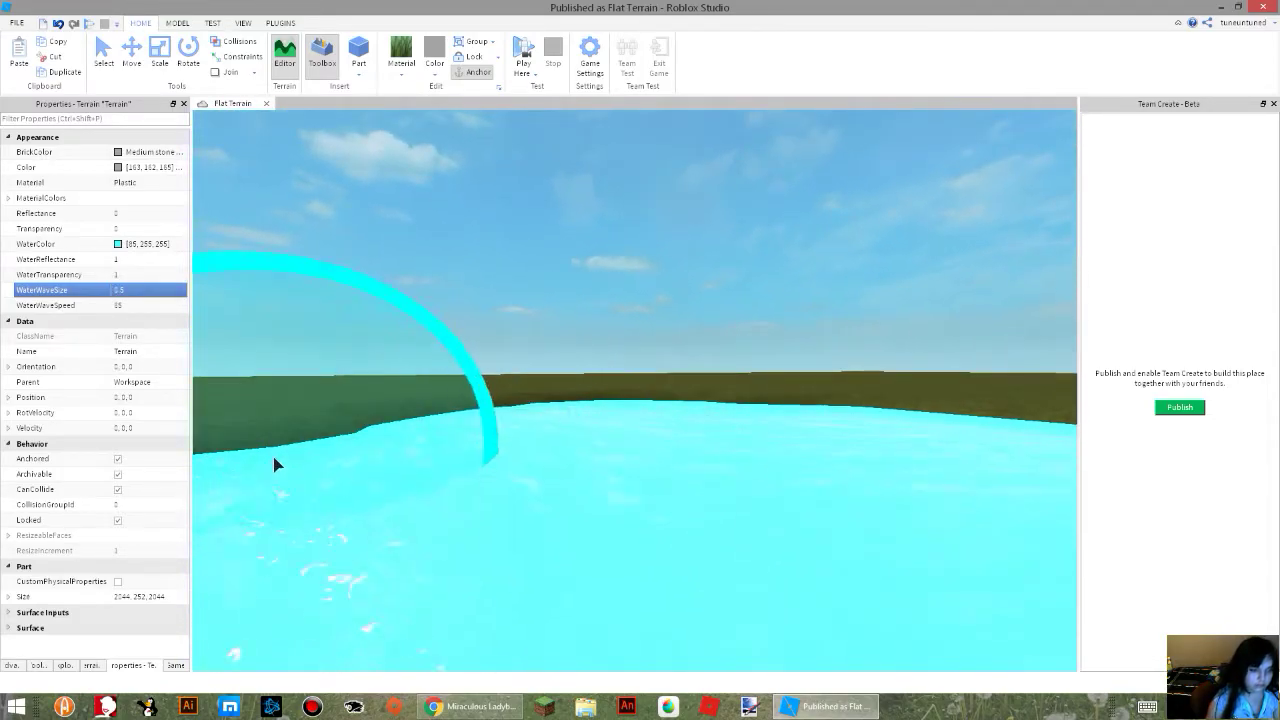
pyautogui.scroll(-5, 431, 544)
pyautogui.moveTo(433, 544); pyautogui.dragTo(431, 544, button='right')
pyautogui.scroll(-6, 431, 544)
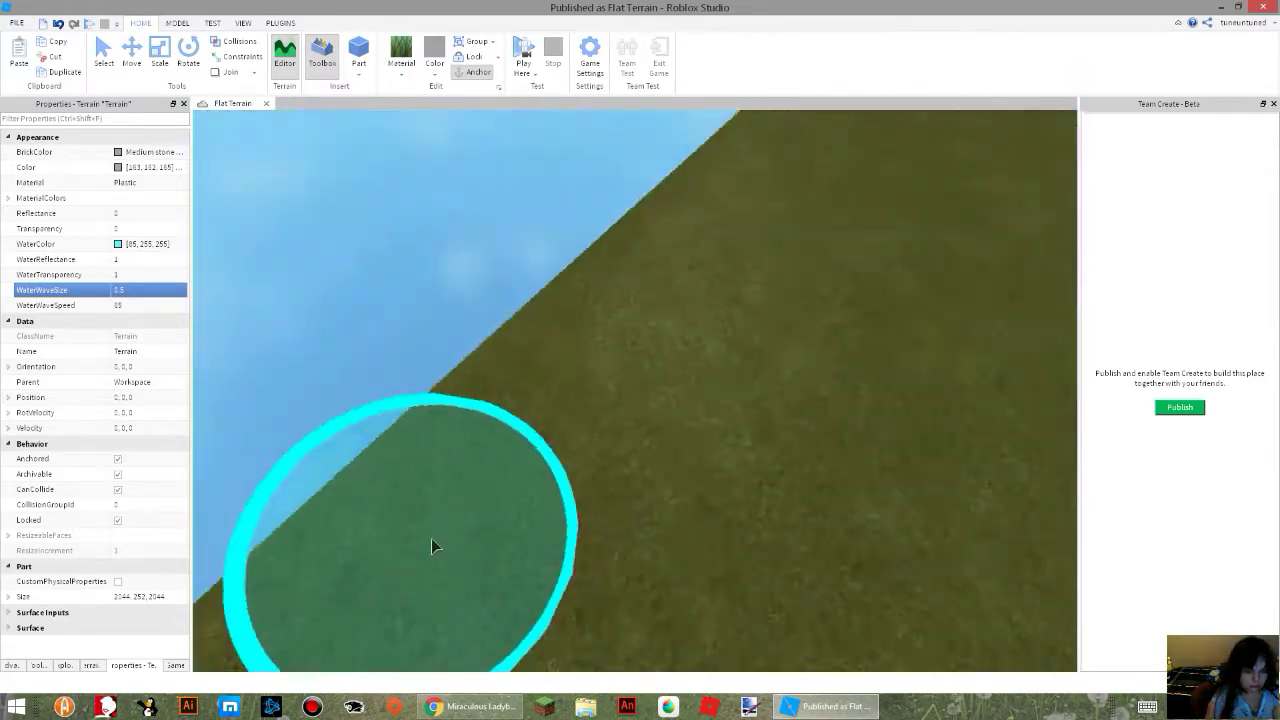
pyautogui.moveTo(598, 521)
pyautogui.mouseDown()
pyautogui.moveTo(665, 421)
pyautogui.moveTo(500, 614)
pyautogui.moveTo(350, 561)
pyautogui.moveTo(607, 415)
pyautogui.moveTo(660, 320)
pyautogui.moveTo(514, 406)
pyautogui.moveTo(749, 186)
pyautogui.moveTo(702, 215)
pyautogui.moveTo(843, 450)
pyautogui.moveTo(712, 299)
pyautogui.moveTo(734, 216)
pyautogui.moveTo(704, 206)
pyautogui.moveTo(727, 176)
pyautogui.mouseUp()
pyautogui.scroll(-8, 760, 310)
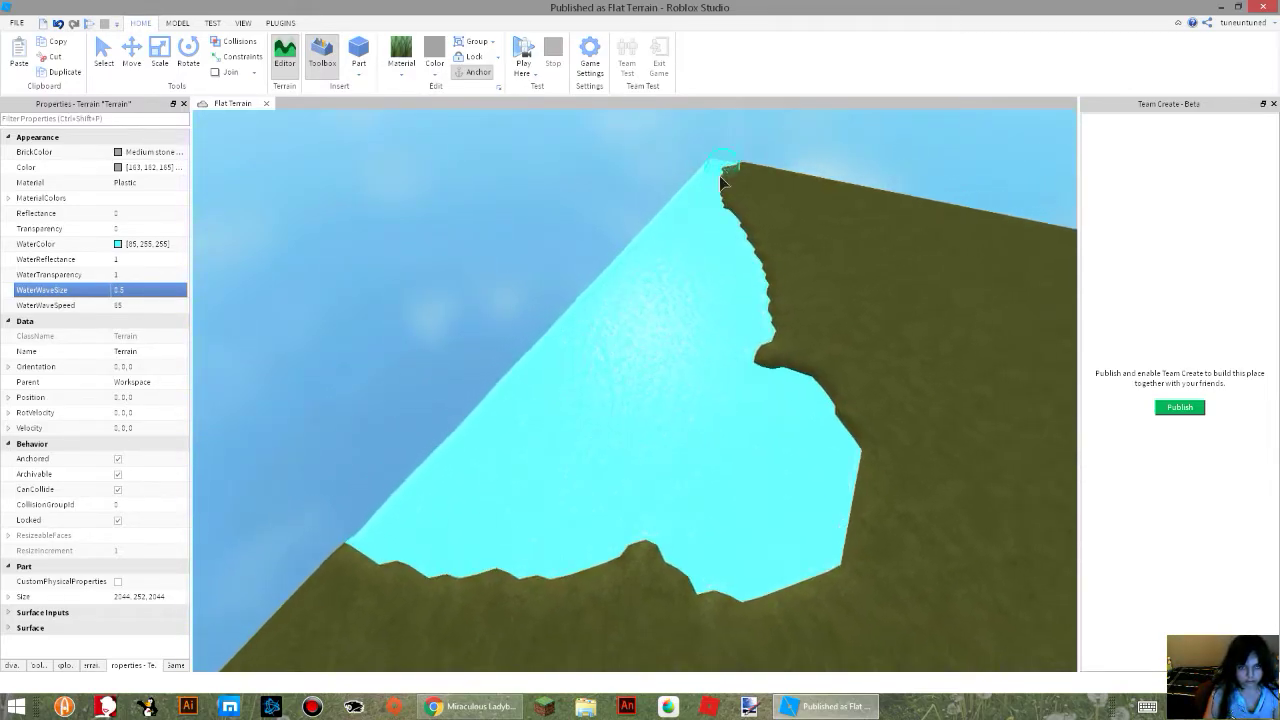
pyautogui.hotkey('ctrl', 'z')
# Carve a curved channel around the terrain with the Subtract tool to cut off its four square corners.
pyautogui.moveTo(717, 291); pyautogui.dragTo(736, 325, button='right')
pyautogui.scroll(-7, 736, 325)
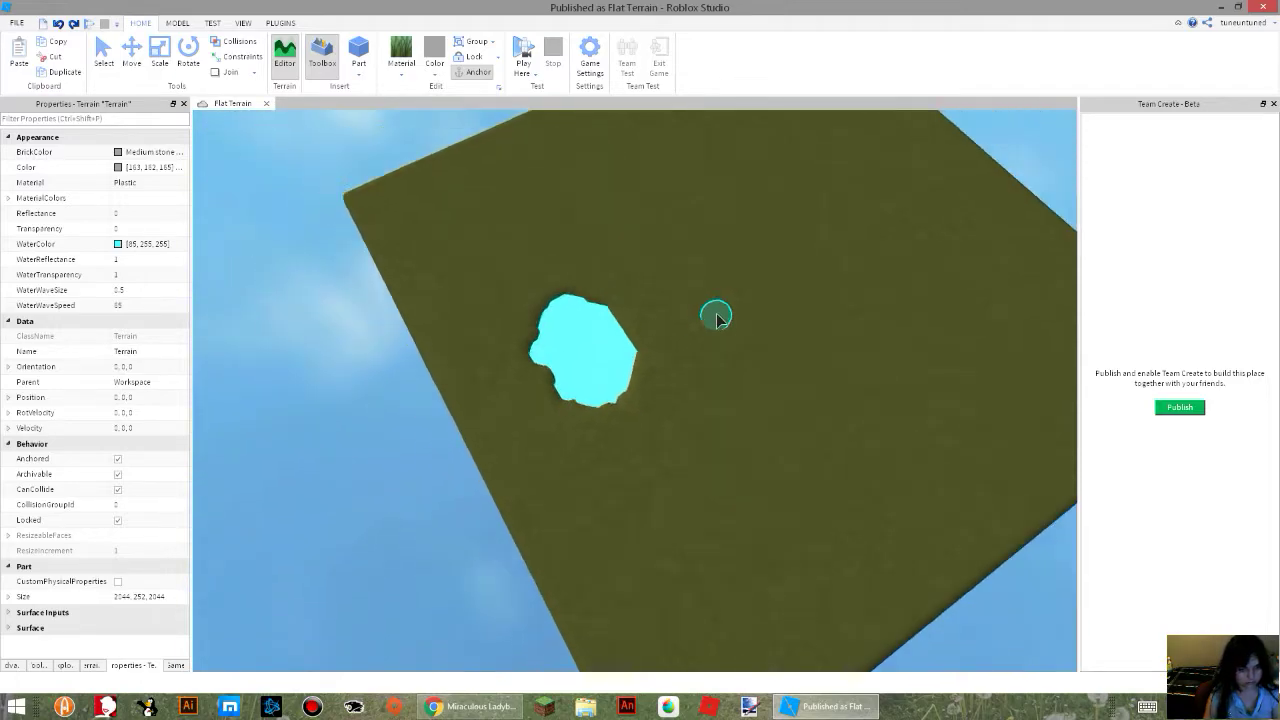
pyautogui.moveTo(665, 263); pyautogui.dragTo(611, 273, button='right')
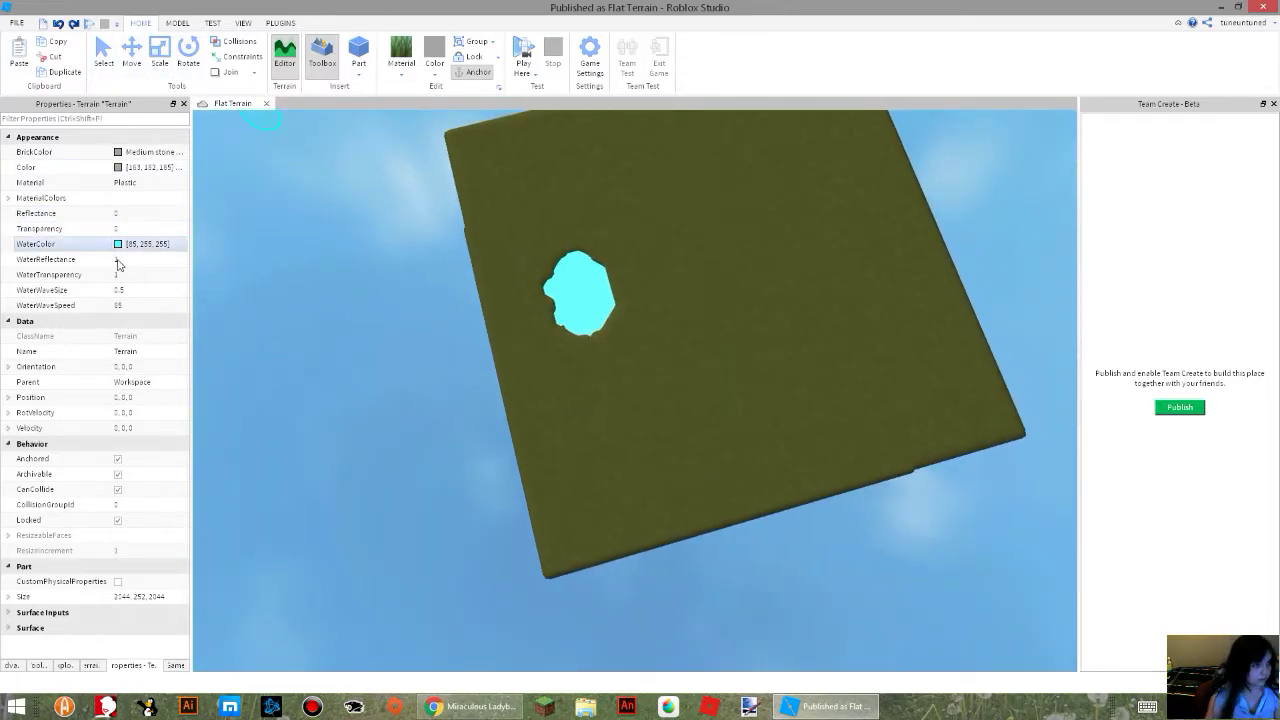
pyautogui.click(91, 665)
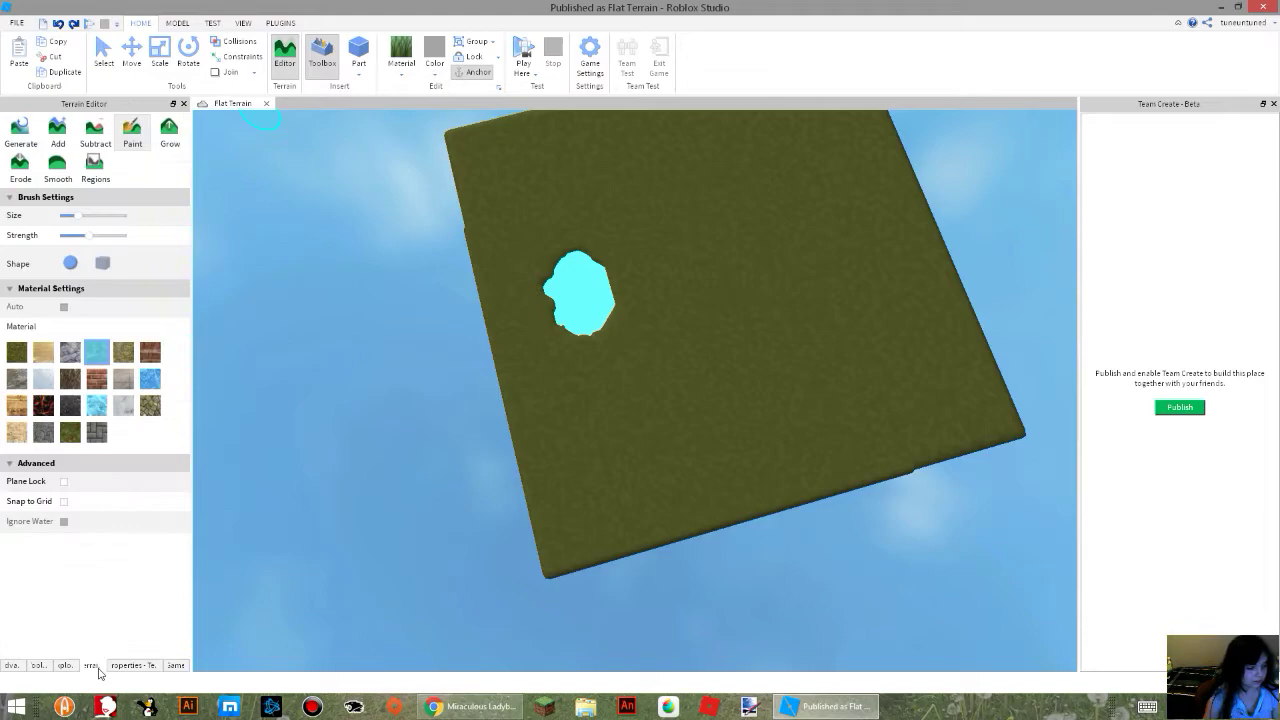
pyautogui.click(88, 133)
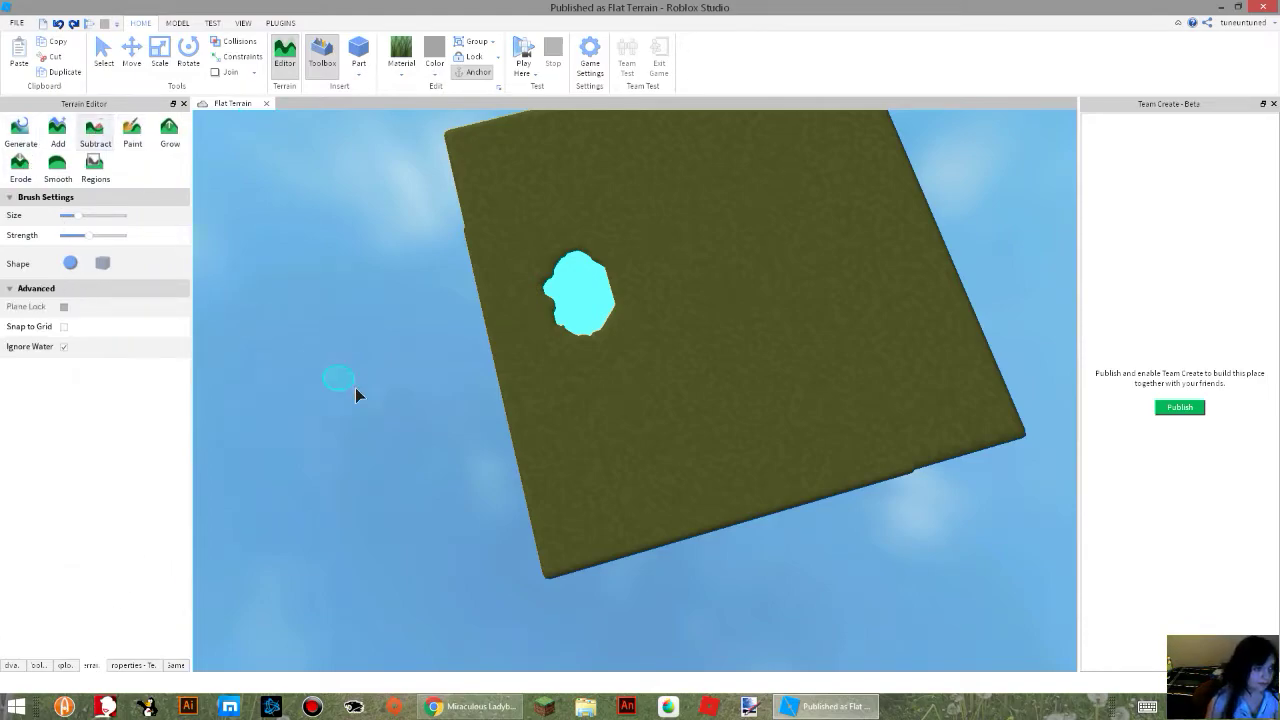
pyautogui.moveTo(538, 480); pyautogui.dragTo(643, 511)
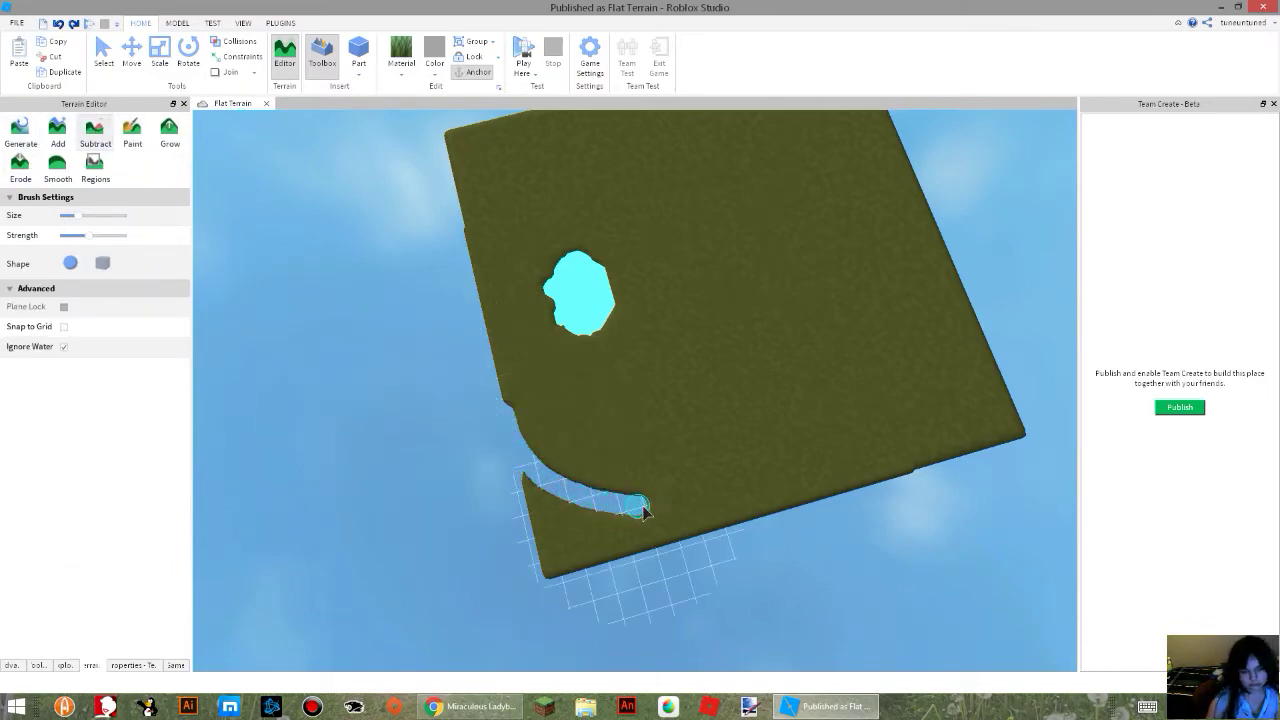
pyautogui.moveTo(740, 507); pyautogui.dragTo(862, 469)
pyautogui.moveTo(913, 420); pyautogui.dragTo(957, 310)
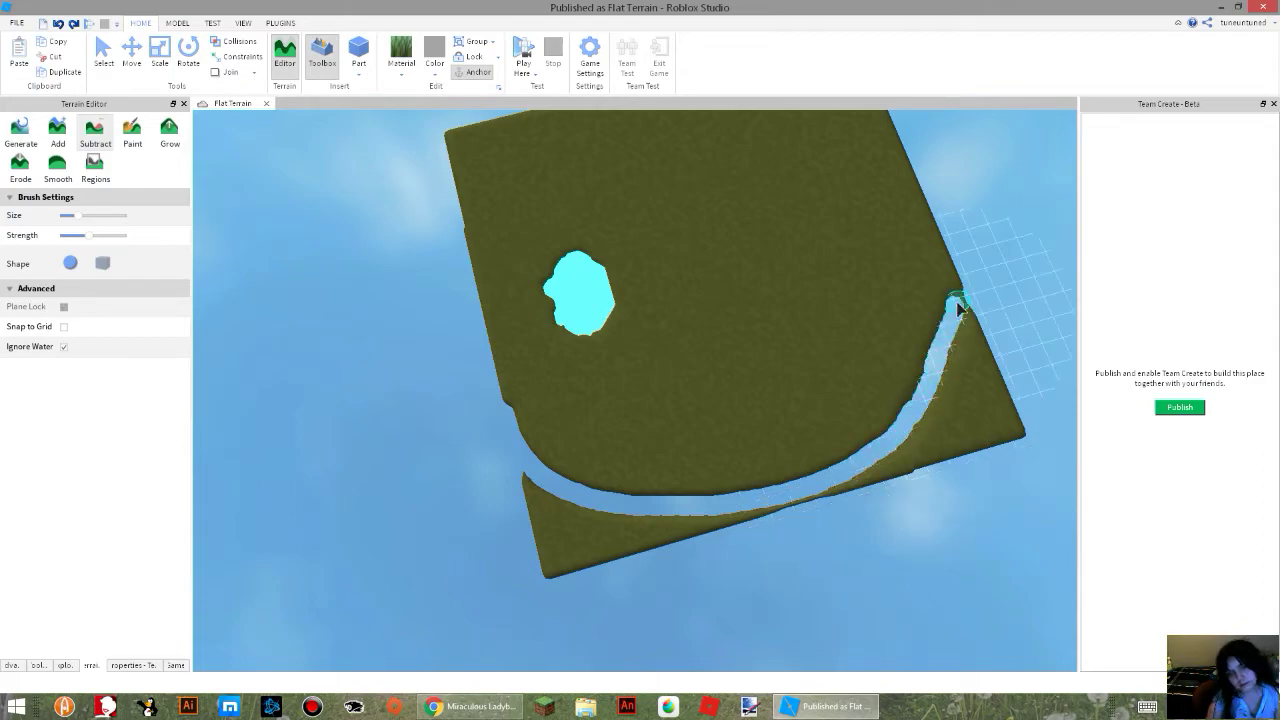
pyautogui.moveTo(938, 217); pyautogui.dragTo(911, 184, button='right')
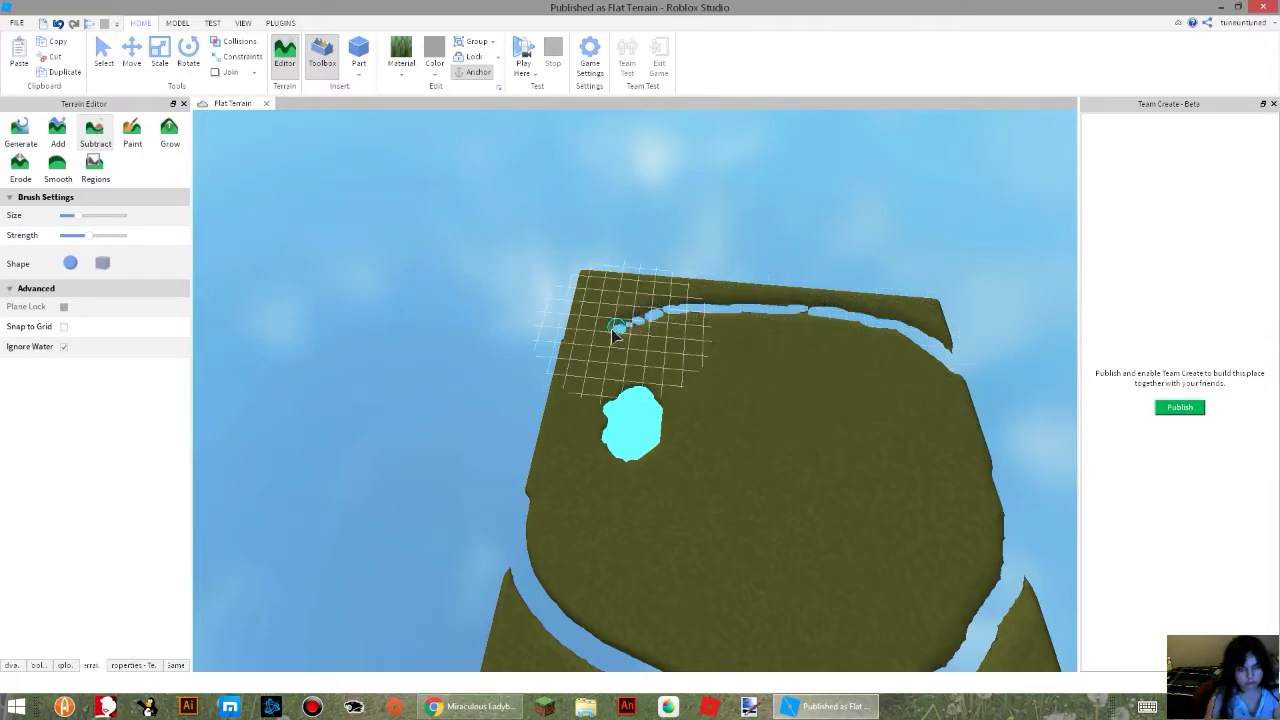
pyautogui.moveTo(617, 334); pyautogui.dragTo(541, 373)
# Enlarge the Subtract brush to nearly full size and erase the cut-off corner pieces around the island.
pyautogui.scroll(3, 650, 329)
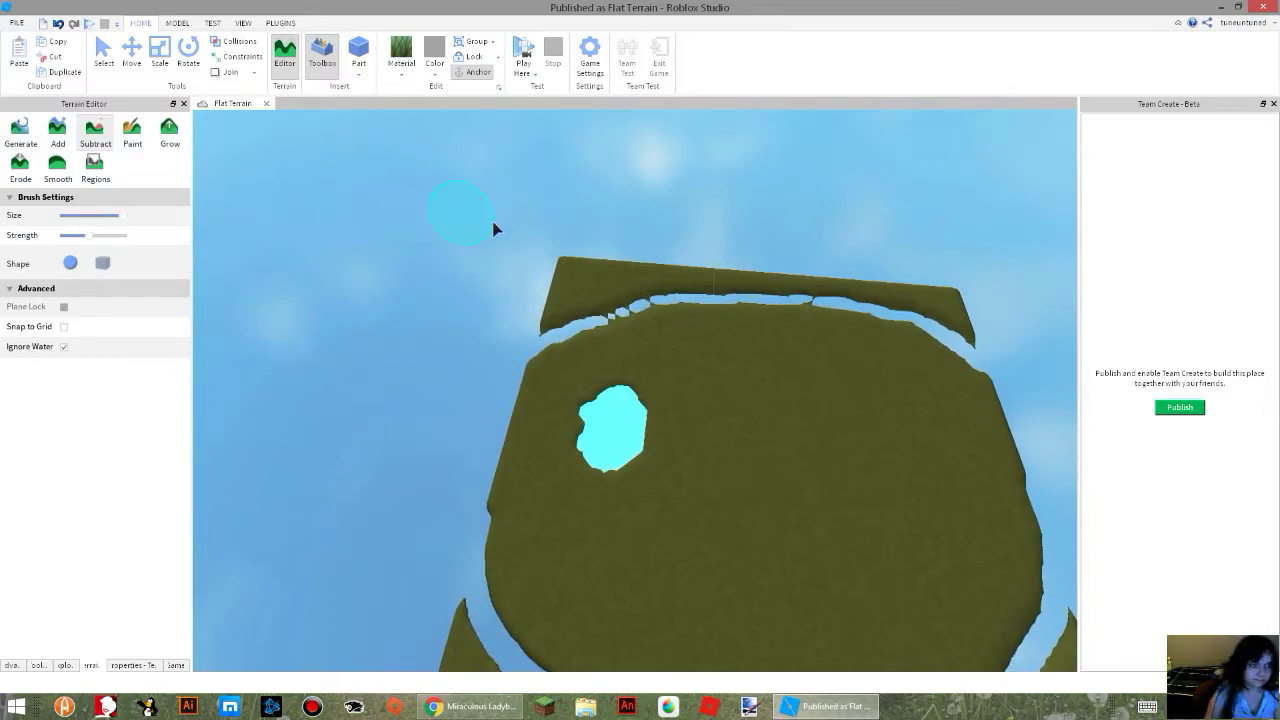
pyautogui.moveTo(641, 300)
pyautogui.mouseDown()
pyautogui.moveTo(829, 283)
pyautogui.moveTo(970, 307)
pyautogui.mouseUp()
pyautogui.moveTo(841, 279); pyautogui.dragTo(587, 274)
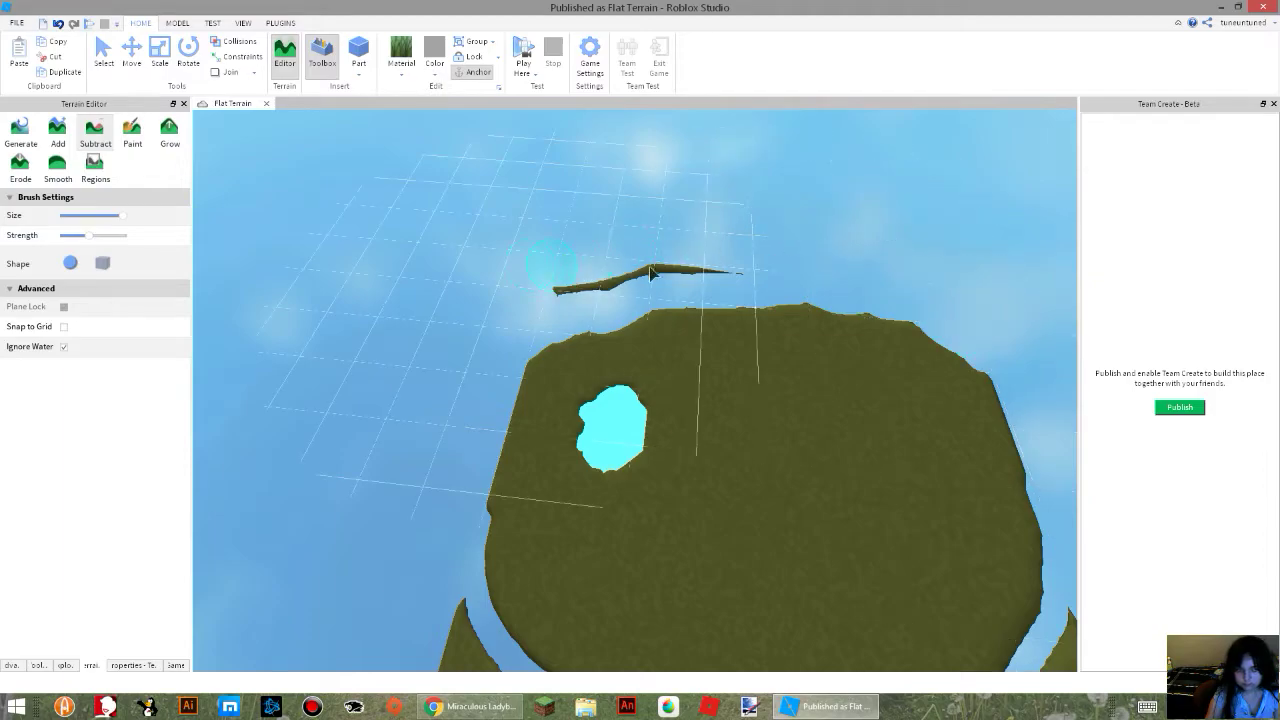
pyautogui.moveTo(587, 274); pyautogui.dragTo(580, 280, button='right')
pyautogui.scroll(-3, 580, 280)
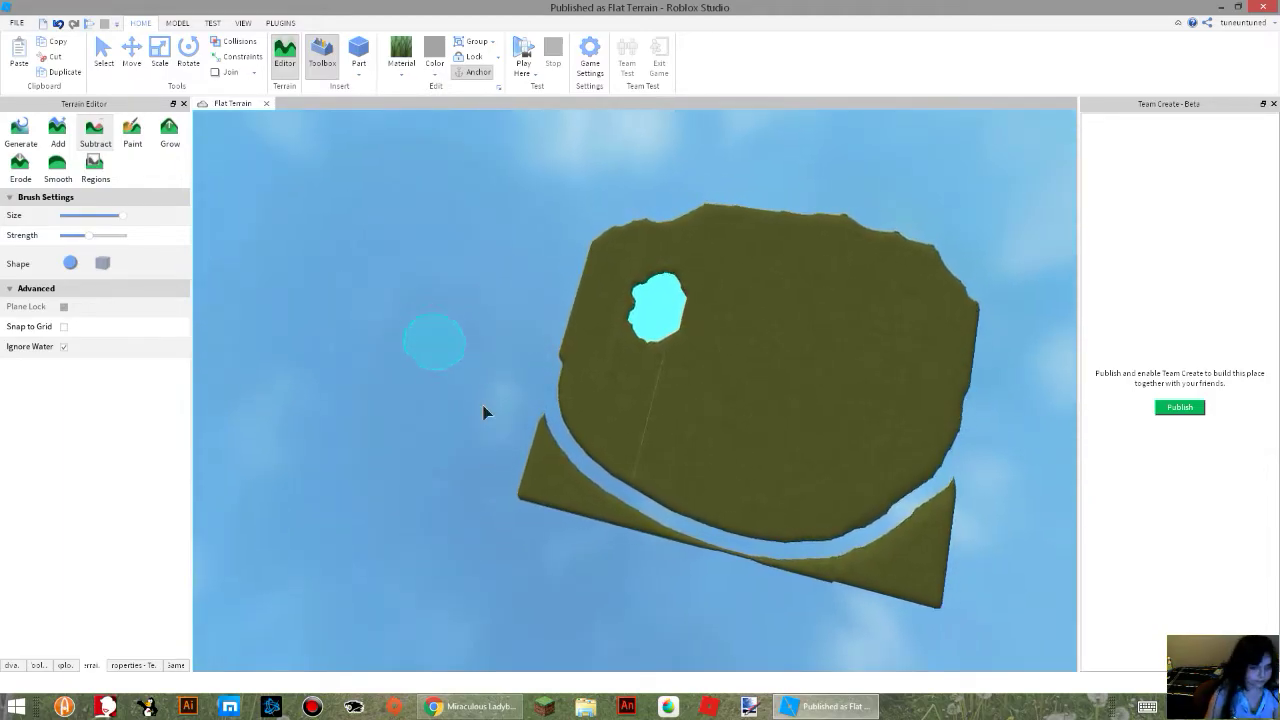
pyautogui.moveTo(582, 522); pyautogui.dragTo(525, 437)
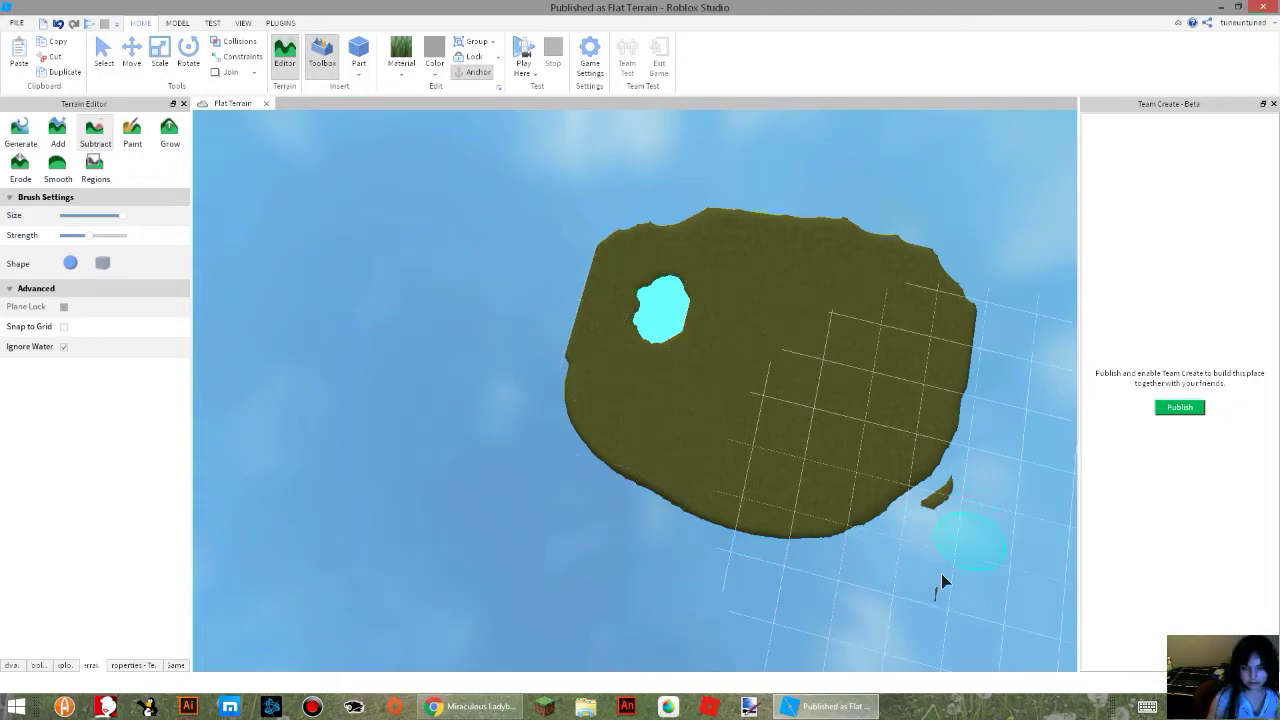
pyautogui.press('w')
pyautogui.moveTo(572, 374); pyautogui.dragTo(572, 378, button='right')
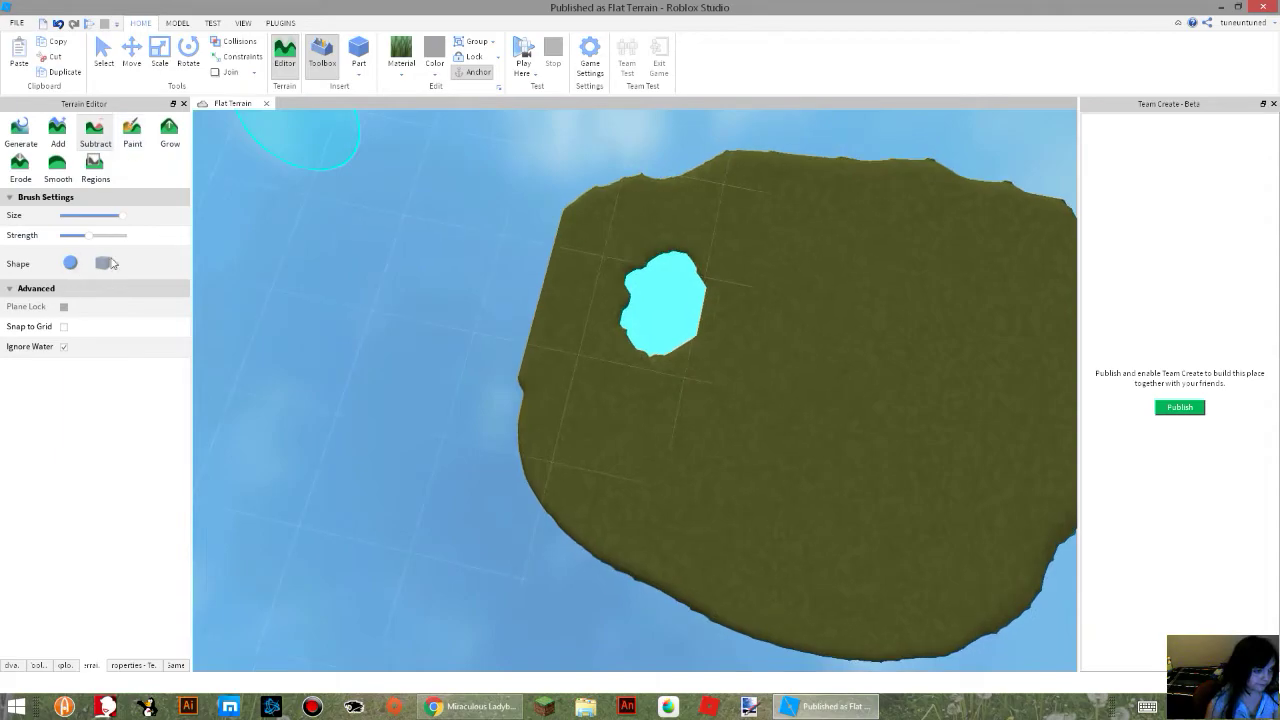
# Turn off Ignore Water and paint over the pool with the Grass material.
pyautogui.click(138, 137)
pyautogui.press('w')
pyautogui.moveTo(497, 406); pyautogui.dragTo(491, 403, button='right')
pyautogui.press('w')
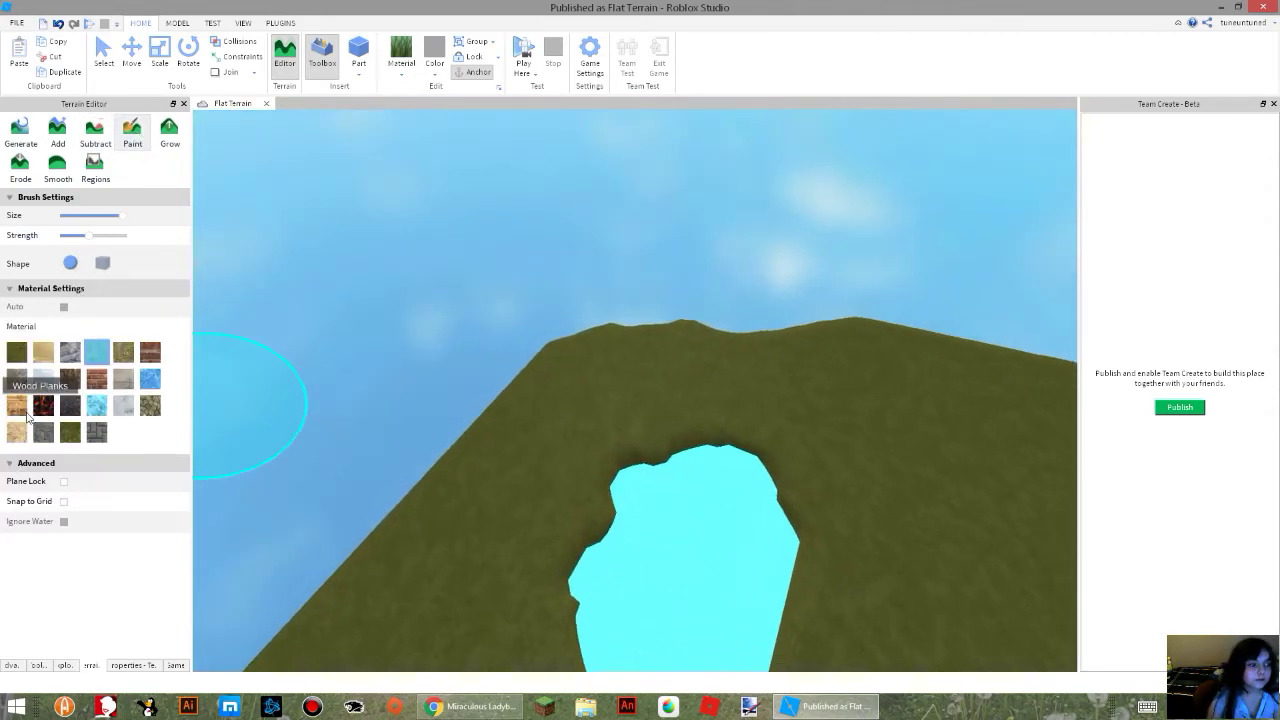
pyautogui.moveTo(635, 322); pyautogui.dragTo(635, 322, button='right')
pyautogui.press('w')
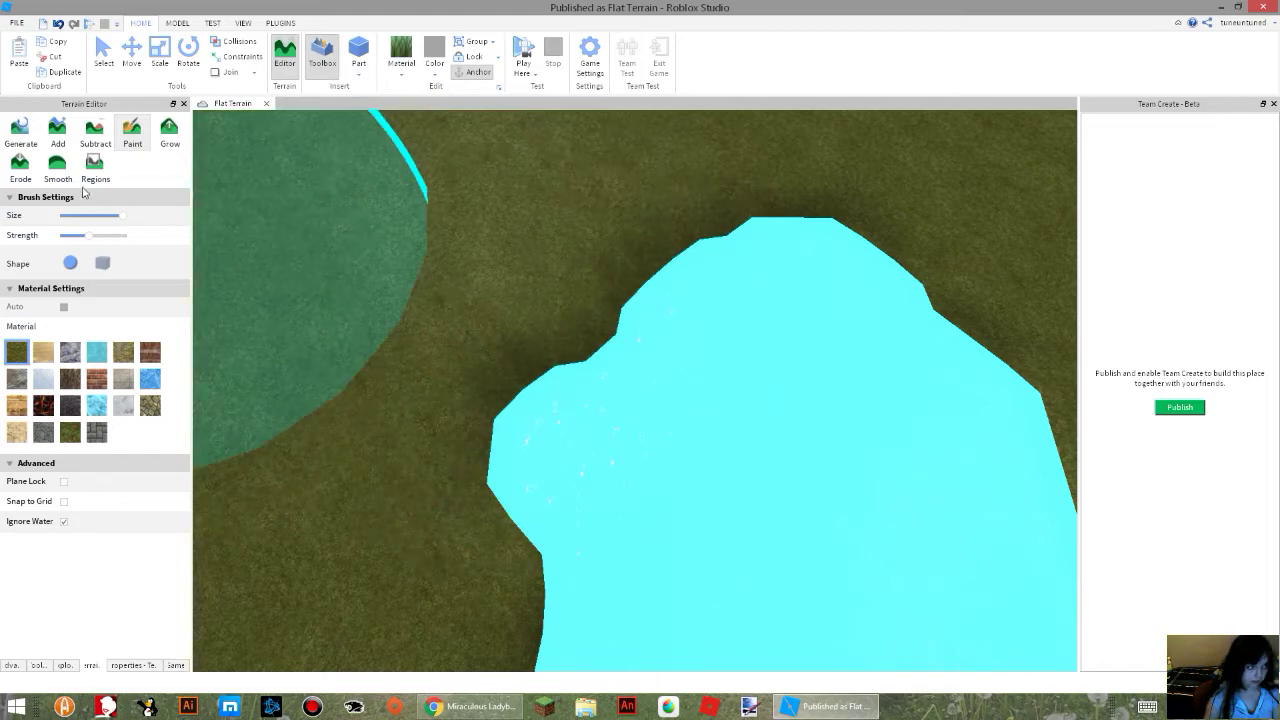
pyautogui.click(130, 141)
pyautogui.moveTo(768, 414); pyautogui.dragTo(768, 414, button='right')
pyautogui.press('s')
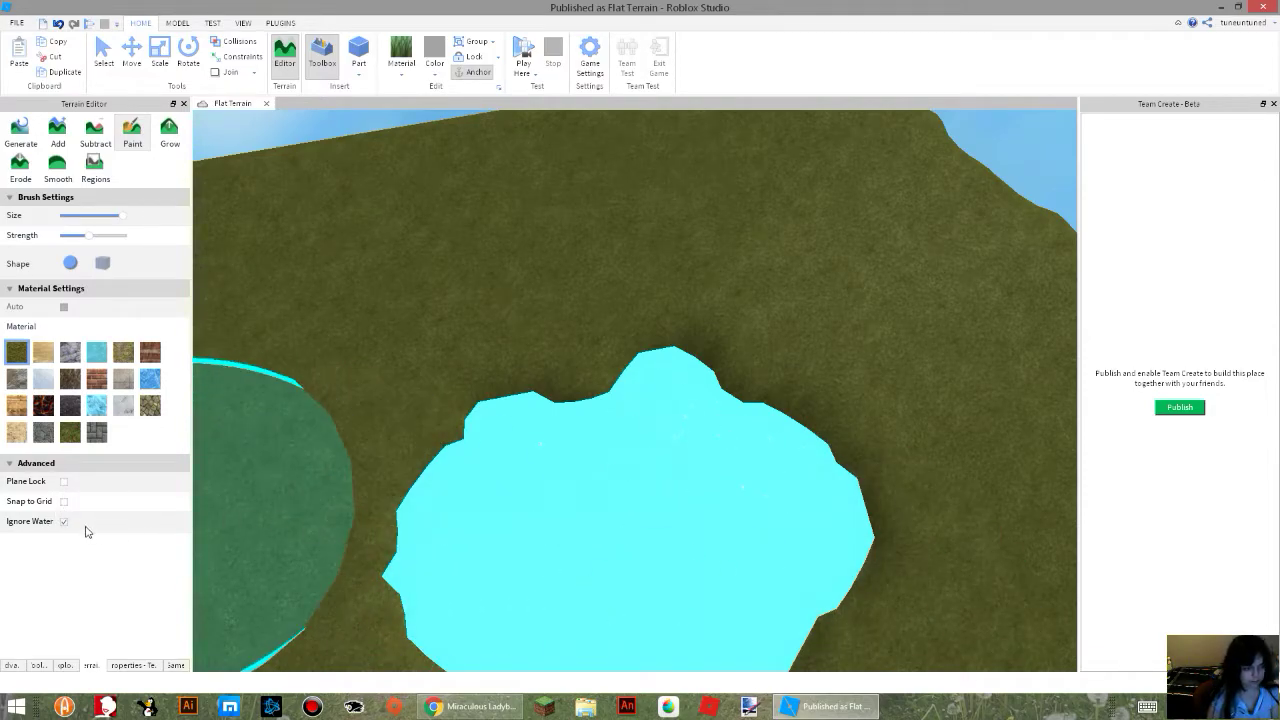
pyautogui.moveTo(540, 565)
pyautogui.mouseDown()
pyautogui.moveTo(677, 423)
pyautogui.moveTo(310, 515)
pyautogui.mouseUp()
pyautogui.moveTo(903, 393); pyautogui.dragTo(903, 391, button='right')
pyautogui.moveTo(775, 460); pyautogui.dragTo(775, 460, button='right')
pyautogui.press('w')
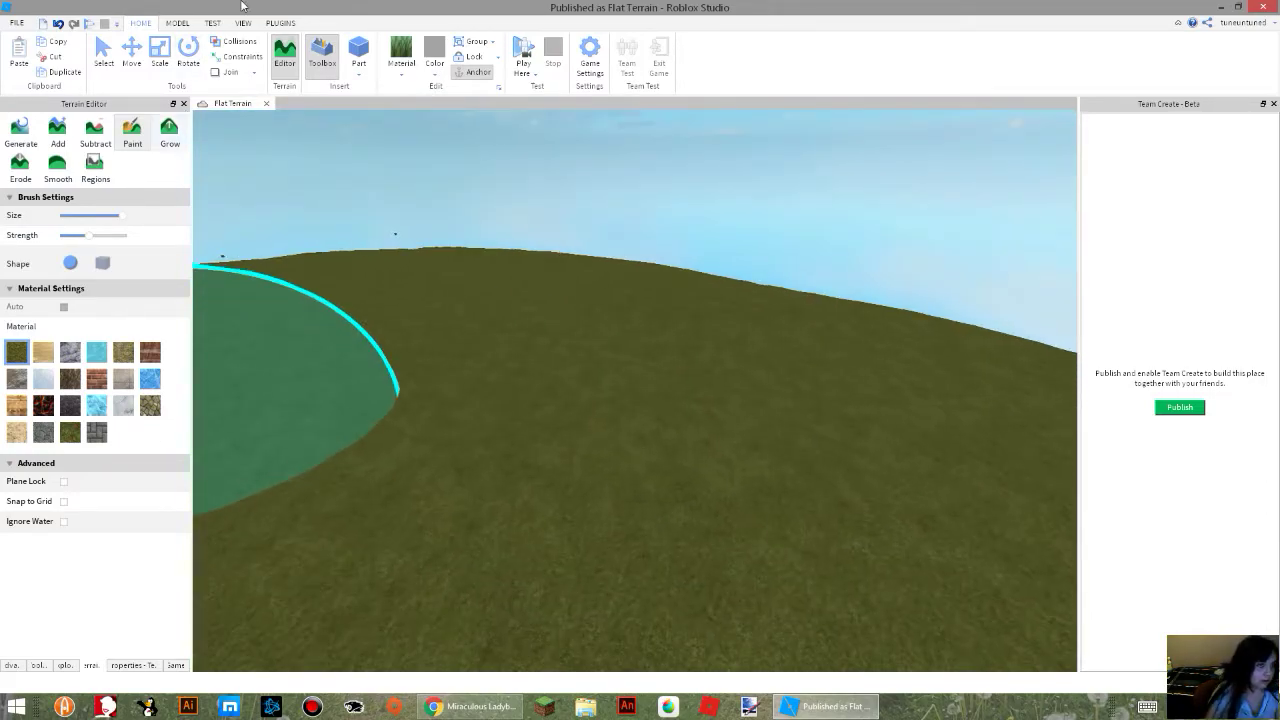
# Try painting a river of Water across the whole island, and undo it.
pyautogui.moveTo(442, 252); pyautogui.dragTo(442, 252, button='right')
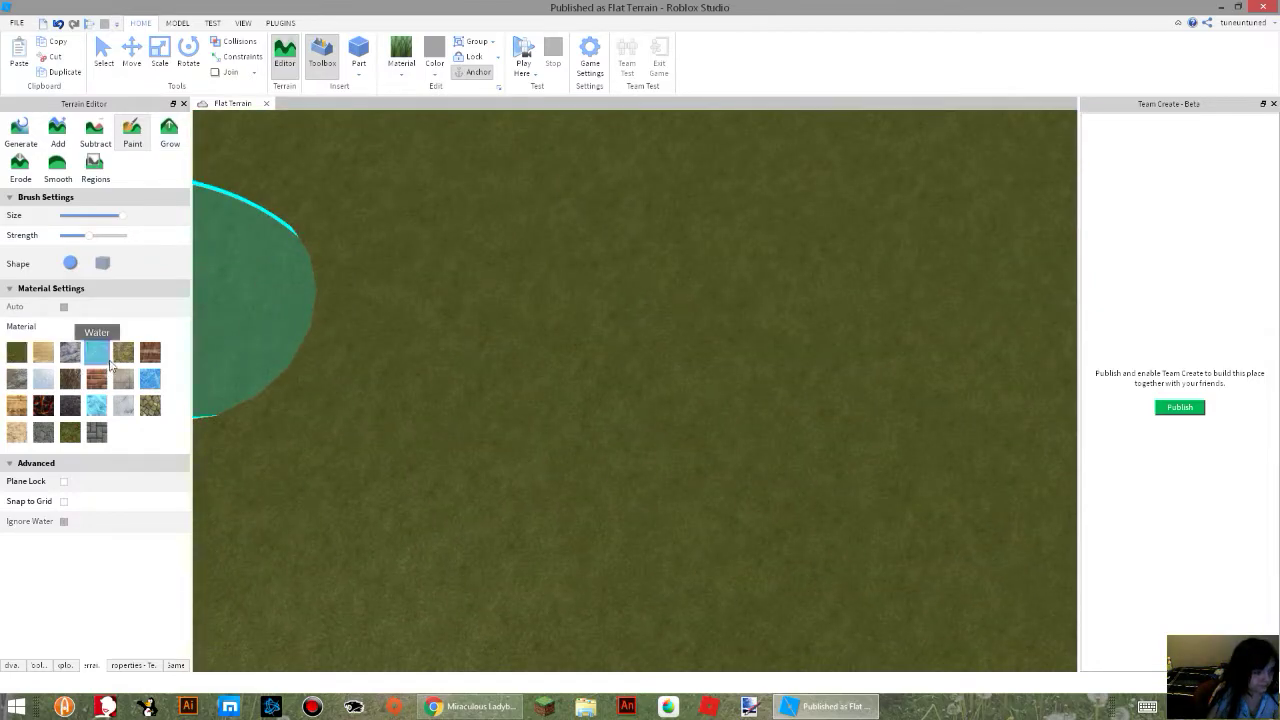
pyautogui.scroll(-10, 734, 345)
pyautogui.moveTo(914, 436)
pyautogui.mouseDown()
pyautogui.moveTo(782, 347)
pyautogui.moveTo(640, 354)
pyautogui.moveTo(436, 275)
pyautogui.moveTo(337, 177)
pyautogui.mouseUp()
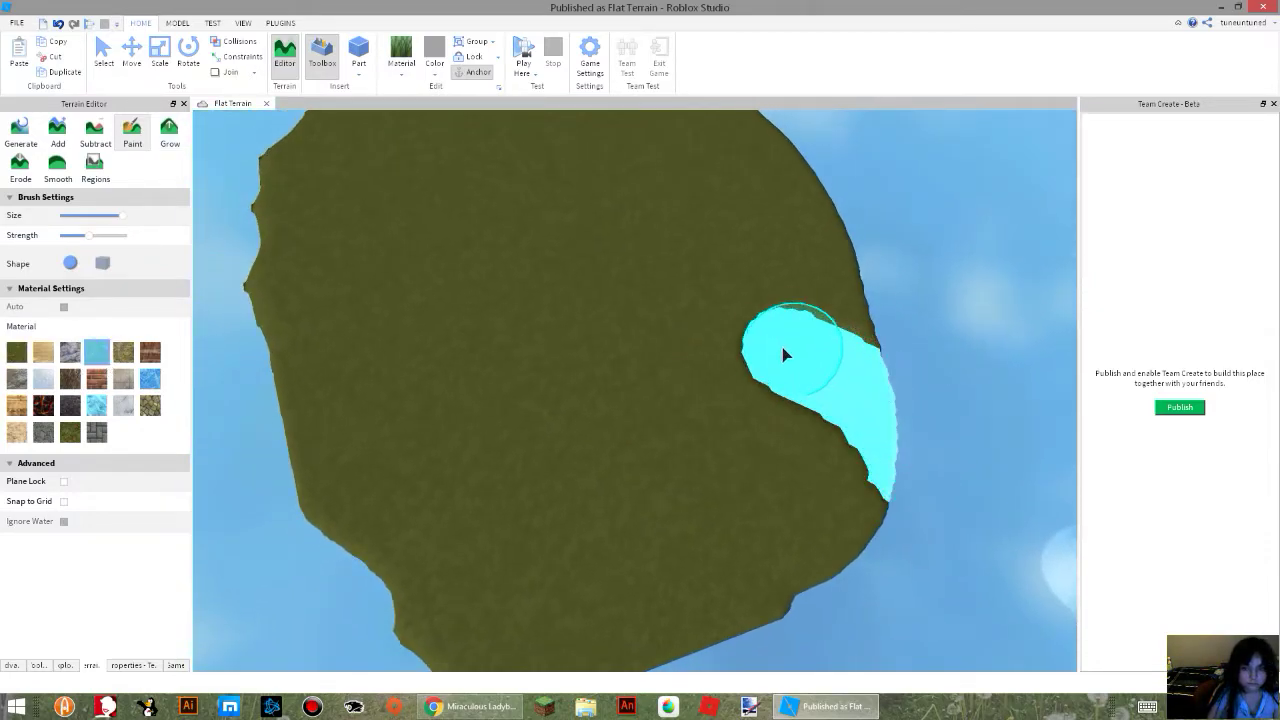
pyautogui.hotkey('ctrl', 's')
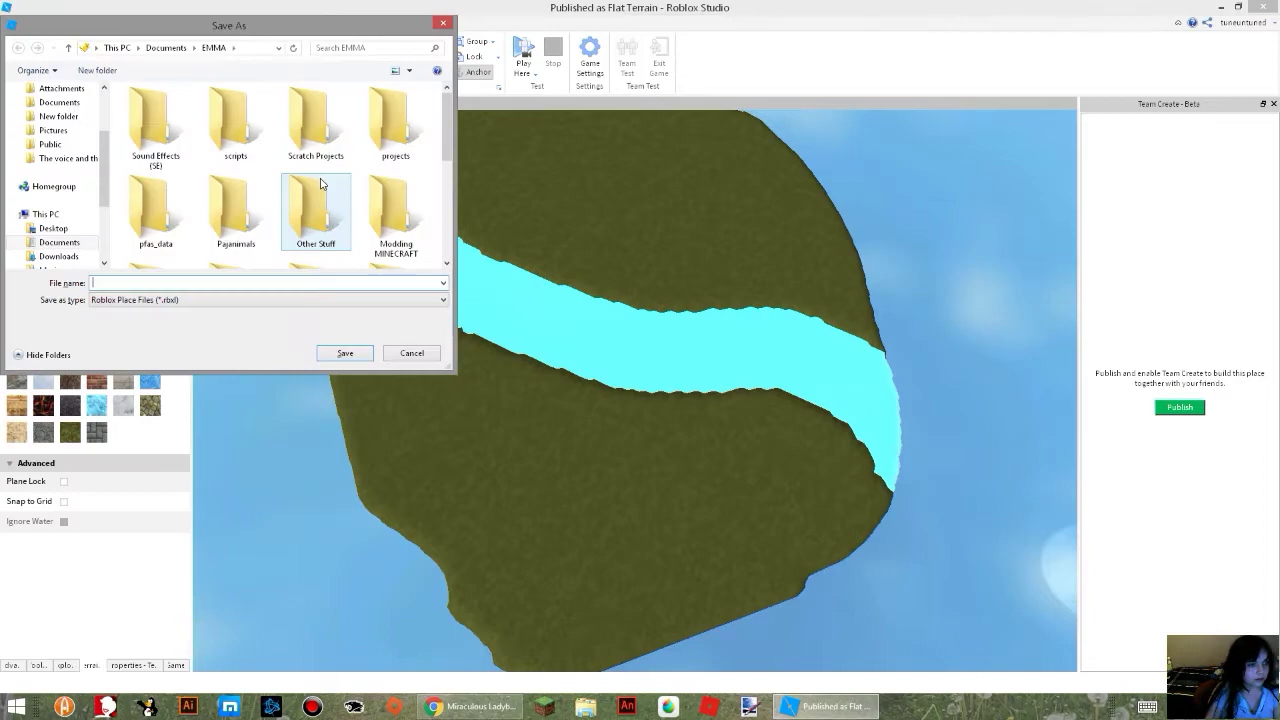
pyautogui.click(412, 355)
pyautogui.hotkey('ctrl', 'z')
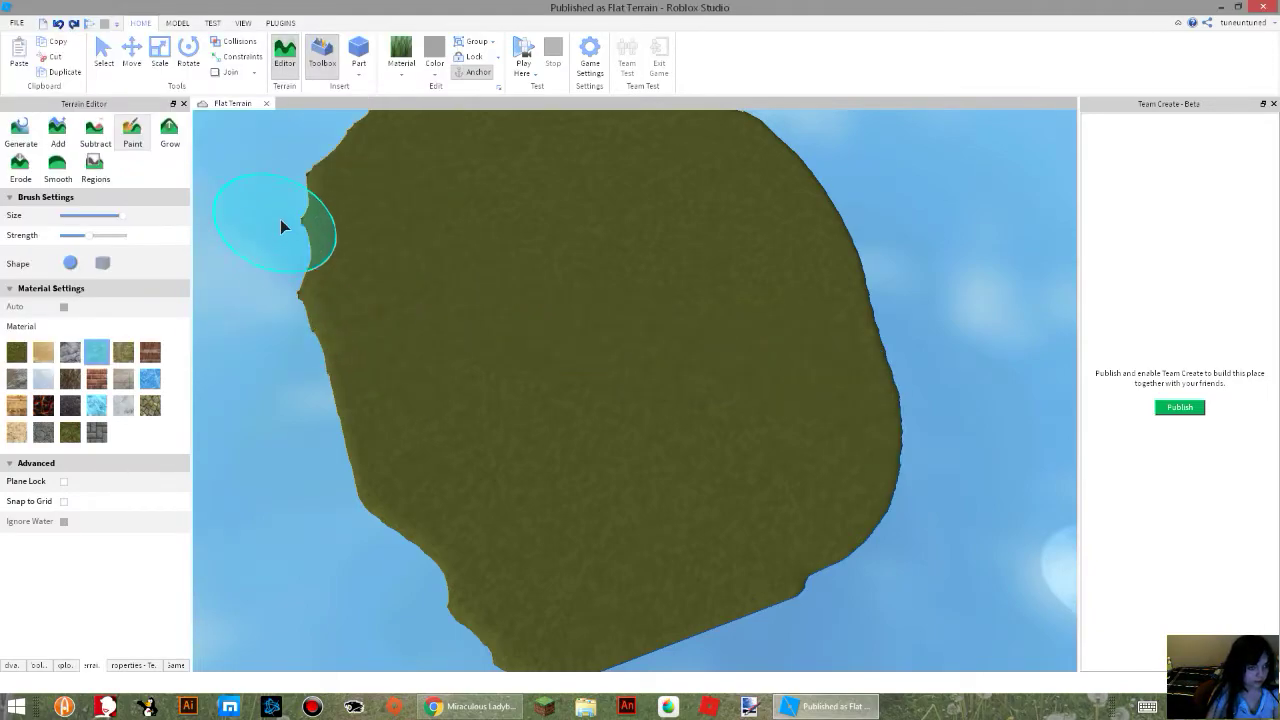
# Paint a river of Water across the island and cover all the land beyond it with water.
pyautogui.moveTo(549, 233); pyautogui.dragTo(920, 346)
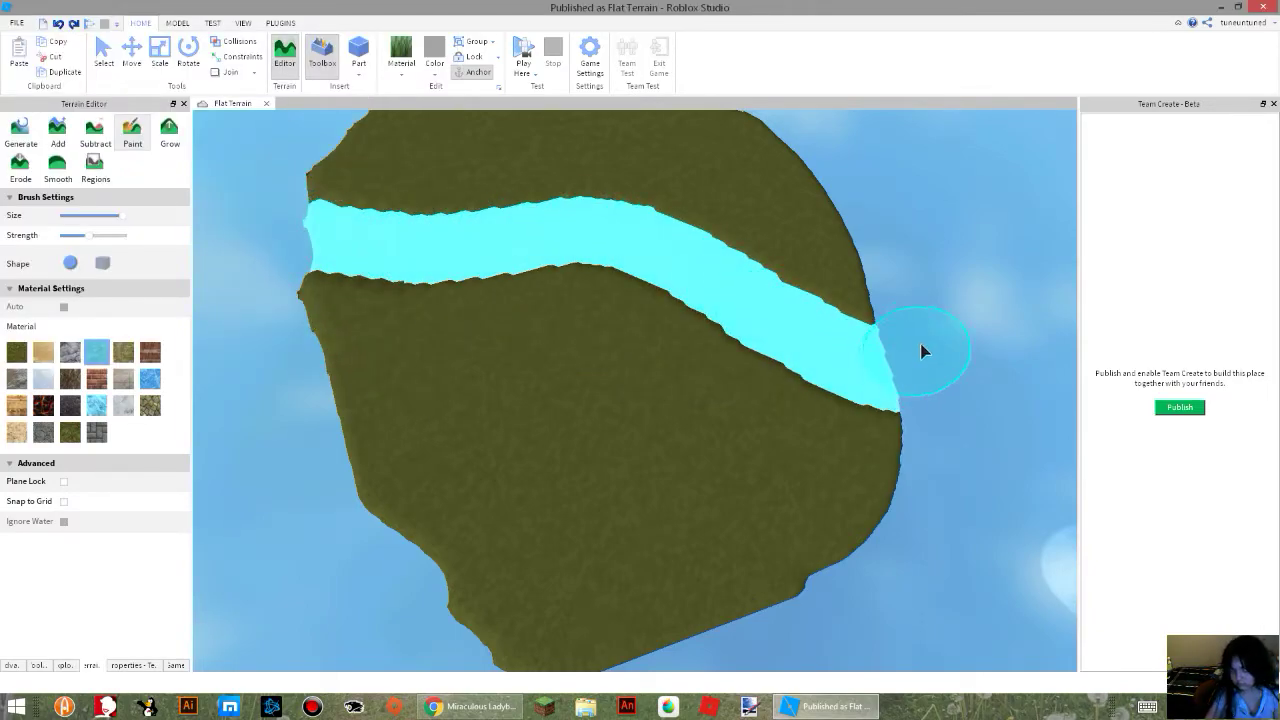
pyautogui.moveTo(783, 235); pyautogui.dragTo(818, 224)
pyautogui.moveTo(818, 240); pyautogui.dragTo(820, 262, button='right')
pyautogui.moveTo(745, 398); pyautogui.dragTo(453, 340)
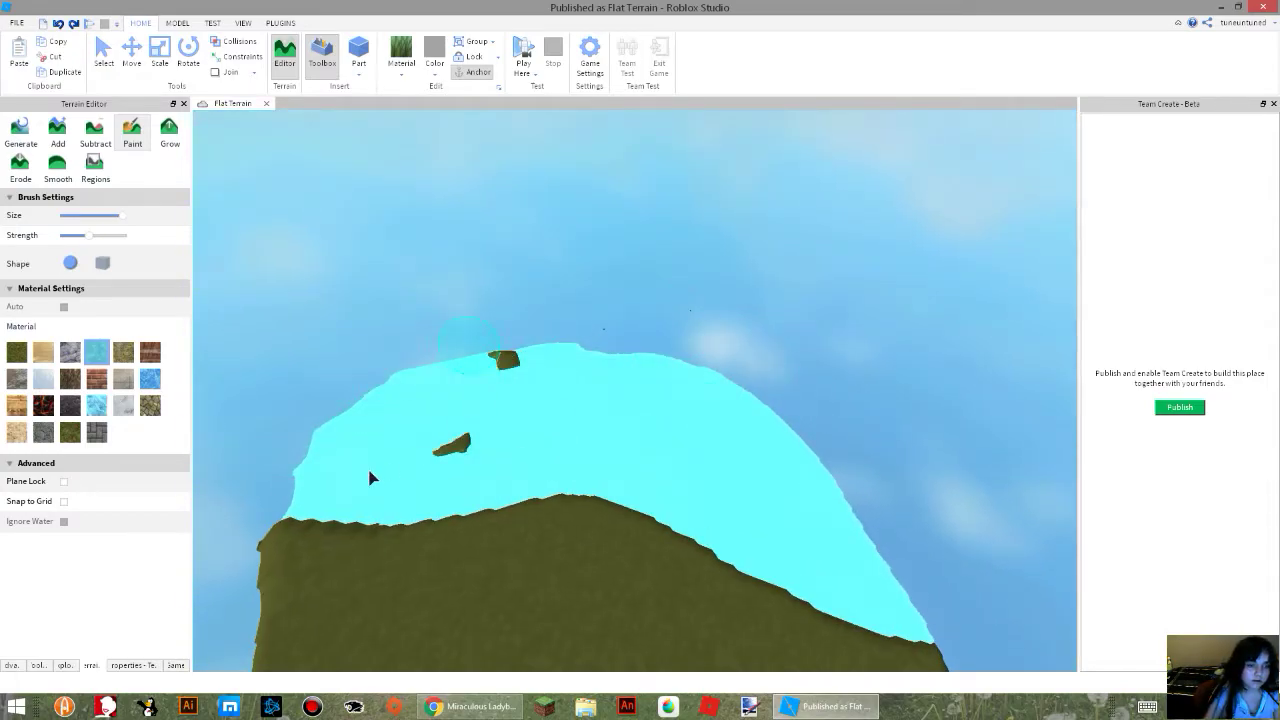
pyautogui.moveTo(545, 350); pyautogui.dragTo(557, 363, button='right')
# Paint more Water into the grass along the shoreline to give it a curved bay.
pyautogui.scroll(-2, 565, 300)
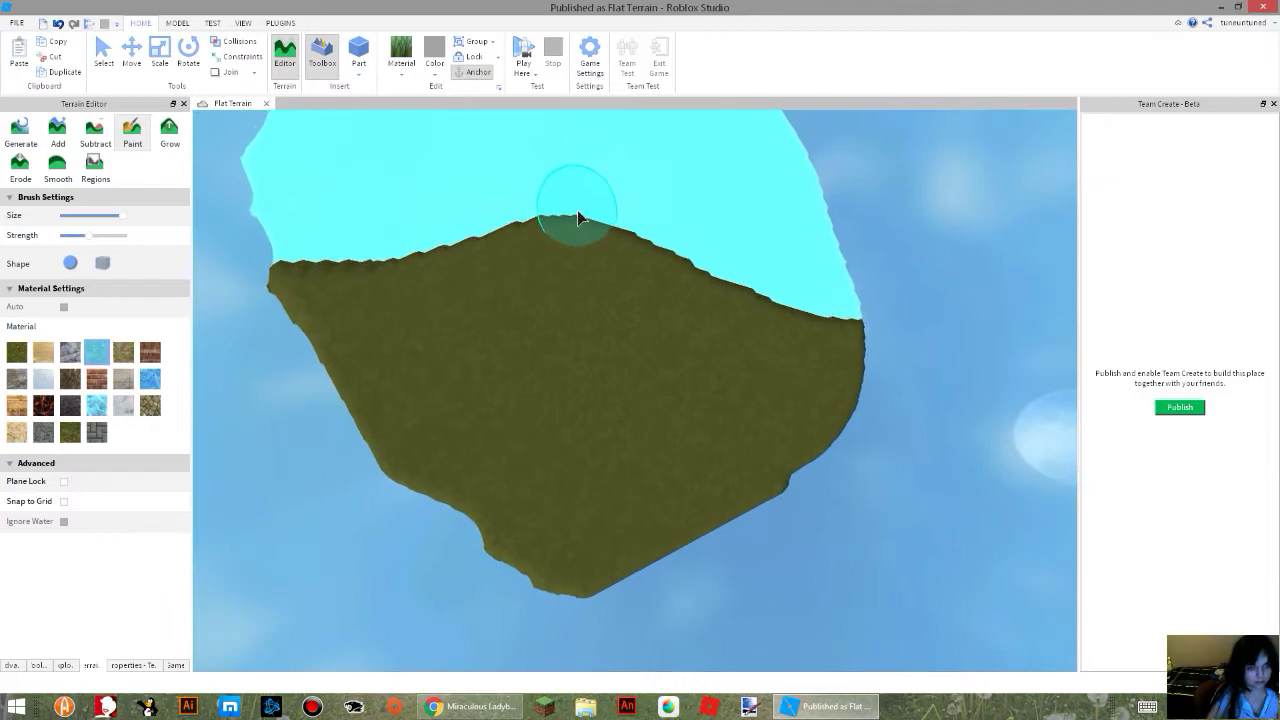
pyautogui.moveTo(578, 217); pyautogui.dragTo(748, 302)
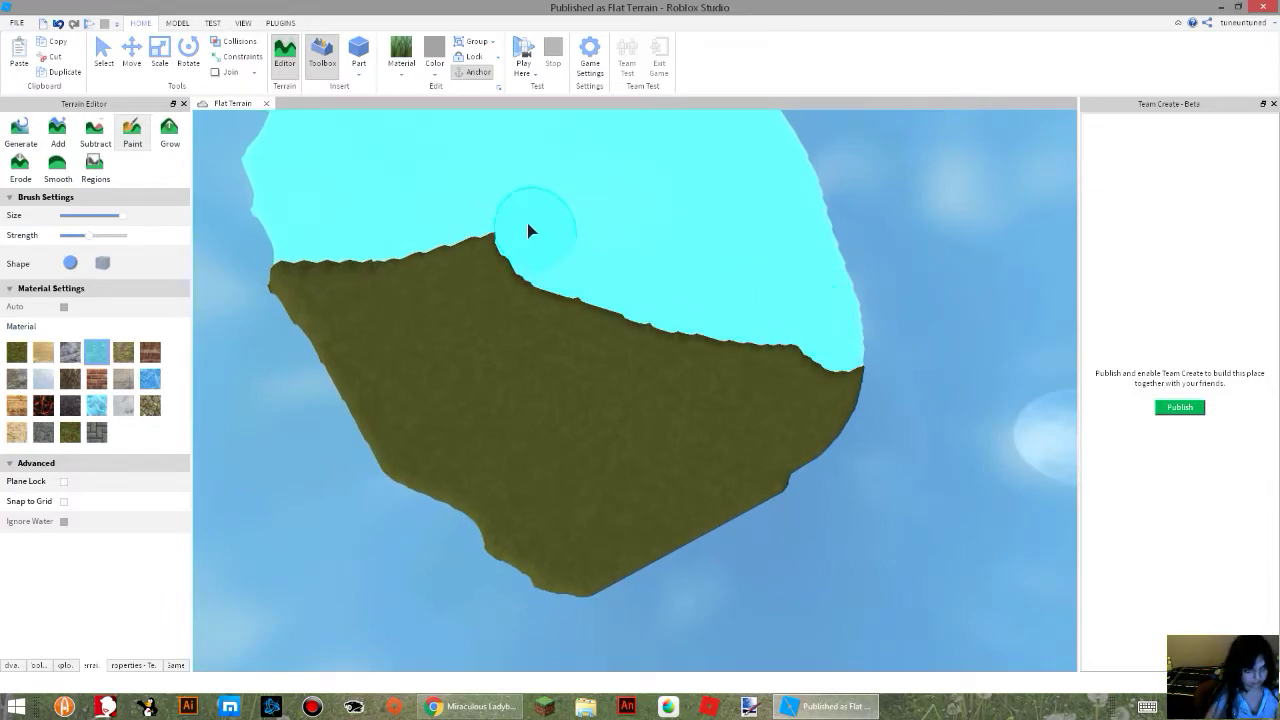
pyautogui.moveTo(680, 309); pyautogui.dragTo(679, 308, button='right')
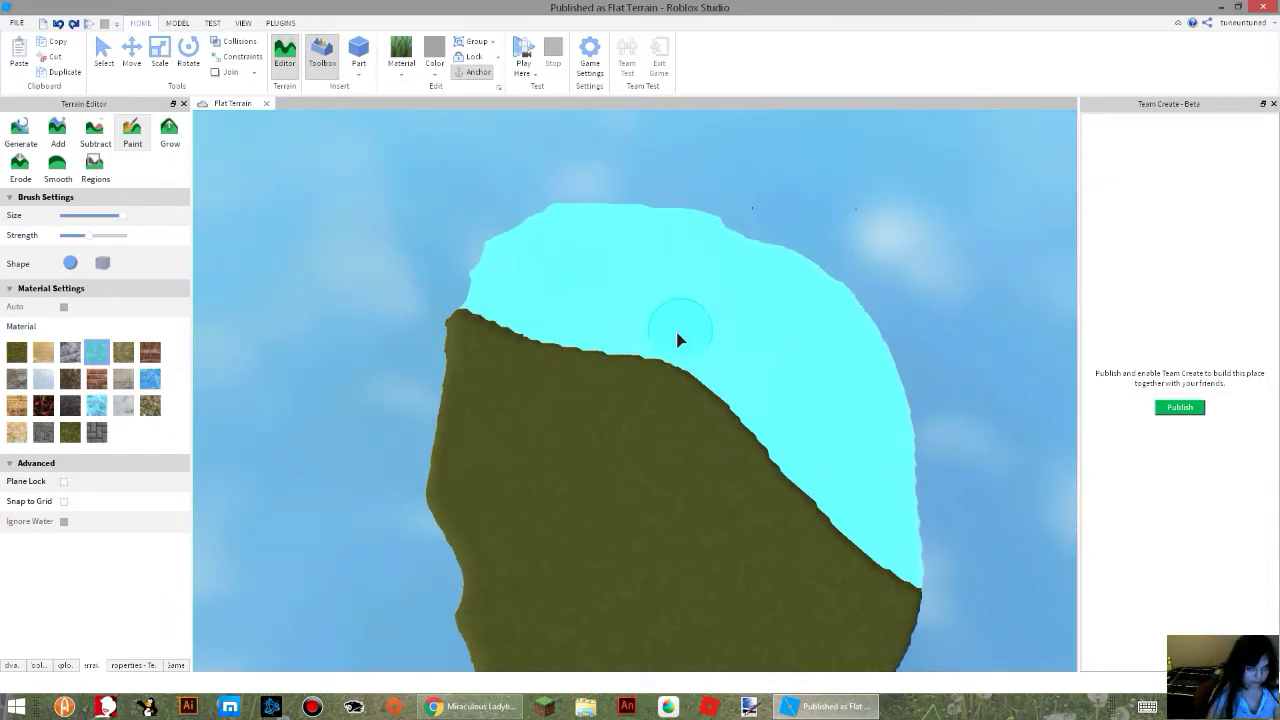
pyautogui.moveTo(758, 441); pyautogui.dragTo(963, 537)
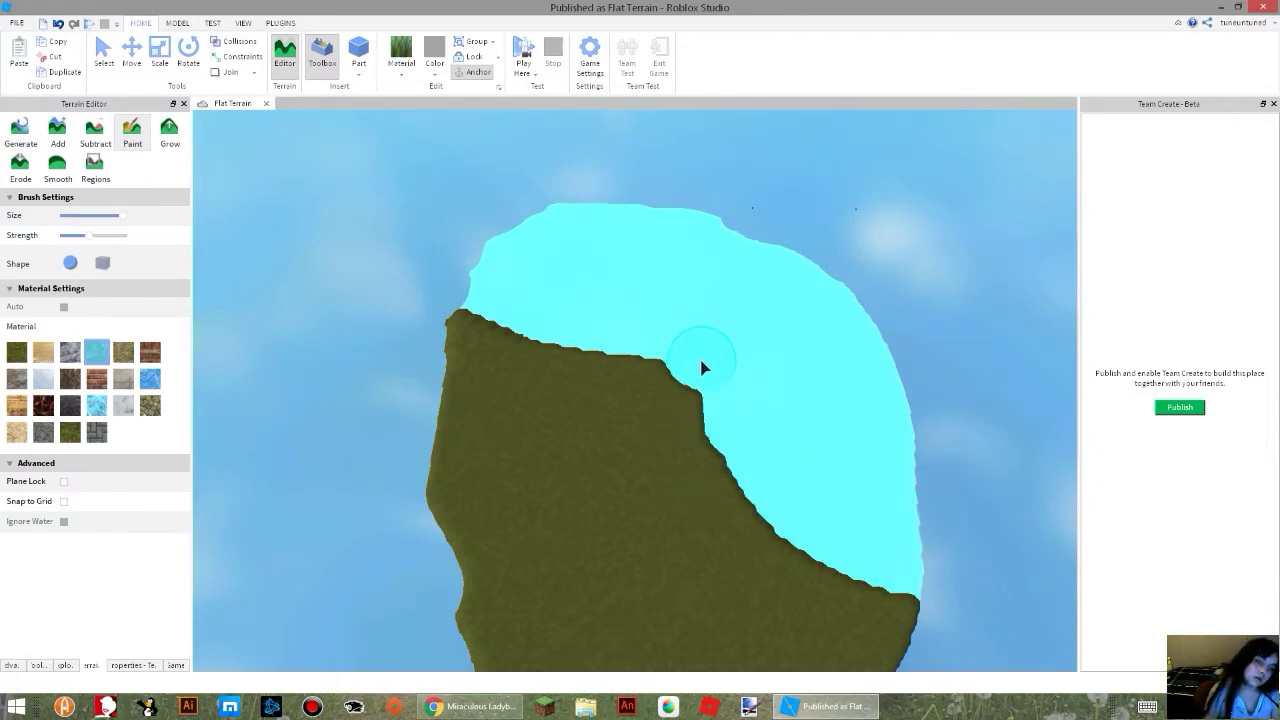
pyautogui.scroll(2, 683, 403)
pyautogui.moveTo(683, 403); pyautogui.dragTo(755, 476, button='right')
pyautogui.scroll(2, 757, 526)
pyautogui.press('d')
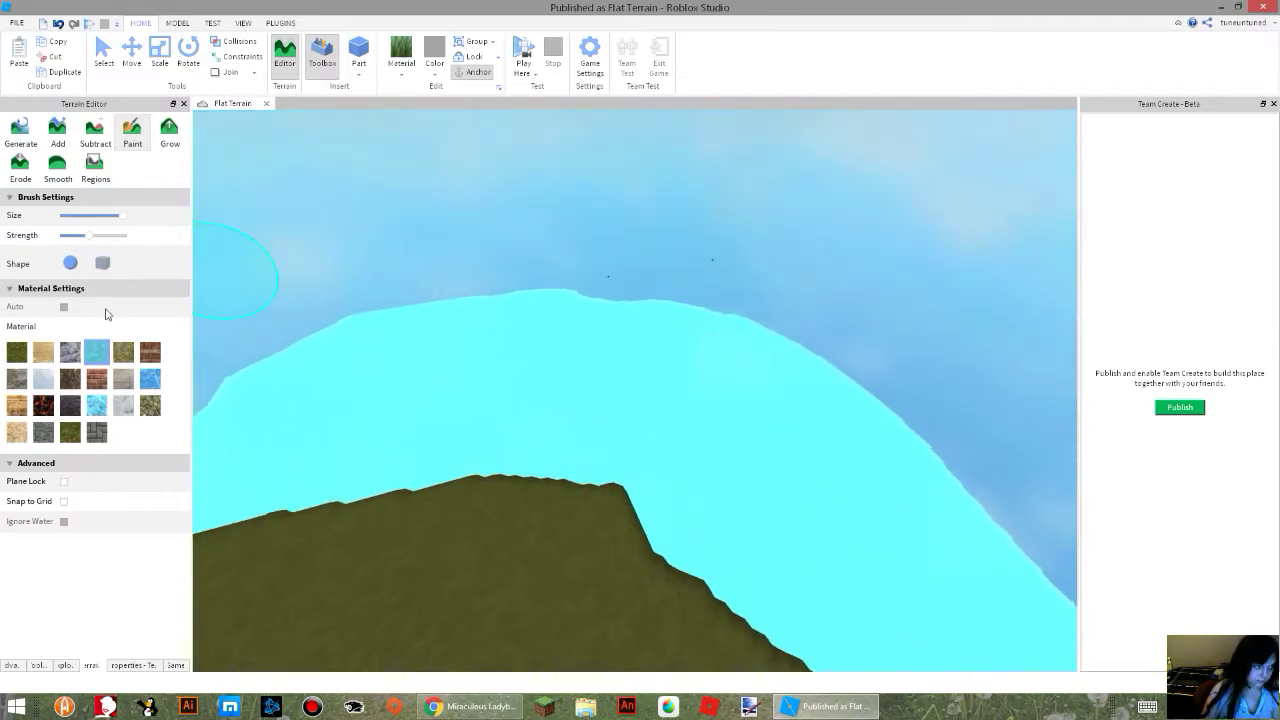
# Paint a round island of the Sand material in the water off the grass shoreline.
pyautogui.click(17, 353)
pyautogui.moveTo(531, 360); pyautogui.dragTo(531, 386, button='right')
pyautogui.click(43, 353)
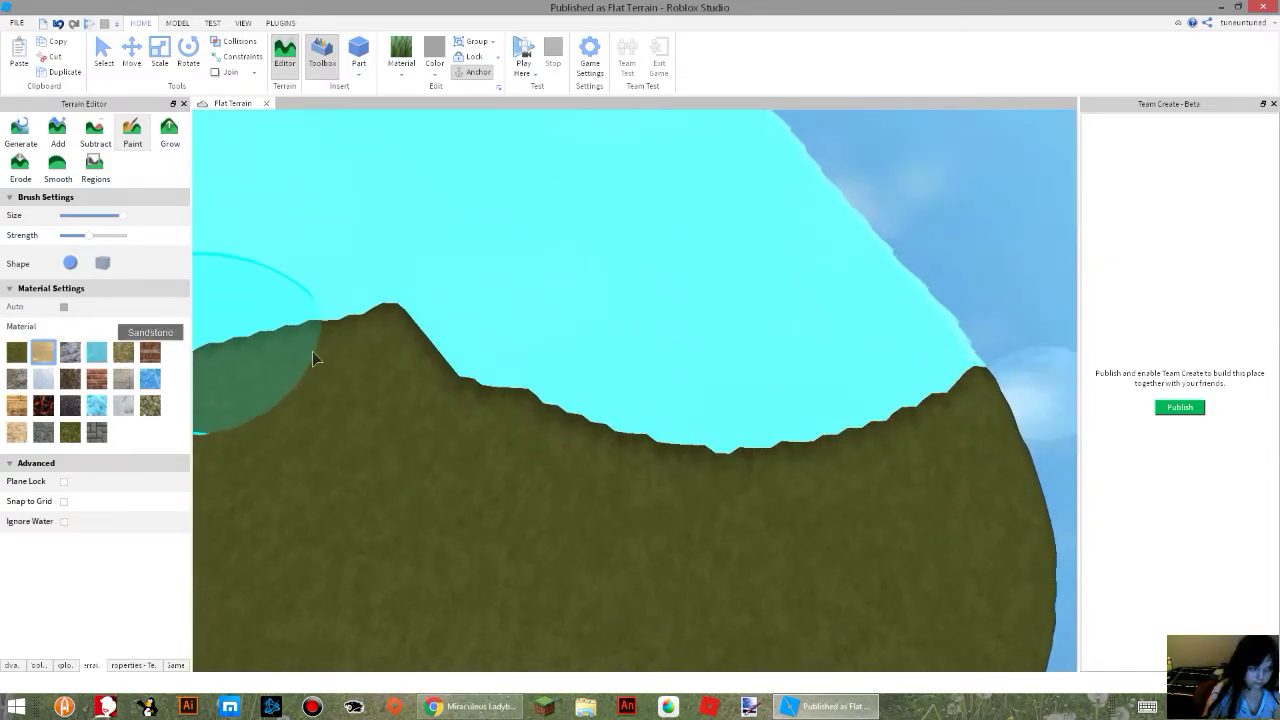
pyautogui.click(714, 322)
pyautogui.moveTo(614, 342)
pyautogui.mouseDown(button='right')
pyautogui.moveTo(406, 359)
pyautogui.moveTo(440, 461)
pyautogui.mouseUp(button='right')
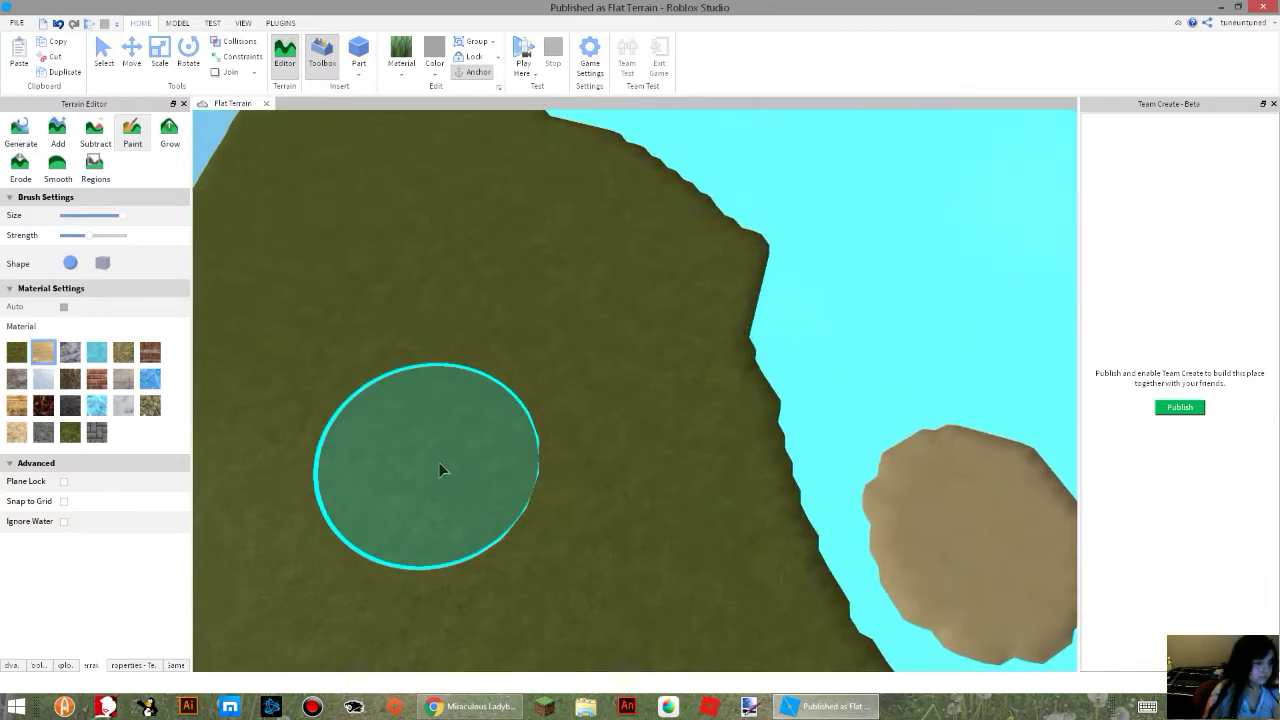
# Paint a round pond of Water in the grass near the island's outer edge.
pyautogui.press('s')
pyautogui.click(97, 353)
pyautogui.click(467, 218)
pyautogui.press('s')
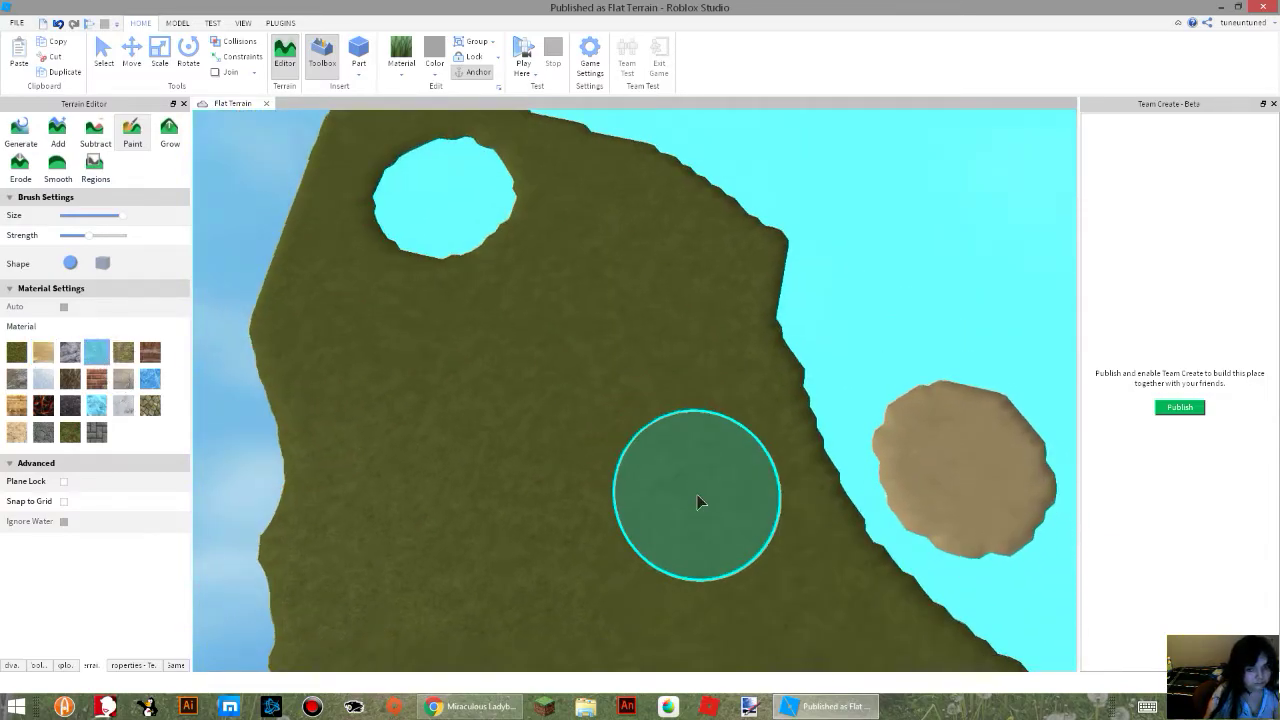
# Examine the painted terrain from underneath, including the pond, the sand island and the water.
pyautogui.press('w')
pyautogui.moveTo(697, 494); pyautogui.dragTo(697, 494, button='right')
pyautogui.press('w')
pyautogui.press('s')
pyautogui.press('s')
pyautogui.moveTo(505, 592); pyautogui.dragTo(505, 592, button='right')
pyautogui.press('s')
pyautogui.moveTo(543, 471); pyautogui.dragTo(543, 471, button='right')
pyautogui.press('s')
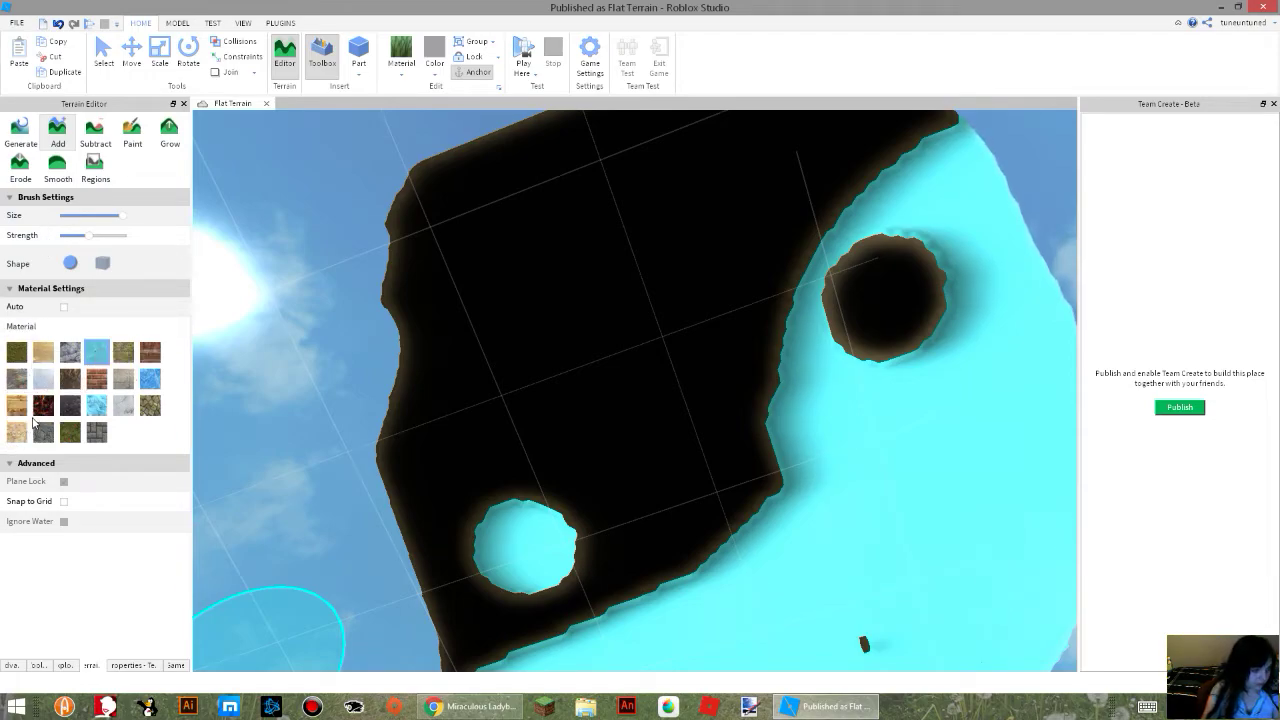
# Add Sand across the whole underside of the terrain, filling its outer edges and covering the exposed water.
pyautogui.click(43, 355)
pyautogui.moveTo(477, 486)
pyautogui.mouseDown()
pyautogui.moveTo(594, 486)
pyautogui.moveTo(451, 580)
pyautogui.moveTo(509, 366)
pyautogui.moveTo(609, 310)
pyautogui.moveTo(650, 260)
pyautogui.moveTo(857, 255)
pyautogui.moveTo(951, 460)
pyautogui.moveTo(891, 486)
pyautogui.moveTo(803, 380)
pyautogui.moveTo(775, 524)
pyautogui.moveTo(731, 597)
pyautogui.moveTo(620, 640)
pyautogui.moveTo(669, 594)
pyautogui.moveTo(583, 558)
pyautogui.moveTo(566, 591)
pyautogui.moveTo(520, 583)
pyautogui.moveTo(603, 655)
pyautogui.moveTo(737, 626)
pyautogui.mouseUp()
pyautogui.press('s')
pyautogui.press('d')
pyautogui.press('d')
pyautogui.press('s')
pyautogui.moveTo(810, 402)
pyautogui.mouseDown()
pyautogui.moveTo(785, 470)
pyautogui.moveTo(745, 483)
pyautogui.mouseUp()
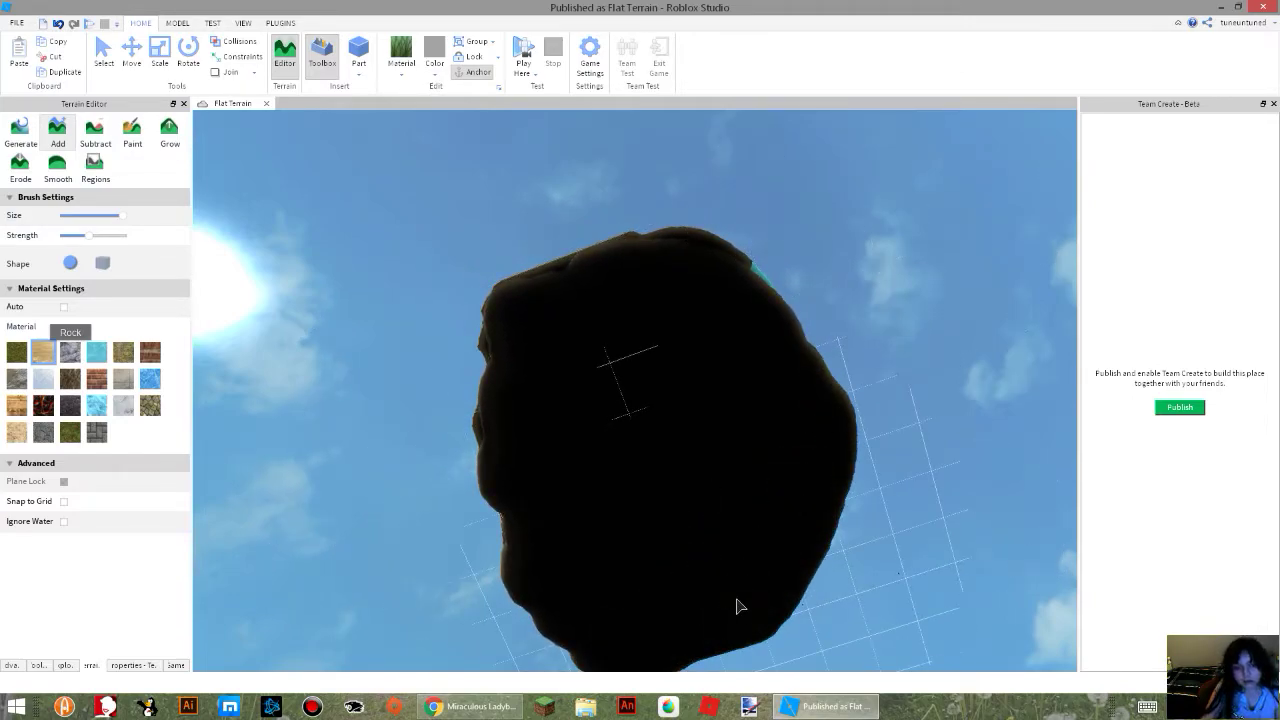
pyautogui.moveTo(695, 287)
pyautogui.mouseDown()
pyautogui.moveTo(623, 260)
pyautogui.moveTo(499, 327)
pyautogui.mouseUp()
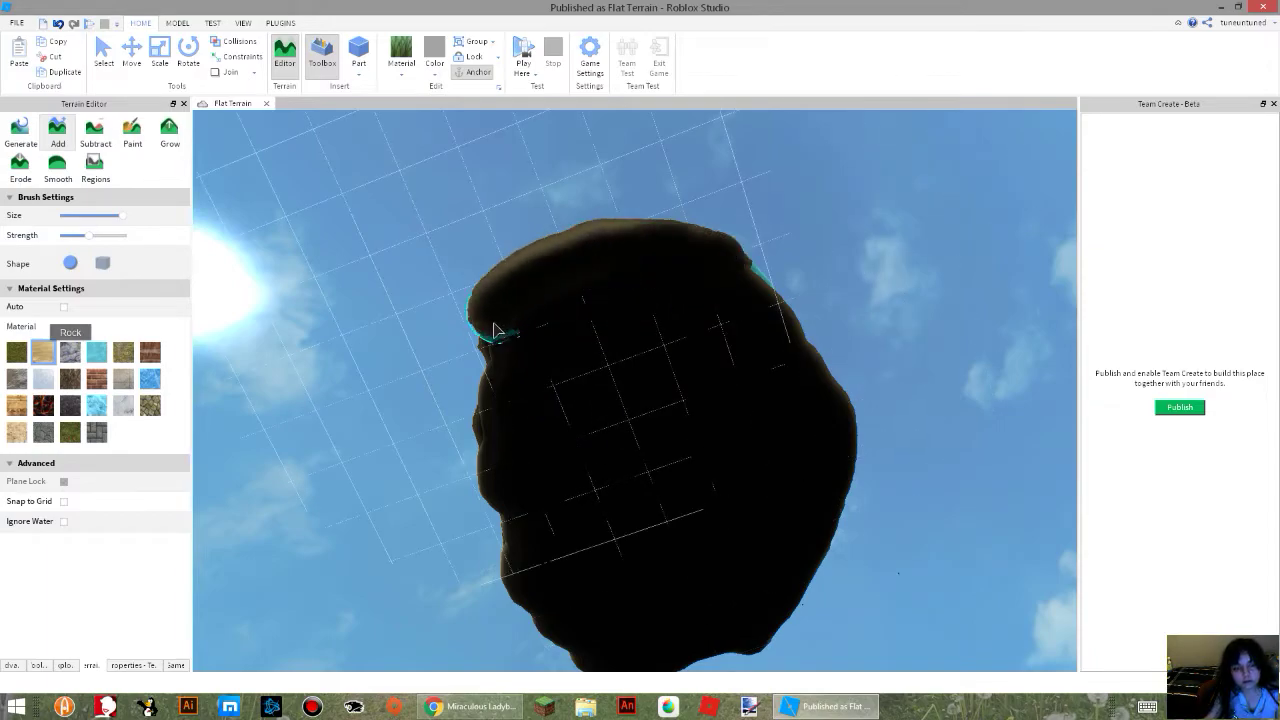
pyautogui.moveTo(567, 645); pyautogui.dragTo(686, 665)
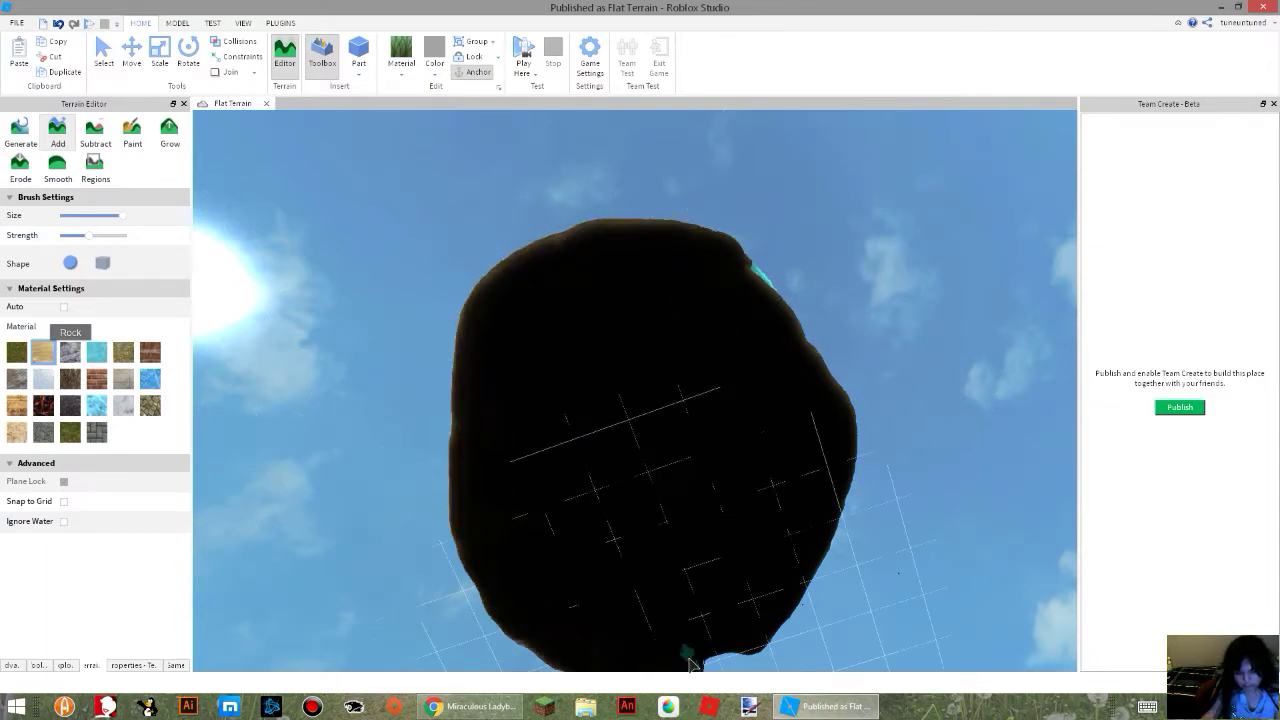
pyautogui.moveTo(737, 279); pyautogui.dragTo(513, 381)
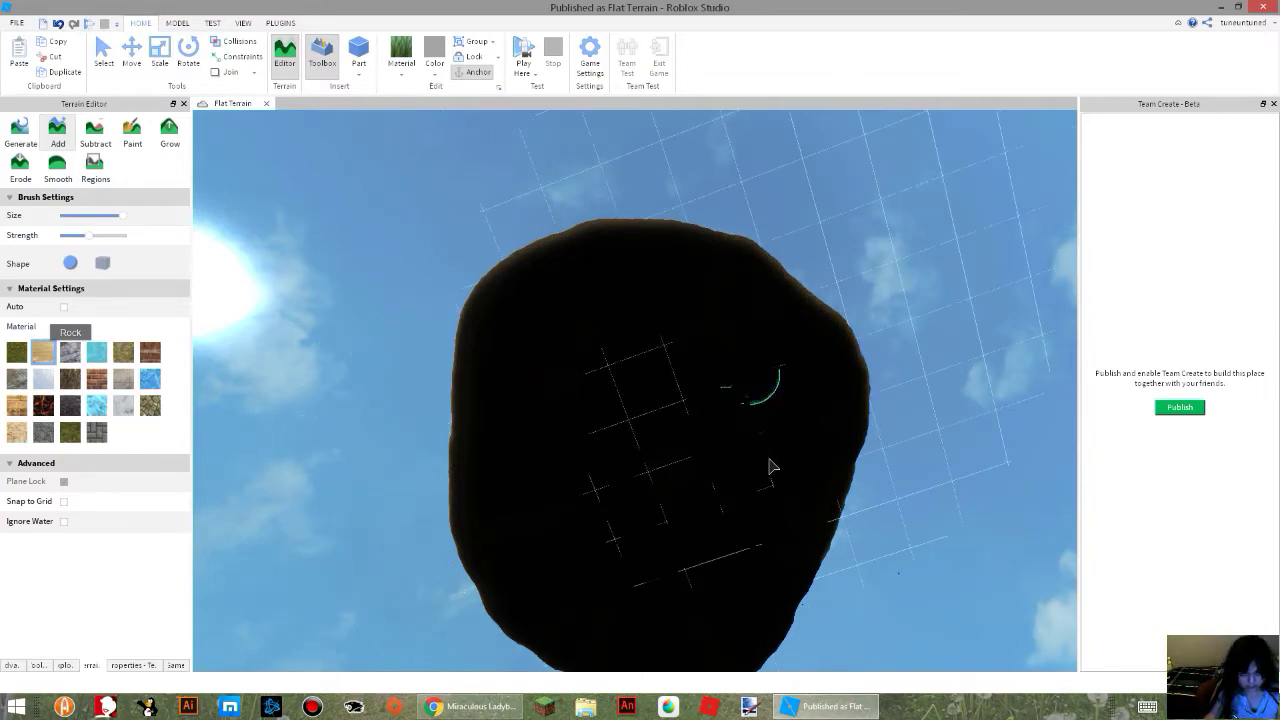
pyautogui.moveTo(606, 333); pyautogui.dragTo(643, 522)
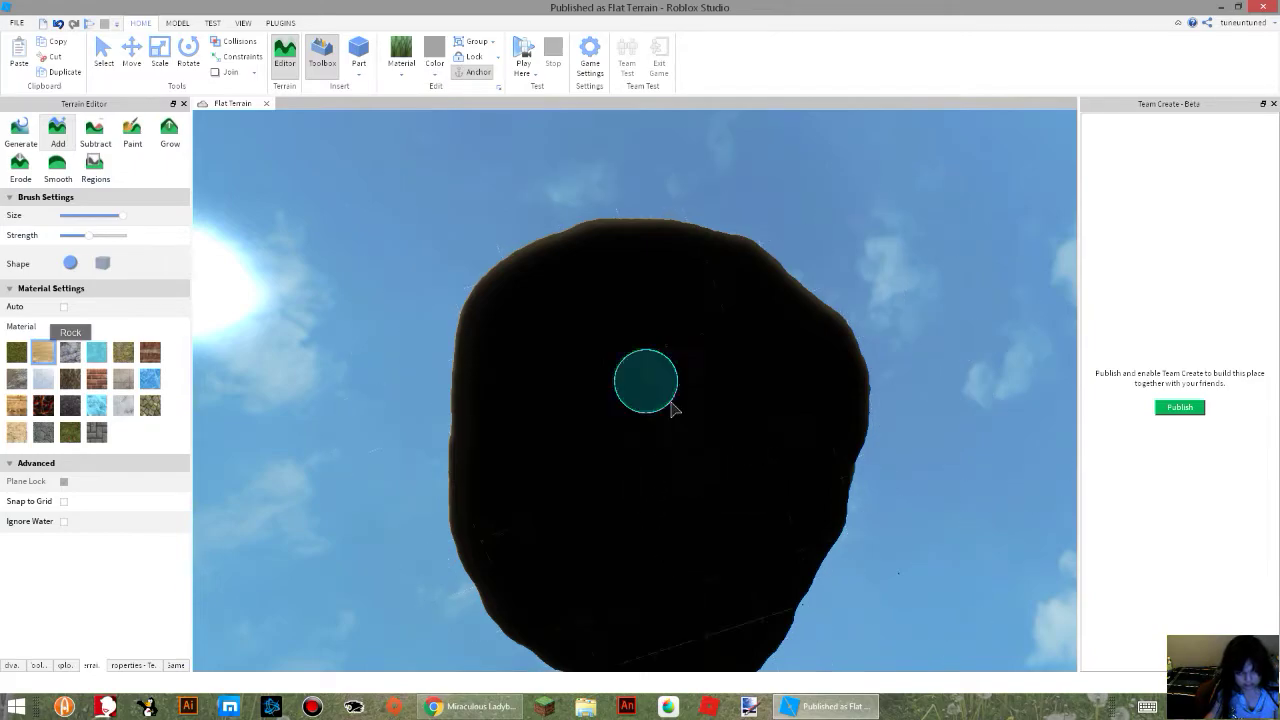
# Paint Sand over the strip of water left exposed on the terrain's outer side.
pyautogui.press('w')
pyautogui.moveTo(718, 449); pyautogui.dragTo(718, 449, button='right')
pyautogui.press('d')
pyautogui.press('s')
pyautogui.press('a')
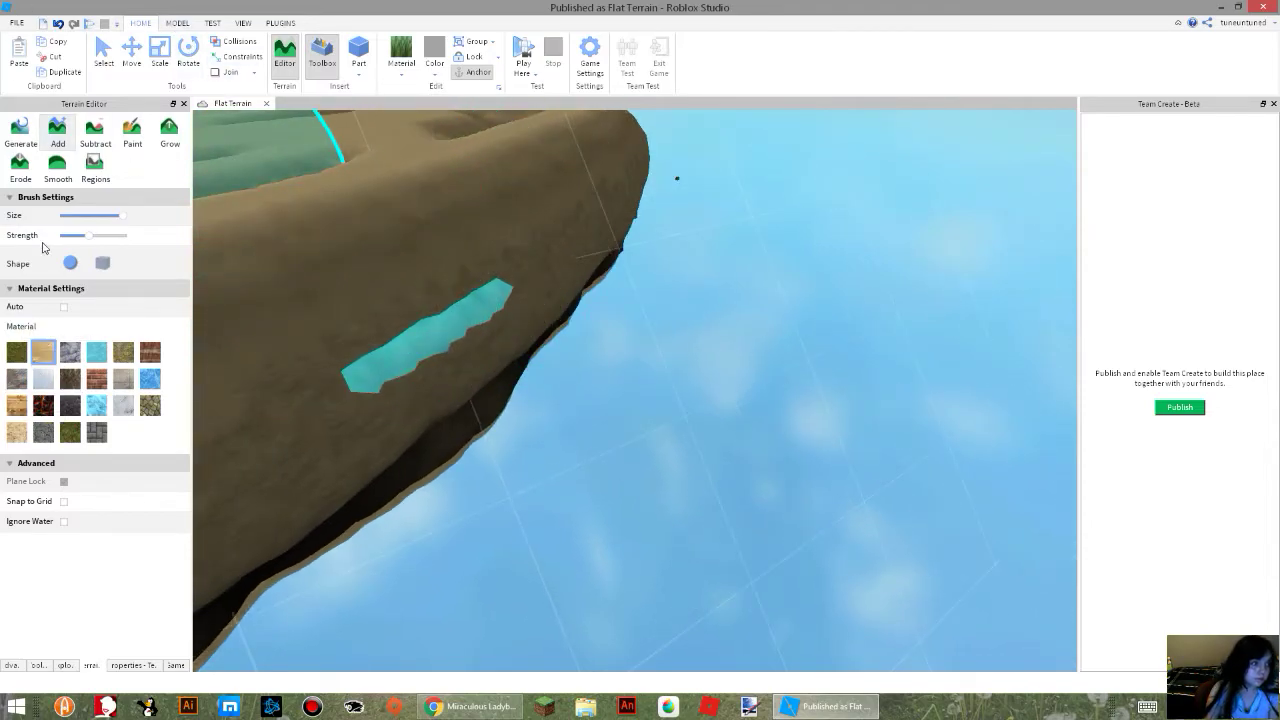
pyautogui.click(132, 132)
pyautogui.moveTo(469, 361); pyautogui.dragTo(498, 306)
pyautogui.moveTo(400, 349); pyautogui.dragTo(400, 349, button='right')
pyautogui.moveTo(603, 372)
pyautogui.mouseDown()
pyautogui.moveTo(541, 303)
pyautogui.moveTo(516, 301)
pyautogui.mouseUp()
pyautogui.moveTo(547, 340); pyautogui.dragTo(547, 340, button='right')
pyautogui.press('s')
pyautogui.moveTo(262, 308); pyautogui.dragTo(275, 270)
pyautogui.press('a')
# Examine the sand-covered terrain up close and from several angles around its surface.
pyautogui.press('w')
pyautogui.moveTo(364, 277); pyautogui.dragTo(364, 277, button='right')
pyautogui.press('a')
pyautogui.moveTo(967, 421); pyautogui.dragTo(967, 421, button='right')
pyautogui.press('w')
pyautogui.press('a')
pyautogui.moveTo(457, 577); pyautogui.dragTo(489, 449)
pyautogui.press('w')
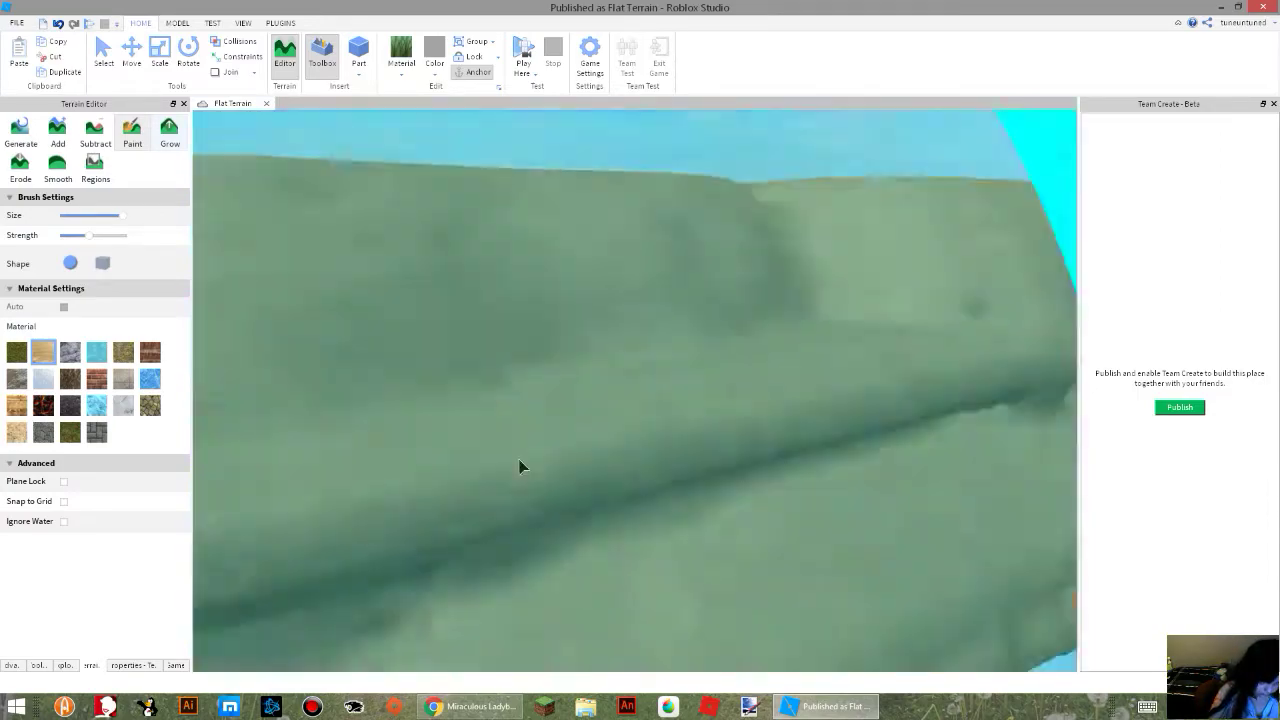
pyautogui.press('s')
pyautogui.moveTo(511, 460); pyautogui.dragTo(511, 460, button='right')
pyautogui.press('a')
pyautogui.moveTo(737, 460)
pyautogui.mouseDown()
pyautogui.moveTo(577, 434)
pyautogui.moveTo(369, 367)
pyautogui.mouseUp()
pyautogui.press('w')
pyautogui.press('w')
pyautogui.moveTo(519, 418); pyautogui.dragTo(519, 418, button='right')
pyautogui.press('w')
pyautogui.press('s')
pyautogui.press('d')
pyautogui.moveTo(680, 300)
pyautogui.mouseDown()
pyautogui.moveTo(521, 570)
pyautogui.moveTo(511, 527)
pyautogui.mouseUp()
# Undo the recent Sand and Water edits on the terrain, and open the terrain generation settings.
pyautogui.hotkey('ctrl', 'z')
pyautogui.keyDown('ctrl'); pyautogui.scroll(-3, 525, 510); pyautogui.keyUp('ctrl')
pyautogui.hotkey('ctrl', 'z')
pyautogui.hotkey('ctrl', 'z')
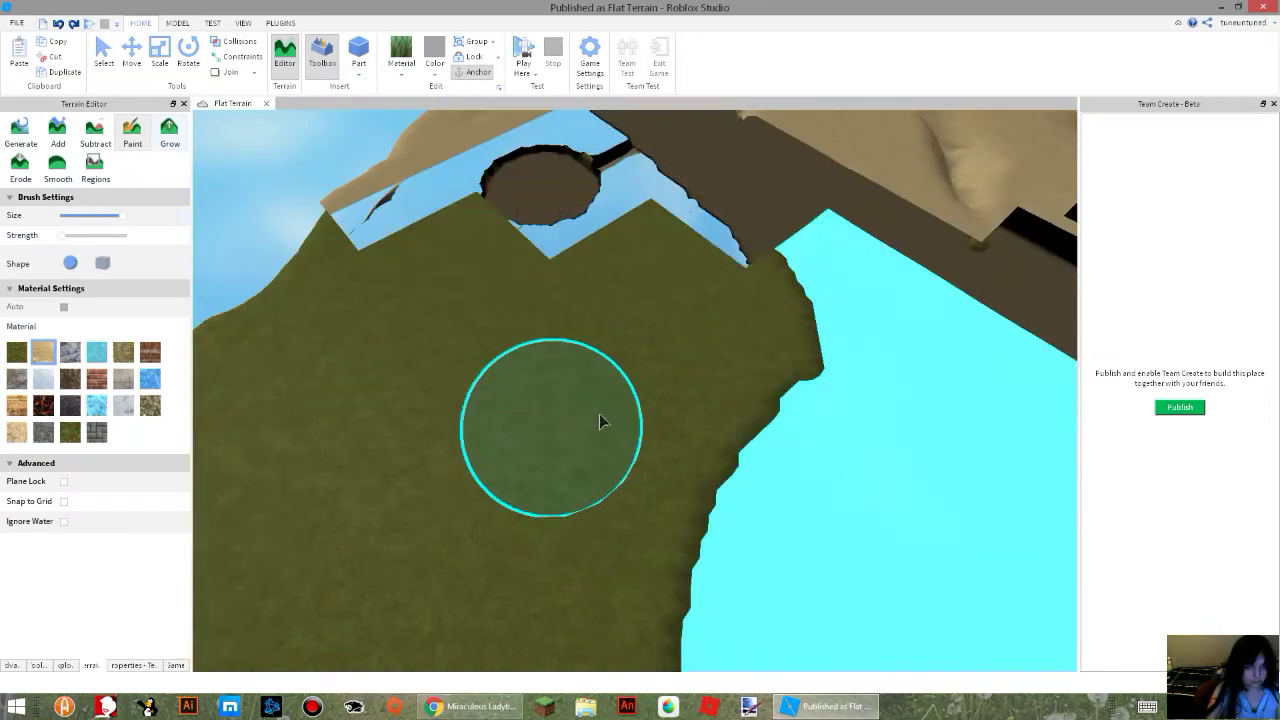
pyautogui.hotkey('ctrl', 'z')
pyautogui.hotkey('ctrl', 'z')
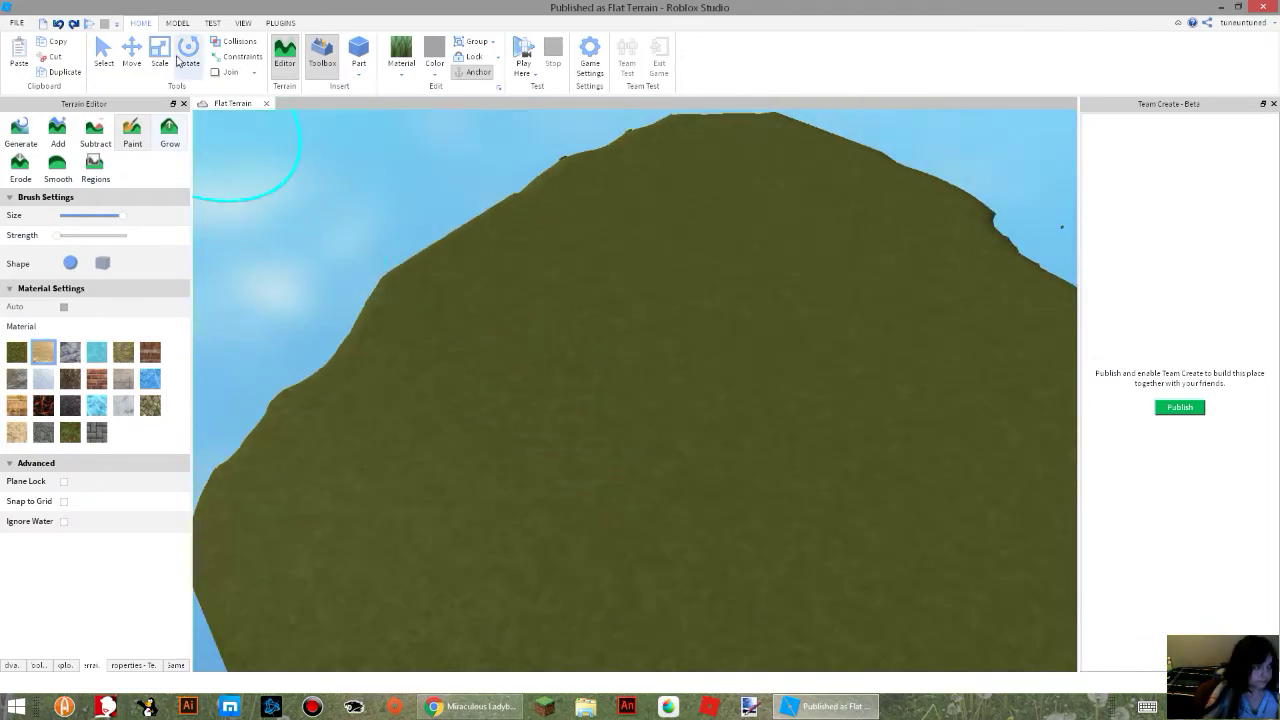
pyautogui.click(36, 140)
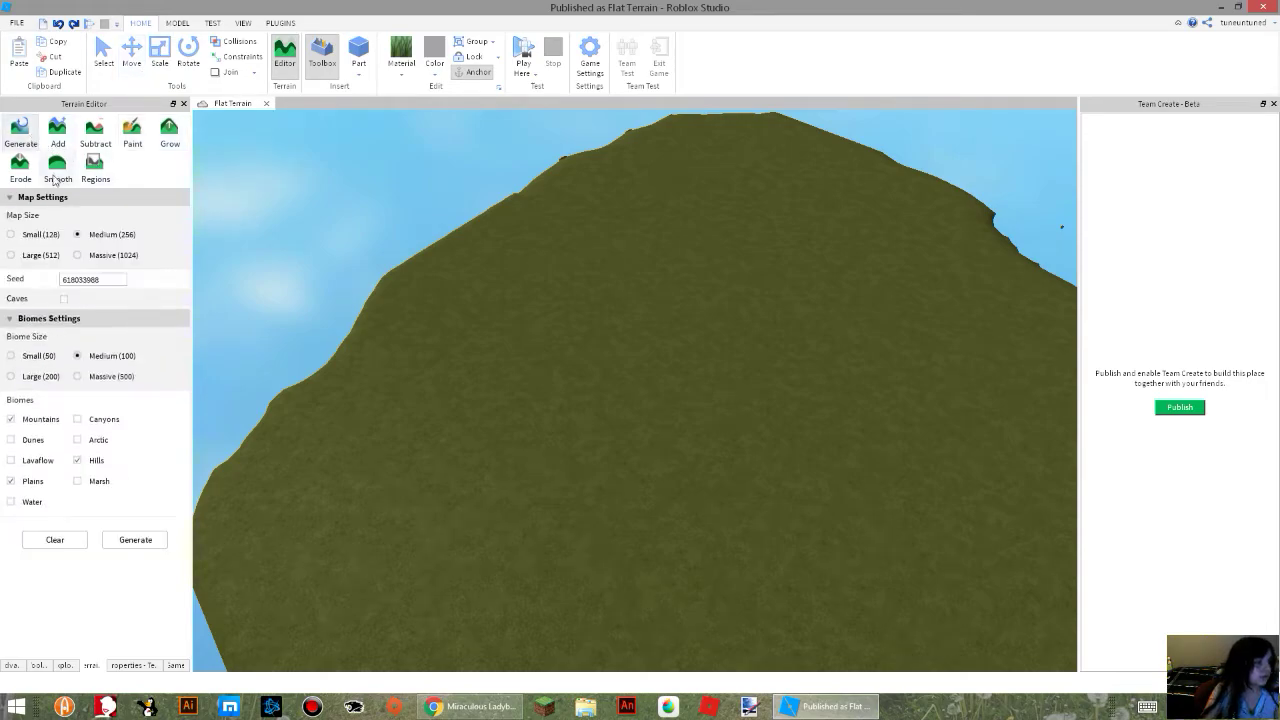
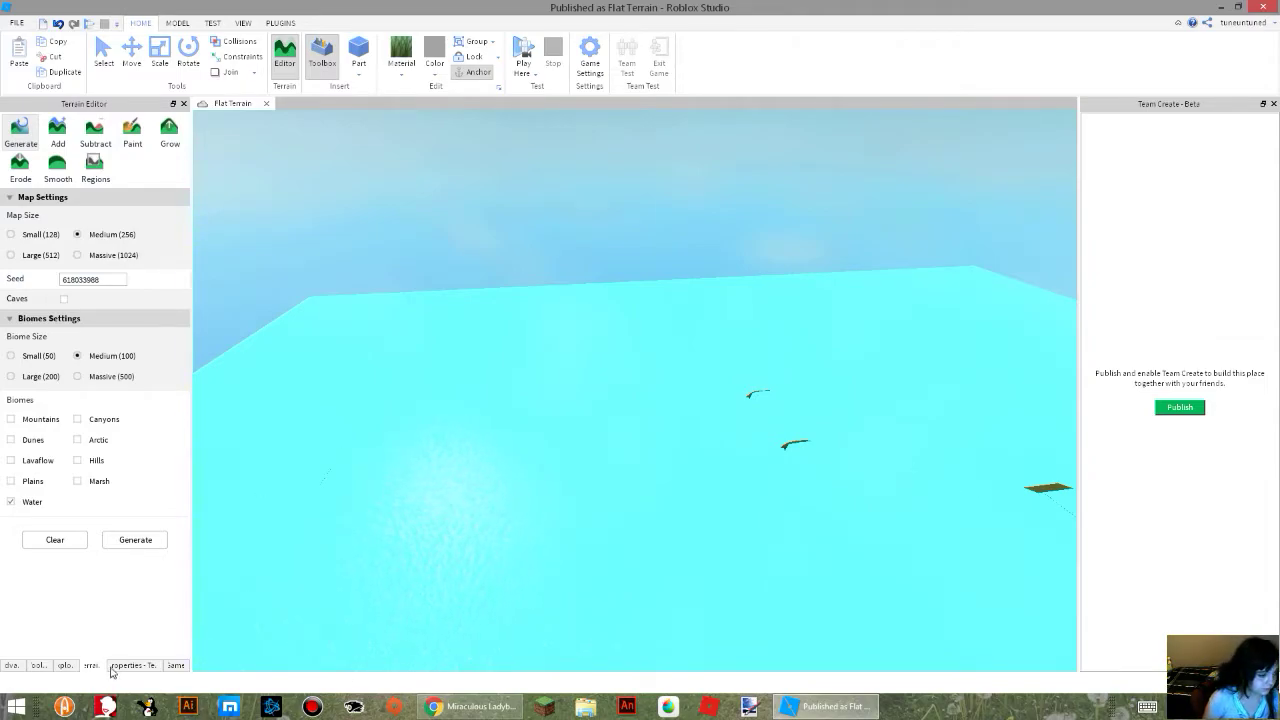
# Show the Advanced Objects list and examine the water-covered terrain from below and above the surface.
pyautogui.click(12, 666)
pyautogui.moveTo(494, 476)
pyautogui.mouseDown(button='right')
pyautogui.moveTo(504, 481)
pyautogui.moveTo(493, 470)
pyautogui.mouseUp(button='right')
pyautogui.press('w')
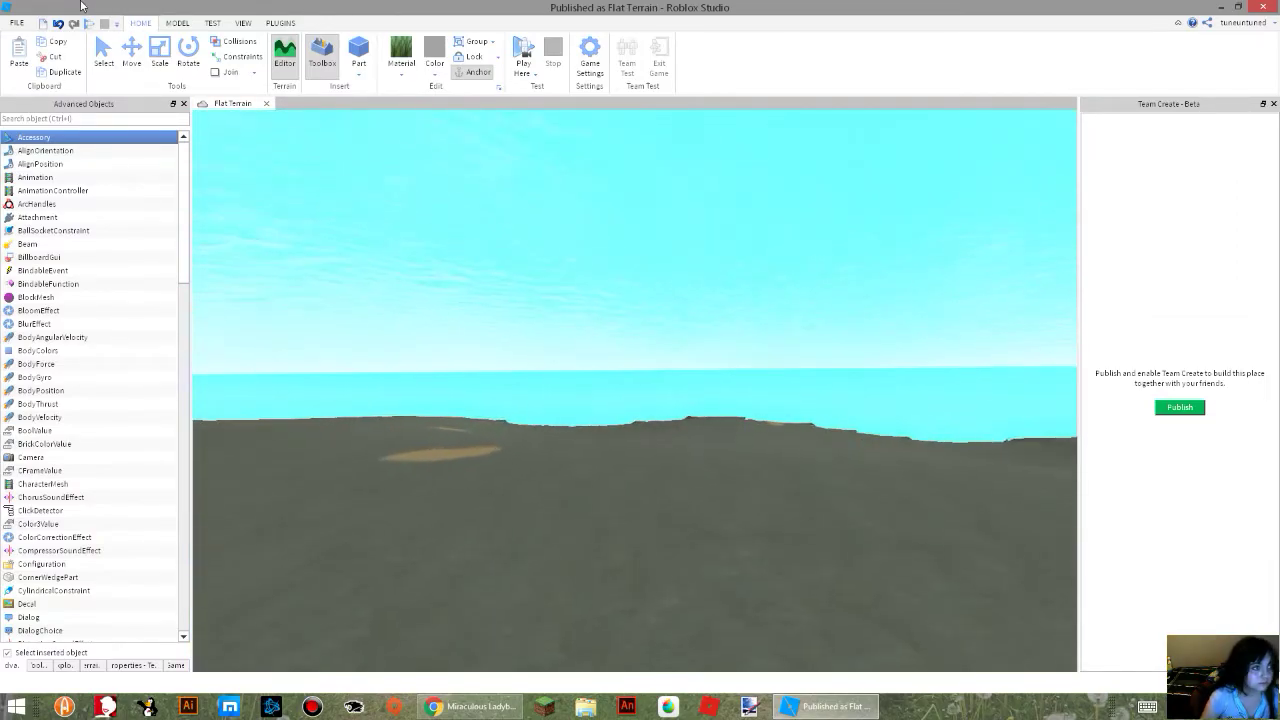
pyautogui.click(177, 23)
pyautogui.click(140, 23)
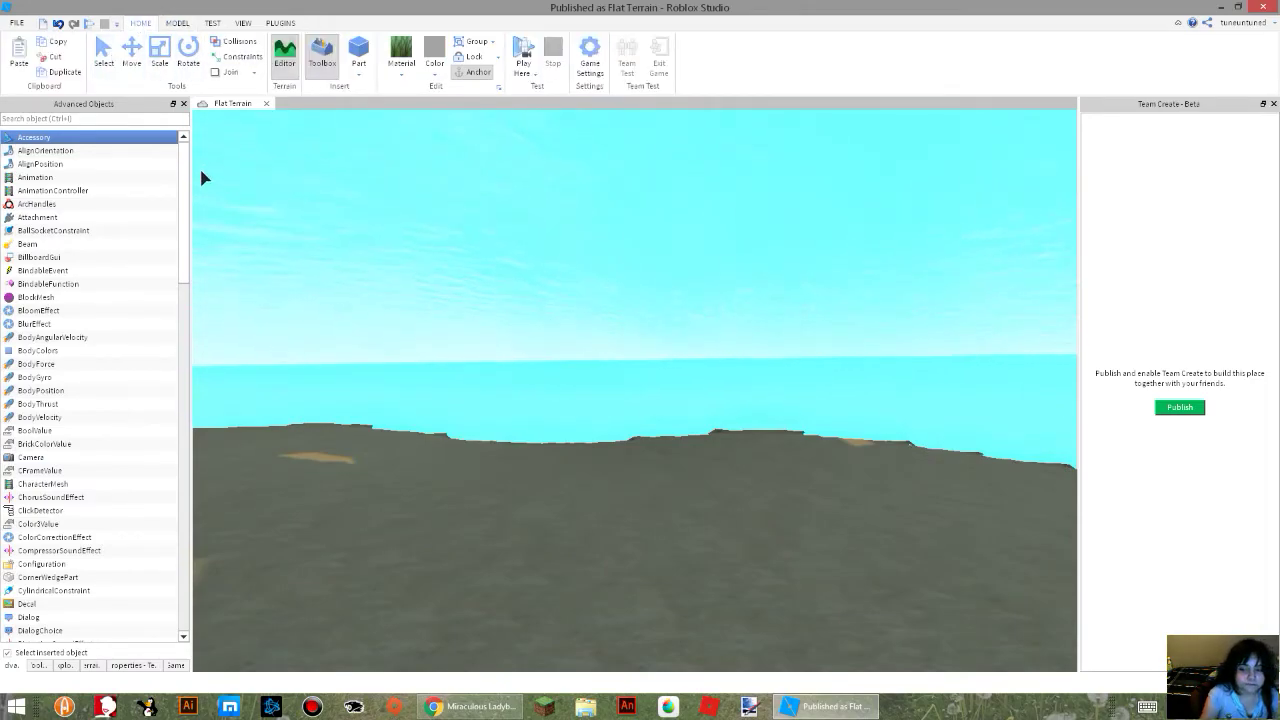
pyautogui.moveTo(312, 327); pyautogui.dragTo(334, 371, button='right')
pyautogui.press('w')
pyautogui.moveTo(483, 392); pyautogui.dragTo(493, 368, button='right')
pyautogui.press('w')
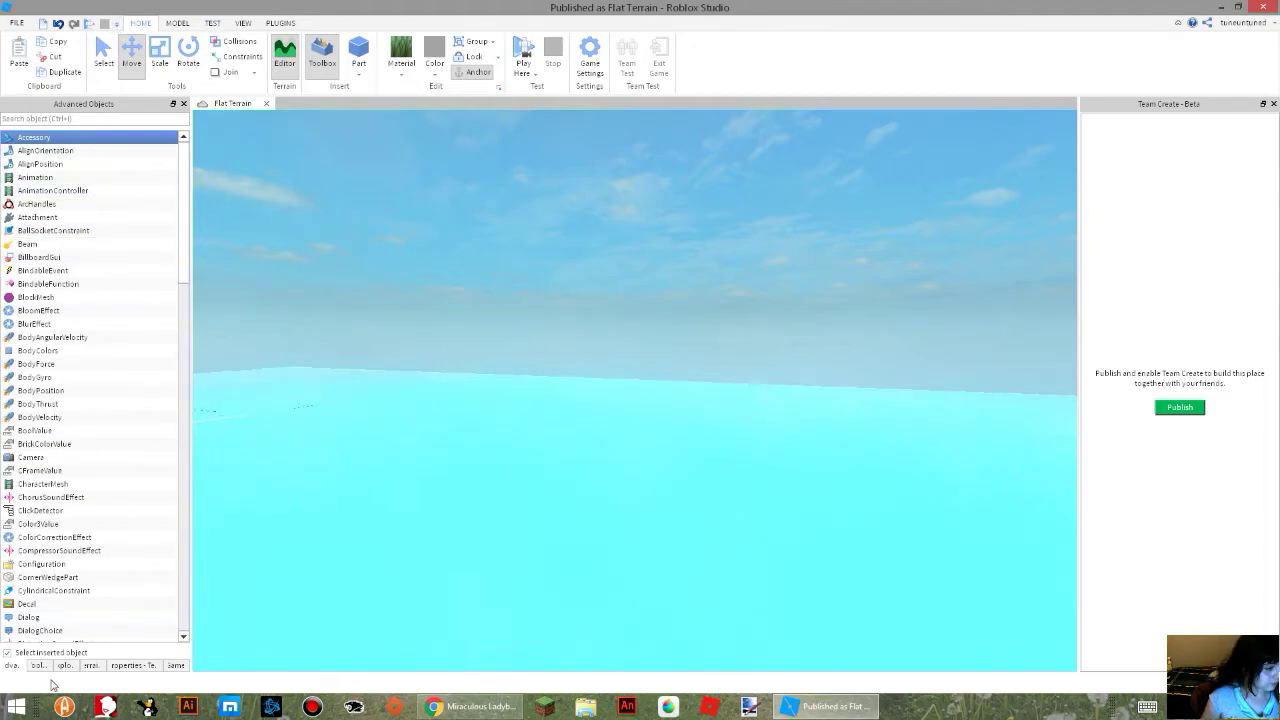
# Choose the Paint brush with the Grass material and paint a curved stroke across the water surface.
pyautogui.click(91, 665)
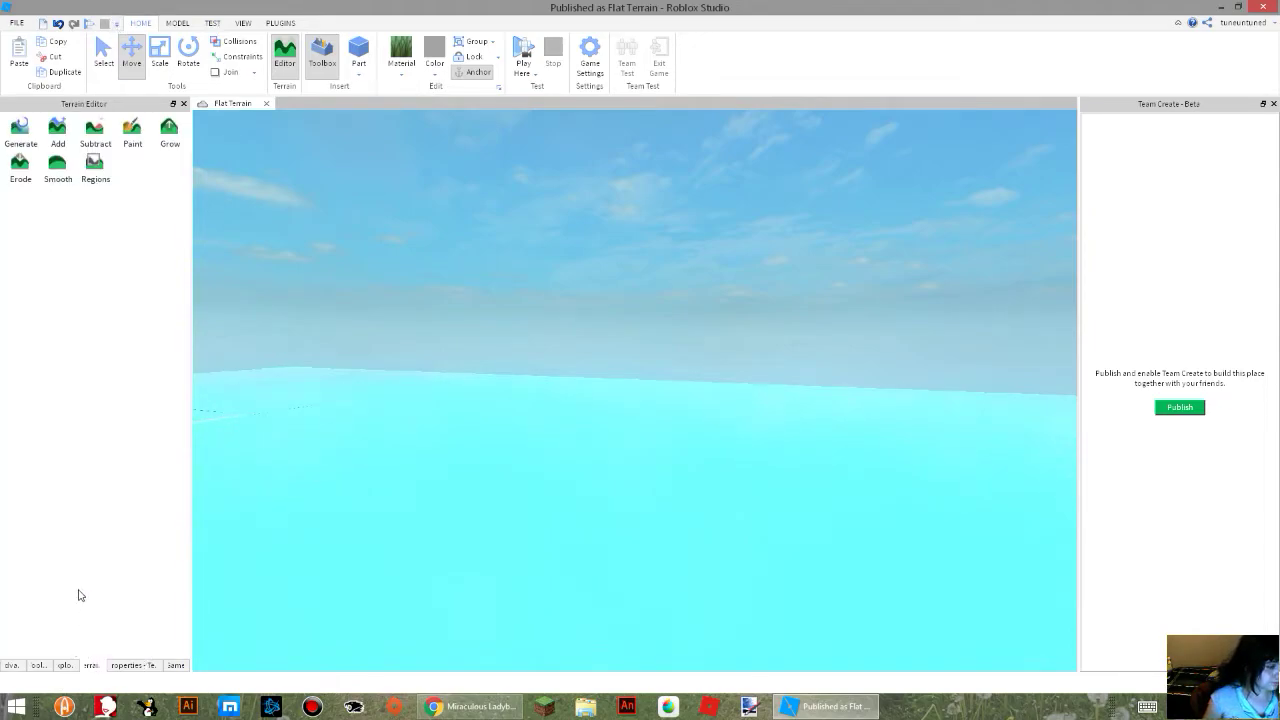
pyautogui.click(127, 131)
pyautogui.moveTo(415, 375); pyautogui.dragTo(420, 377, button='right')
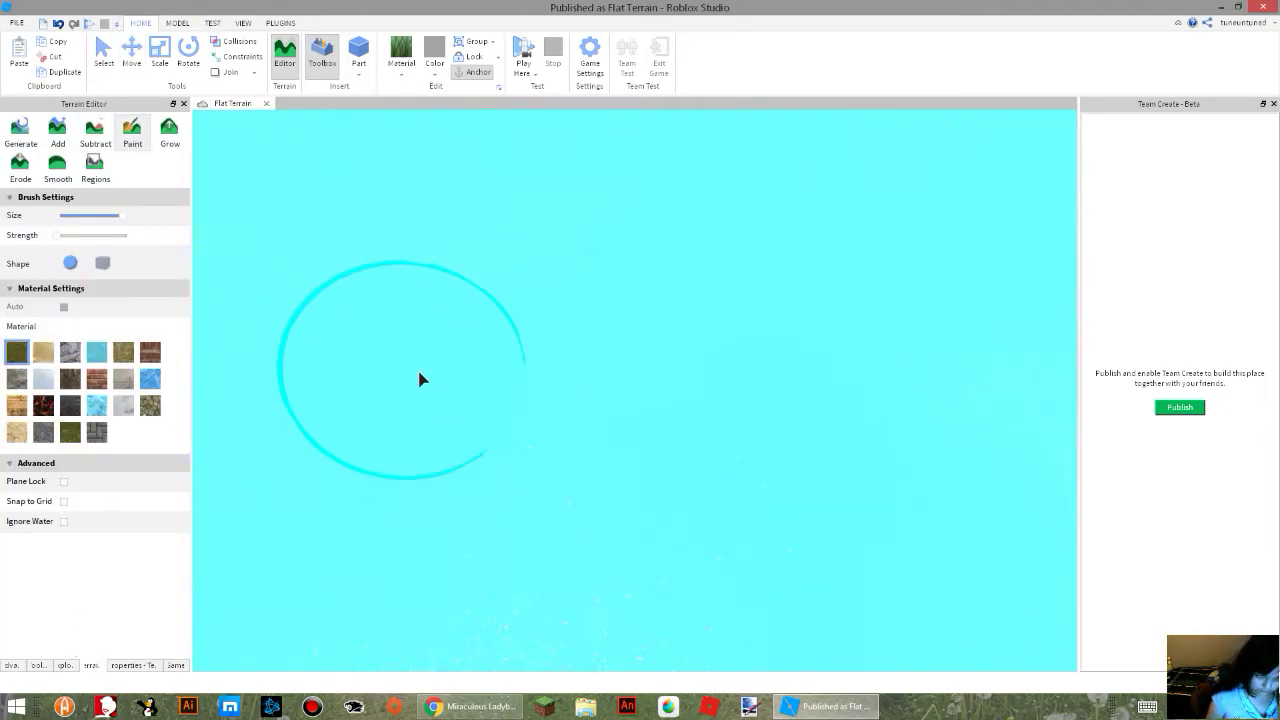
pyautogui.moveTo(637, 500)
pyautogui.mouseDown()
pyautogui.moveTo(586, 495)
pyautogui.moveTo(518, 376)
pyautogui.mouseUp()
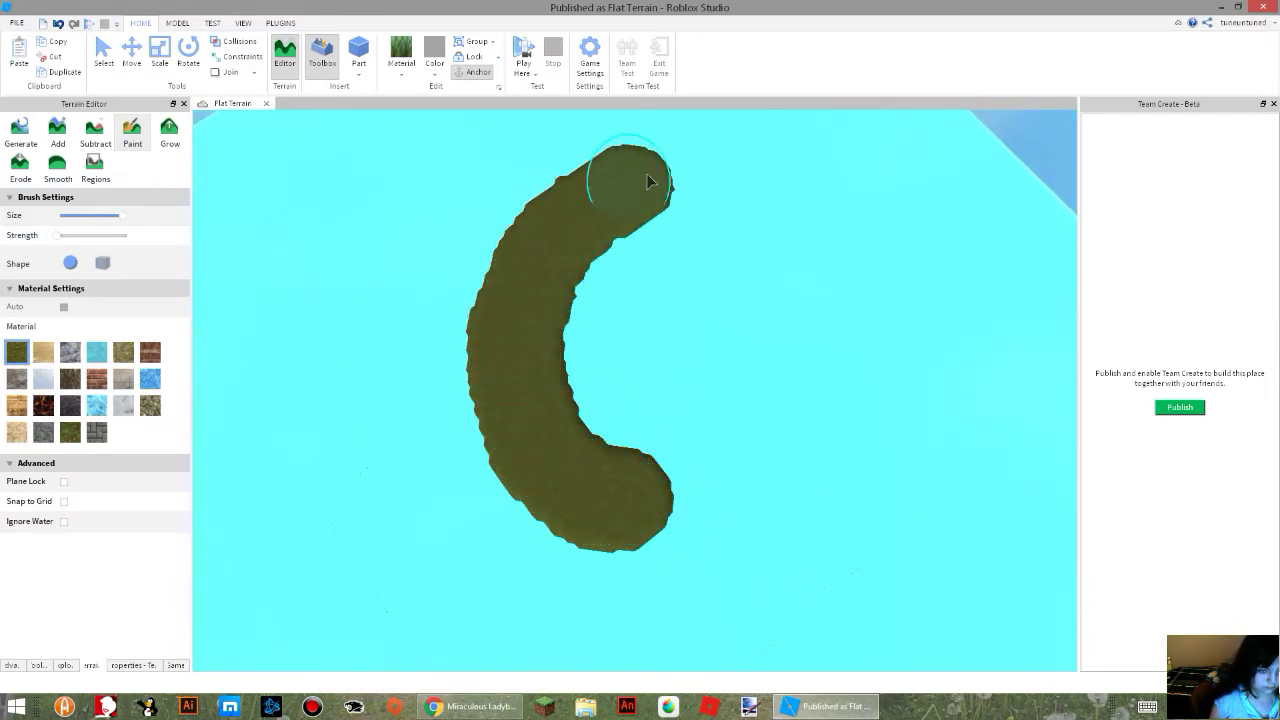
pyautogui.scroll(-4, 630, 280)
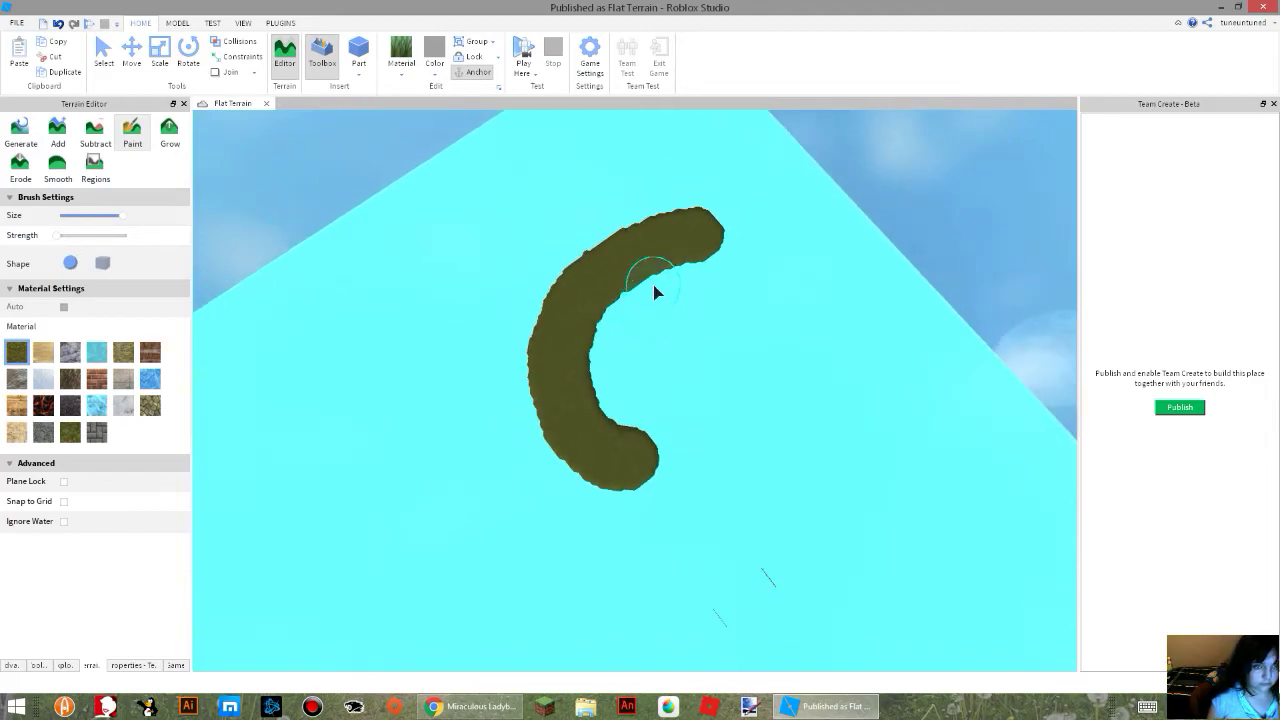
# Undo the Grass strokes on the water surface.
pyautogui.hotkey('ctrl', 'z')
pyautogui.moveTo(624, 257); pyautogui.dragTo(577, 230, button='right')
pyautogui.hotkey('ctrl', 'z')
pyautogui.hotkey('ctrl', 'z')
pyautogui.scroll(-1, 577, 230)
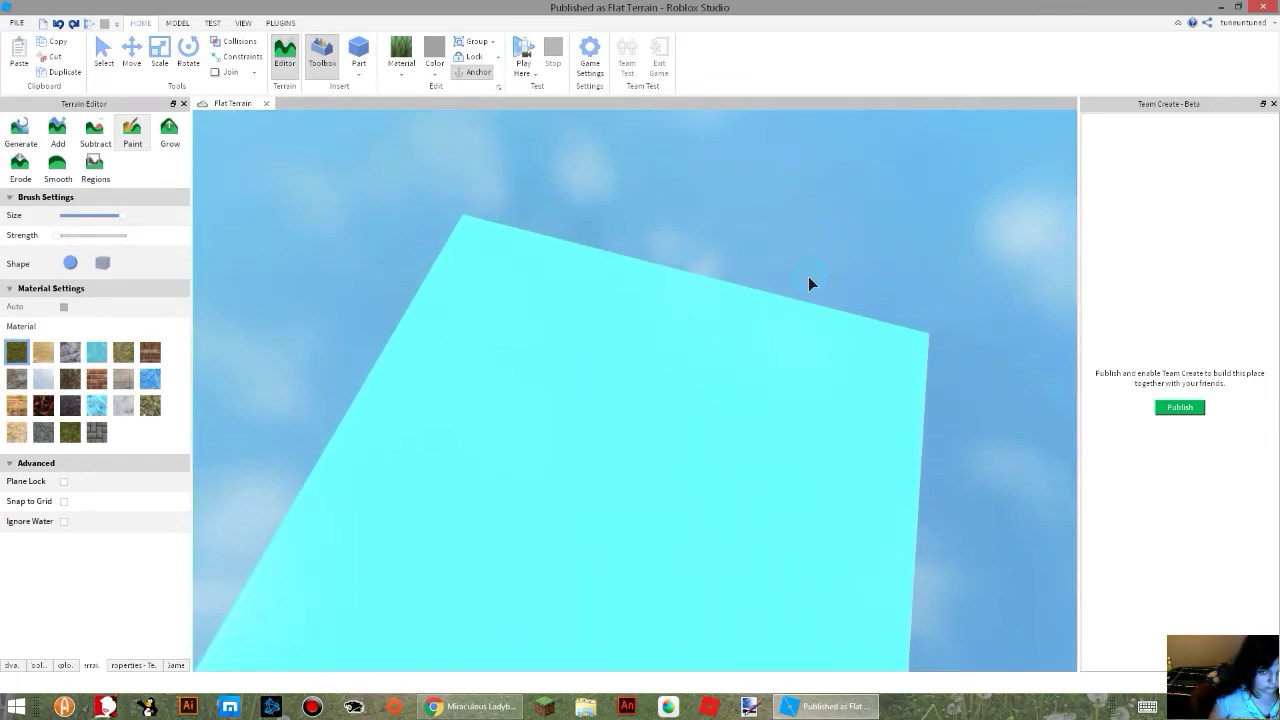
# Try long Grass strokes inward from the terrain's edge, undoing each one.
pyautogui.moveTo(766, 280); pyautogui.dragTo(658, 277)
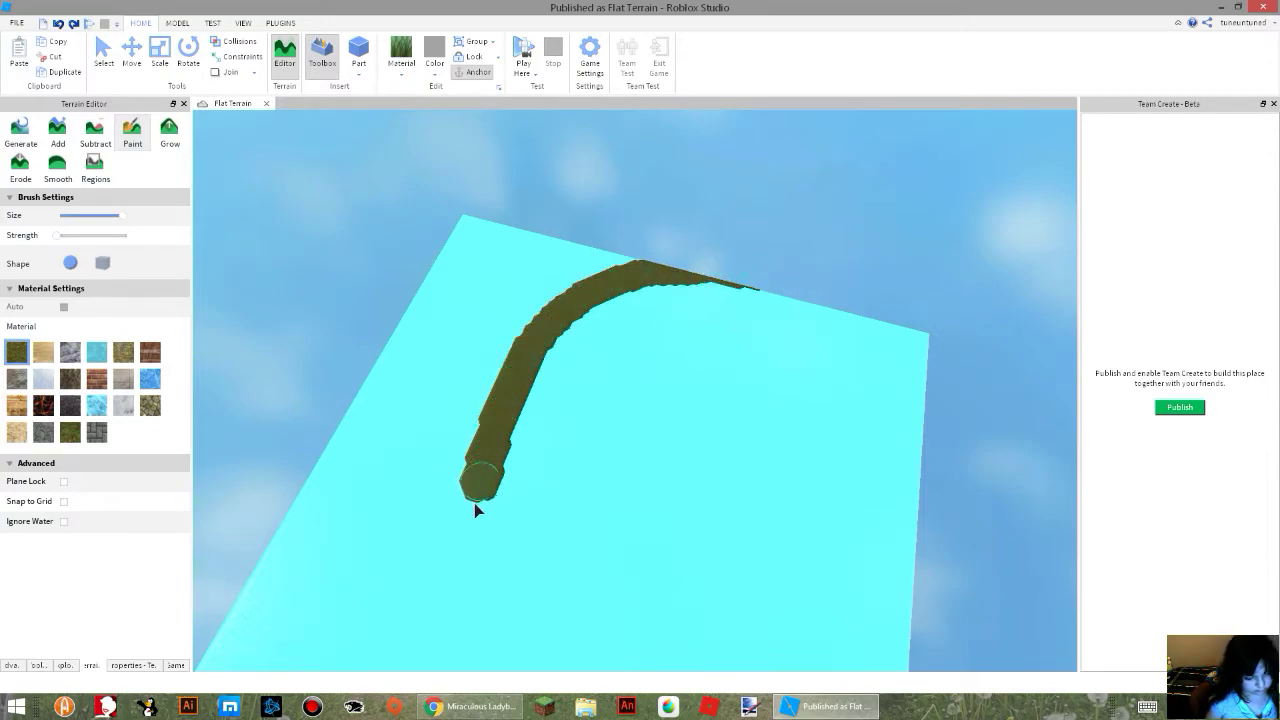
pyautogui.moveTo(626, 606); pyautogui.dragTo(626, 600, button='right')
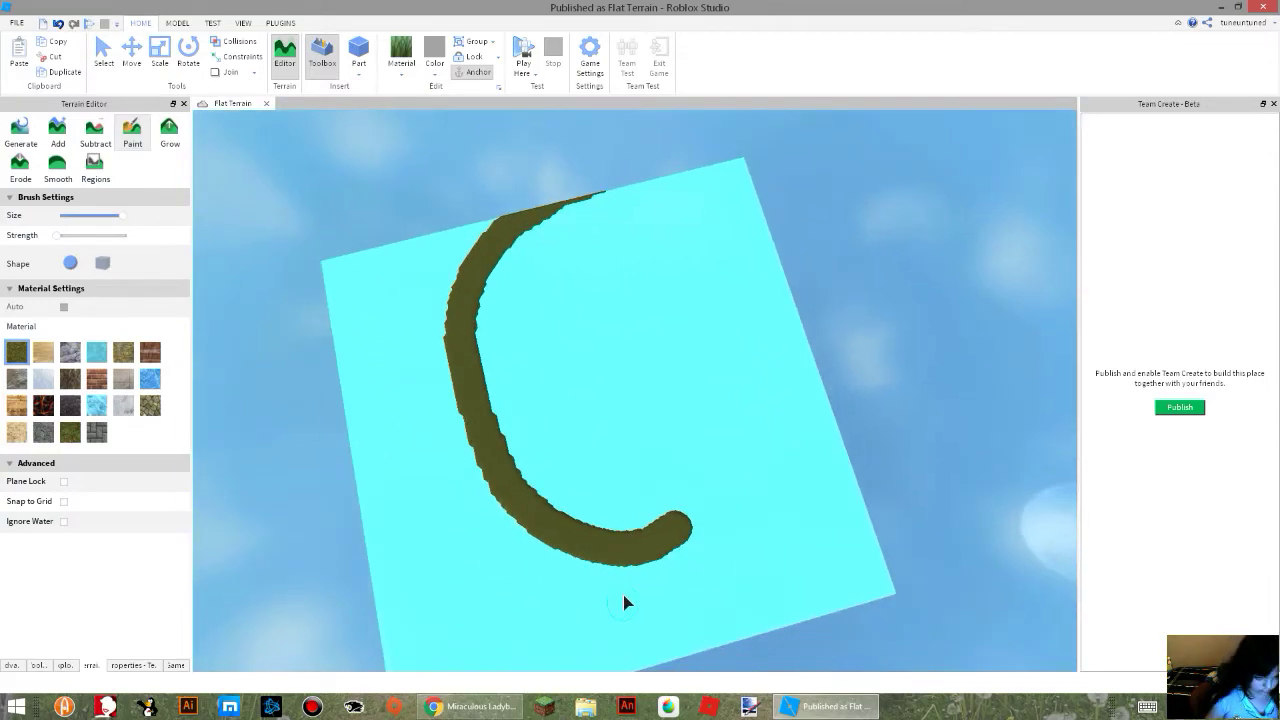
pyautogui.hotkey('ctrl', 'z')
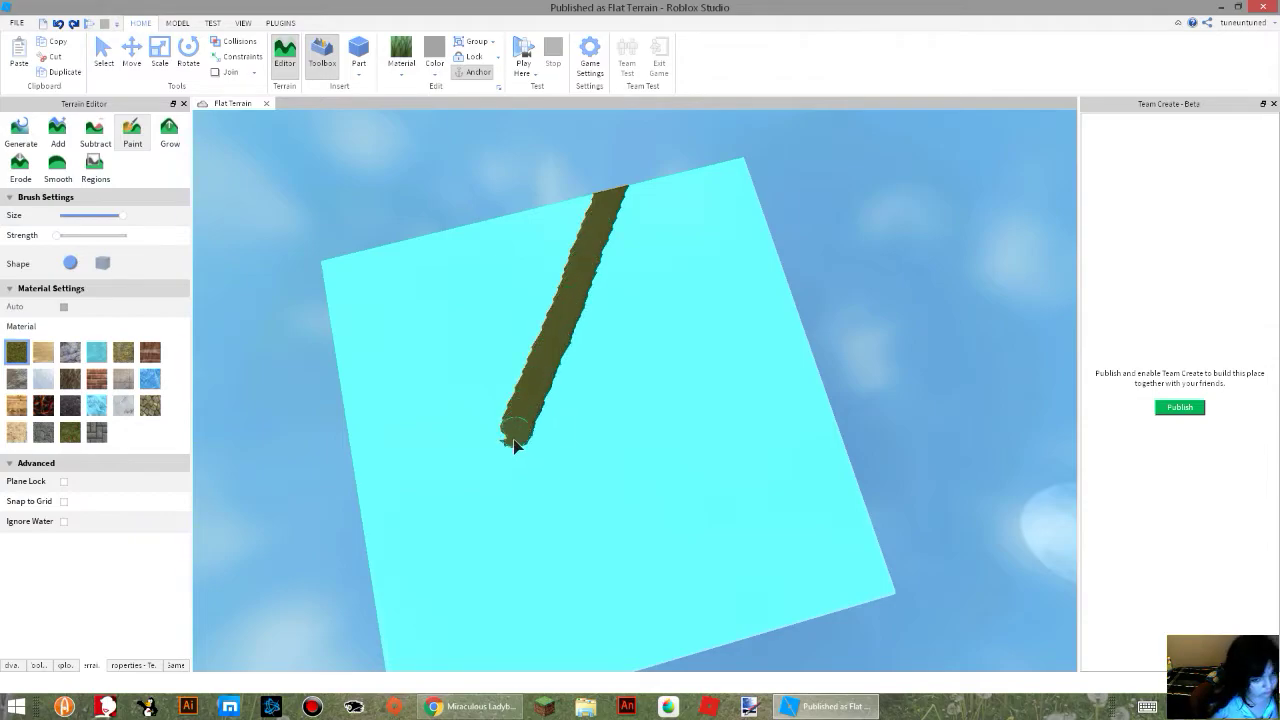
pyautogui.hotkey('ctrl', 'z')
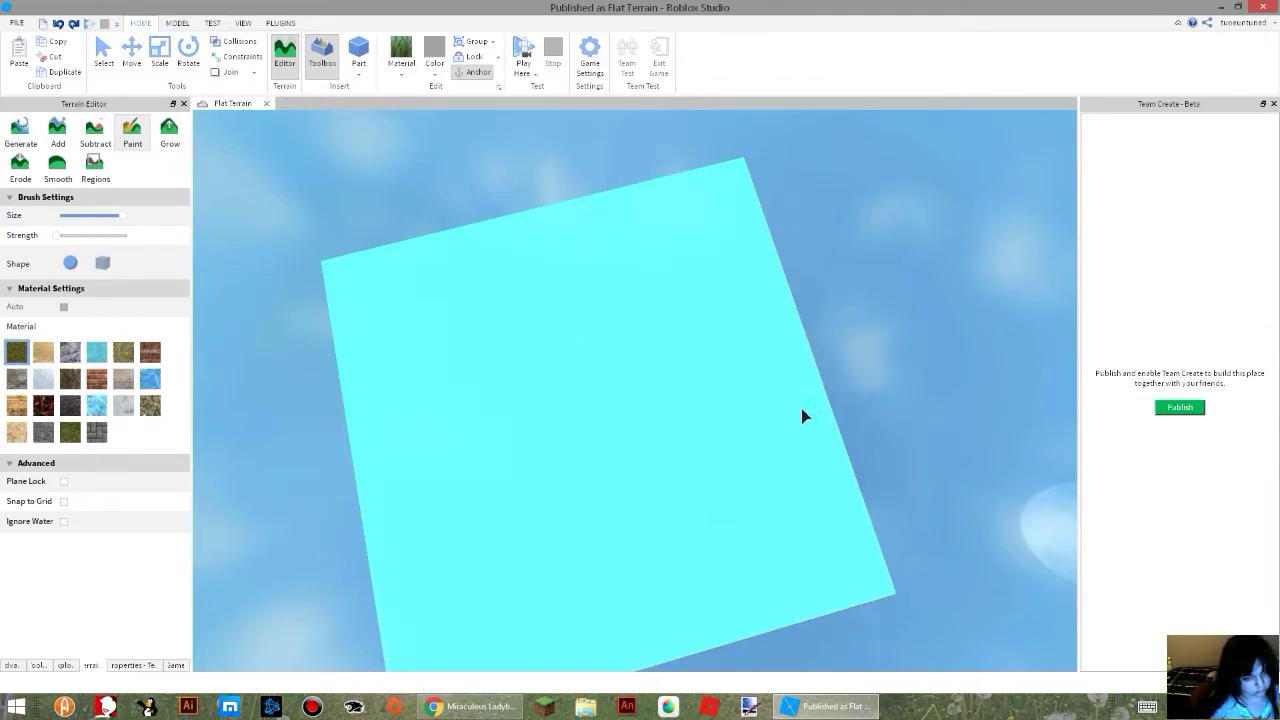
# Outline a large landmass against the terrain's edge with Grass and fill its interior completely.
pyautogui.moveTo(861, 467); pyautogui.dragTo(861, 467, button='right')
pyautogui.scroll(2, 762, 362)
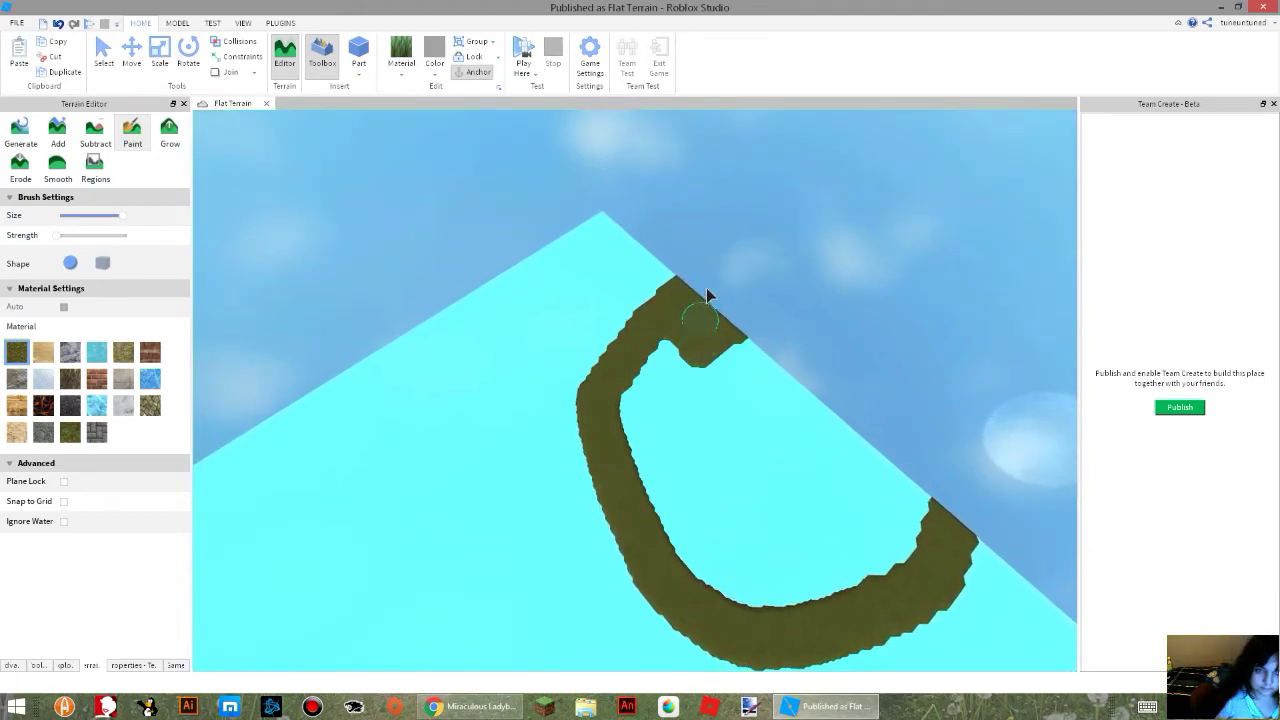
pyautogui.moveTo(676, 334); pyautogui.dragTo(647, 445)
pyautogui.moveTo(799, 336)
pyautogui.mouseDown()
pyautogui.moveTo(600, 374)
pyautogui.moveTo(623, 437)
pyautogui.moveTo(689, 531)
pyautogui.moveTo(829, 481)
pyautogui.moveTo(794, 494)
pyautogui.moveTo(740, 487)
pyautogui.mouseUp()
pyautogui.moveTo(912, 477); pyautogui.dragTo(1040, 467)
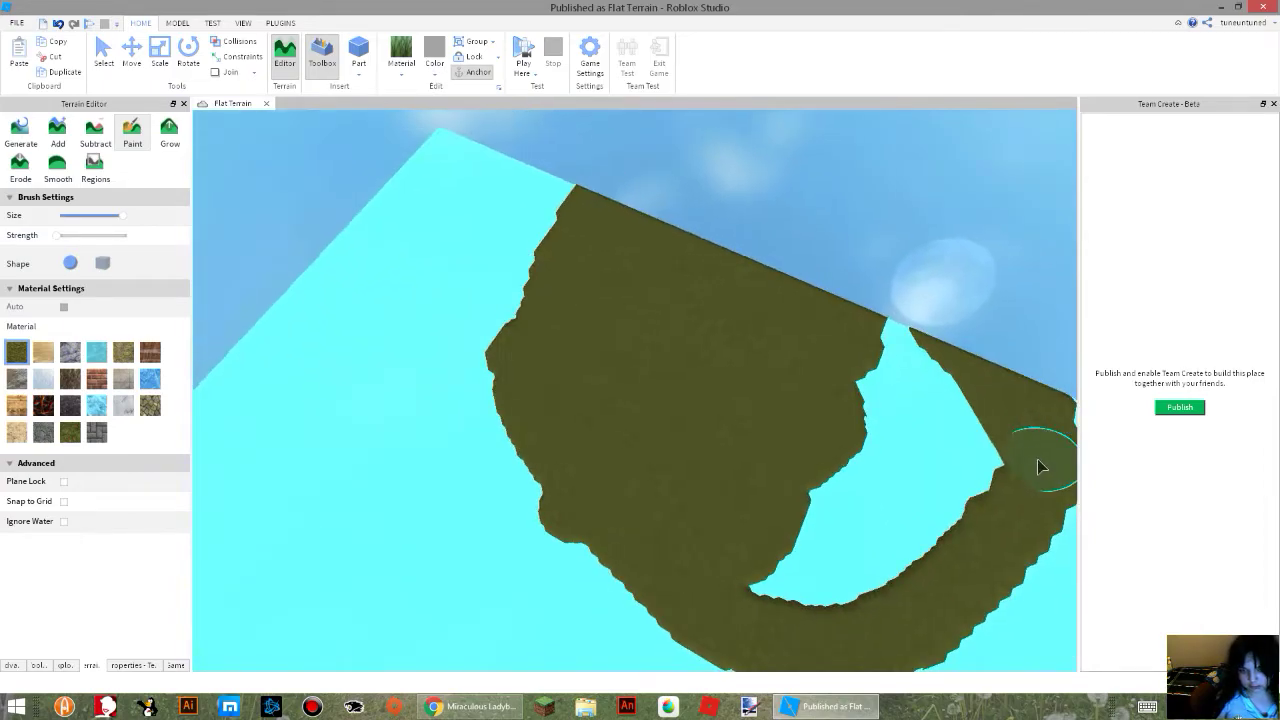
pyautogui.moveTo(918, 441); pyautogui.dragTo(817, 586)
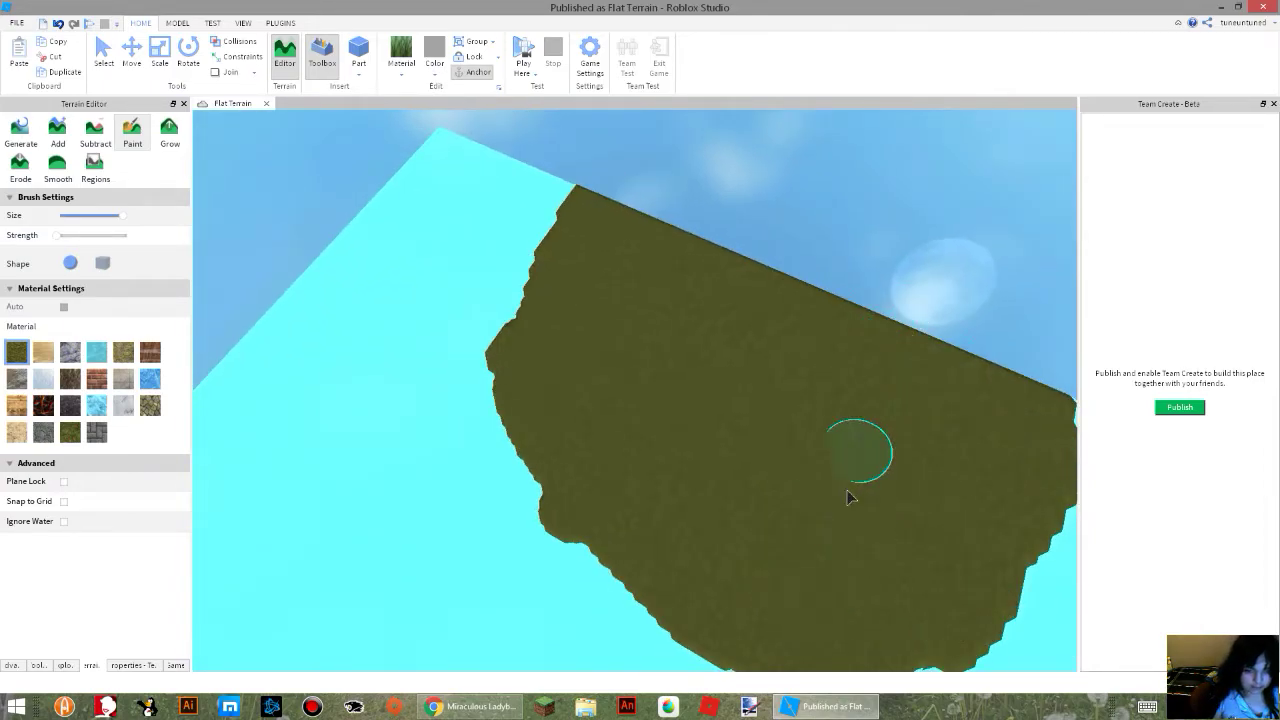
# Paint a small separate Grass island in the water beside the large landmass.
pyautogui.moveTo(631, 211); pyautogui.dragTo(677, 382, button='right')
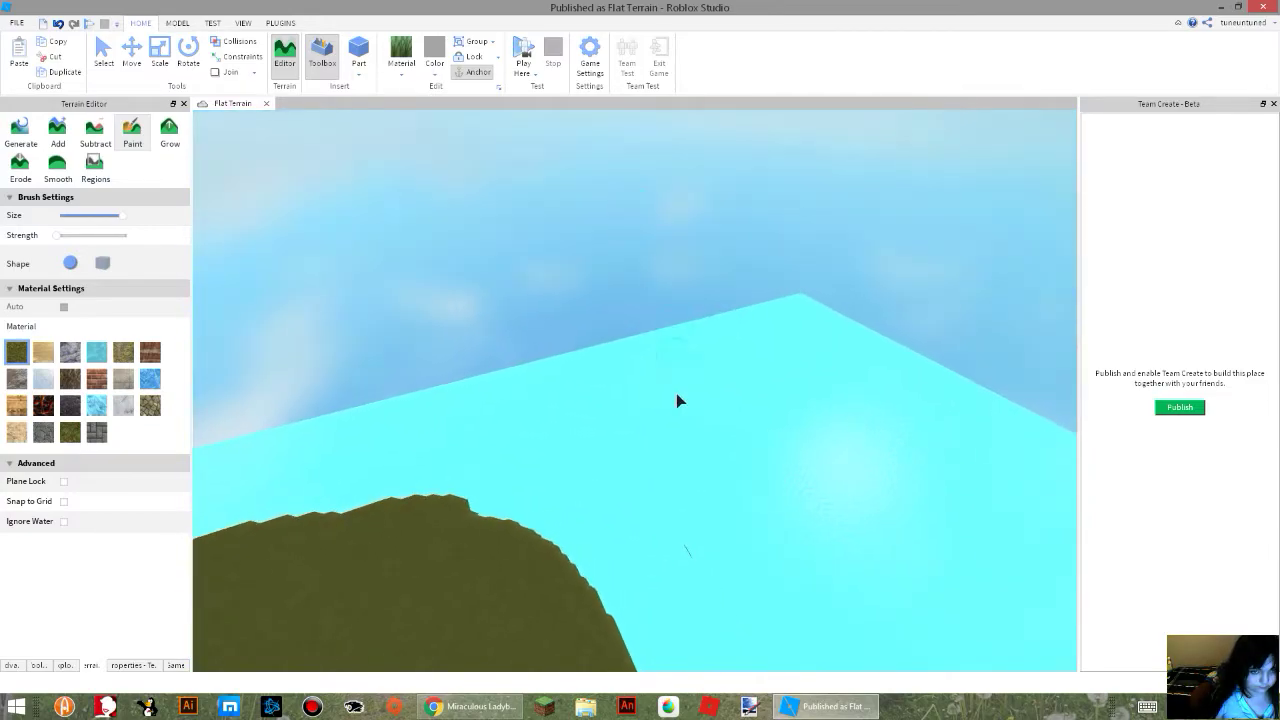
pyautogui.press('w')
pyautogui.press('d')
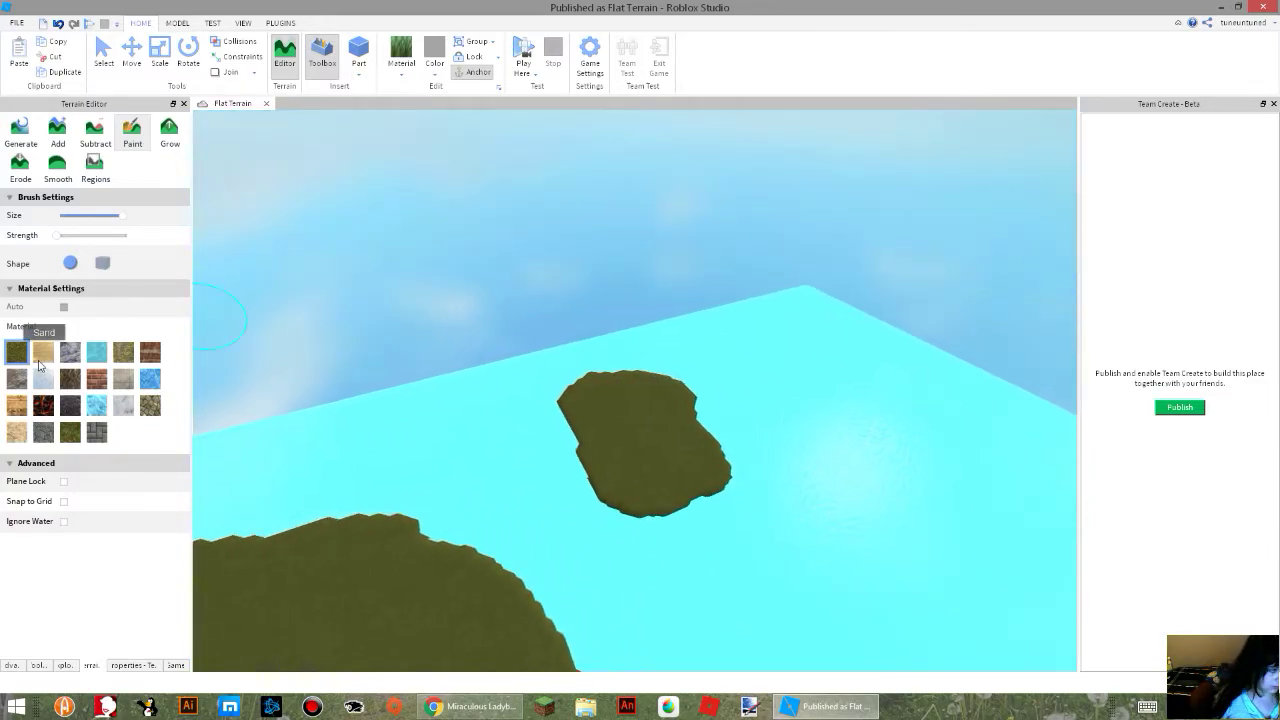
# Switch the paint material to Sand and paint it over the small grass island.
pyautogui.moveTo(699, 429)
pyautogui.mouseDown()
pyautogui.moveTo(594, 457)
pyautogui.moveTo(614, 437)
pyautogui.moveTo(609, 523)
pyautogui.moveTo(640, 484)
pyautogui.mouseUp()
pyautogui.press('w')
pyautogui.moveTo(640, 484); pyautogui.dragTo(636, 480, button='right')
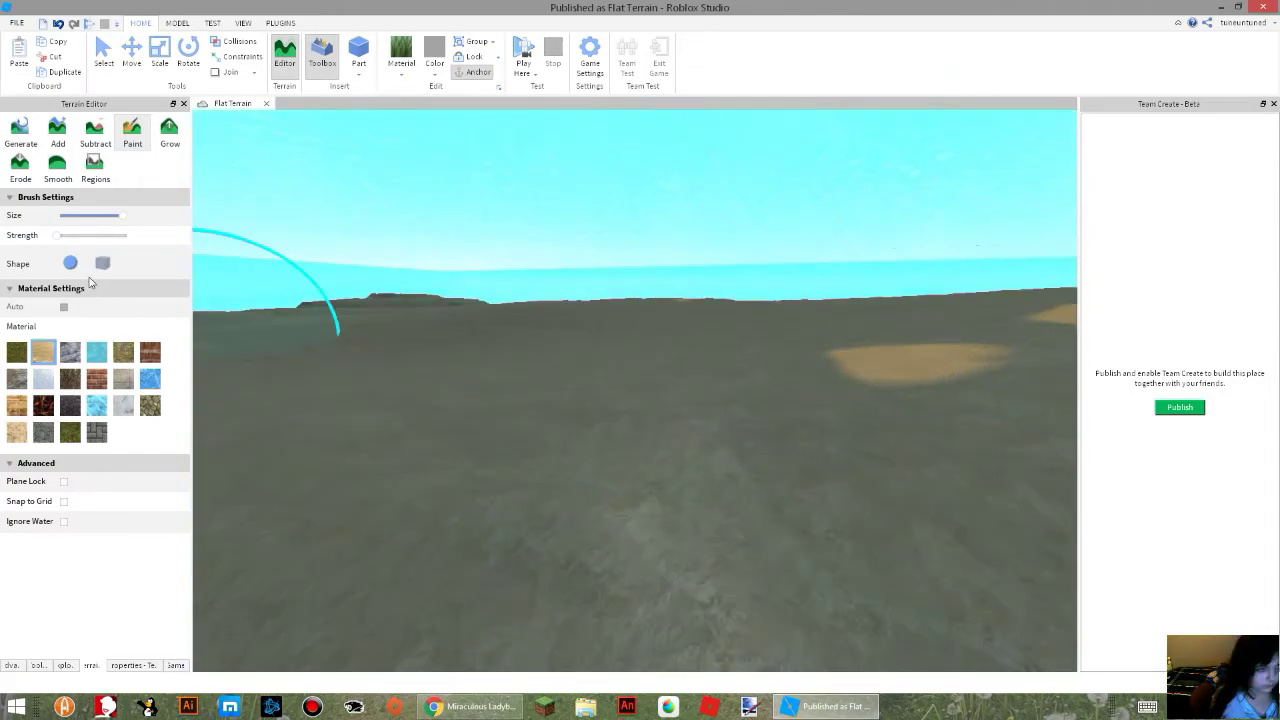
# Set the paint material to Water, try it on the seafloor, and undo the stroke.
pyautogui.moveTo(563, 400); pyautogui.dragTo(563, 400, button='right')
pyautogui.moveTo(583, 378); pyautogui.dragTo(619, 363)
pyautogui.hotkey('ctrl', 'z')
pyautogui.moveTo(645, 298); pyautogui.dragTo(657, 316, button='right')
pyautogui.scroll(-8, 643, 310)
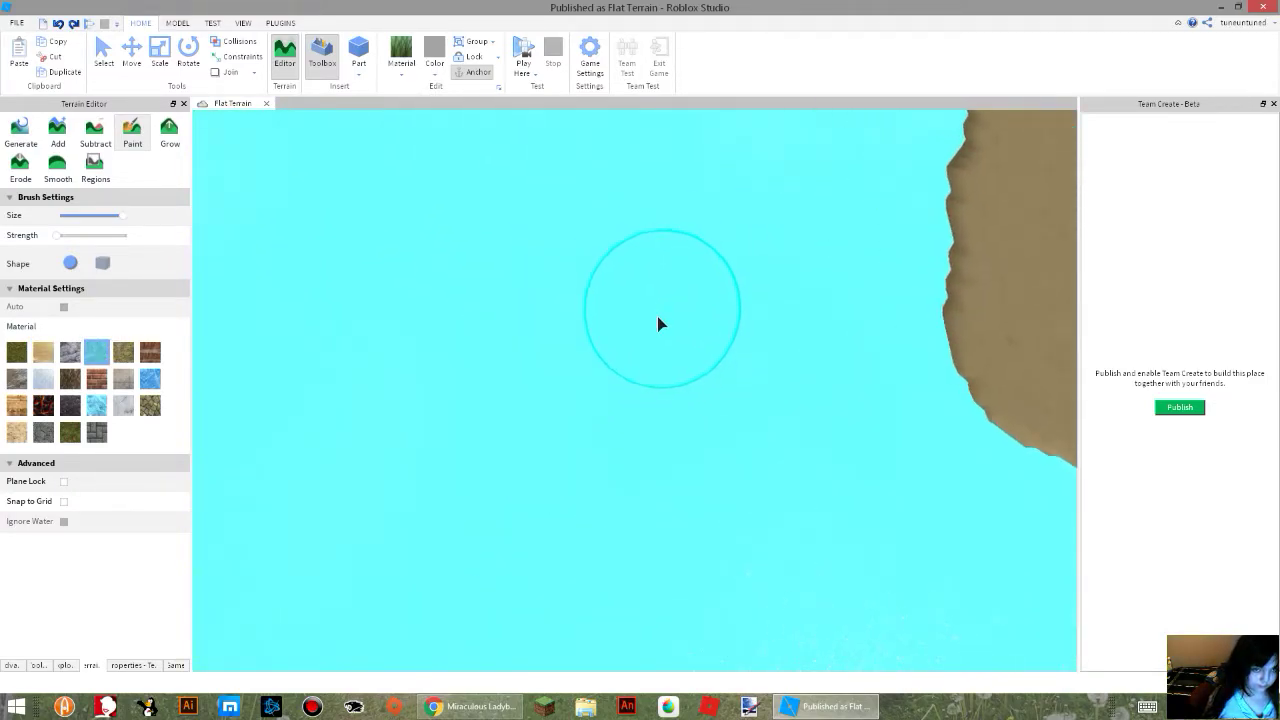
pyautogui.scroll(3, 657, 316)
pyautogui.scroll(-3, 657, 316)
pyautogui.scroll(6, 657, 316)
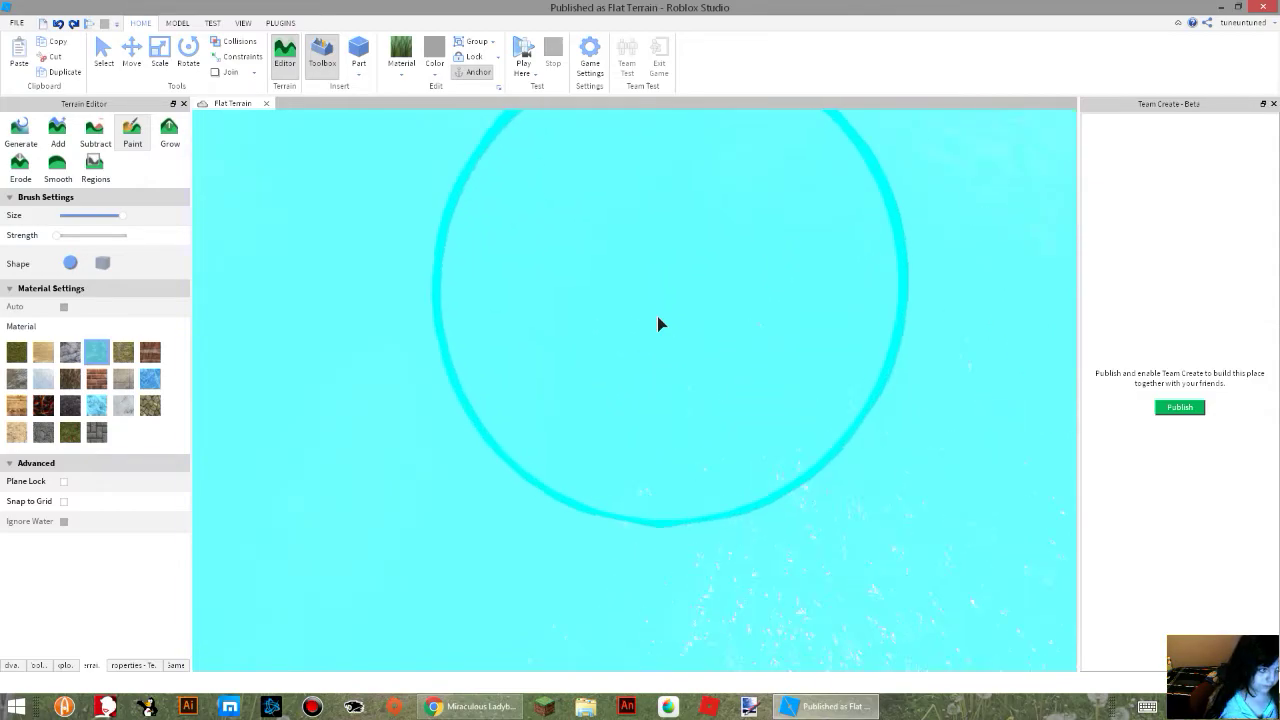
pyautogui.scroll(8, 657, 316)
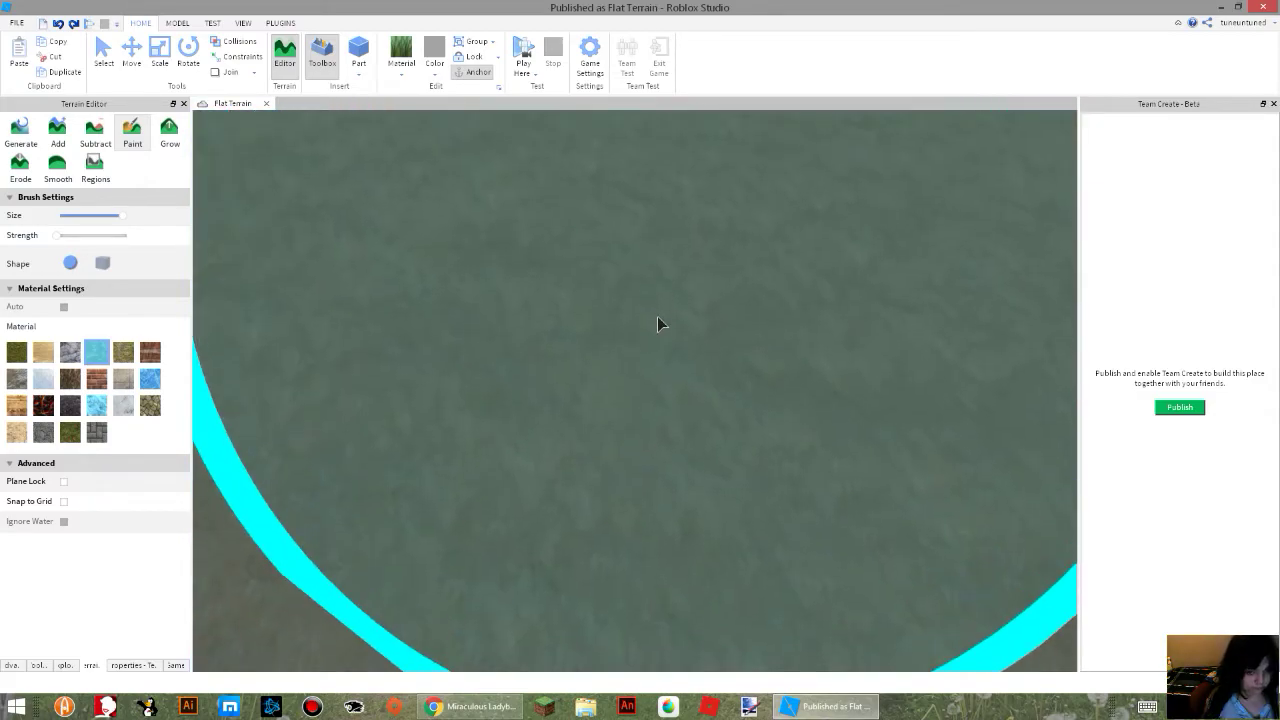
# Paint Water into one spot of the seafloor, undoing the extra strokes around it.
pyautogui.moveTo(657, 316)
pyautogui.mouseDown()
pyautogui.moveTo(601, 146)
pyautogui.moveTo(530, 470)
pyautogui.moveTo(606, 457)
pyautogui.mouseUp()
pyautogui.hotkey('ctrl', 'z')
pyautogui.click(653, 402)
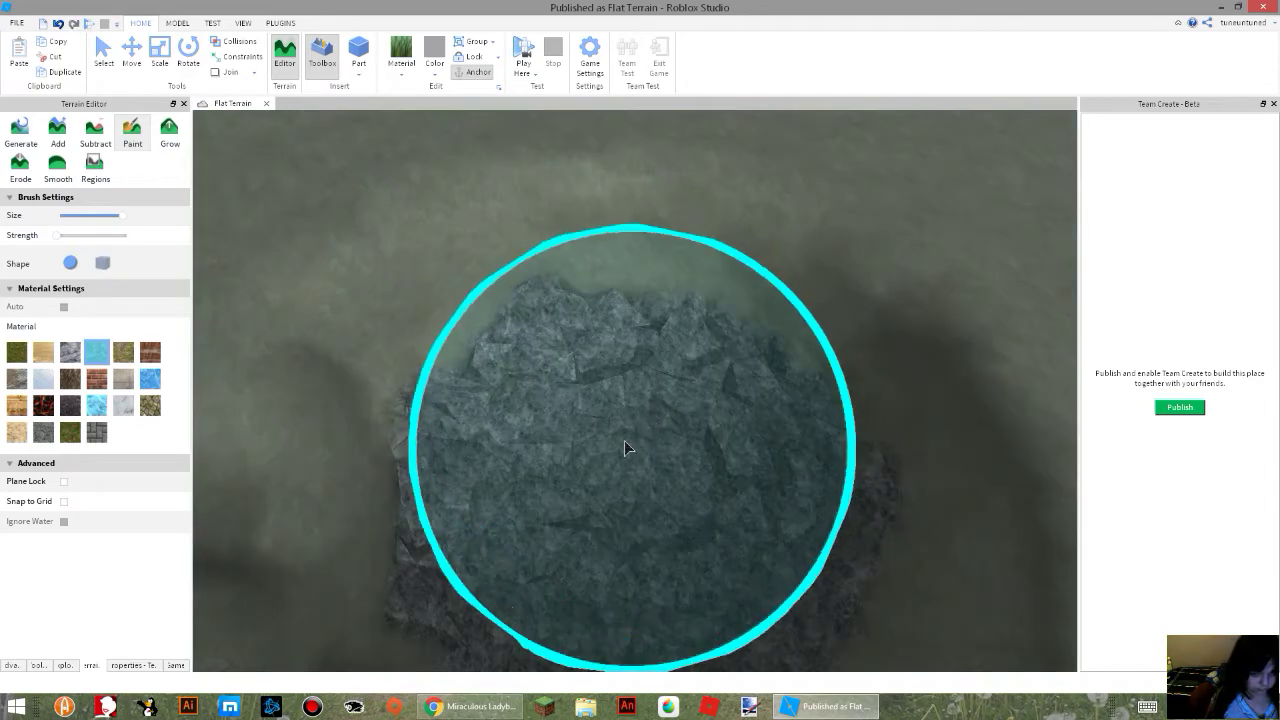
pyautogui.click(668, 256)
pyautogui.moveTo(547, 273); pyautogui.dragTo(490, 284, button='right')
pyautogui.hotkey('ctrl', 'z')
pyautogui.hotkey('ctrl', 'z')
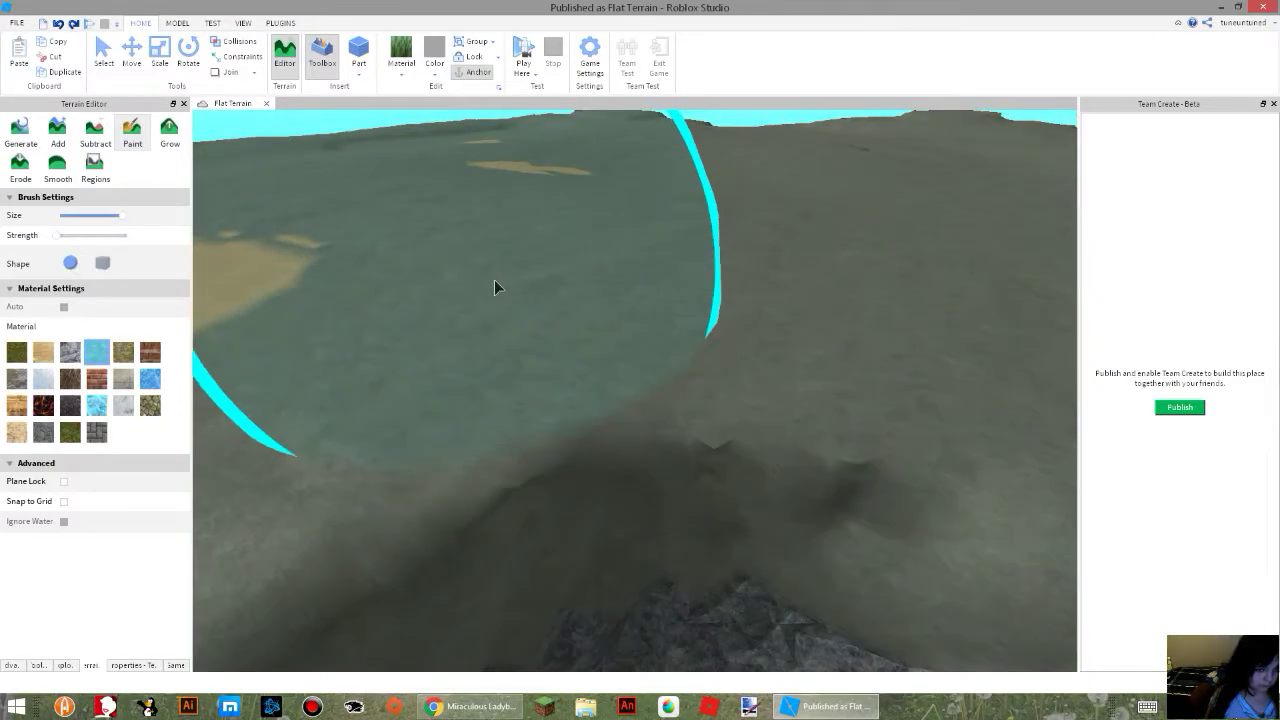
# Paint Water across one outer side wall of the terrain.
pyautogui.scroll(3, 583, 246)
pyautogui.scroll(-5, 590, 246)
pyautogui.moveTo(590, 246); pyautogui.dragTo(583, 246, button='right')
pyautogui.scroll(5, 584, 246)
pyautogui.scroll(3, 583, 246)
pyautogui.moveTo(583, 246)
pyautogui.mouseDown()
pyautogui.moveTo(513, 317)
pyautogui.moveTo(269, 469)
pyautogui.moveTo(156, 446)
pyautogui.moveTo(586, 462)
pyautogui.moveTo(241, 399)
pyautogui.mouseUp()
pyautogui.press('s')
pyautogui.moveTo(683, 508); pyautogui.dragTo(683, 508, button='right')
pyautogui.moveTo(683, 508)
pyautogui.mouseDown()
pyautogui.moveTo(668, 342)
pyautogui.moveTo(643, 567)
pyautogui.moveTo(669, 228)
pyautogui.moveTo(517, 394)
pyautogui.moveTo(589, 583)
pyautogui.moveTo(669, 157)
pyautogui.moveTo(456, 458)
pyautogui.moveTo(414, 349)
pyautogui.moveTo(311, 289)
pyautogui.moveTo(346, 306)
pyautogui.moveTo(380, 409)
pyautogui.moveTo(351, 387)
pyautogui.mouseUp()
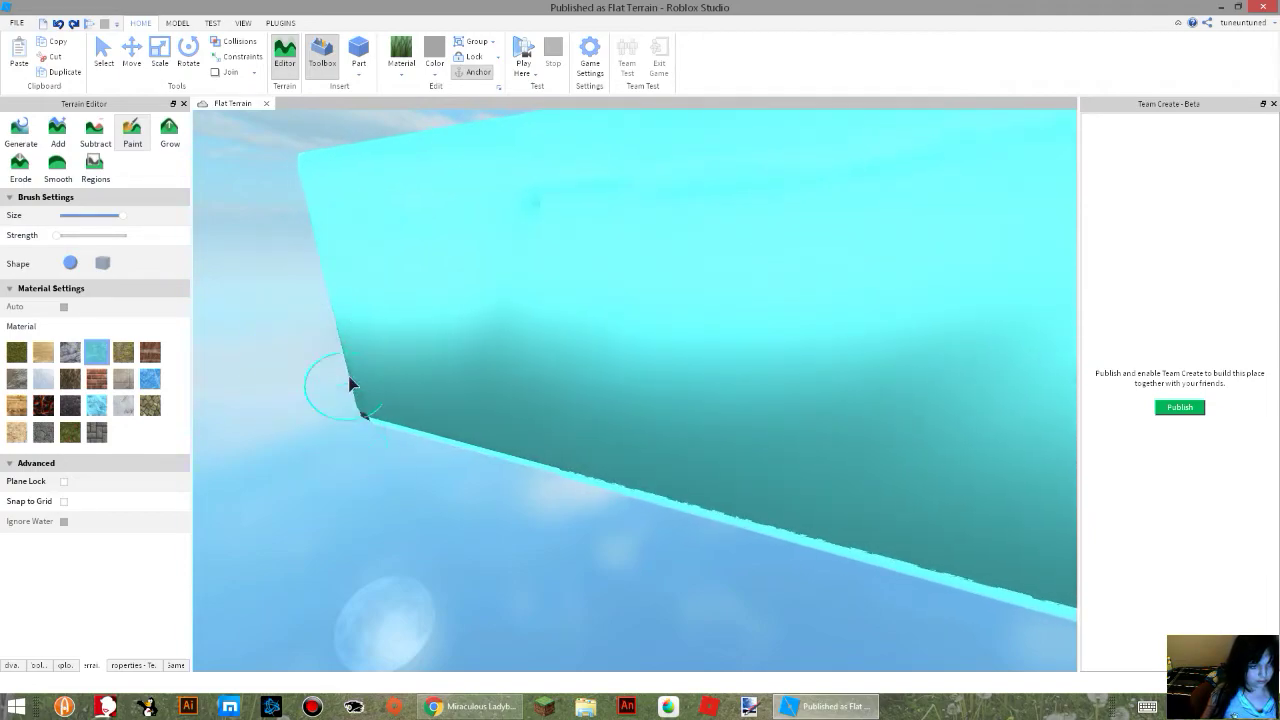
# Paint Water over the dark patches left near the side wall's corner and along the adjoining wall.
pyautogui.moveTo(419, 413)
pyautogui.mouseDown(button='right')
pyautogui.moveTo(496, 418)
pyautogui.moveTo(494, 484)
pyautogui.mouseUp(button='right')
pyautogui.moveTo(494, 484)
pyautogui.mouseDown()
pyautogui.moveTo(576, 312)
pyautogui.moveTo(592, 350)
pyautogui.moveTo(667, 334)
pyautogui.mouseUp()
pyautogui.moveTo(808, 253)
pyautogui.mouseDown()
pyautogui.moveTo(714, 271)
pyautogui.moveTo(734, 294)
pyautogui.moveTo(743, 263)
pyautogui.mouseUp()
pyautogui.moveTo(743, 263); pyautogui.dragTo(790, 272, button='right')
pyautogui.moveTo(790, 272); pyautogui.dragTo(686, 410)
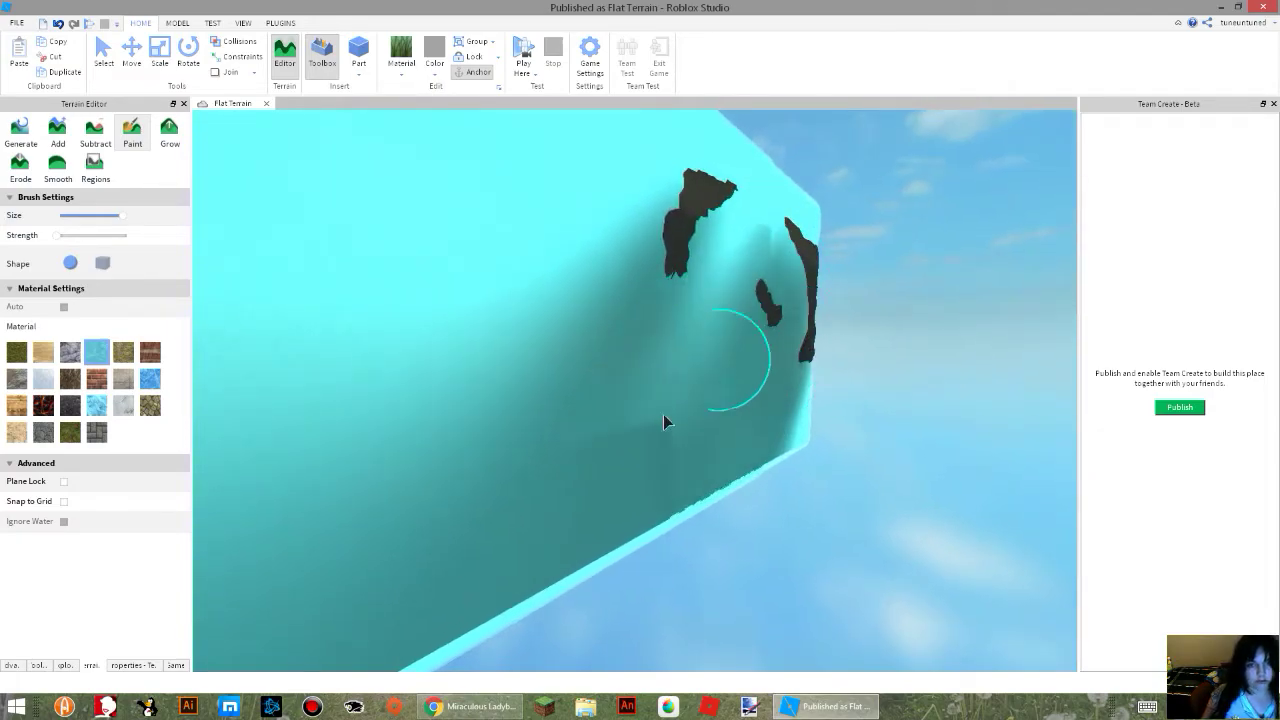
pyautogui.moveTo(787, 333)
pyautogui.mouseDown()
pyautogui.moveTo(802, 342)
pyautogui.moveTo(782, 287)
pyautogui.mouseUp()
pyautogui.moveTo(905, 473); pyautogui.dragTo(905, 473, button='right')
pyautogui.moveTo(530, 443)
pyautogui.mouseDown()
pyautogui.moveTo(806, 343)
pyautogui.moveTo(831, 183)
pyautogui.moveTo(814, 217)
pyautogui.moveTo(1000, 283)
pyautogui.moveTo(1037, 271)
pyautogui.moveTo(708, 300)
pyautogui.mouseUp()
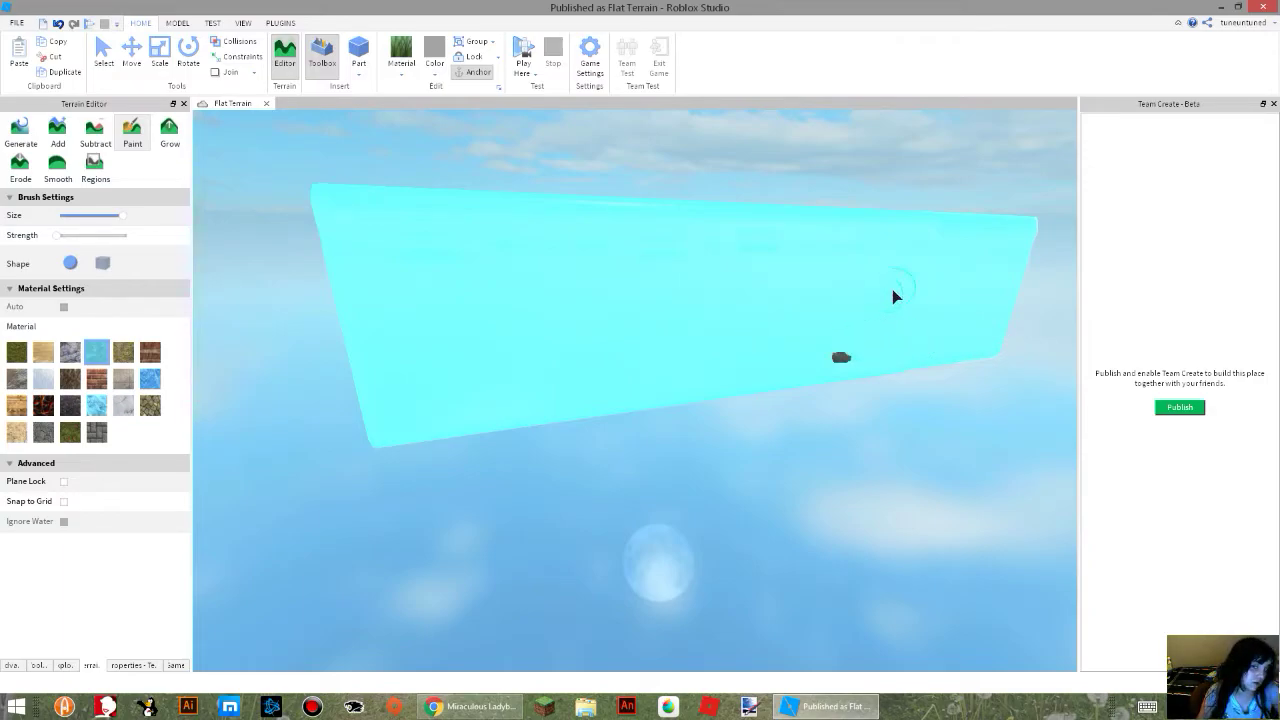
# Cover the remaining dark spot with Water and paint Water across the next dark side wall.
pyautogui.scroll(3, 781, 376)
pyautogui.moveTo(787, 391); pyautogui.dragTo(717, 393, button='right')
pyautogui.scroll(3, 717, 393)
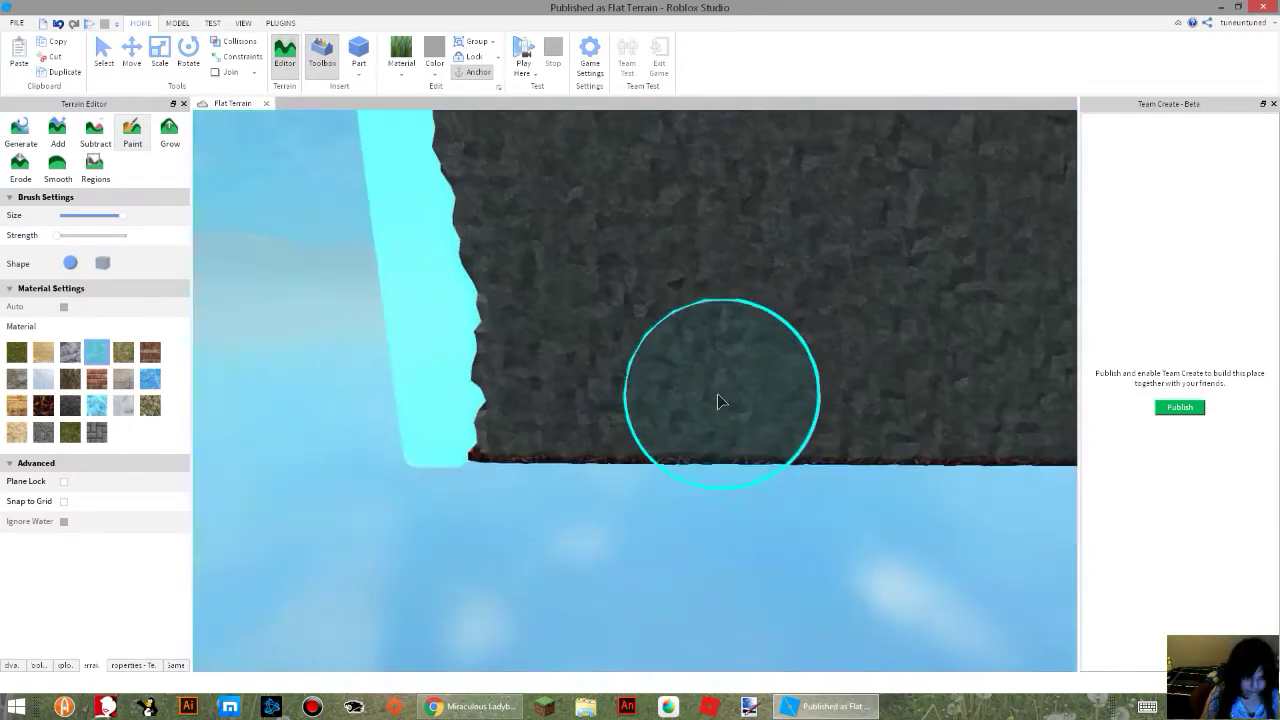
pyautogui.scroll(-3, 717, 393)
pyautogui.press('s')
pyautogui.moveTo(572, 380)
pyautogui.mouseDown()
pyautogui.moveTo(691, 303)
pyautogui.moveTo(516, 282)
pyautogui.moveTo(743, 243)
pyautogui.moveTo(558, 314)
pyautogui.moveTo(734, 346)
pyautogui.moveTo(1012, 303)
pyautogui.moveTo(762, 269)
pyautogui.mouseUp()
pyautogui.press('a')
pyautogui.press('d')
pyautogui.moveTo(762, 269); pyautogui.dragTo(762, 269, button='right')
pyautogui.press('s')
pyautogui.moveTo(763, 300); pyautogui.dragTo(708, 395)
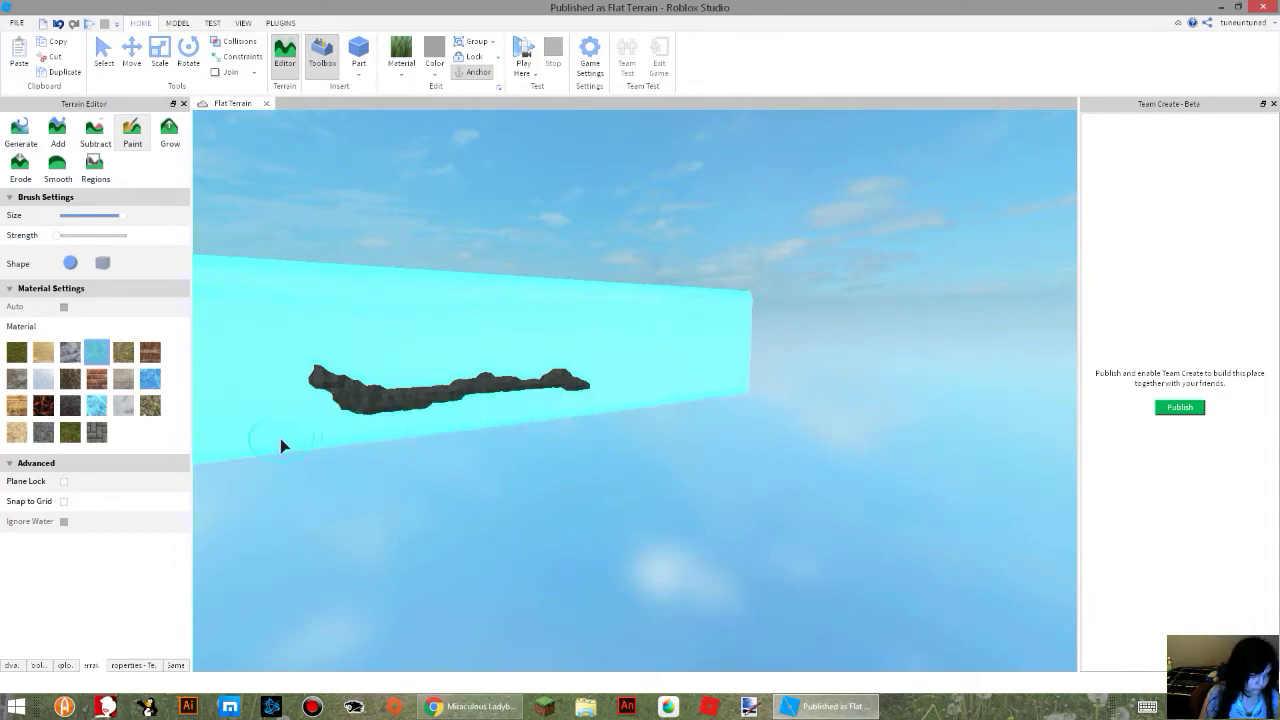
# Paint Water over the narrow dark strip left along the middle of the side wall.
pyautogui.press('w')
pyautogui.moveTo(580, 393); pyautogui.dragTo(580, 393, button='right')
pyautogui.press('s')
# Switch the paint material to Sand and paint a band along the edge of the terrain's underside.
pyautogui.click(43, 351)
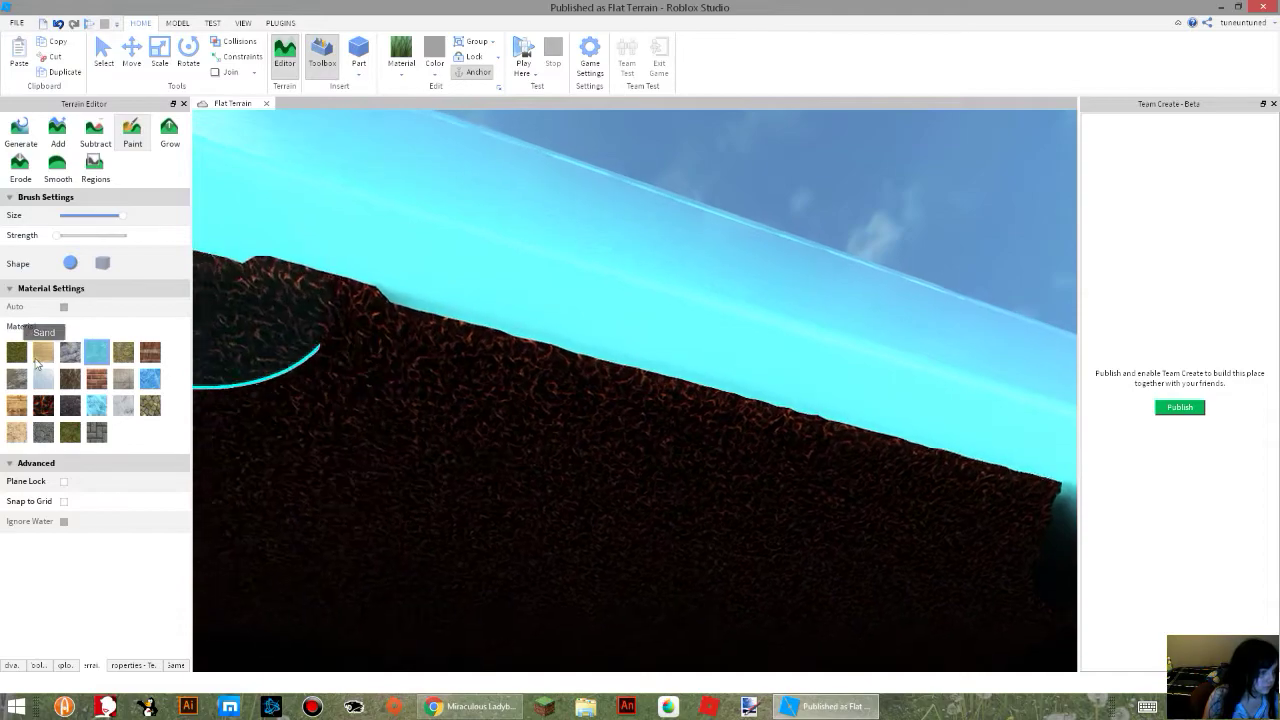
pyautogui.moveTo(389, 343)
pyautogui.mouseDown()
pyautogui.moveTo(200, 290)
pyautogui.moveTo(893, 425)
pyautogui.moveTo(926, 446)
pyautogui.mouseUp()
pyautogui.press('a')
pyautogui.moveTo(943, 463); pyautogui.dragTo(943, 463, button='right')
pyautogui.moveTo(820, 496)
pyautogui.mouseDown()
pyautogui.moveTo(989, 523)
pyautogui.moveTo(1006, 568)
pyautogui.moveTo(1028, 580)
pyautogui.moveTo(820, 598)
pyautogui.mouseUp()
pyautogui.press('d')
pyautogui.moveTo(820, 598)
pyautogui.mouseDown(button='right')
pyautogui.moveTo(806, 599)
pyautogui.moveTo(752, 510)
pyautogui.mouseUp(button='right')
pyautogui.click(807, 599)
pyautogui.press('w')
pyautogui.press('s')
# Extend the Sand band along the underside's edge to the far corner.
pyautogui.moveTo(752, 510)
pyautogui.mouseDown()
pyautogui.moveTo(626, 523)
pyautogui.moveTo(666, 517)
pyautogui.mouseUp()
pyautogui.moveTo(666, 517); pyautogui.dragTo(666, 517, button='right')
pyautogui.moveTo(666, 517); pyautogui.dragTo(752, 569)
pyautogui.moveTo(752, 569); pyautogui.dragTo(752, 569, button='right')
pyautogui.moveTo(752, 569); pyautogui.dragTo(752, 569)
pyautogui.moveTo(752, 569); pyautogui.dragTo(752, 569, button='right')
pyautogui.moveTo(752, 569); pyautogui.dragTo(905, 662)
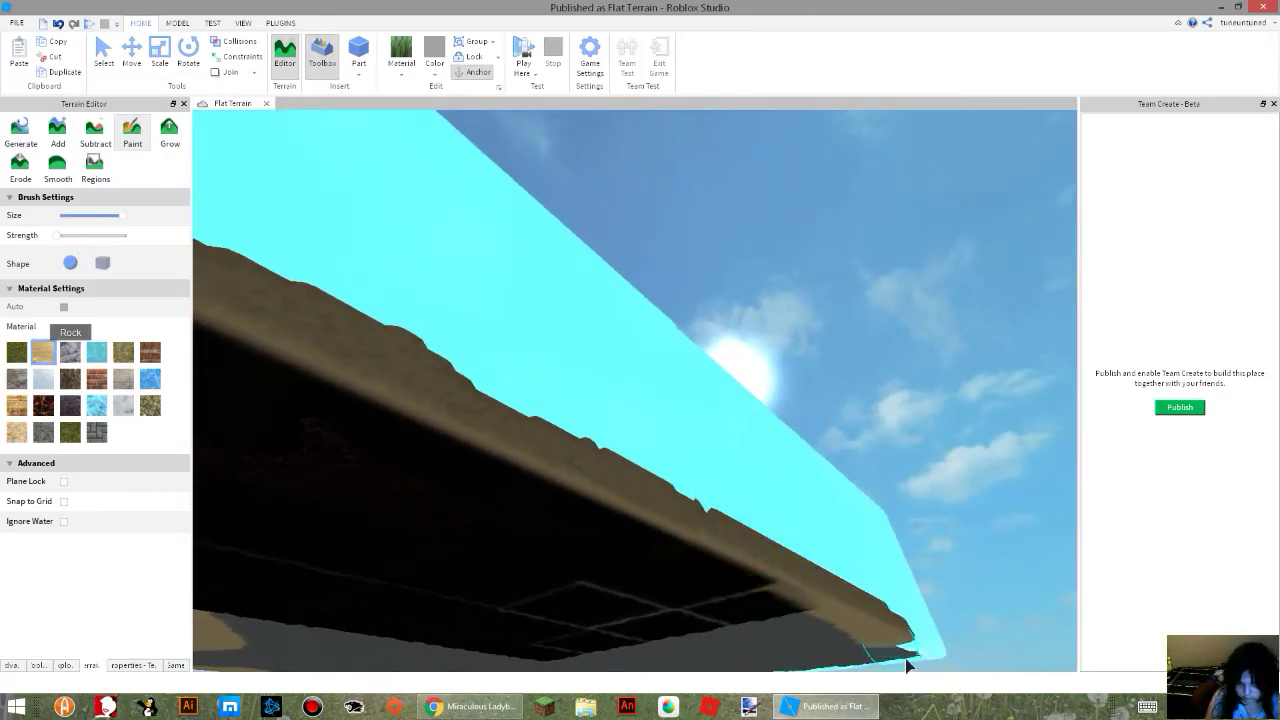
# Paint Sand around the corner and along the adjoining edge of the underside.
pyautogui.moveTo(937, 663); pyautogui.dragTo(937, 663, button='right')
pyautogui.moveTo(785, 425); pyautogui.dragTo(785, 420, button='right')
pyautogui.press('d')
pyautogui.moveTo(590, 387); pyautogui.dragTo(590, 387, button='right')
pyautogui.press('w')
pyautogui.moveTo(573, 485); pyautogui.dragTo(573, 491, button='right')
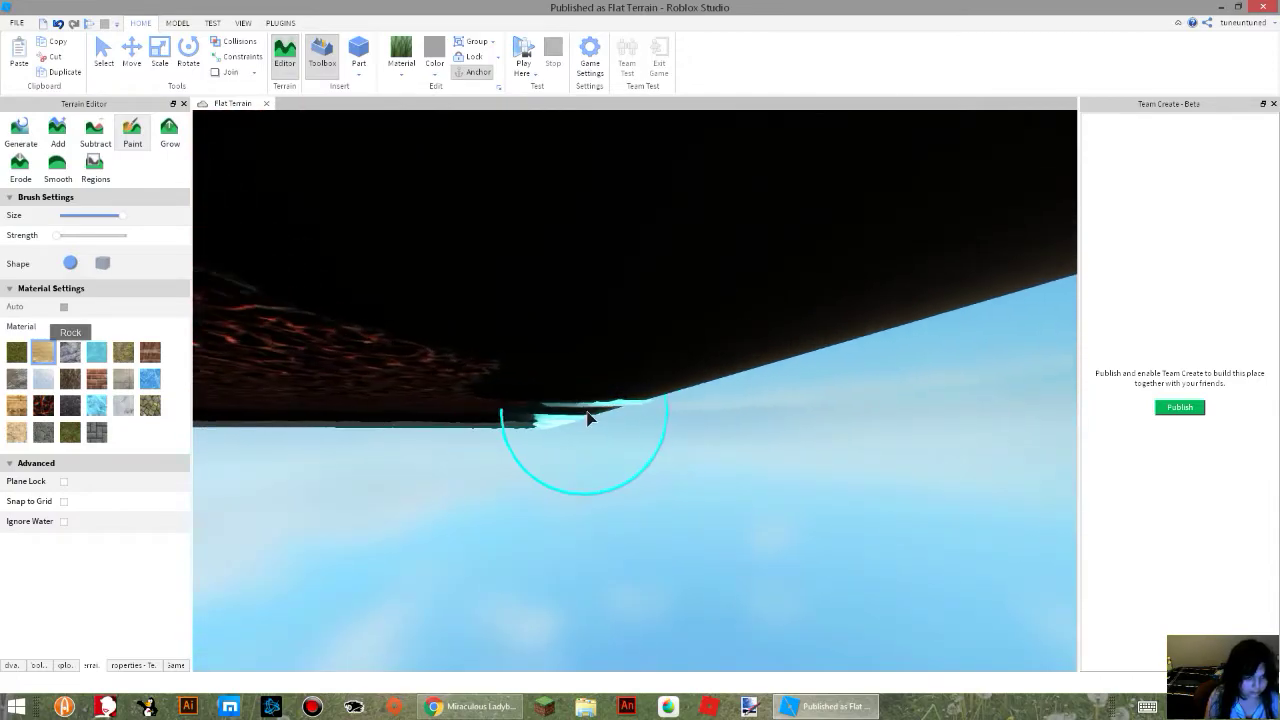
# Paint Sand over the exposed water at the underside's next corner and along the edge beyond it.
pyautogui.scroll(-3, 588, 420)
pyautogui.moveTo(540, 440); pyautogui.dragTo(582, 458, button='right')
pyautogui.press('d')
pyautogui.moveTo(772, 388)
pyautogui.mouseDown()
pyautogui.moveTo(747, 385)
pyautogui.moveTo(731, 402)
pyautogui.mouseUp()
pyautogui.scroll(3, 730, 402)
pyautogui.press('d')
pyautogui.moveTo(729, 402); pyautogui.dragTo(730, 403, button='right')
pyautogui.moveTo(555, 402)
pyautogui.mouseDown()
pyautogui.moveTo(531, 402)
pyautogui.moveTo(905, 441)
pyautogui.moveTo(993, 417)
pyautogui.mouseUp()
# Switch the paint material to Water and trim the sand island's outer parts into a smaller, tapered shape.
pyautogui.scroll(-1, 905, 441)
pyautogui.press('d')
pyautogui.moveTo(993, 417); pyautogui.dragTo(991, 411, button='right')
pyautogui.press('s')
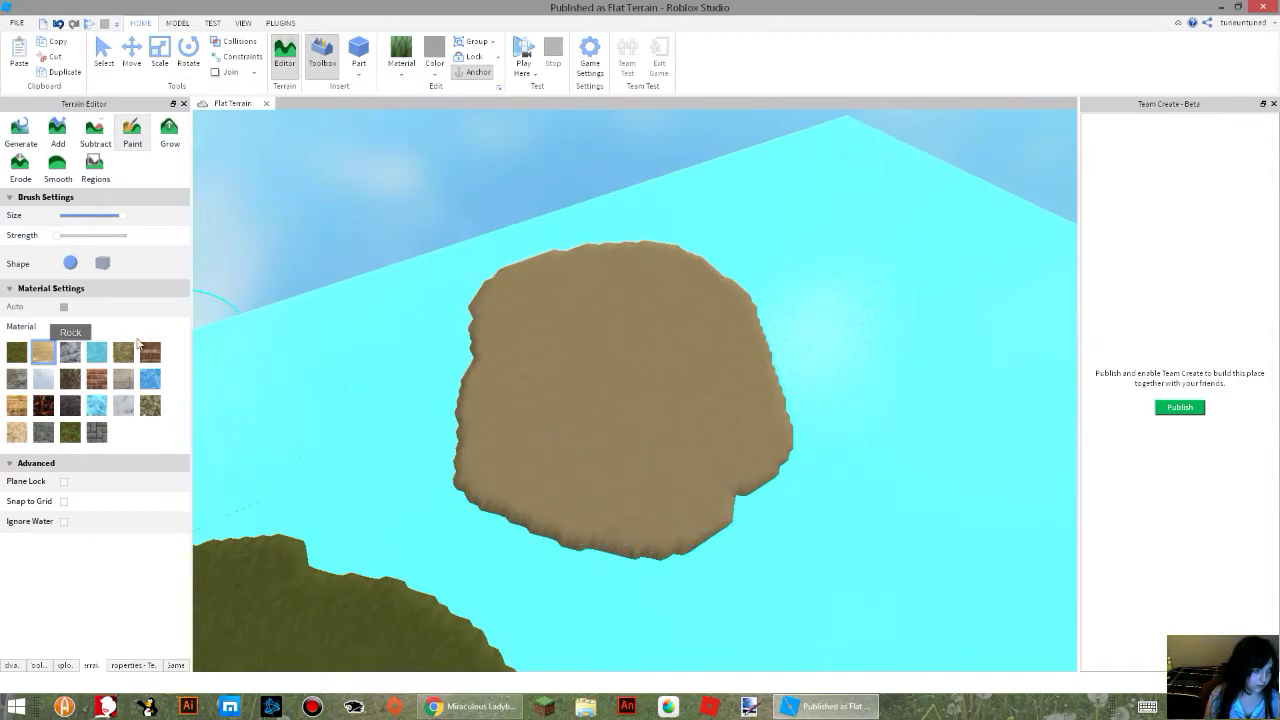
pyautogui.moveTo(557, 478); pyautogui.dragTo(730, 505)
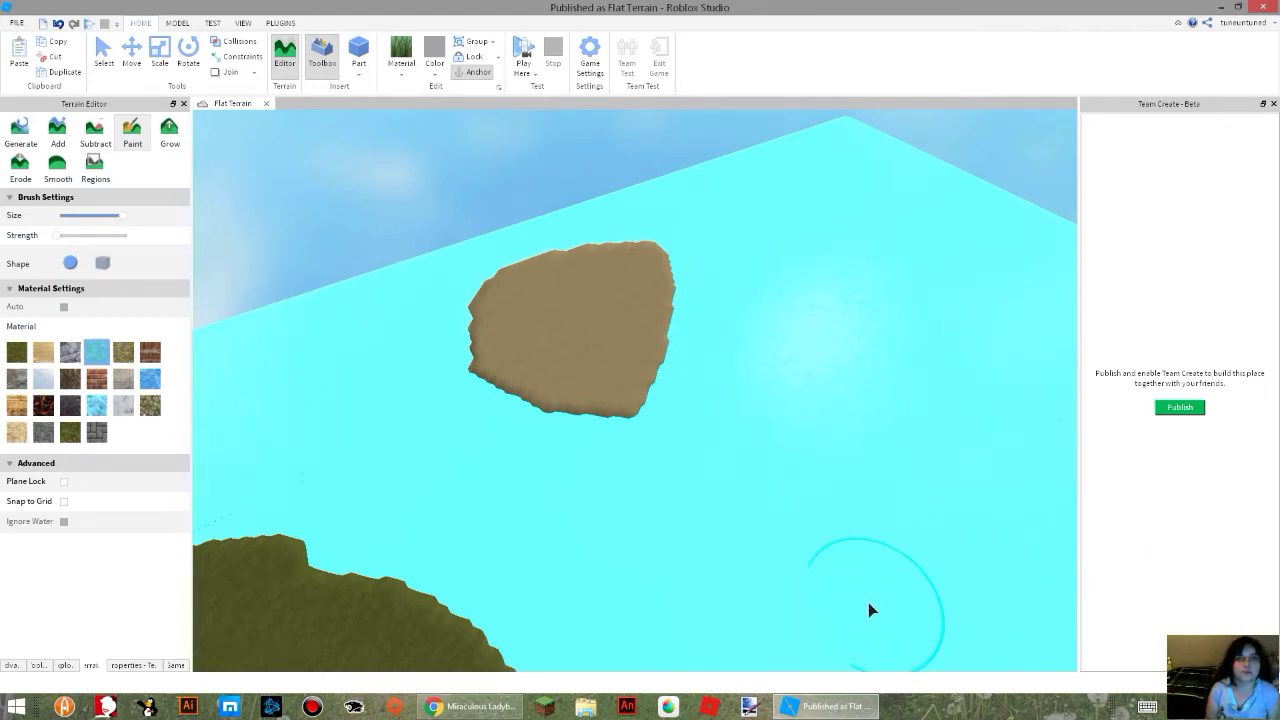
# Paint Water into the sand island's outer edge to carve a deep notch, undoing a stray stroke.
pyautogui.press('w')
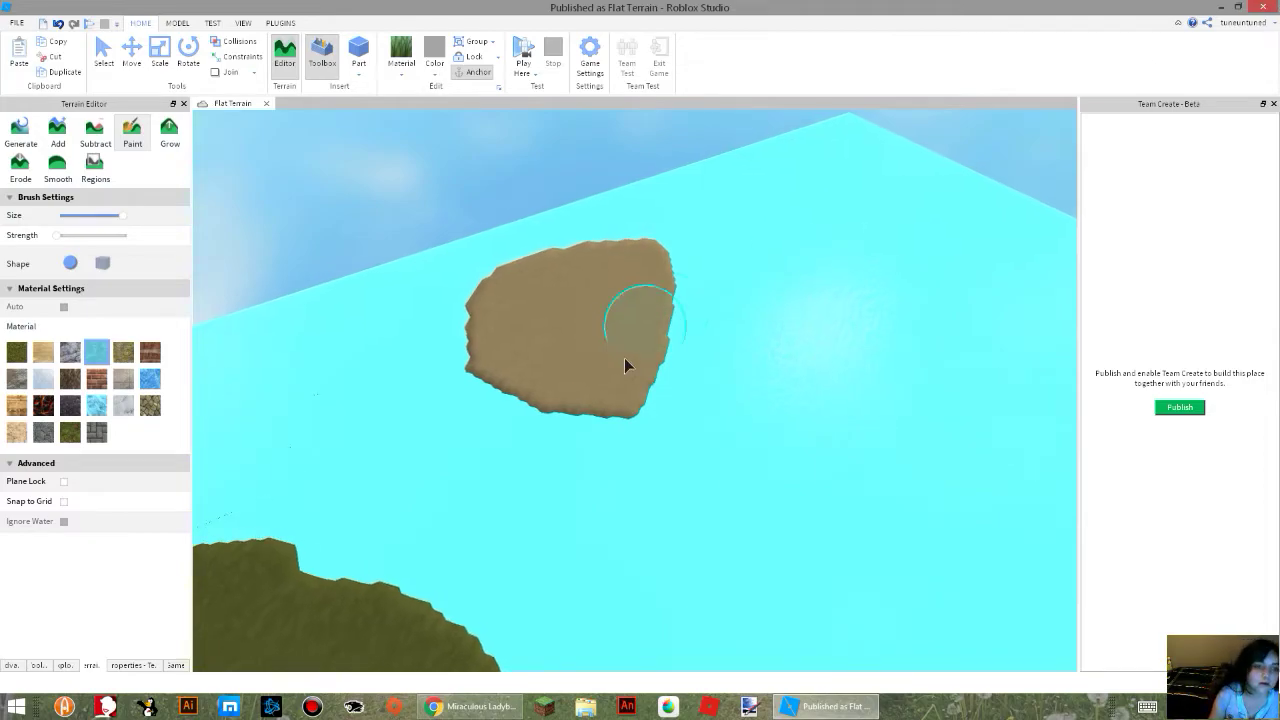
pyautogui.click(550, 227)
pyautogui.press('w')
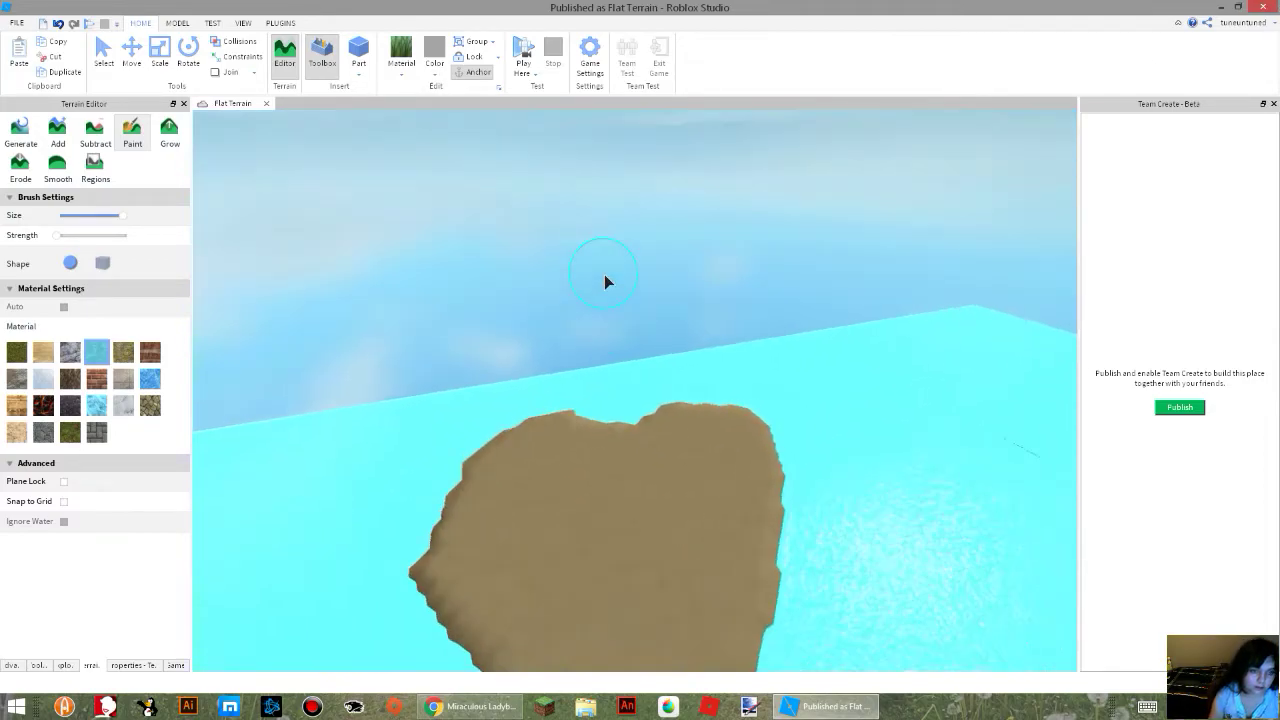
pyautogui.moveTo(717, 445); pyautogui.dragTo(935, 460)
pyautogui.moveTo(831, 488); pyautogui.dragTo(831, 488, button='right')
pyautogui.click(822, 468)
pyautogui.hotkey('ctrl', 'z')
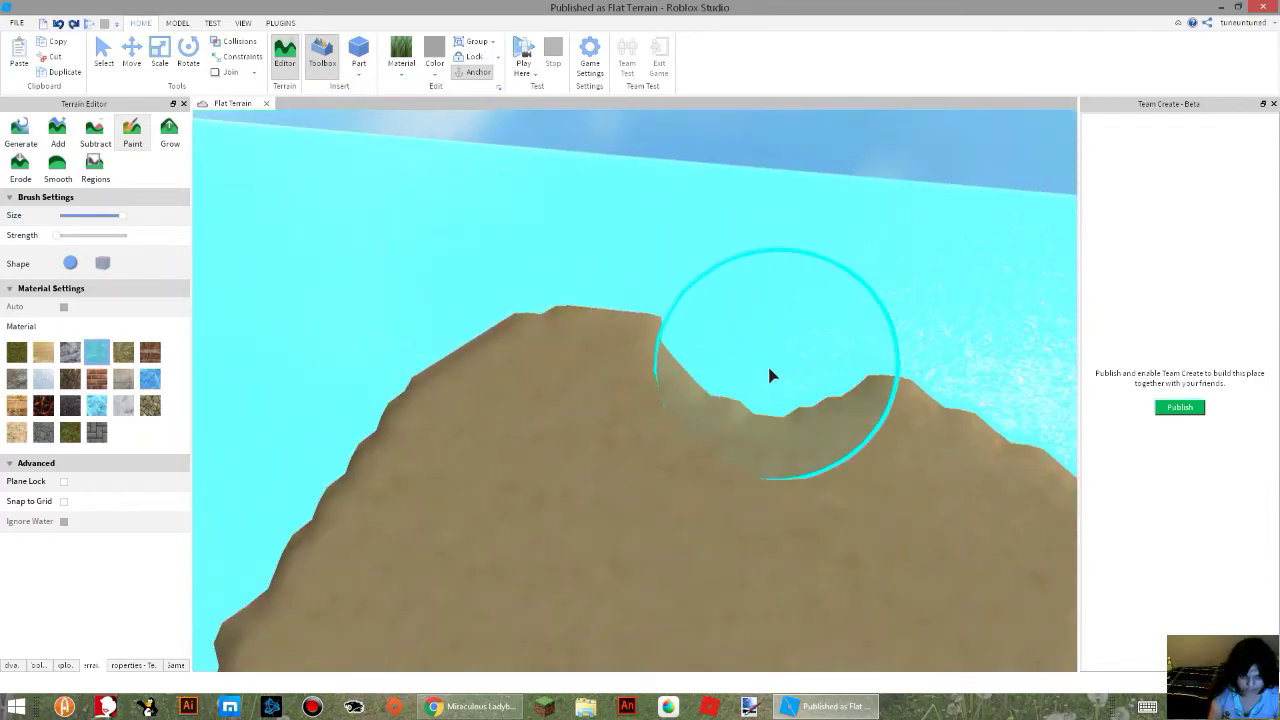
pyautogui.moveTo(651, 237); pyautogui.dragTo(679, 263)
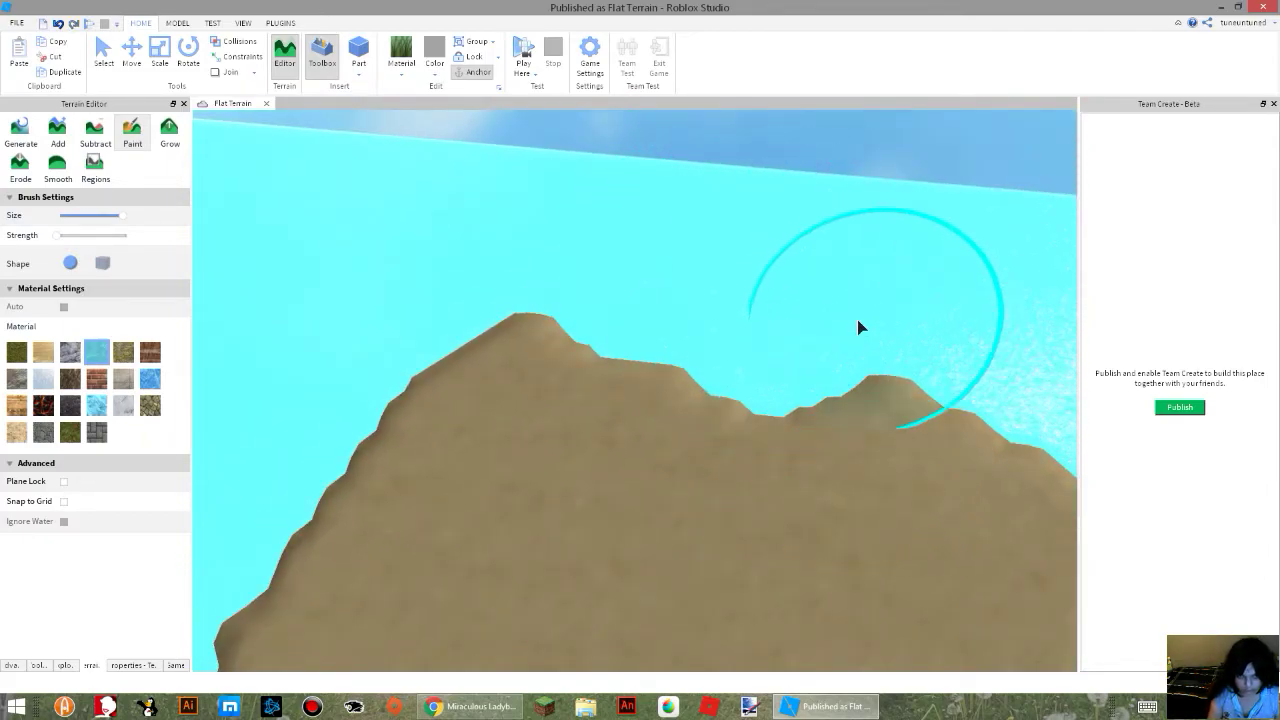
pyautogui.moveTo(760, 401); pyautogui.dragTo(930, 344)
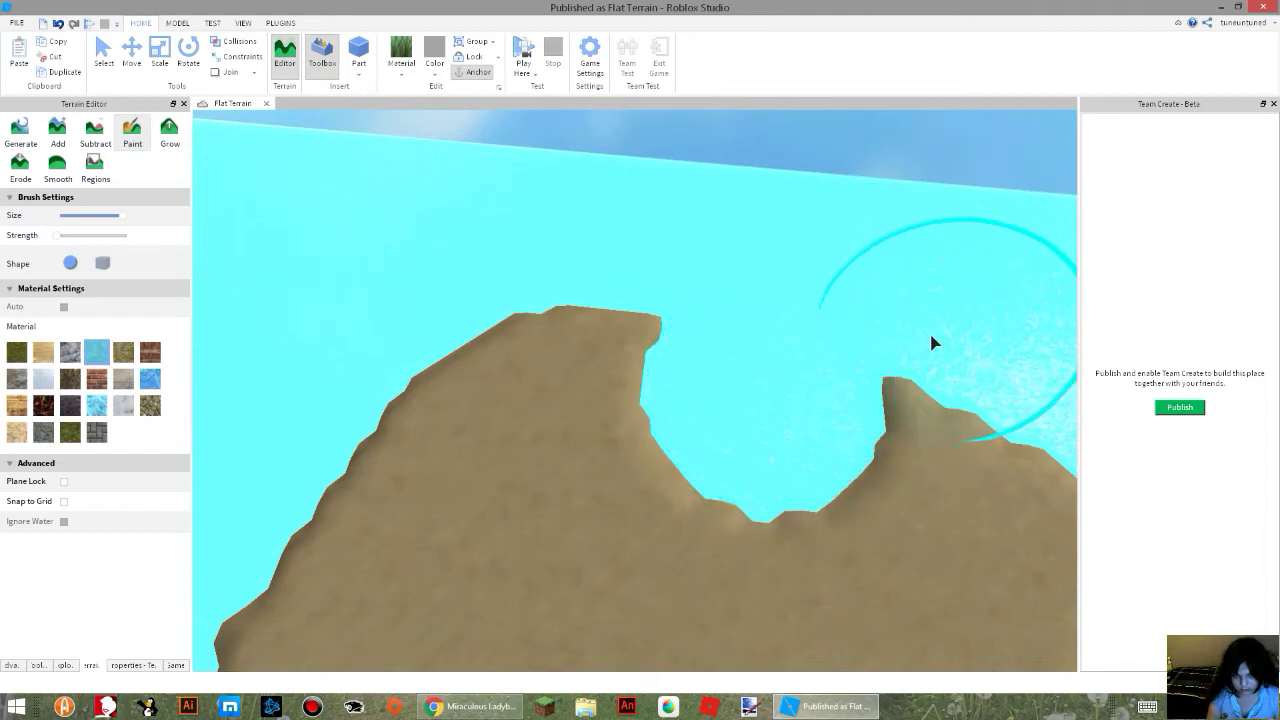
# Widen the notch with Water into a broad bay, giving the sand island a curved shape.
pyautogui.moveTo(822, 299); pyautogui.dragTo(822, 299, button='right')
pyautogui.moveTo(387, 323); pyautogui.dragTo(691, 417, button='right')
pyautogui.scroll(-5, 691, 417)
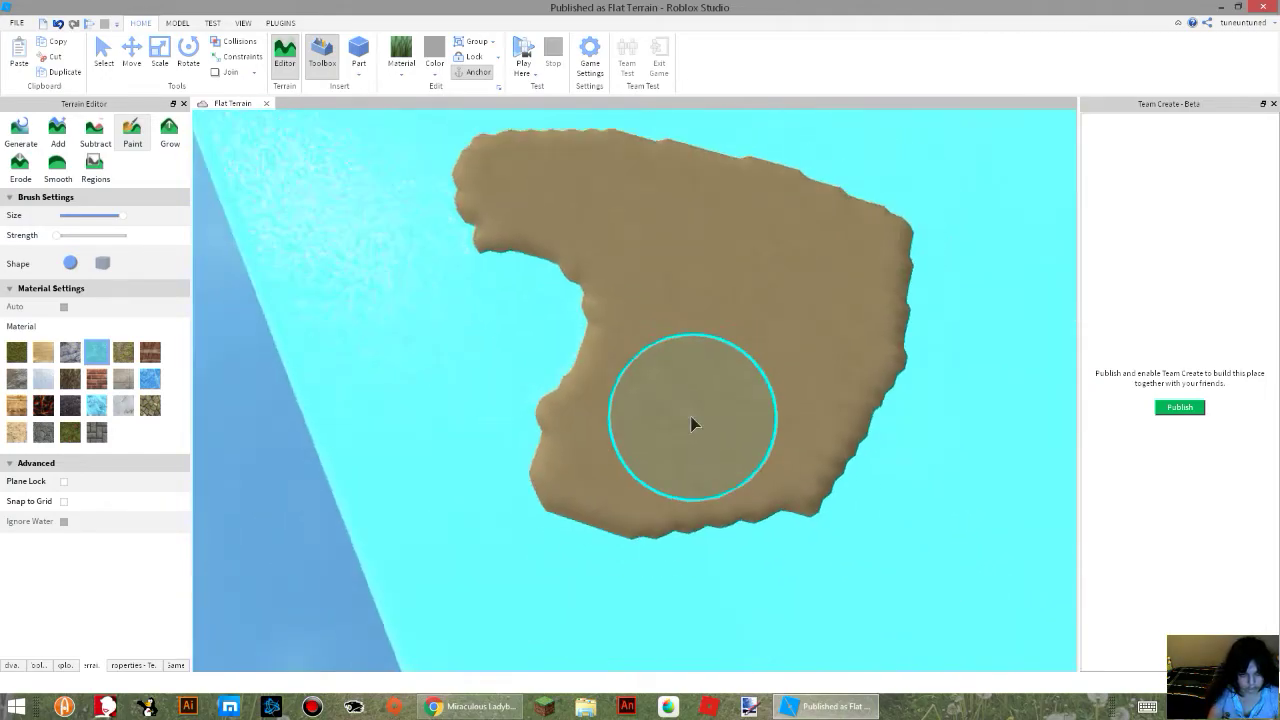
pyautogui.moveTo(529, 394)
pyautogui.mouseDown()
pyautogui.moveTo(523, 341)
pyautogui.moveTo(456, 219)
pyautogui.moveTo(586, 160)
pyautogui.moveTo(786, 214)
pyautogui.moveTo(849, 266)
pyautogui.moveTo(853, 405)
pyautogui.moveTo(651, 514)
pyautogui.moveTo(509, 460)
pyautogui.moveTo(506, 397)
pyautogui.moveTo(711, 249)
pyautogui.moveTo(751, 300)
pyautogui.moveTo(563, 220)
pyautogui.moveTo(793, 389)
pyautogui.mouseUp()
pyautogui.moveTo(793, 381); pyautogui.dragTo(529, 279, button='right')
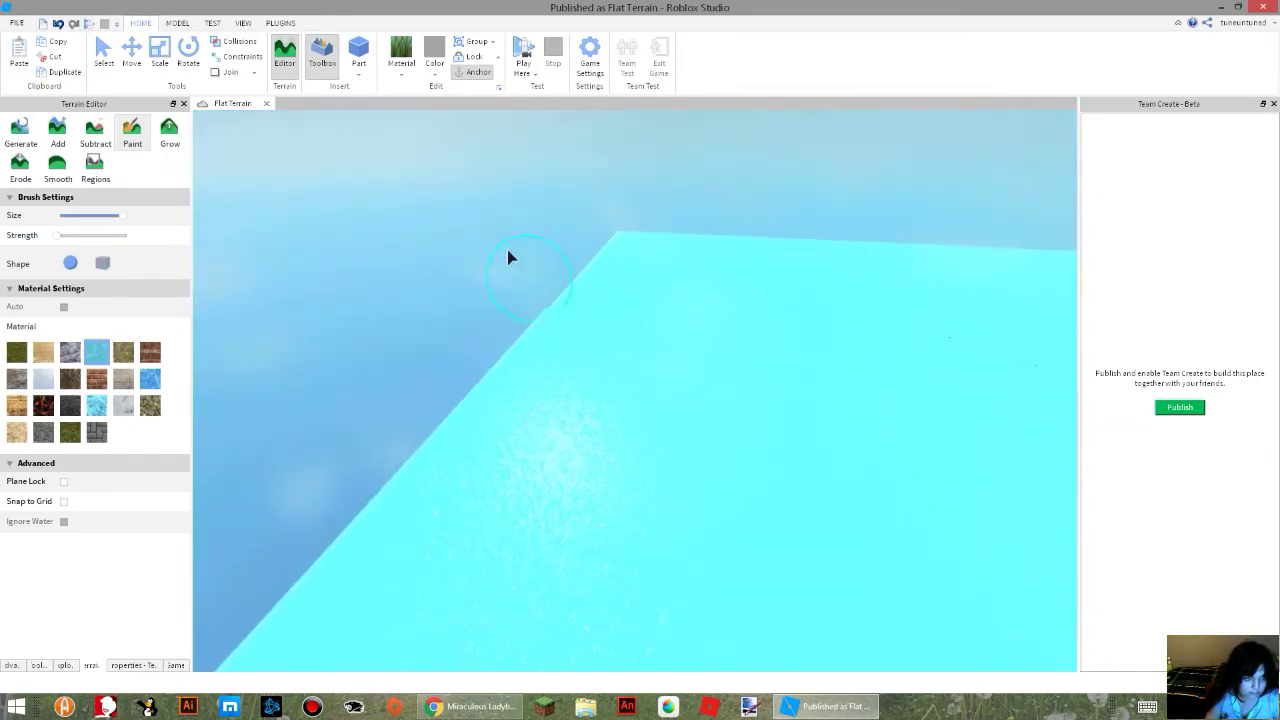
# Switch the paint material to Sand and paint a new lobed island in the open water near the terrain's corner.
pyautogui.click(52, 359)
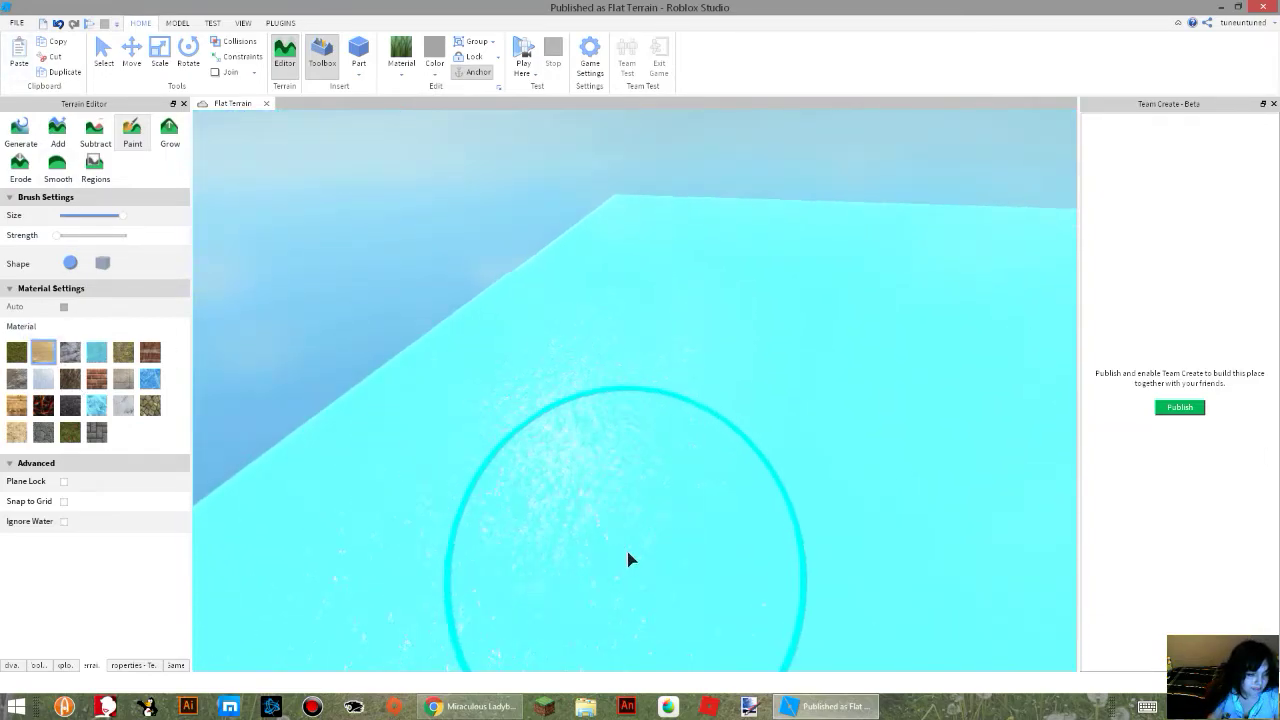
pyautogui.click(627, 551)
pyautogui.moveTo(627, 551); pyautogui.dragTo(702, 551, button='right')
pyautogui.press('w')
pyautogui.click(571, 371)
pyautogui.moveTo(598, 450)
pyautogui.mouseDown()
pyautogui.moveTo(634, 474)
pyautogui.moveTo(629, 306)
pyautogui.moveTo(689, 454)
pyautogui.moveTo(713, 443)
pyautogui.moveTo(674, 301)
pyautogui.moveTo(553, 378)
pyautogui.mouseUp()
pyautogui.press('w')
pyautogui.moveTo(779, 537); pyautogui.dragTo(779, 537, button='right')
pyautogui.press('w')
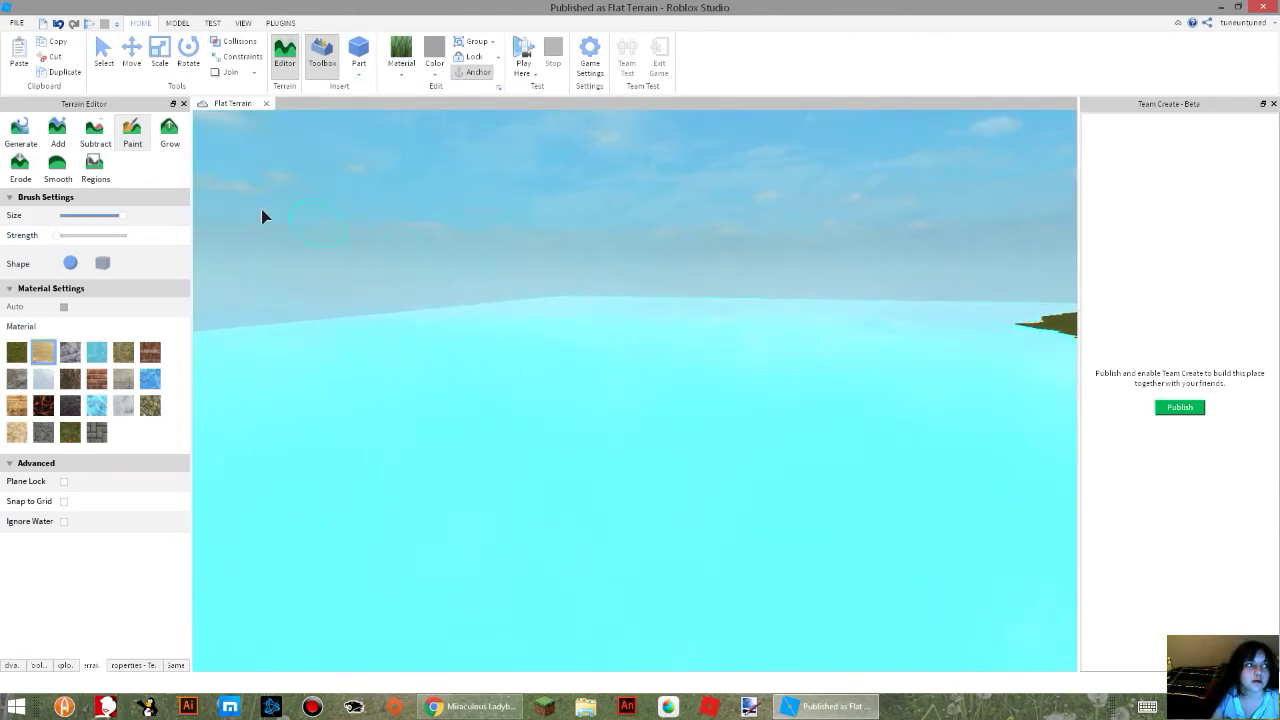
# Leave terrain painting for the Select tool and search the Toolbox models for "tree".
pyautogui.click(104, 54)
pyautogui.moveTo(506, 407); pyautogui.dragTo(506, 407, button='right')
pyautogui.press('w')
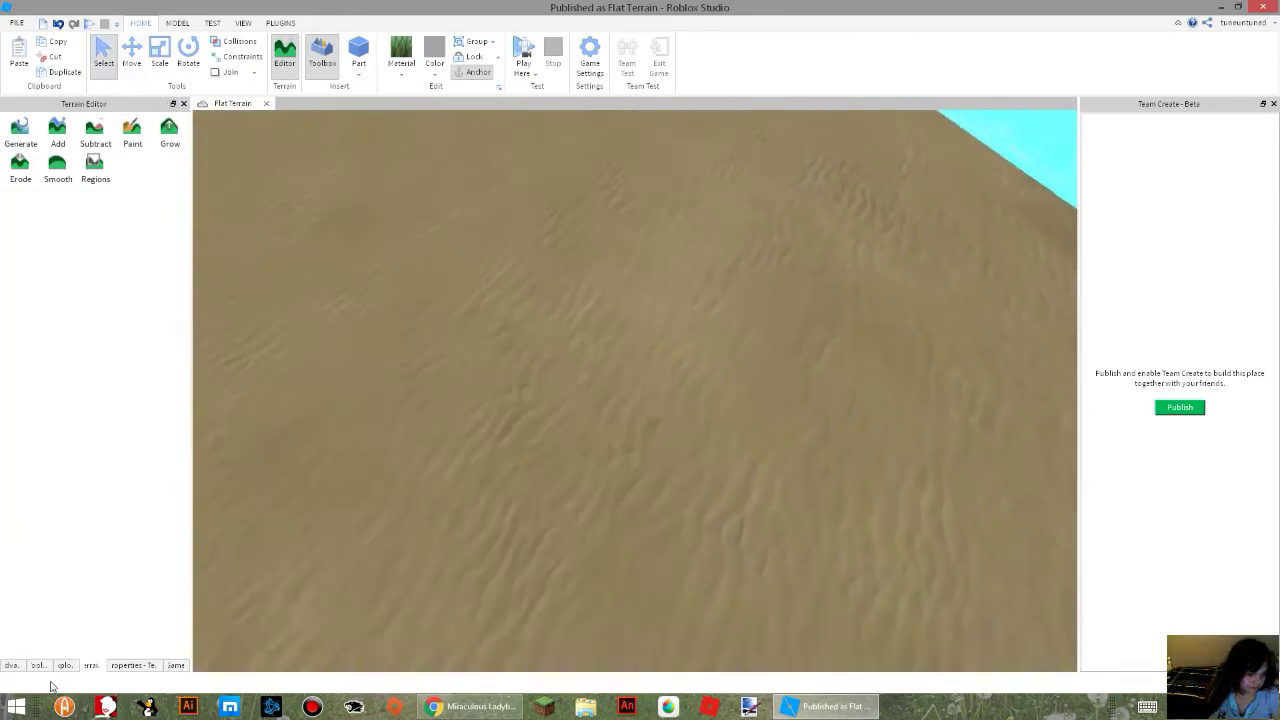
pyautogui.click(11, 665)
pyautogui.click(40, 665)
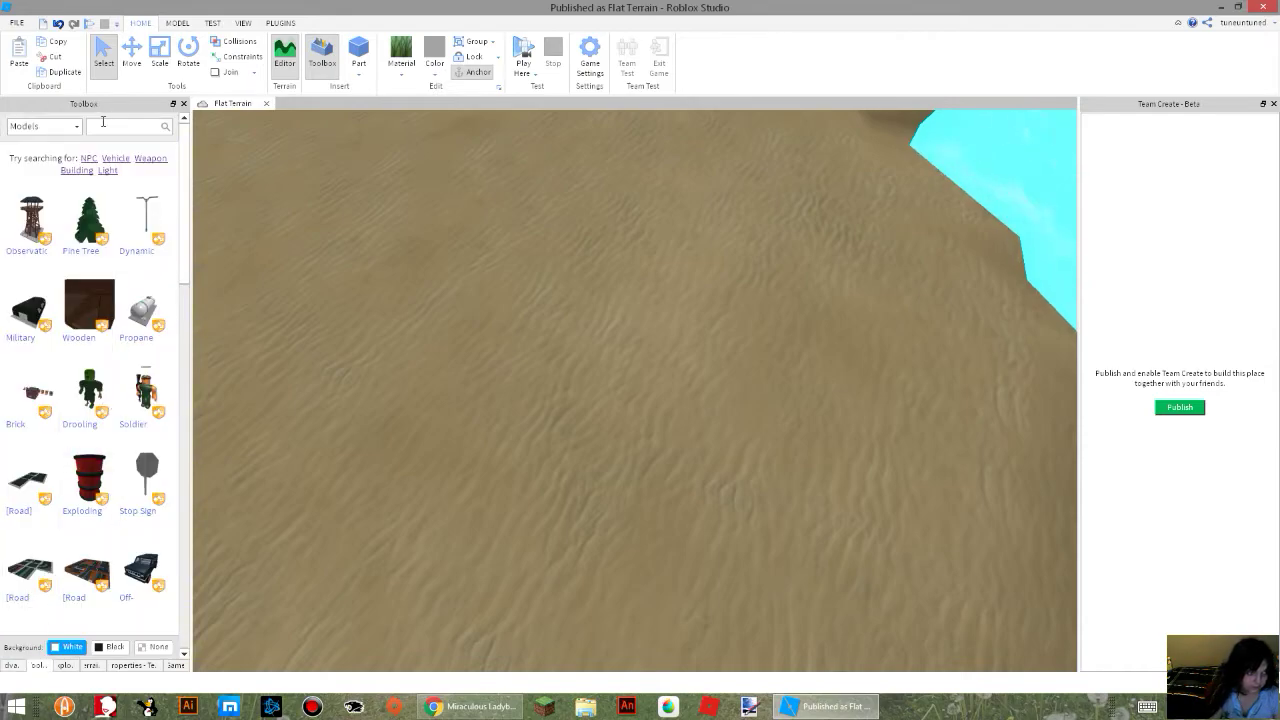
pyautogui.write('tree')
pyautogui.press('Return')
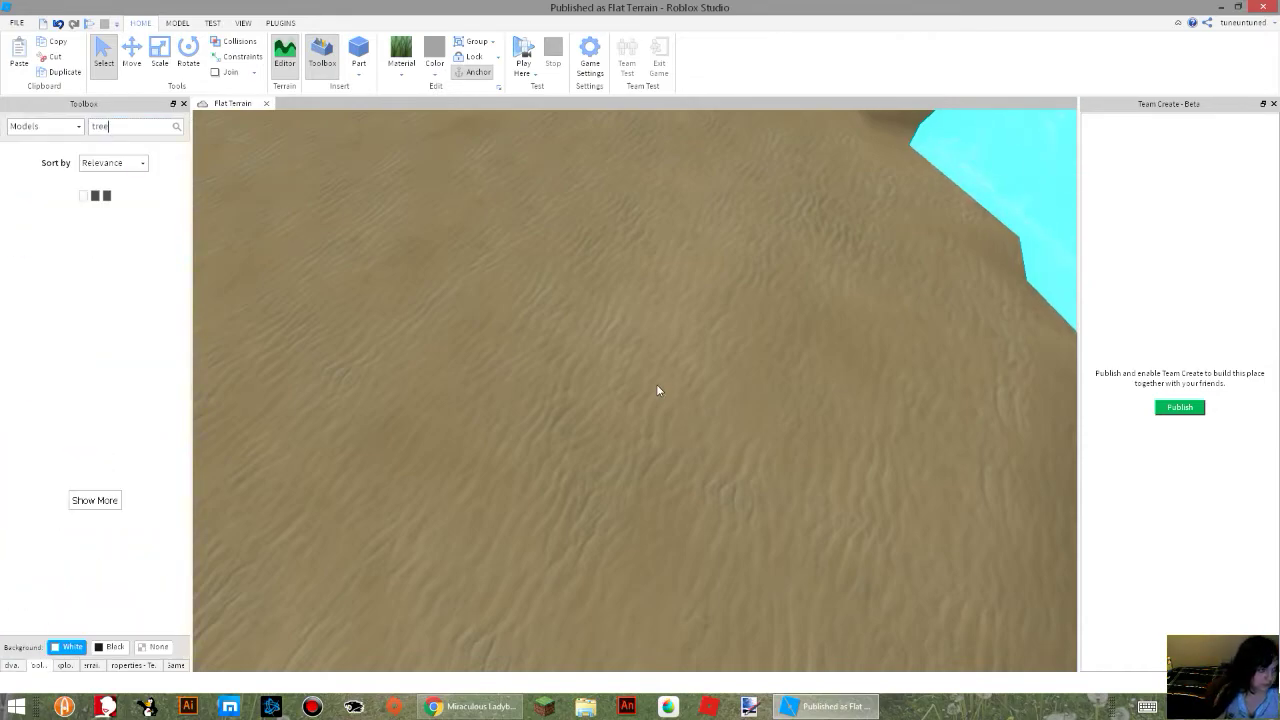
pyautogui.moveTo(330, 326); pyautogui.dragTo(327, 330, button='right')
pyautogui.press('s')
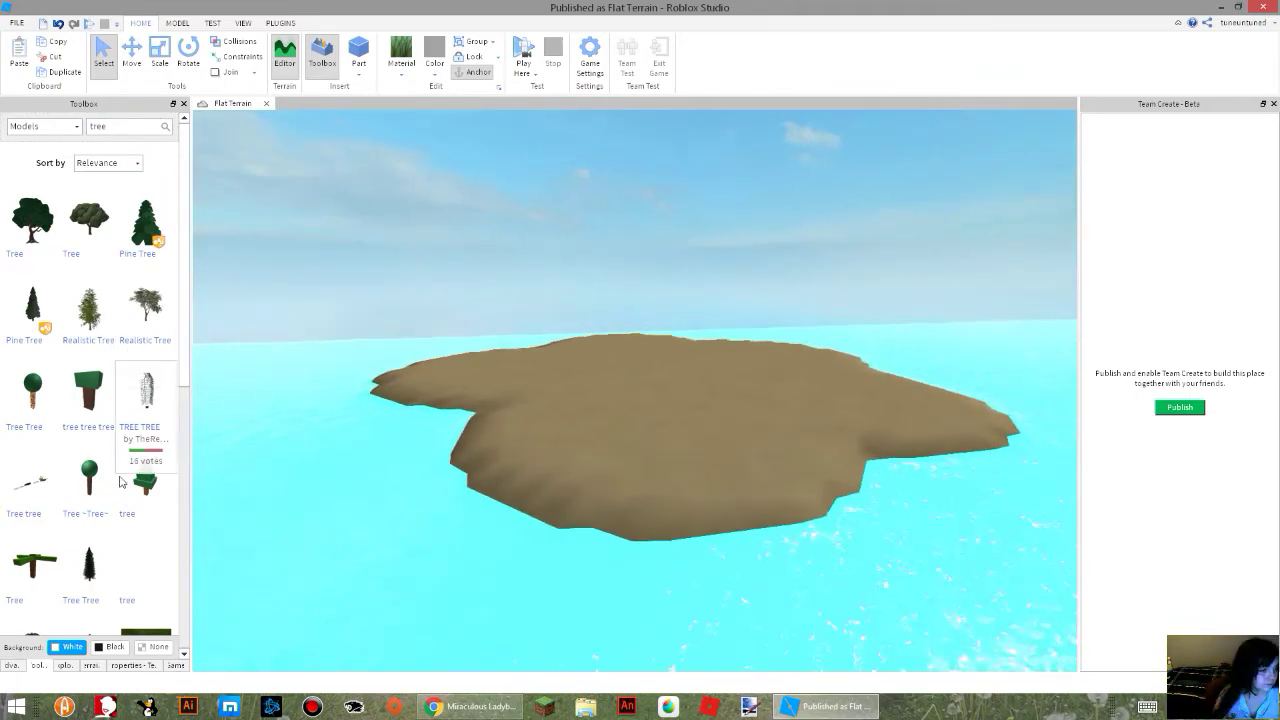
# Insert the palm-like "Tree TREE" model from the results onto the new sand island.
pyautogui.scroll(-3, 113, 515)
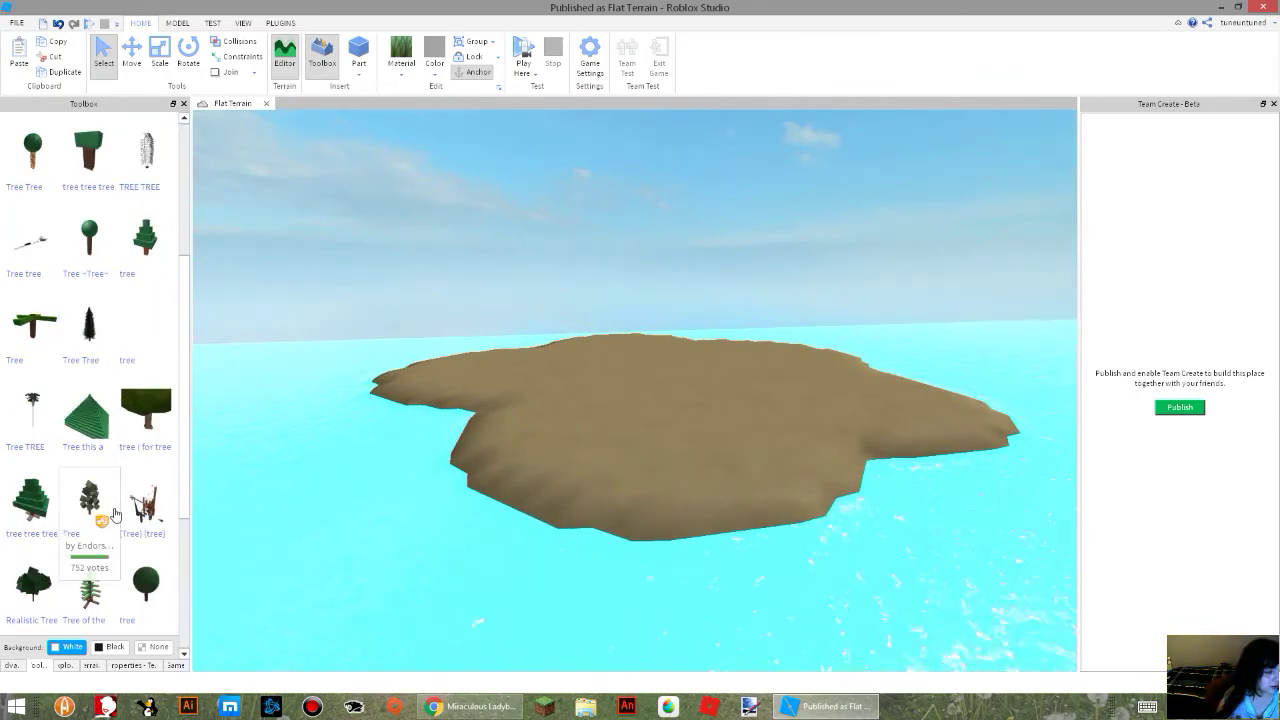
pyautogui.moveTo(33, 415); pyautogui.dragTo(663, 353)
pyautogui.press('f')
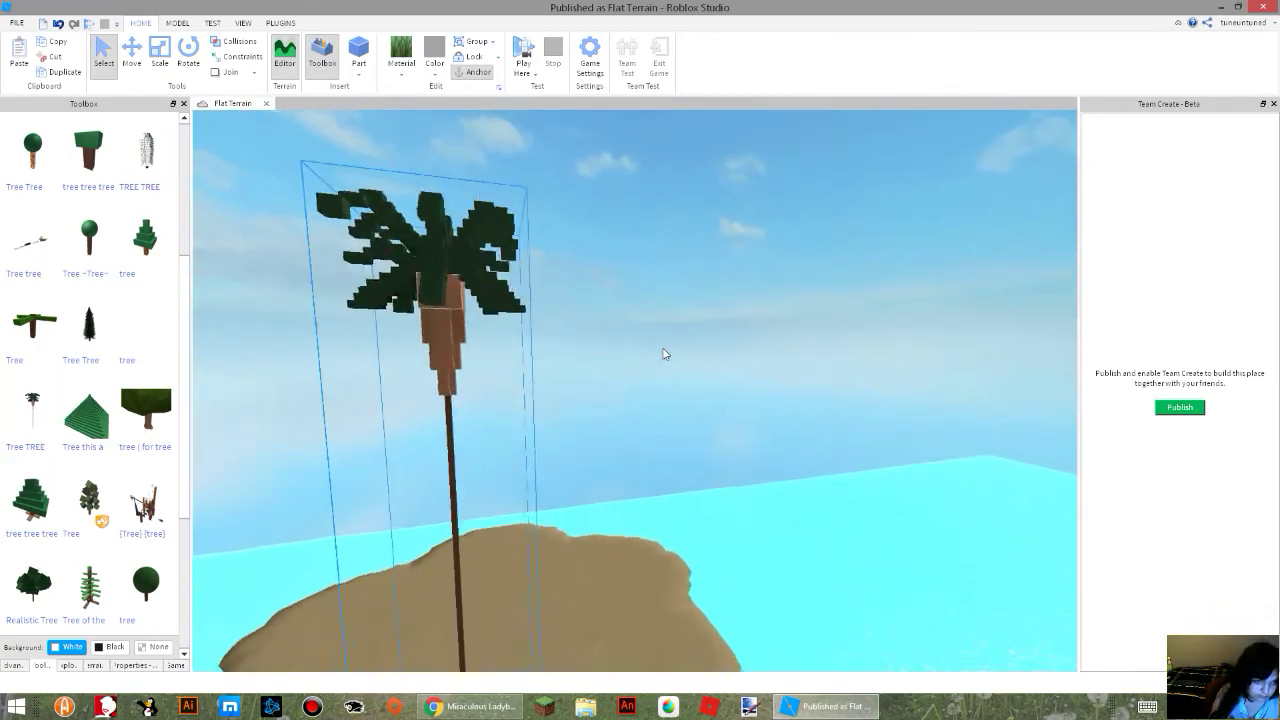
# Reposition the palm tree by its trunk on the sand island's surface.
pyautogui.press('w')
pyautogui.moveTo(665, 354); pyautogui.dragTo(663, 348, button='right')
pyautogui.press('d')
pyautogui.press('w')
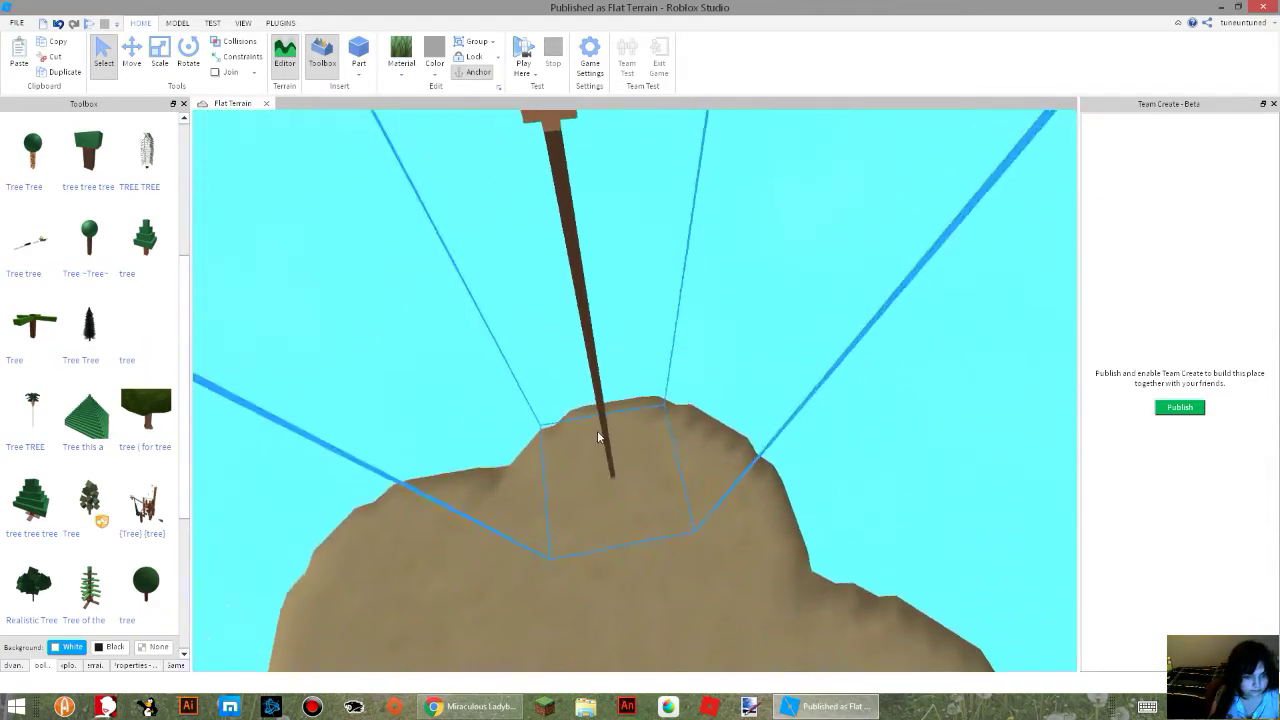
pyautogui.moveTo(606, 428); pyautogui.dragTo(634, 514)
pyautogui.moveTo(634, 514); pyautogui.dragTo(626, 509, button='right')
pyautogui.moveTo(626, 509); pyautogui.dragTo(745, 496)
# Show the selected tree model in the Explorer and switch to the Scale tool.
pyautogui.moveTo(603, 404); pyautogui.dragTo(602, 404, button='right')
pyautogui.press('w')
pyautogui.press('w')
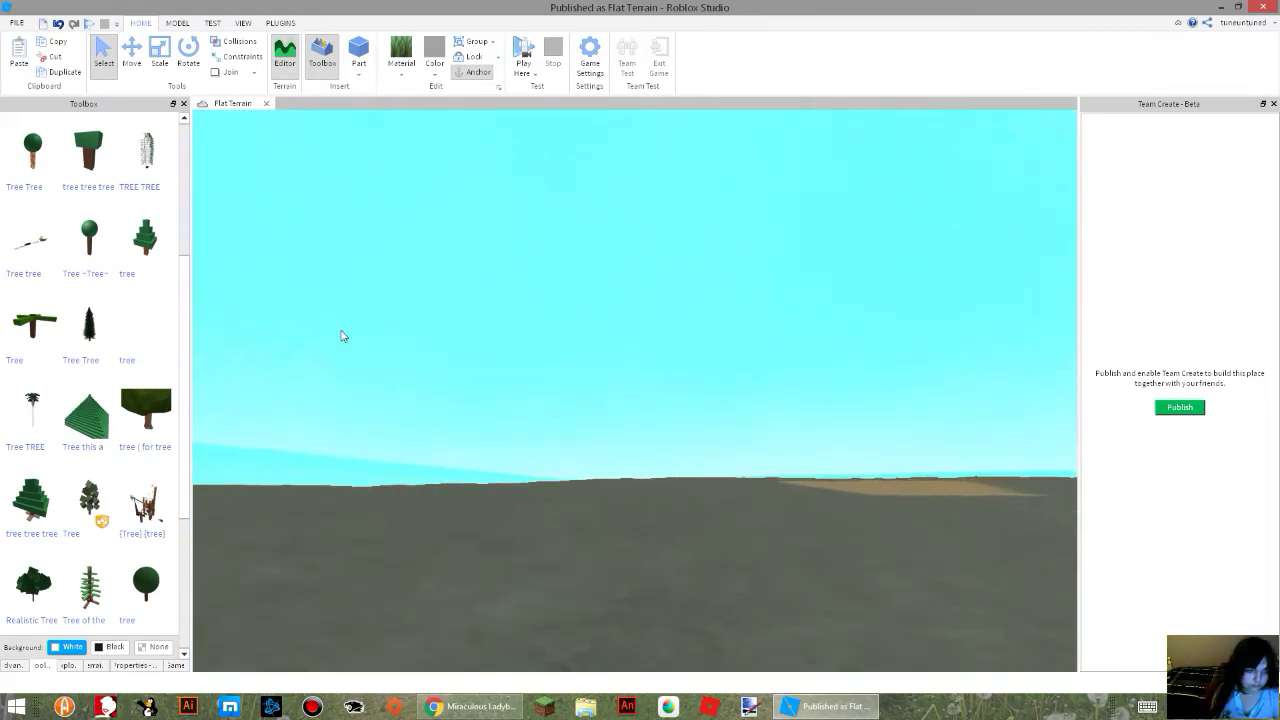
pyautogui.click(68, 665)
pyautogui.moveTo(583, 468); pyautogui.dragTo(583, 468, button='right')
pyautogui.click(157, 66)
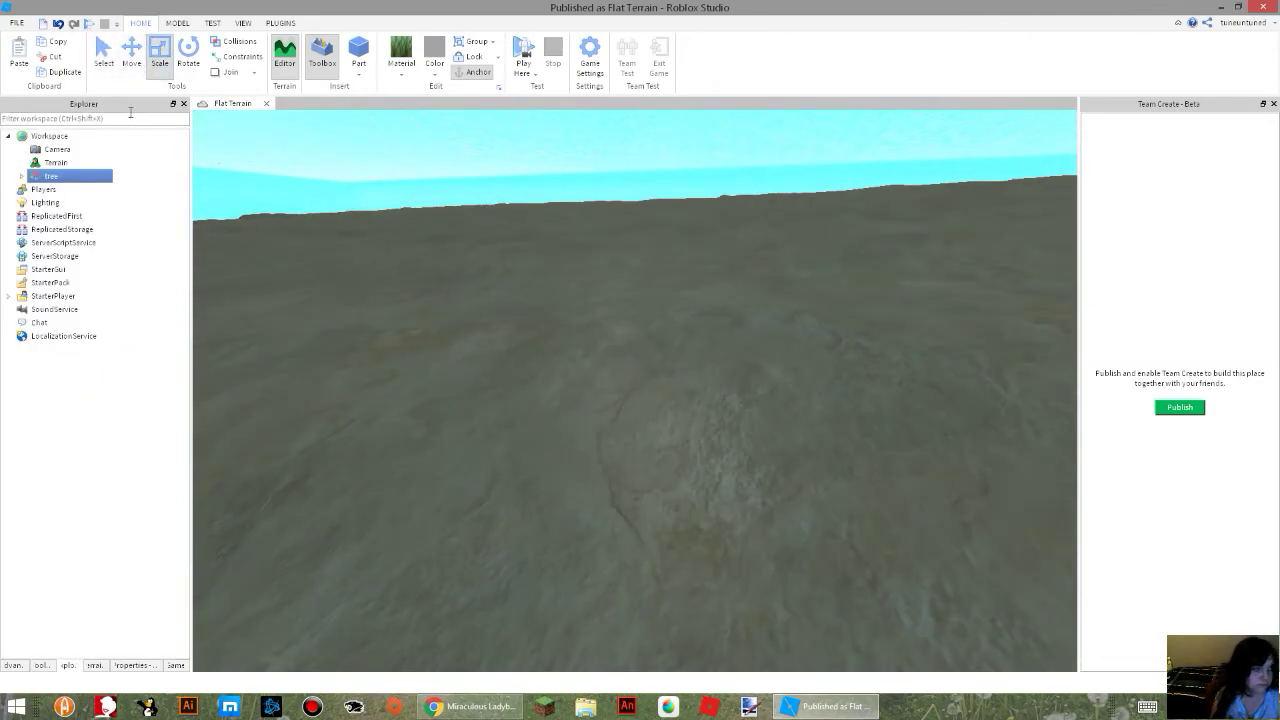
pyautogui.click(41, 665)
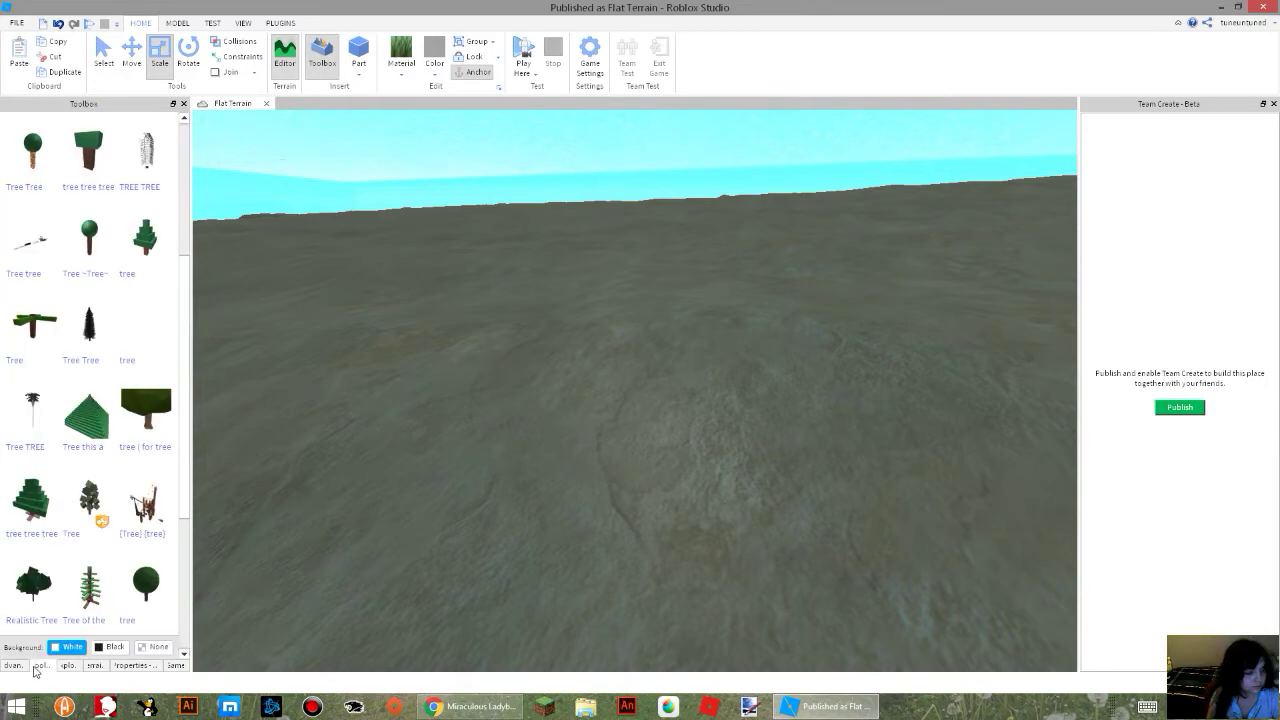
pyautogui.click(14, 665)
pyautogui.click(64, 666)
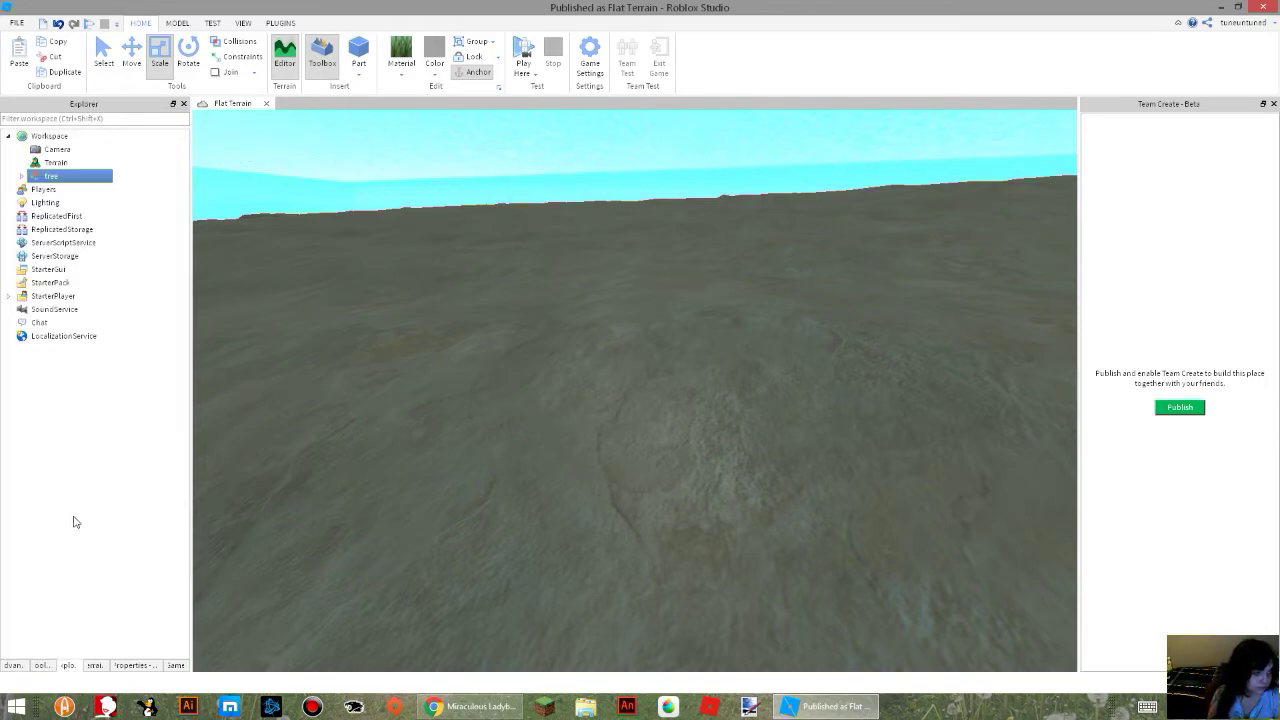
pyautogui.click(95, 665)
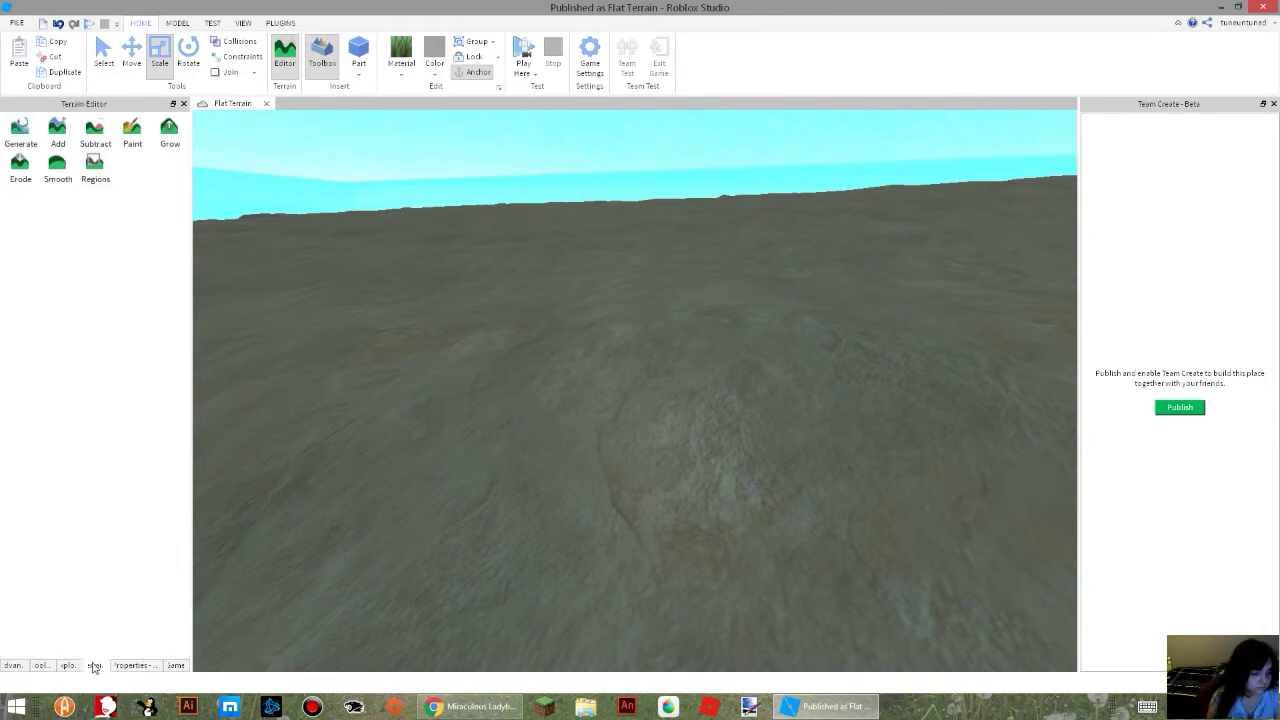
pyautogui.click(12, 666)
pyautogui.click(44, 666)
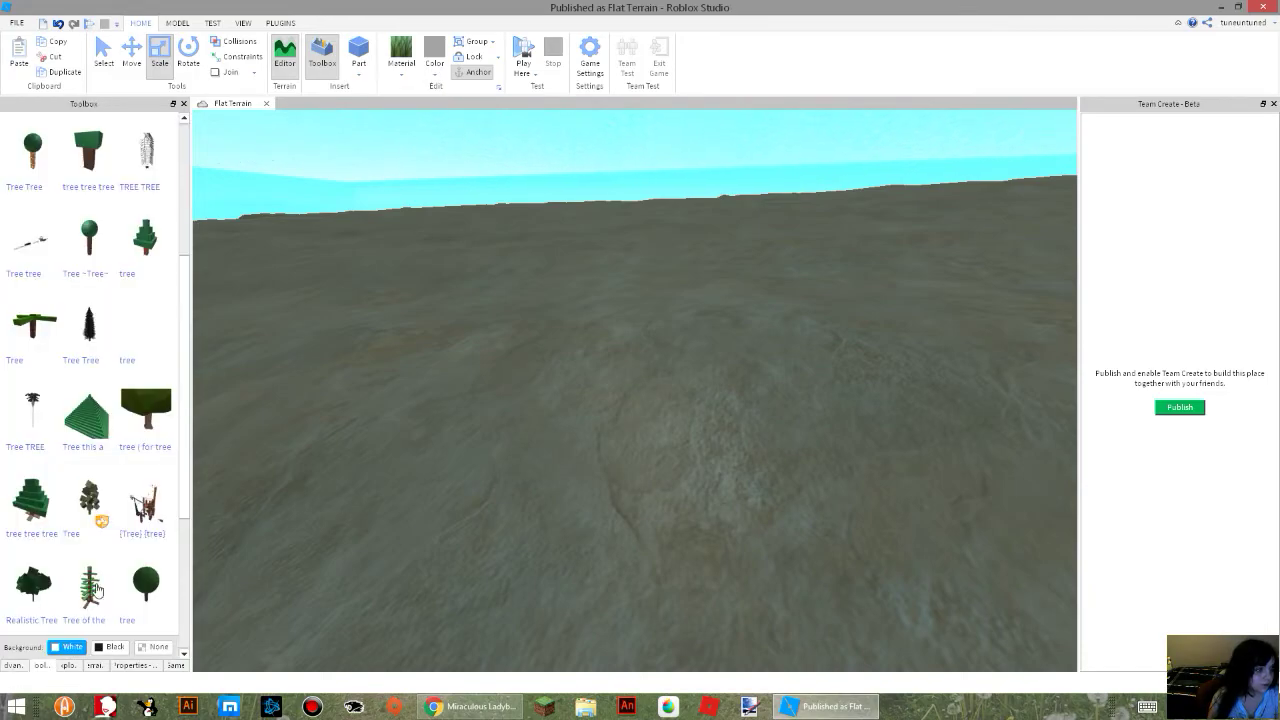
# Clear the Toolbox model search and open the Windows search from the Start screen.
pyautogui.scroll(3, 130, 140)
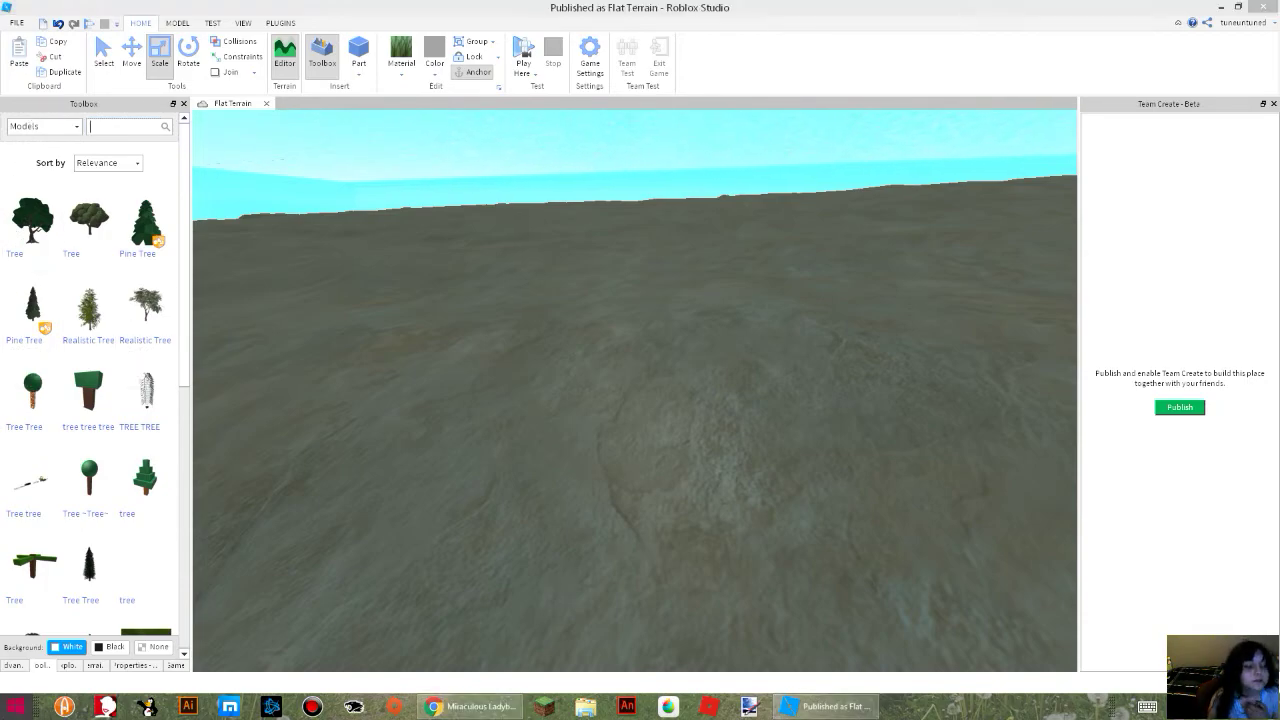
pyautogui.click(16, 706)
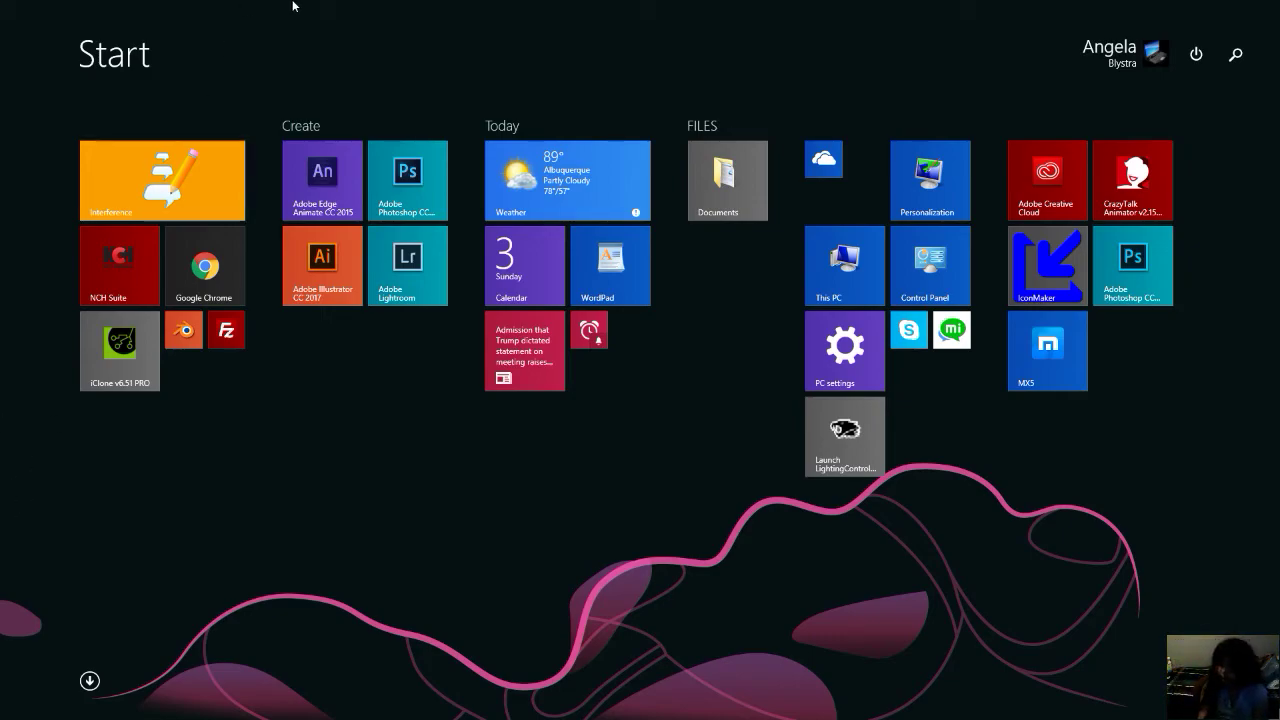
pyautogui.click(1230, 53)
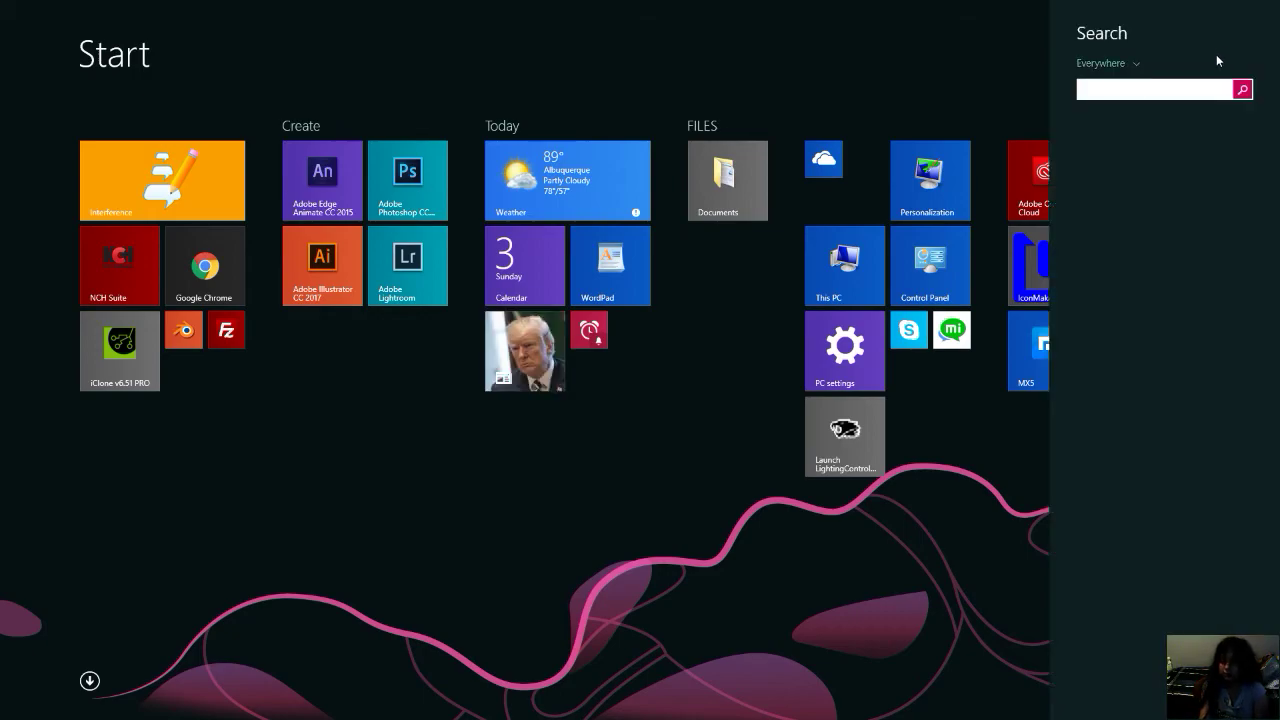